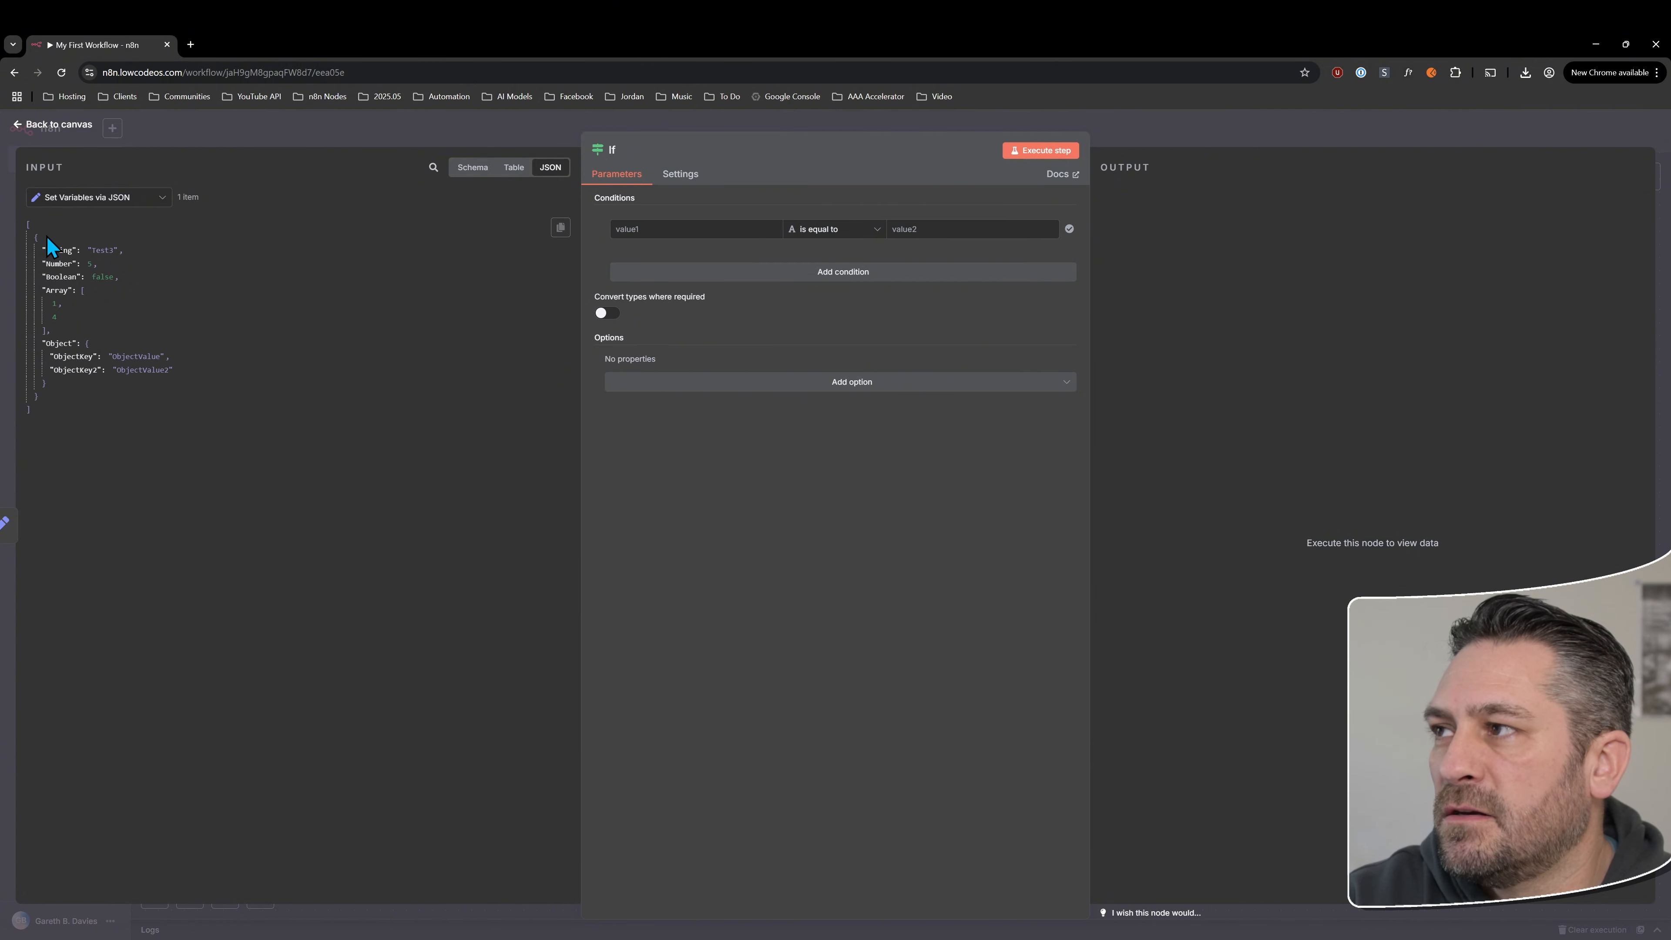
# Map the String field from the Set Variables via JSON input into the If condition's first value as {{ $json.String }}
pyautogui.moveTo(58, 250); pyautogui.dragTo(662, 229)
pyautogui.click(740, 514)
pyautogui.click(722, 226)
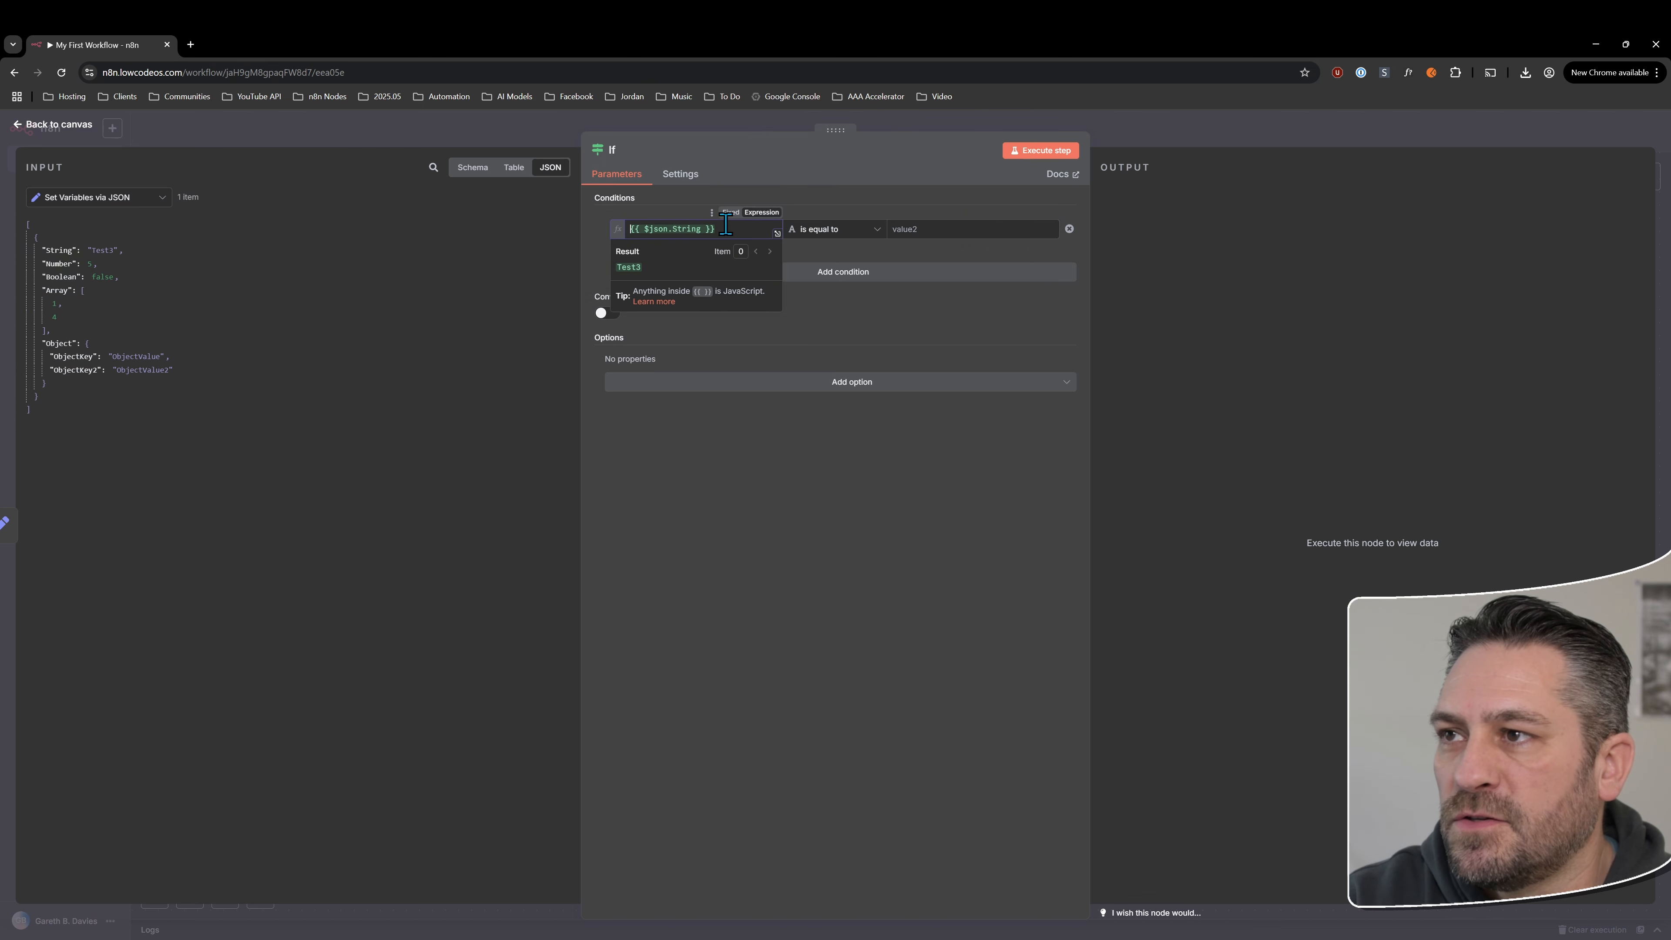
pyautogui.click(649, 229)
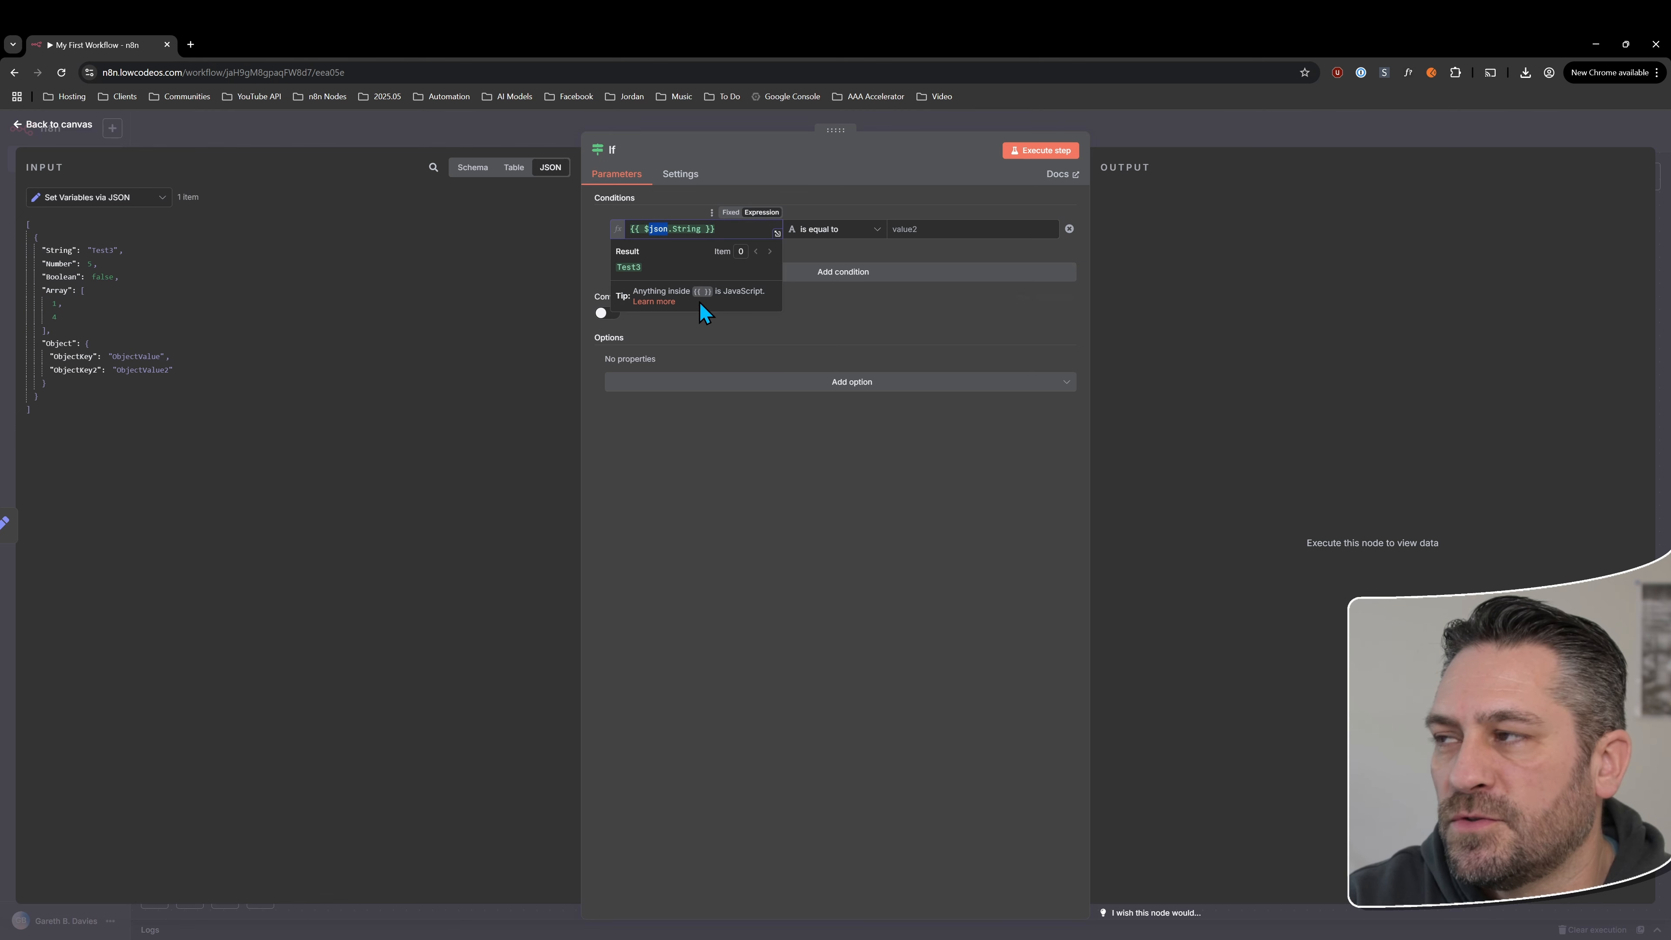
# Replace the first value with the String field from Set Variables via Manual Mapping and open it in the full expression editor
pyautogui.click(99, 198)
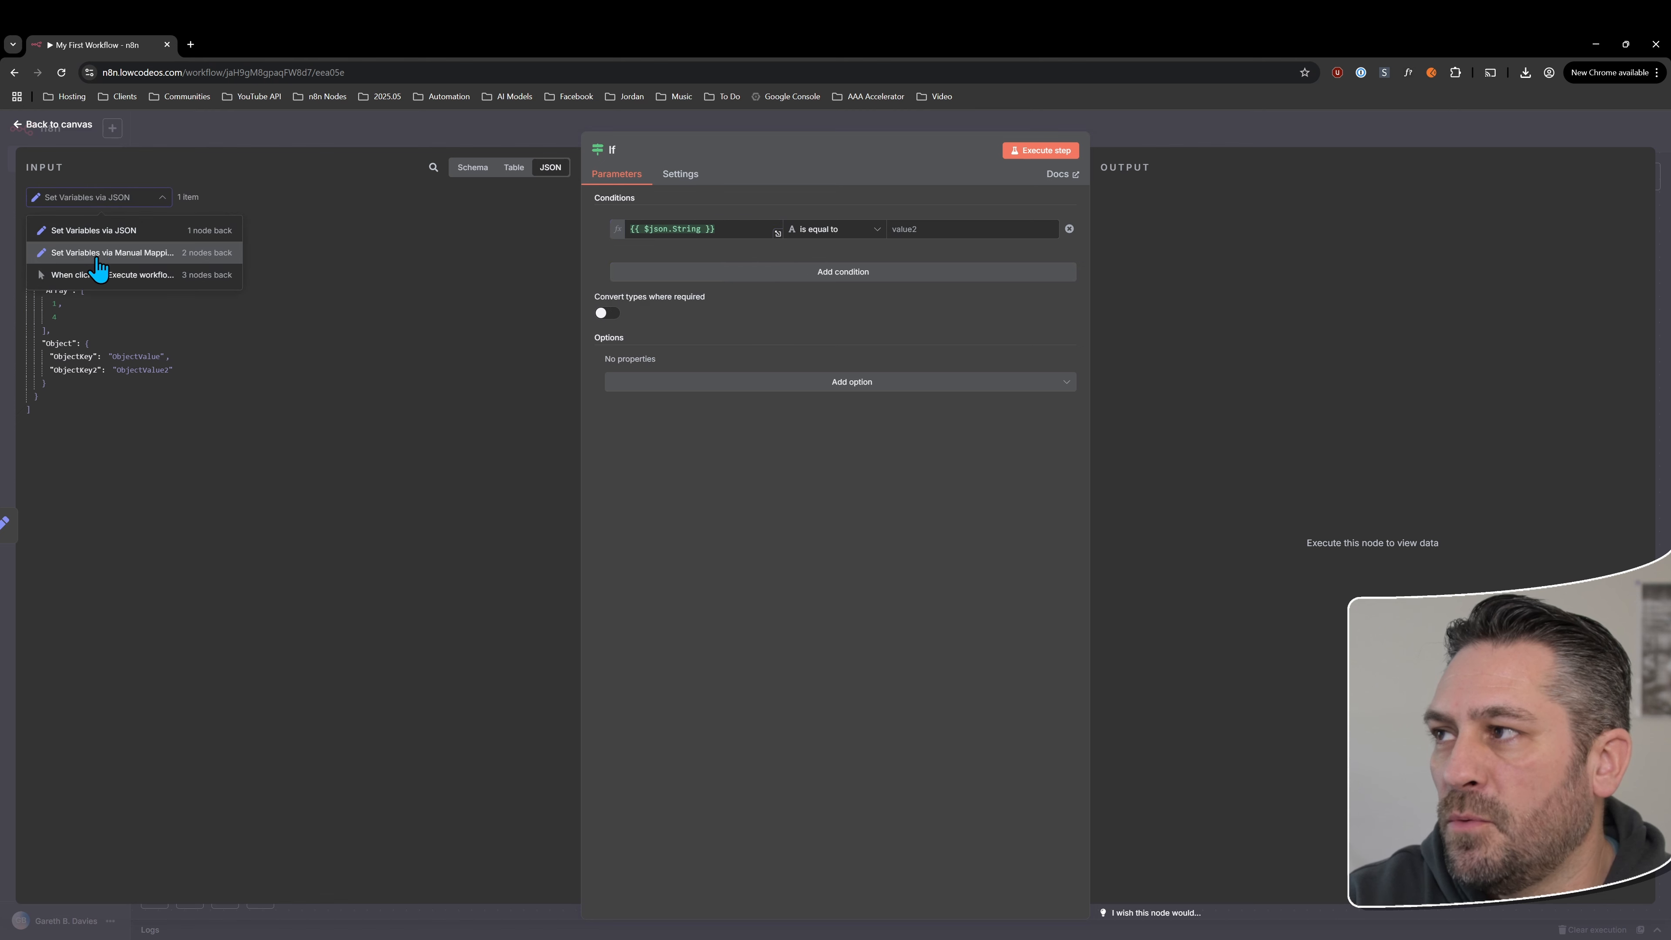
pyautogui.click(112, 268)
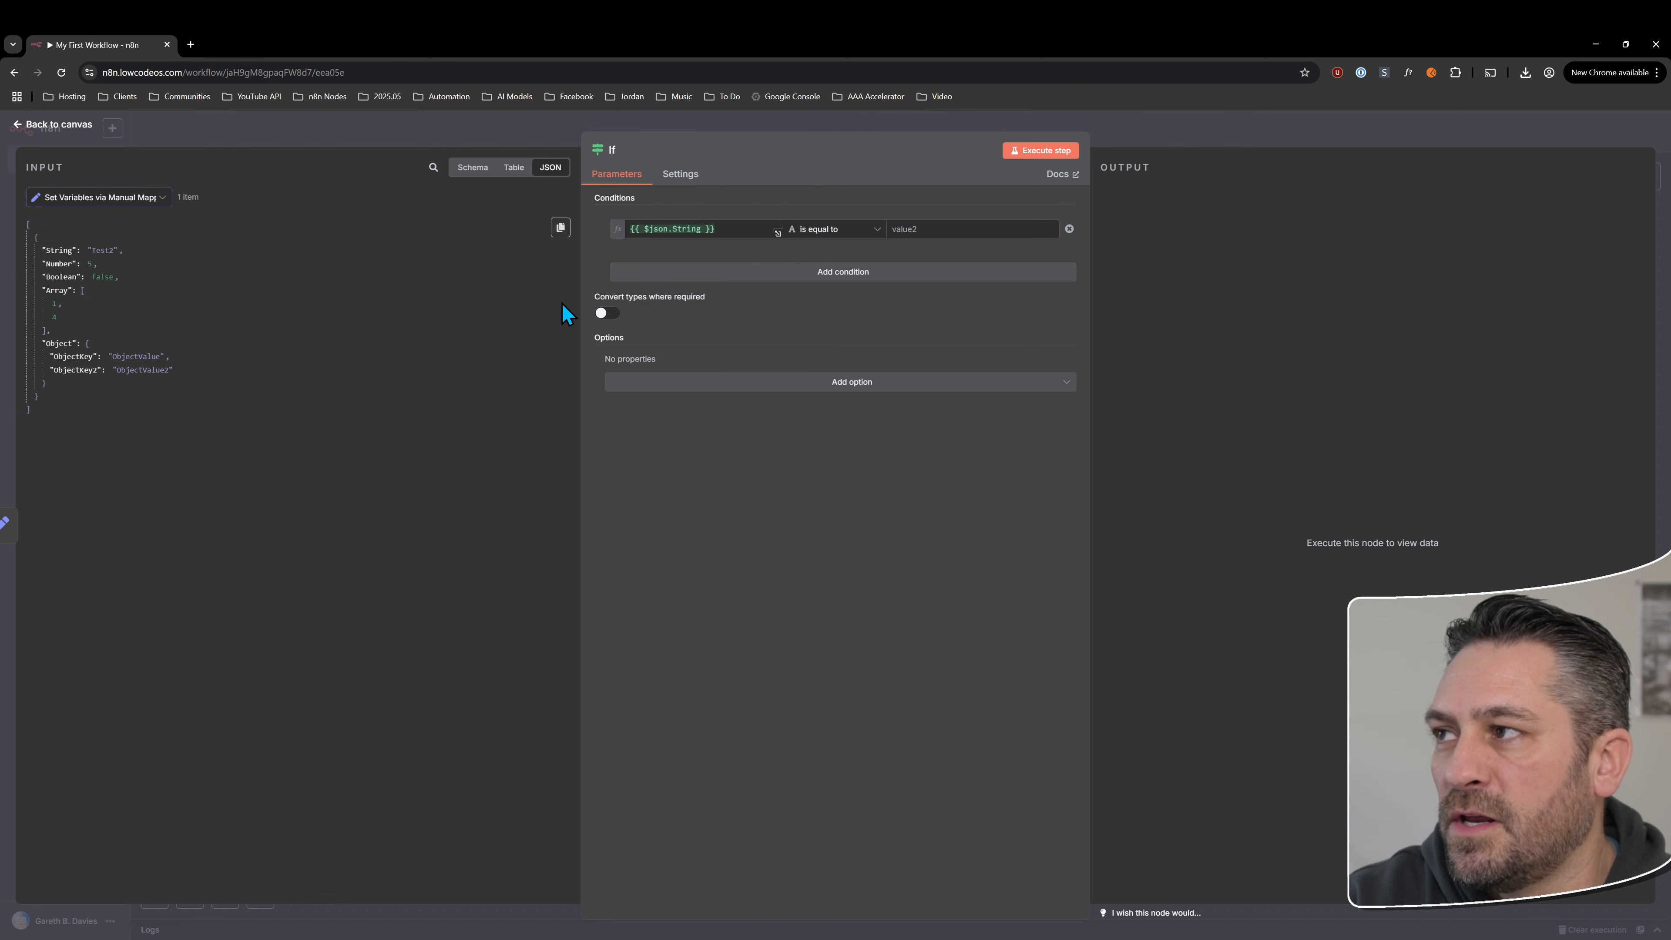
pyautogui.moveTo(720, 229); pyautogui.dragTo(599, 232)
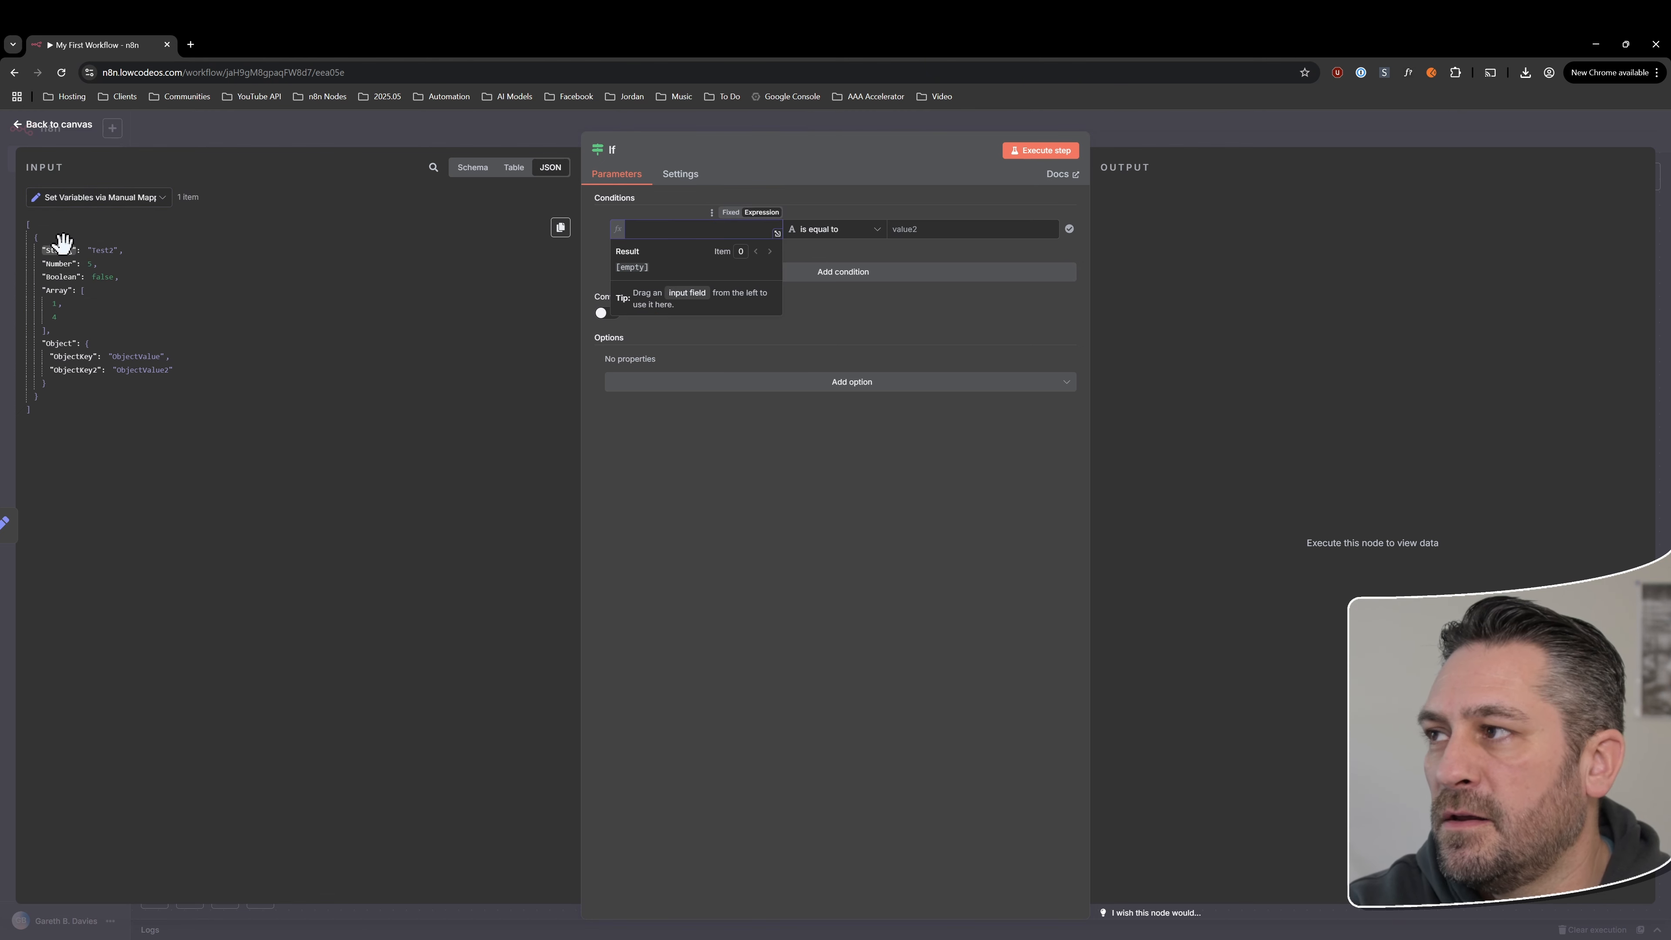
pyautogui.moveTo(58, 250); pyautogui.dragTo(651, 230)
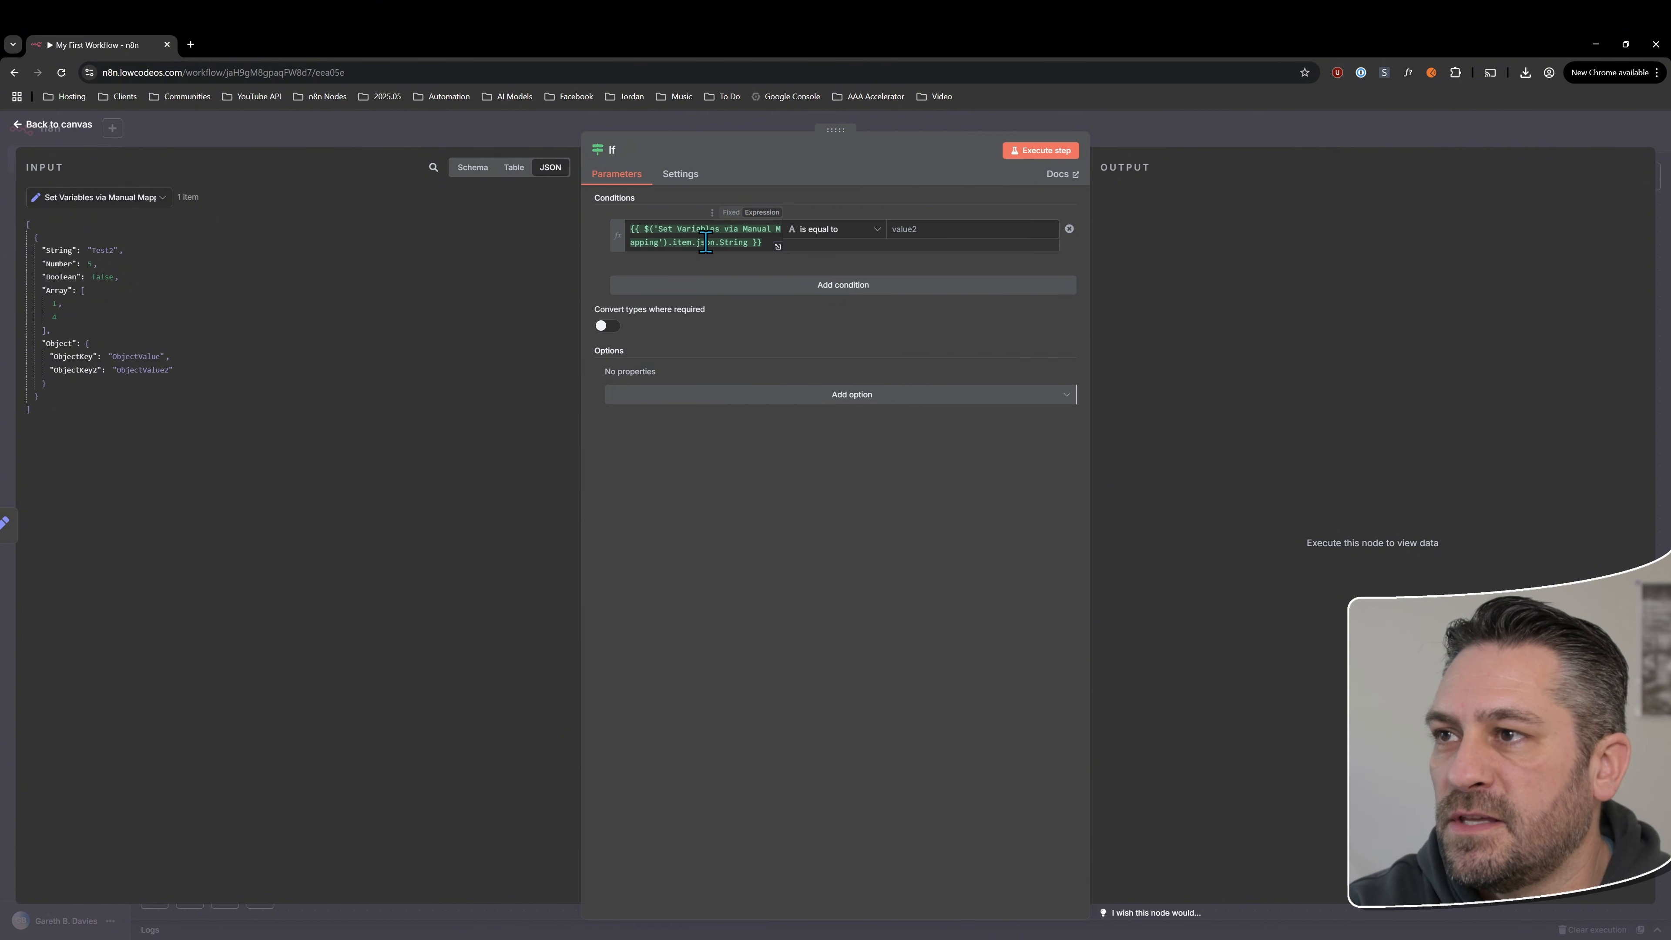
pyautogui.click(778, 247)
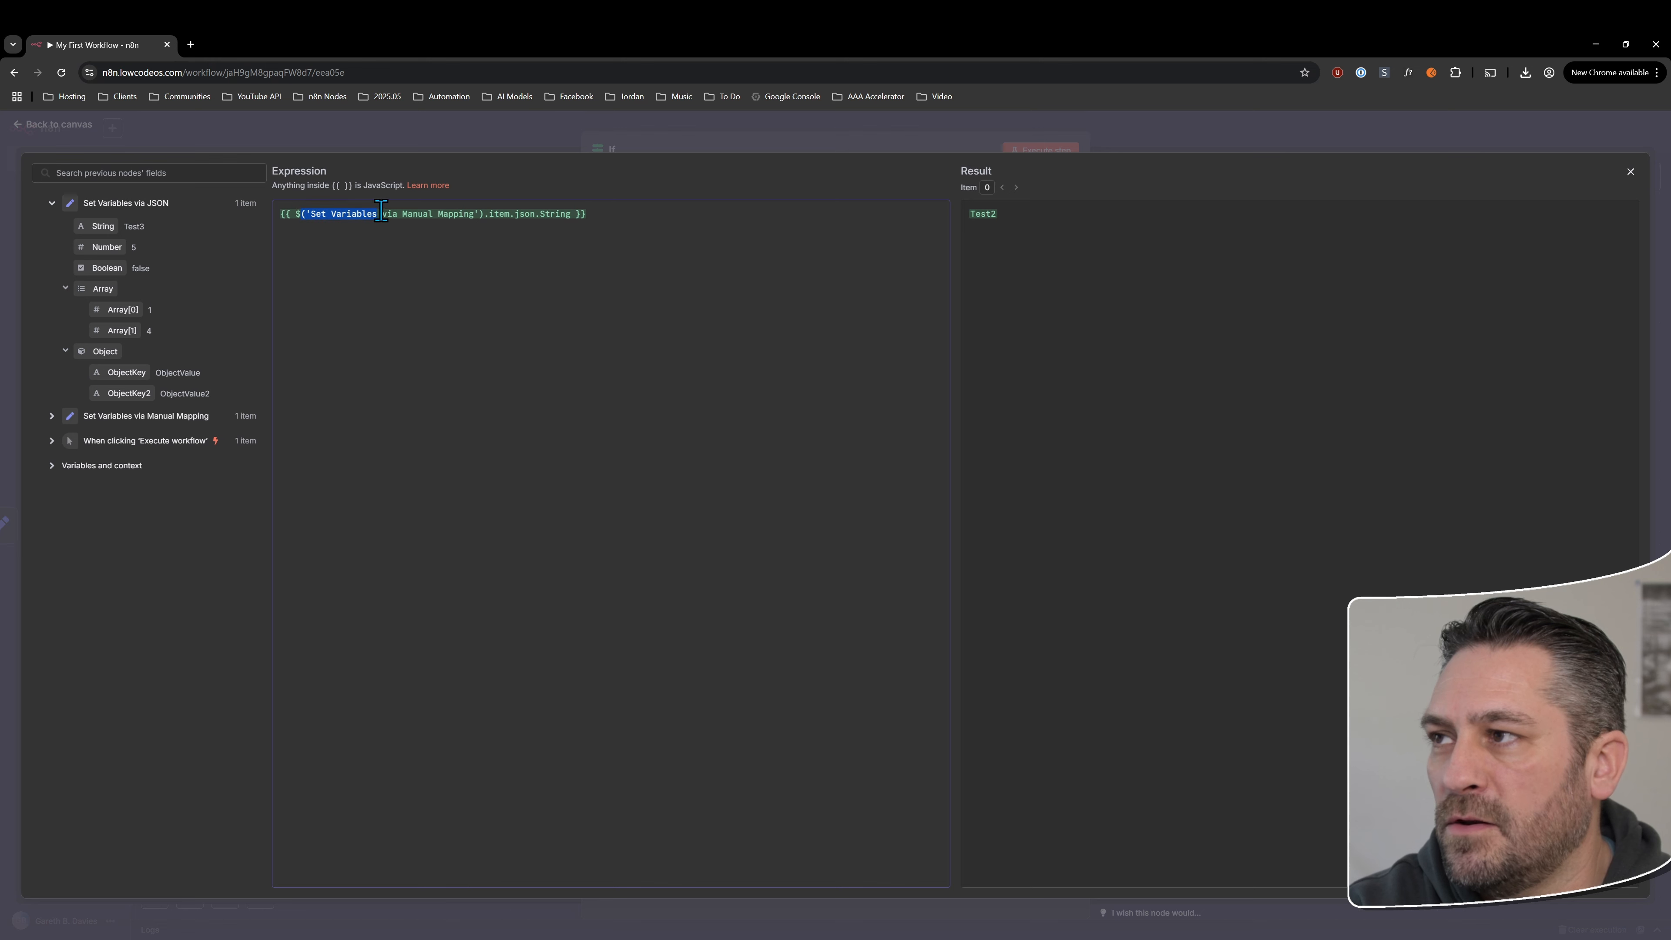
# Remove the Set Variables via Manual Mapping node reference from the expression so it reads {{ $json.String }}
pyautogui.click(495, 215)
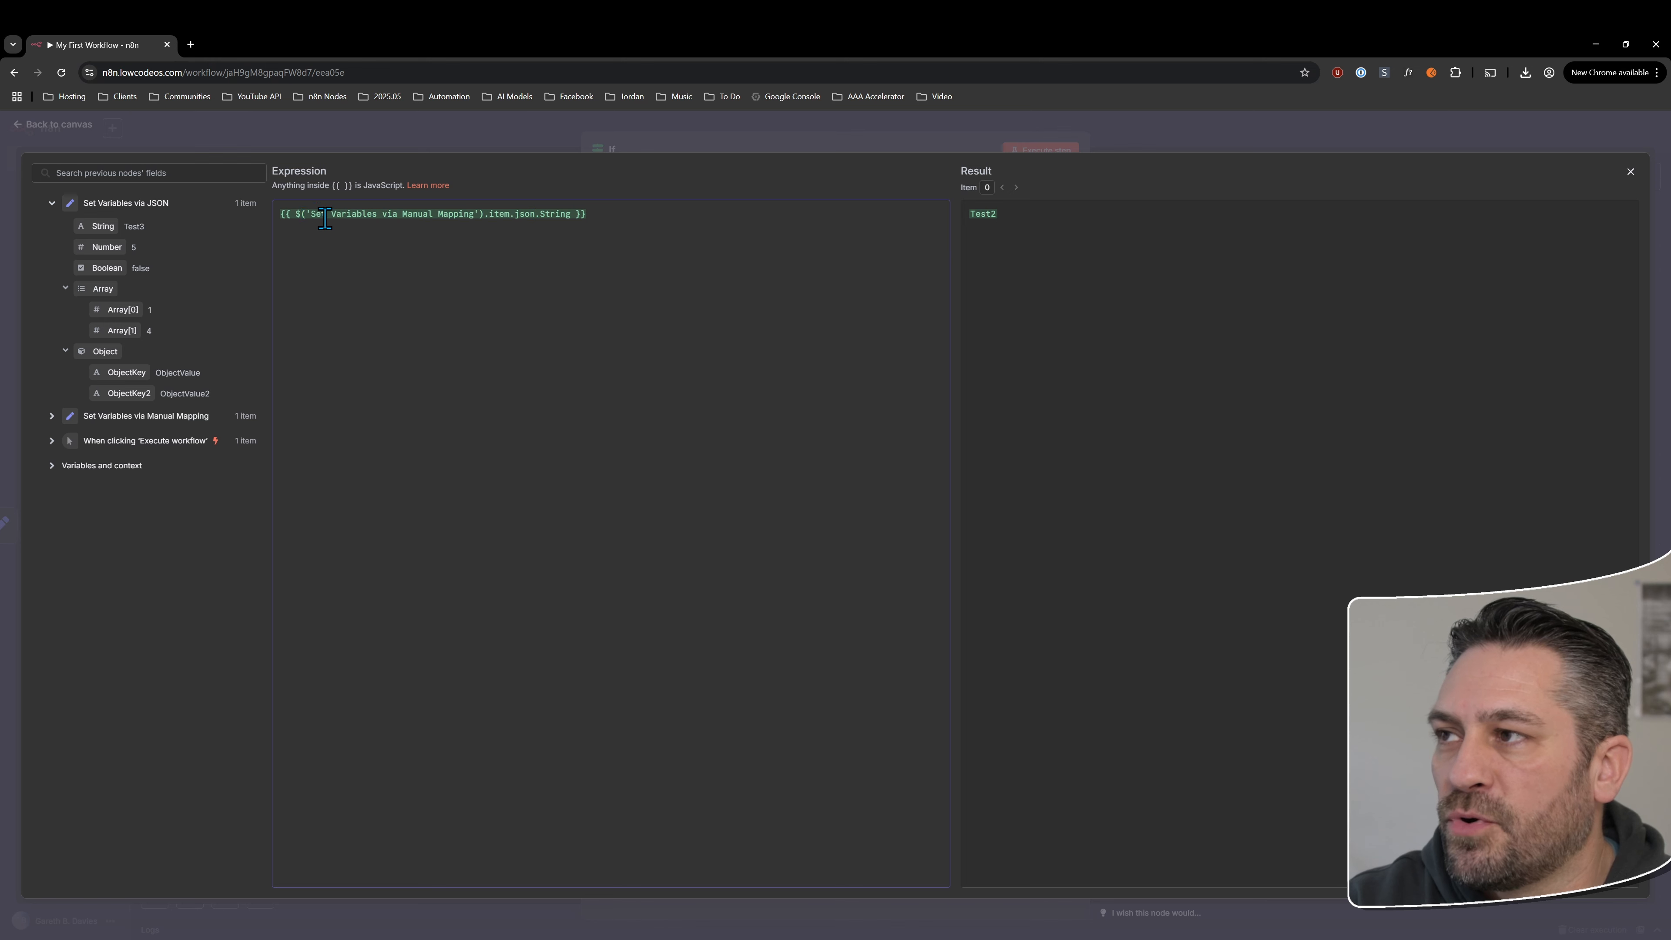
pyautogui.moveTo(336, 214); pyautogui.dragTo(502, 216)
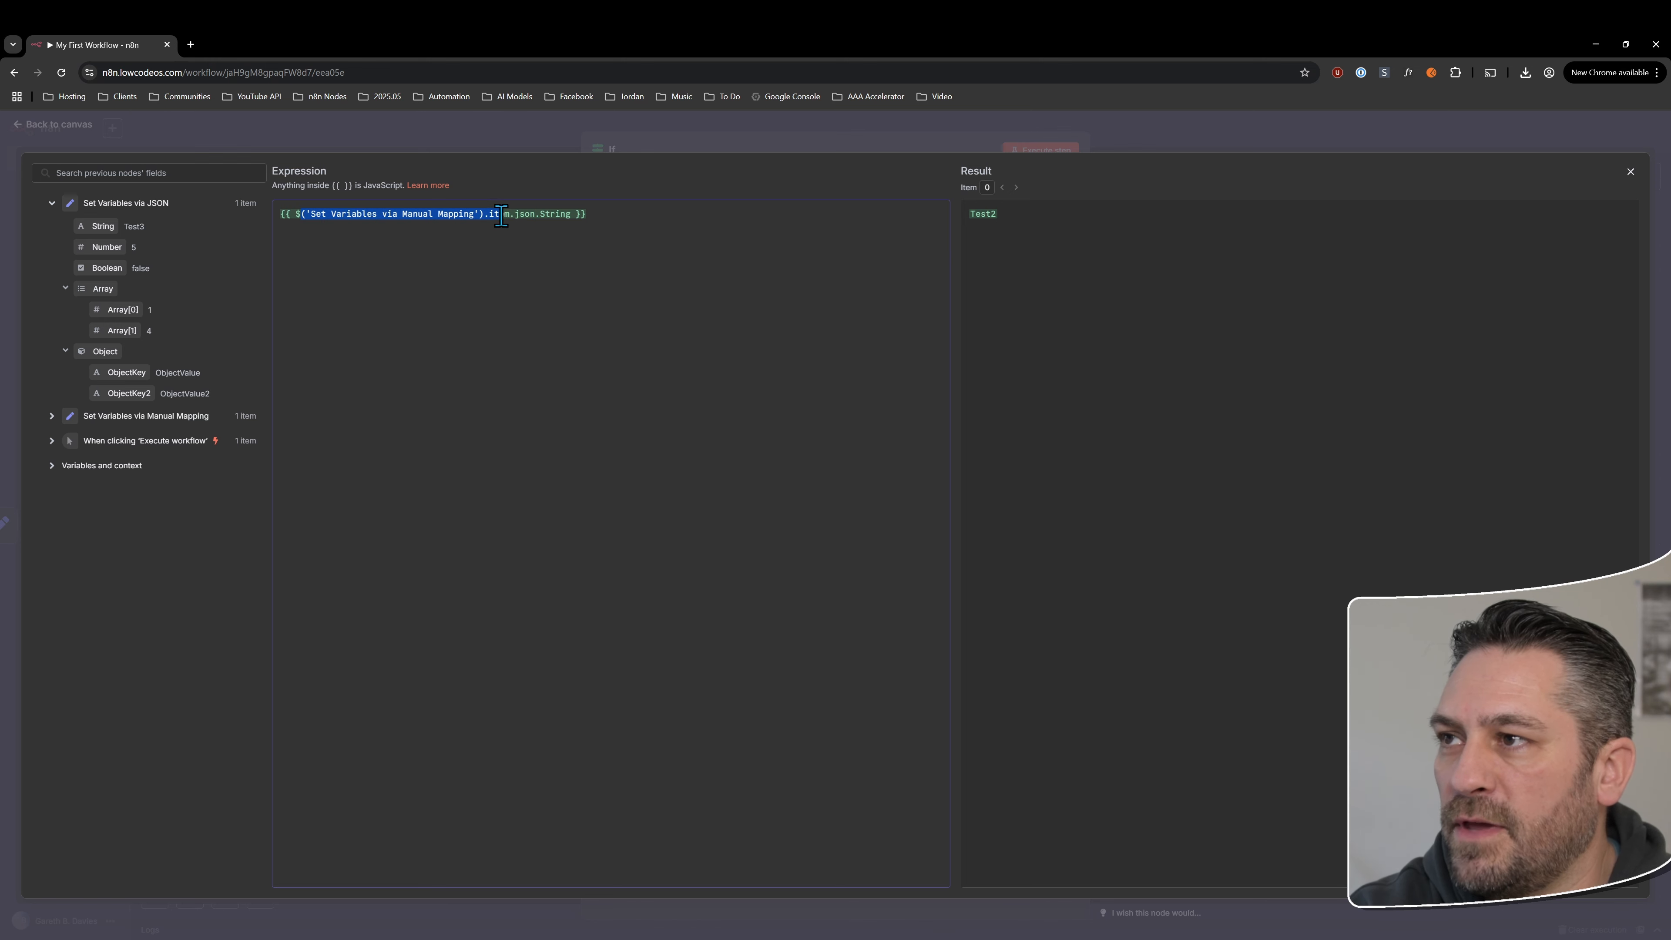
pyautogui.press('BackSpace')
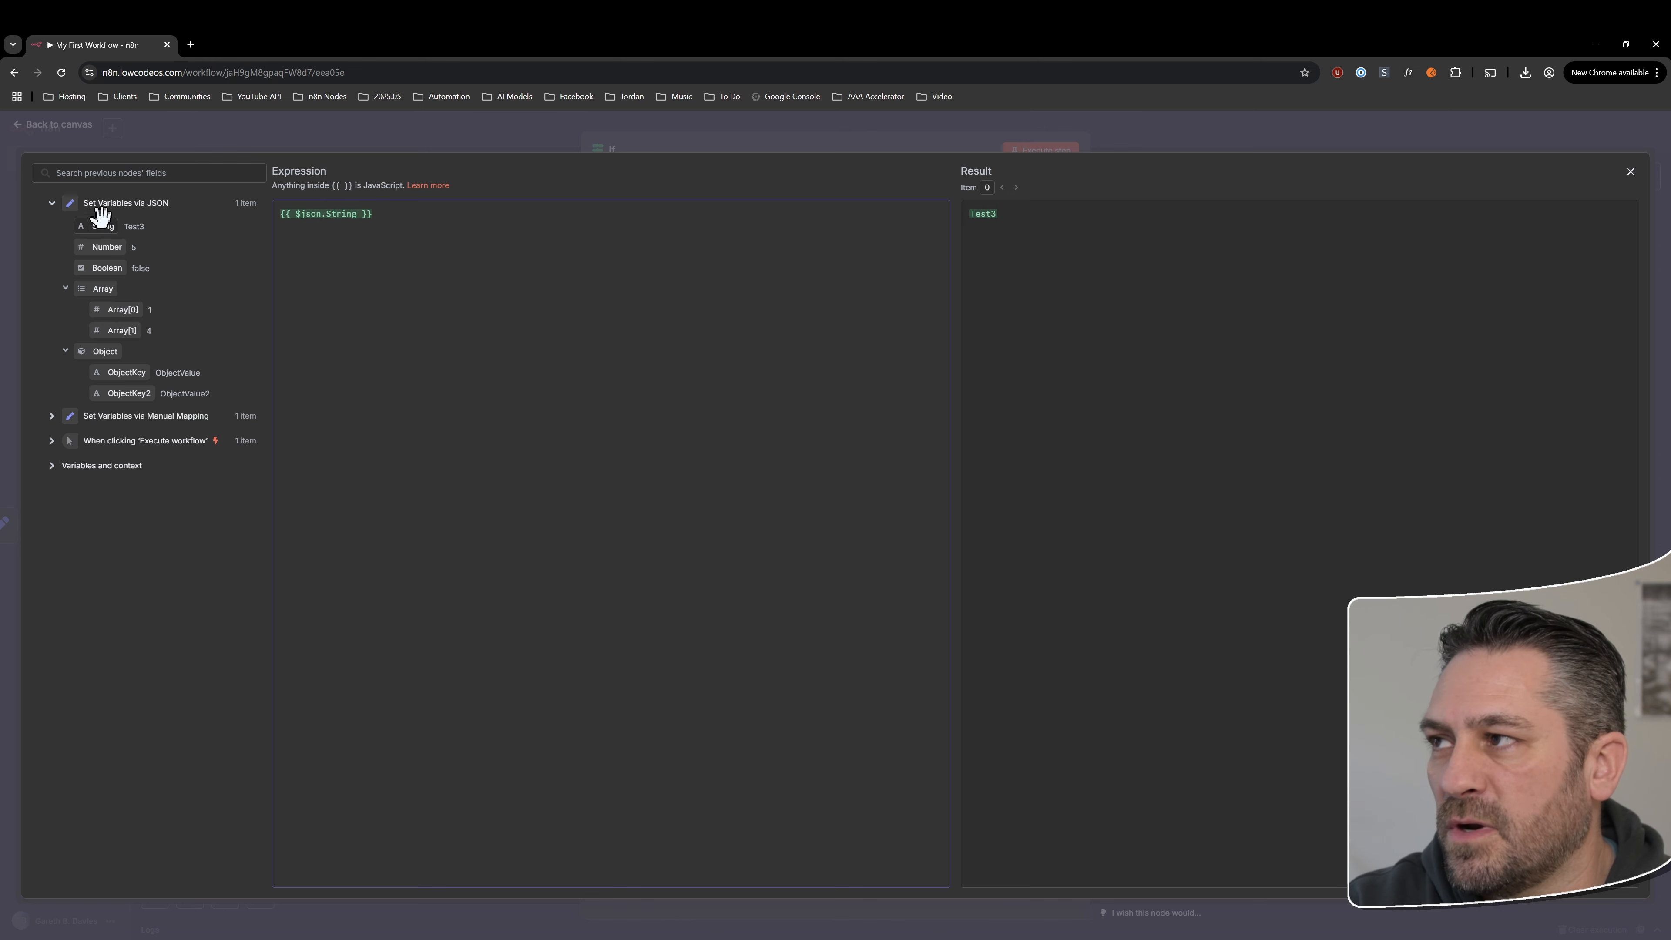
# Add the String field from Set Variables via Manual Mapping below {{ $json.String }} in the expression and close the editor
pyautogui.click(52, 418)
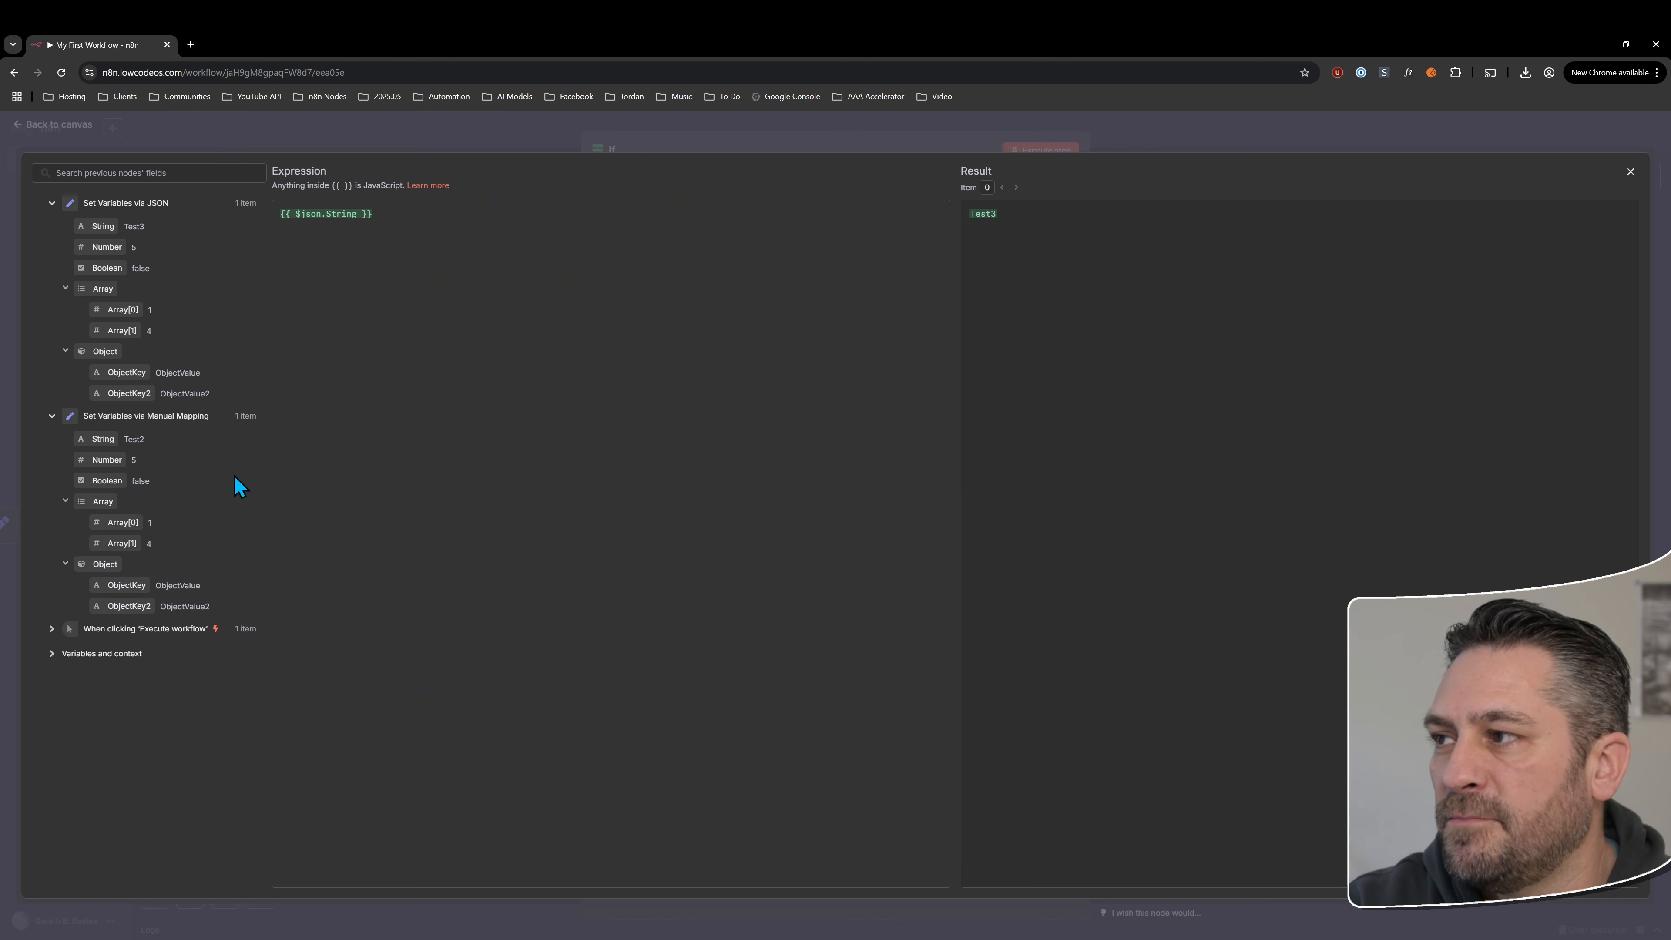
pyautogui.click(413, 224)
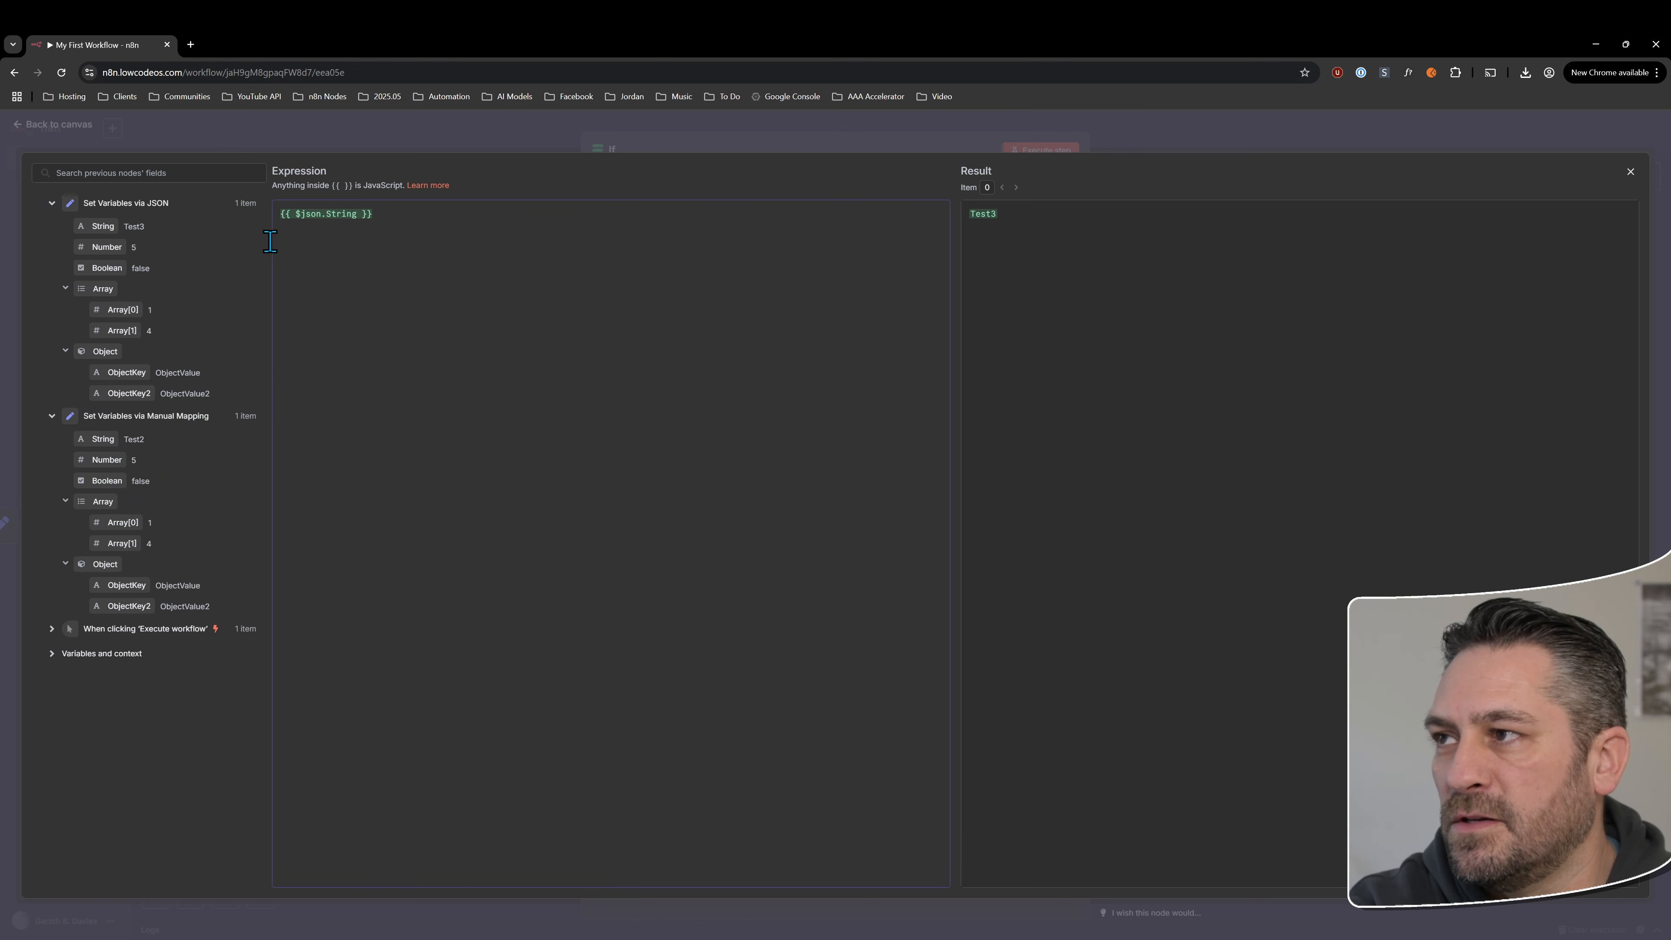
pyautogui.moveTo(93, 221); pyautogui.dragTo(306, 212)
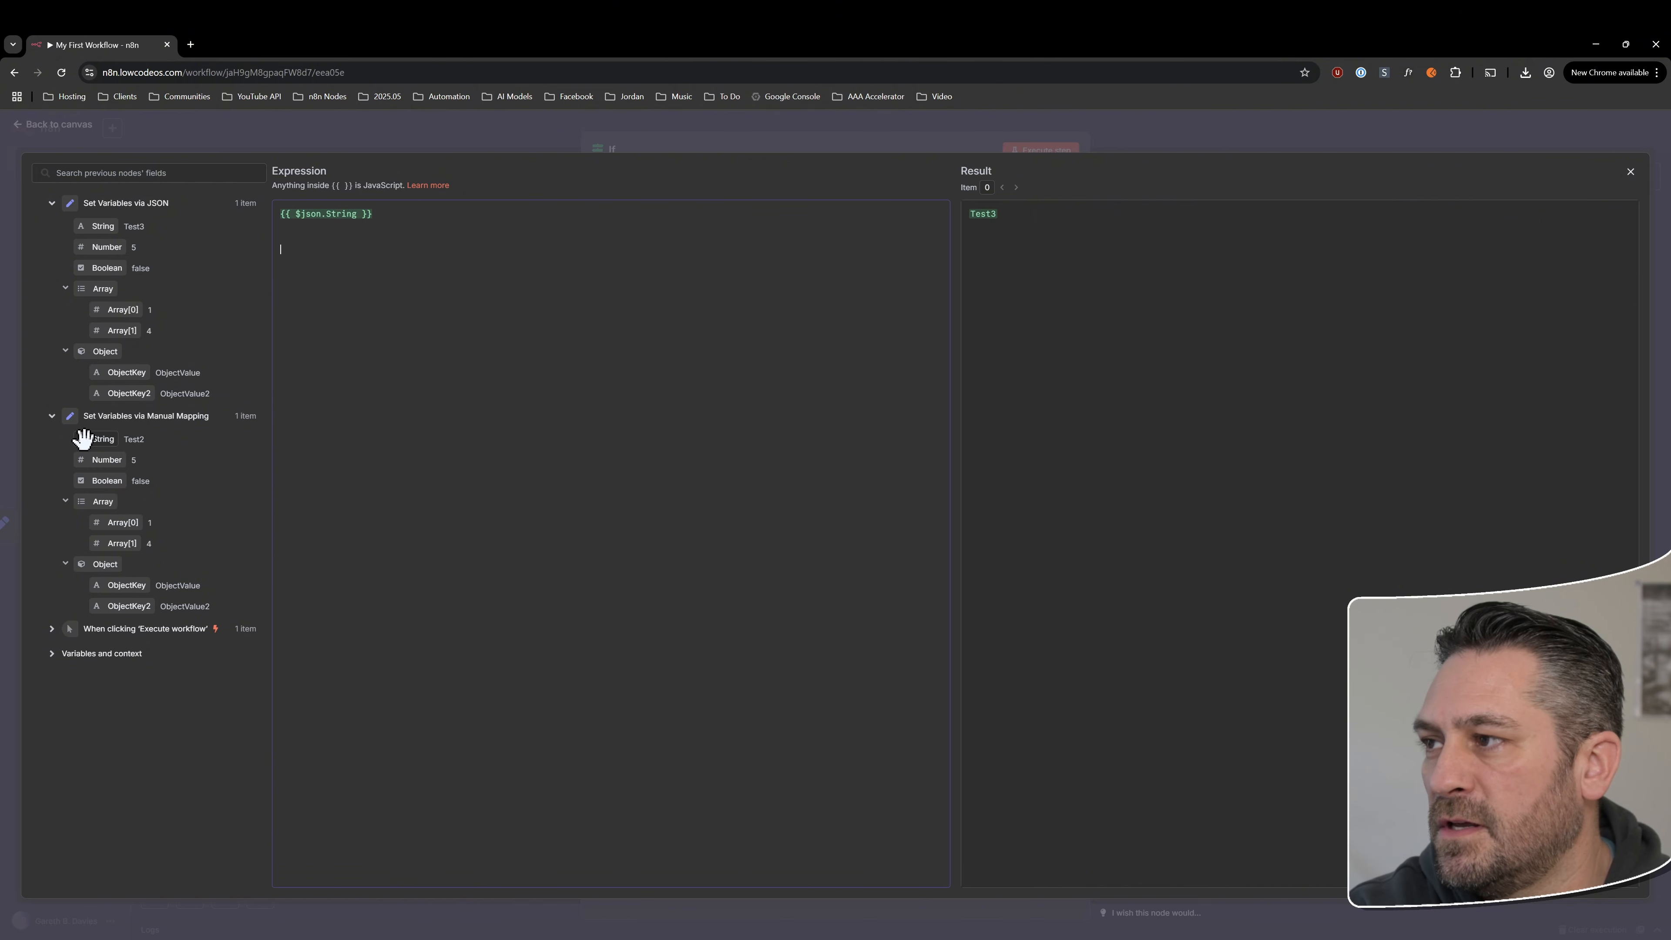
pyautogui.moveTo(92, 439); pyautogui.dragTo(393, 340)
pyautogui.moveTo(303, 259); pyautogui.dragTo(445, 251)
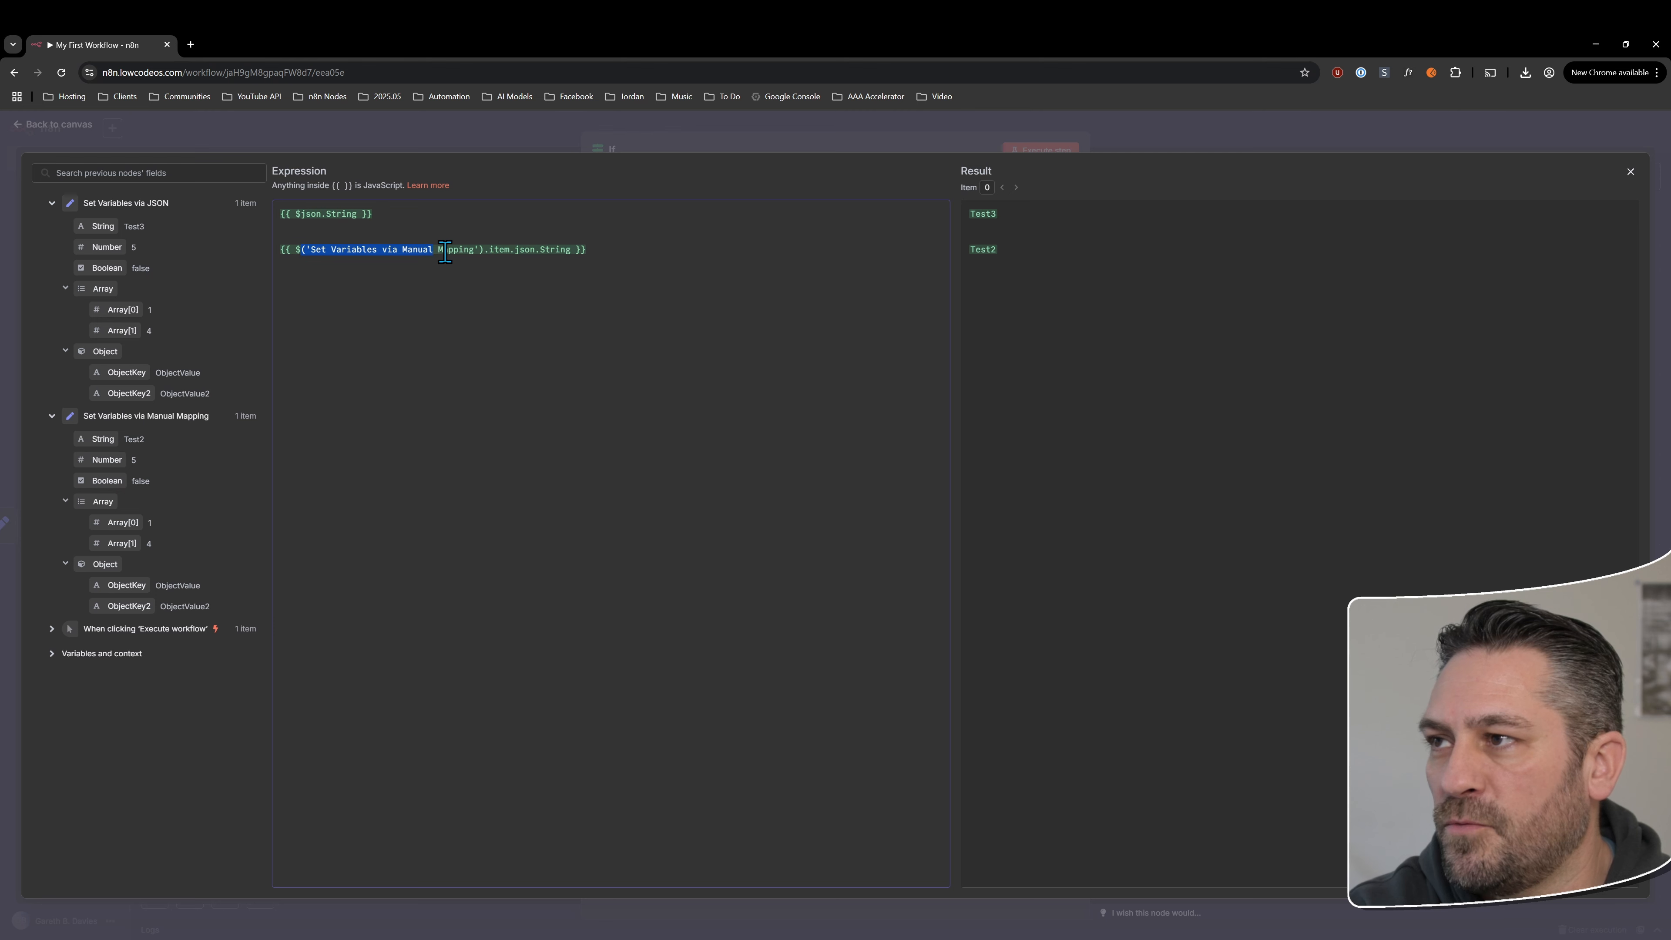
pyautogui.click(757, 315)
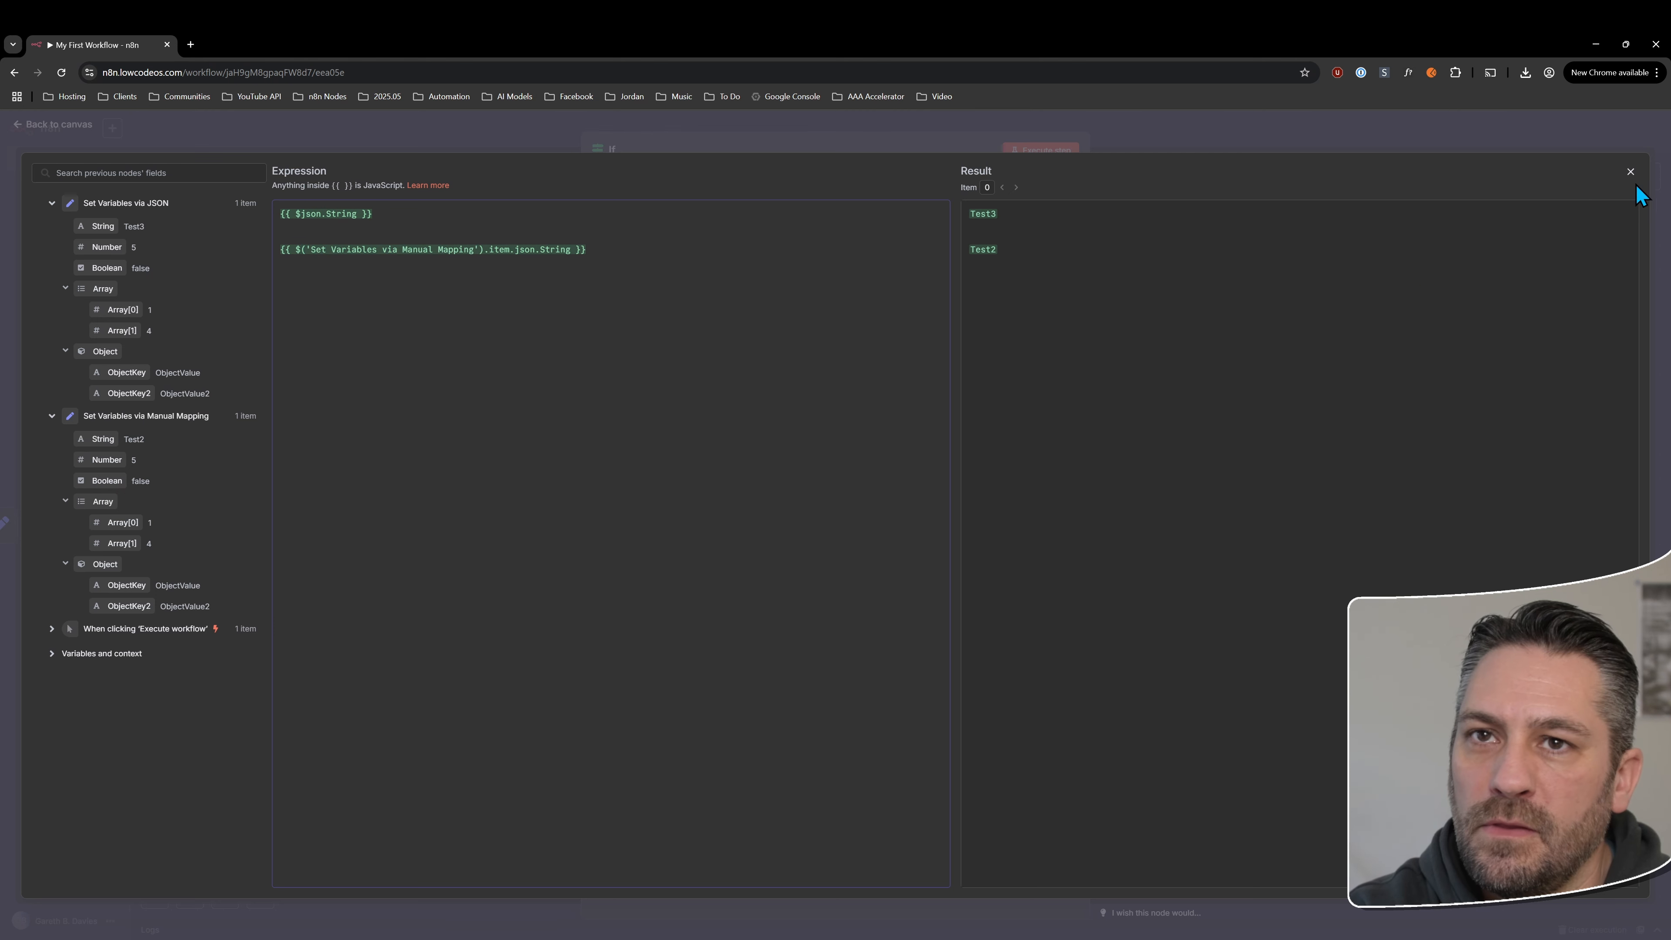
pyautogui.click(1631, 174)
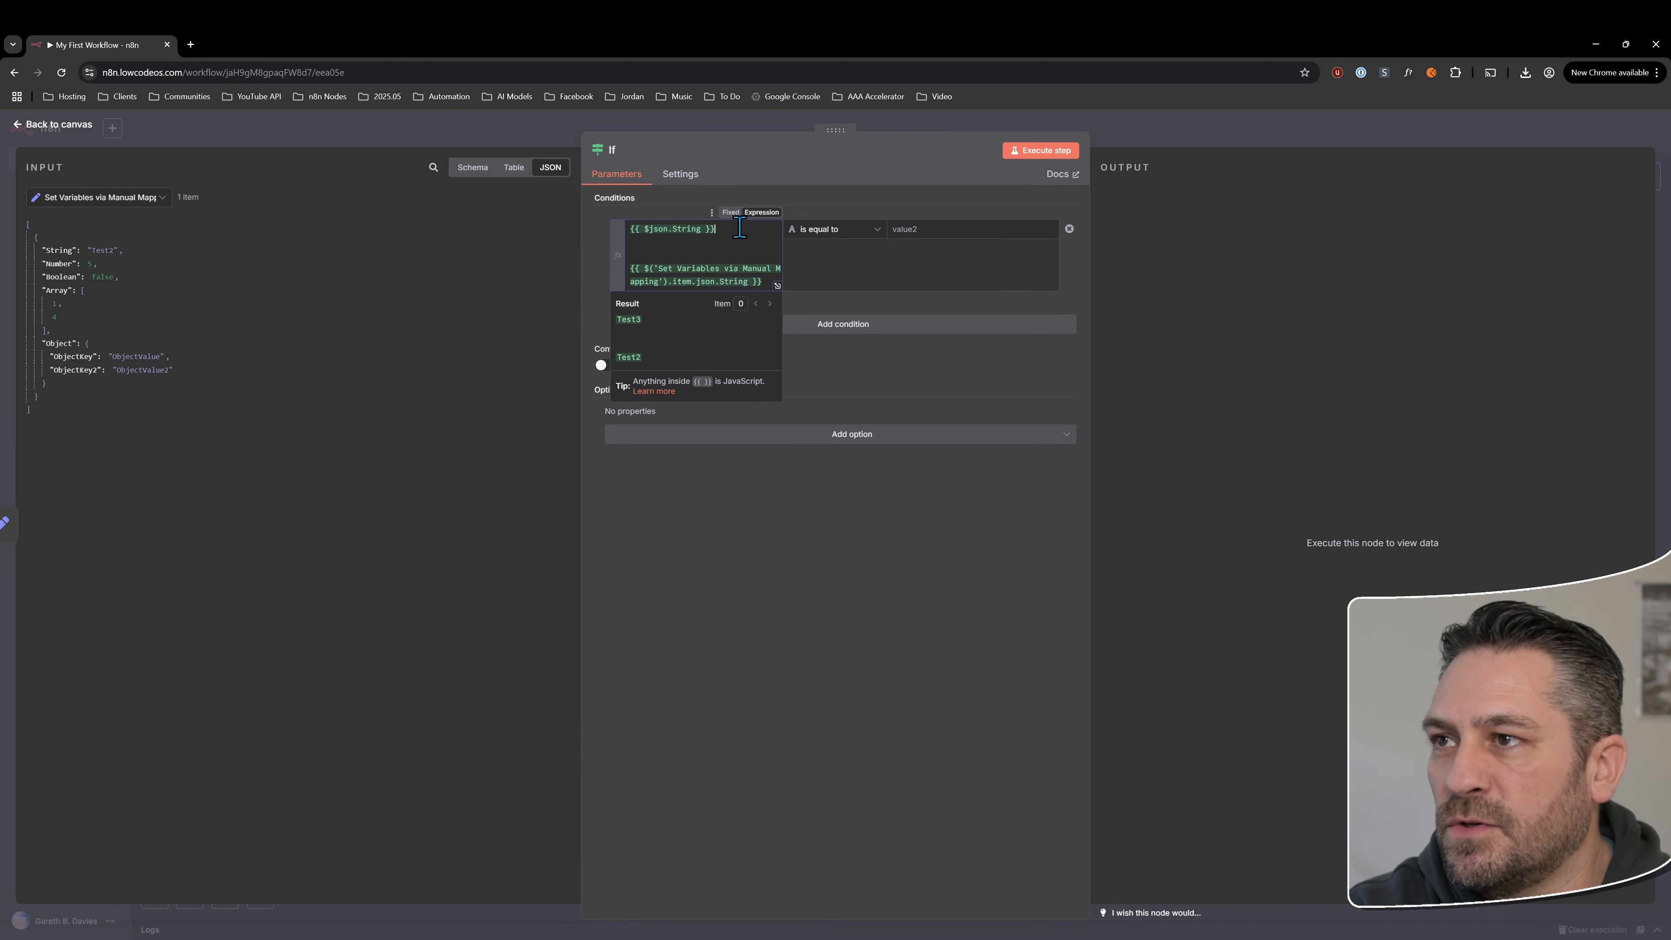
# Delete the Manual Mapping reference and blank lines from the condition's first value, leaving only {{ $json.String }}
pyautogui.press('Delete')
pyautogui.press('Delete')
pyautogui.press('Delete')
pyautogui.press('Delete')
pyautogui.press('Delete')
pyautogui.press('Delete')
pyautogui.press('Delete')
pyautogui.press('Delete')
pyautogui.press('Delete')
pyautogui.press('Delete')
pyautogui.press('Delete')
pyautogui.press('Delete')
pyautogui.press('Delete')
pyautogui.press('Delete')
pyautogui.press('Delete')
pyautogui.press('Delete')
pyautogui.press('Delete')
pyautogui.press('Delete')
pyautogui.press('Delete')
pyautogui.press('Delete')
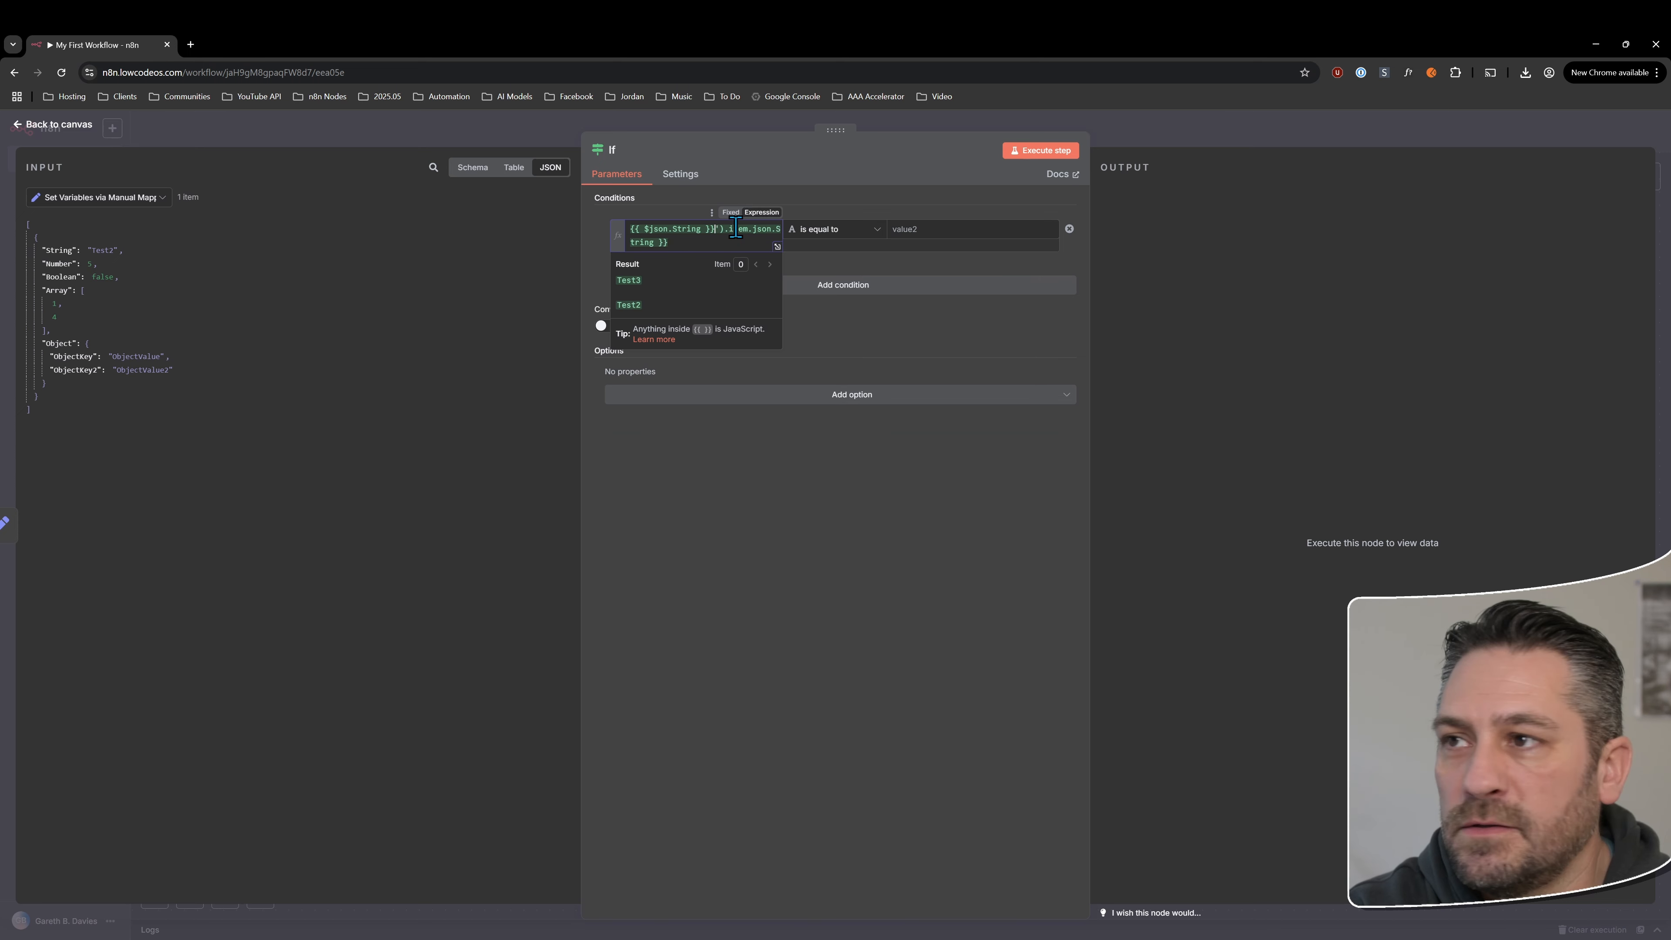
pyautogui.press('Delete')
pyautogui.press('Delete')
pyautogui.press('Delete')
pyautogui.press('Delete')
pyautogui.press('Delete')
pyautogui.press('Delete')
pyautogui.press('Delete')
pyautogui.press('Delete')
pyautogui.press('Delete')
pyautogui.press('Delete')
pyautogui.press('Delete')
pyautogui.press('Delete')
pyautogui.press('Delete')
pyautogui.press('Delete')
pyautogui.press('Delete')
pyautogui.press('Delete')
pyautogui.press('Delete')
pyautogui.press('Delete')
pyautogui.press('Delete')
pyautogui.press('Delete')
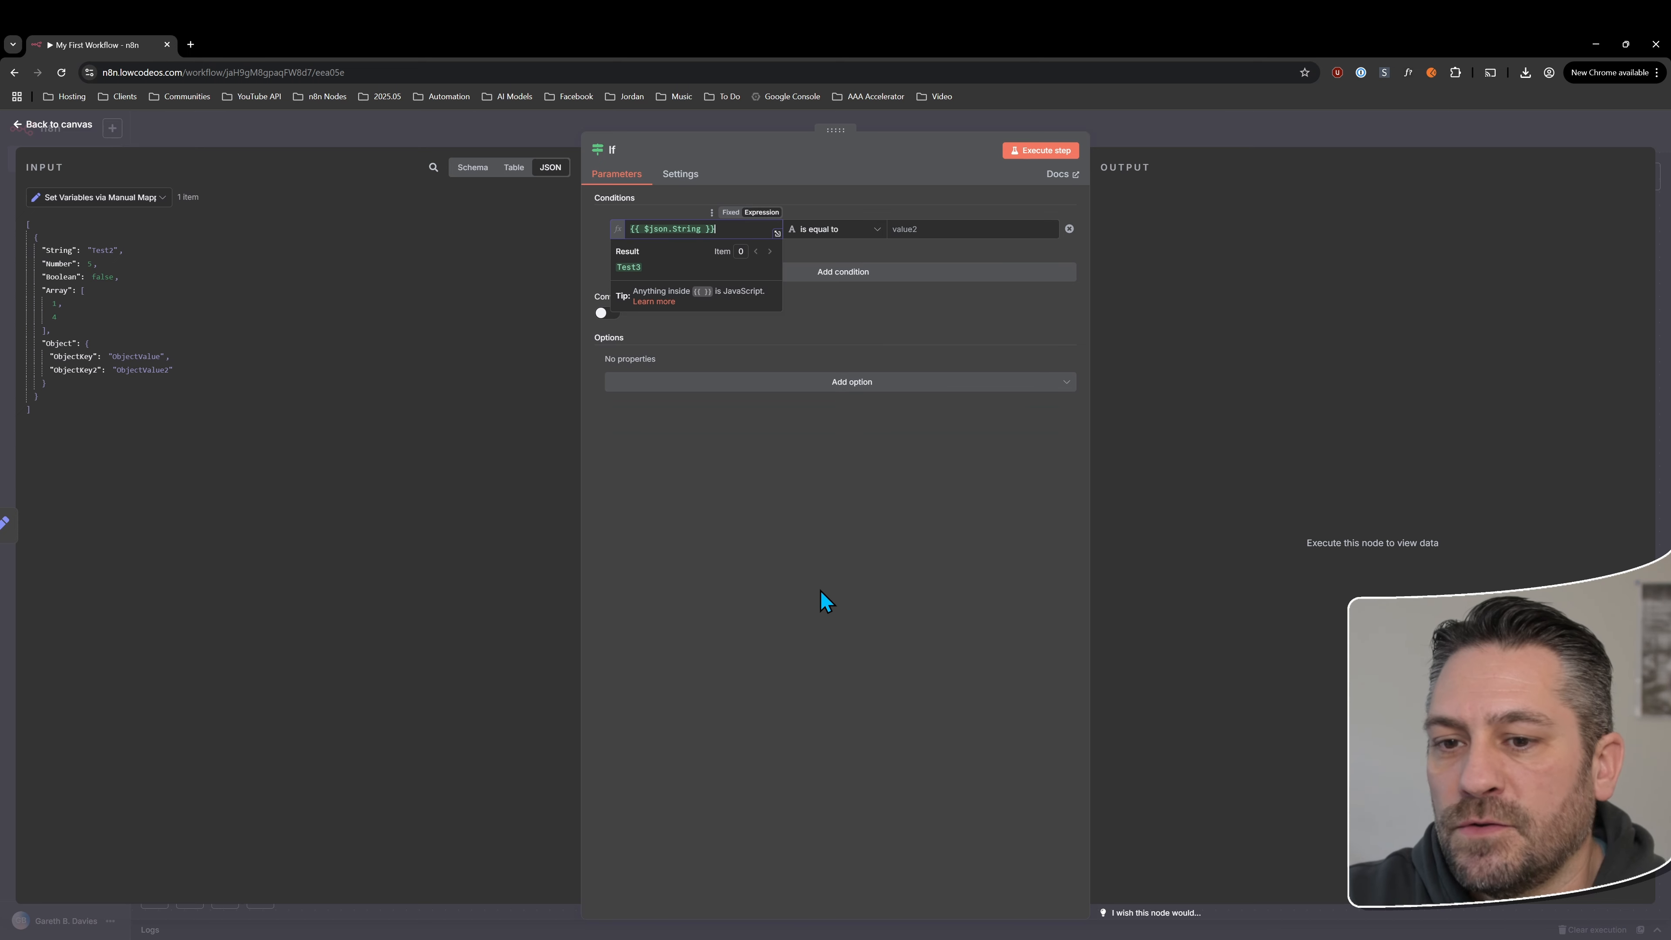
pyautogui.click(820, 591)
# Set the condition's comparison operator to the String type's "contains"
pyautogui.click(843, 237)
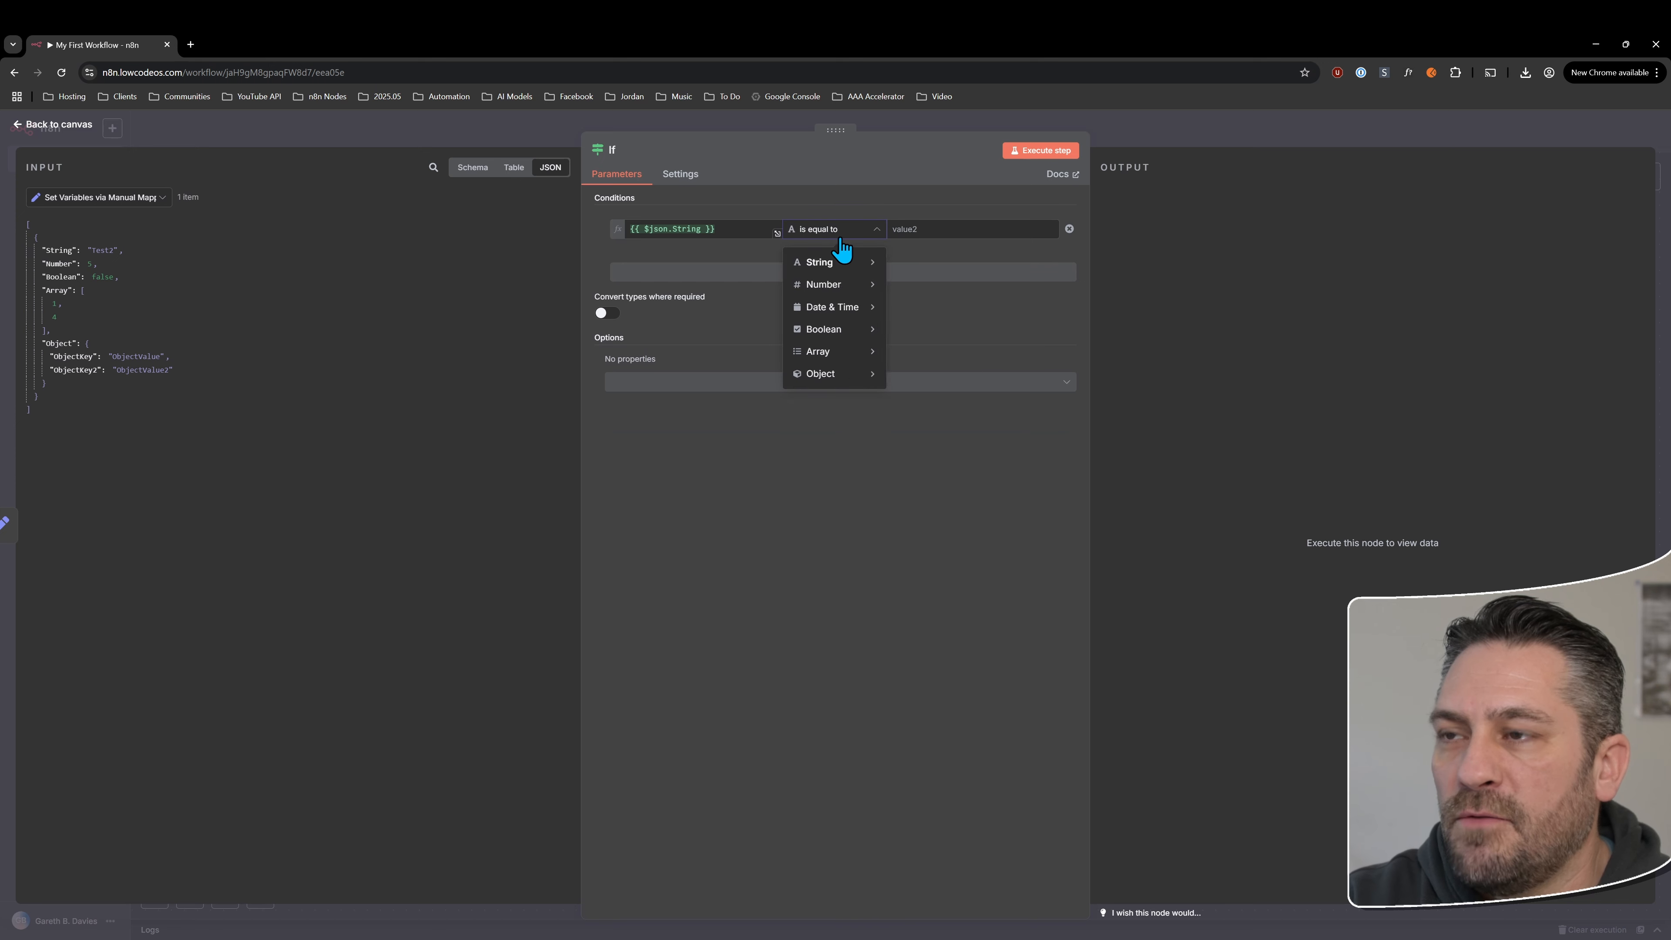
pyautogui.moveTo(837, 271)
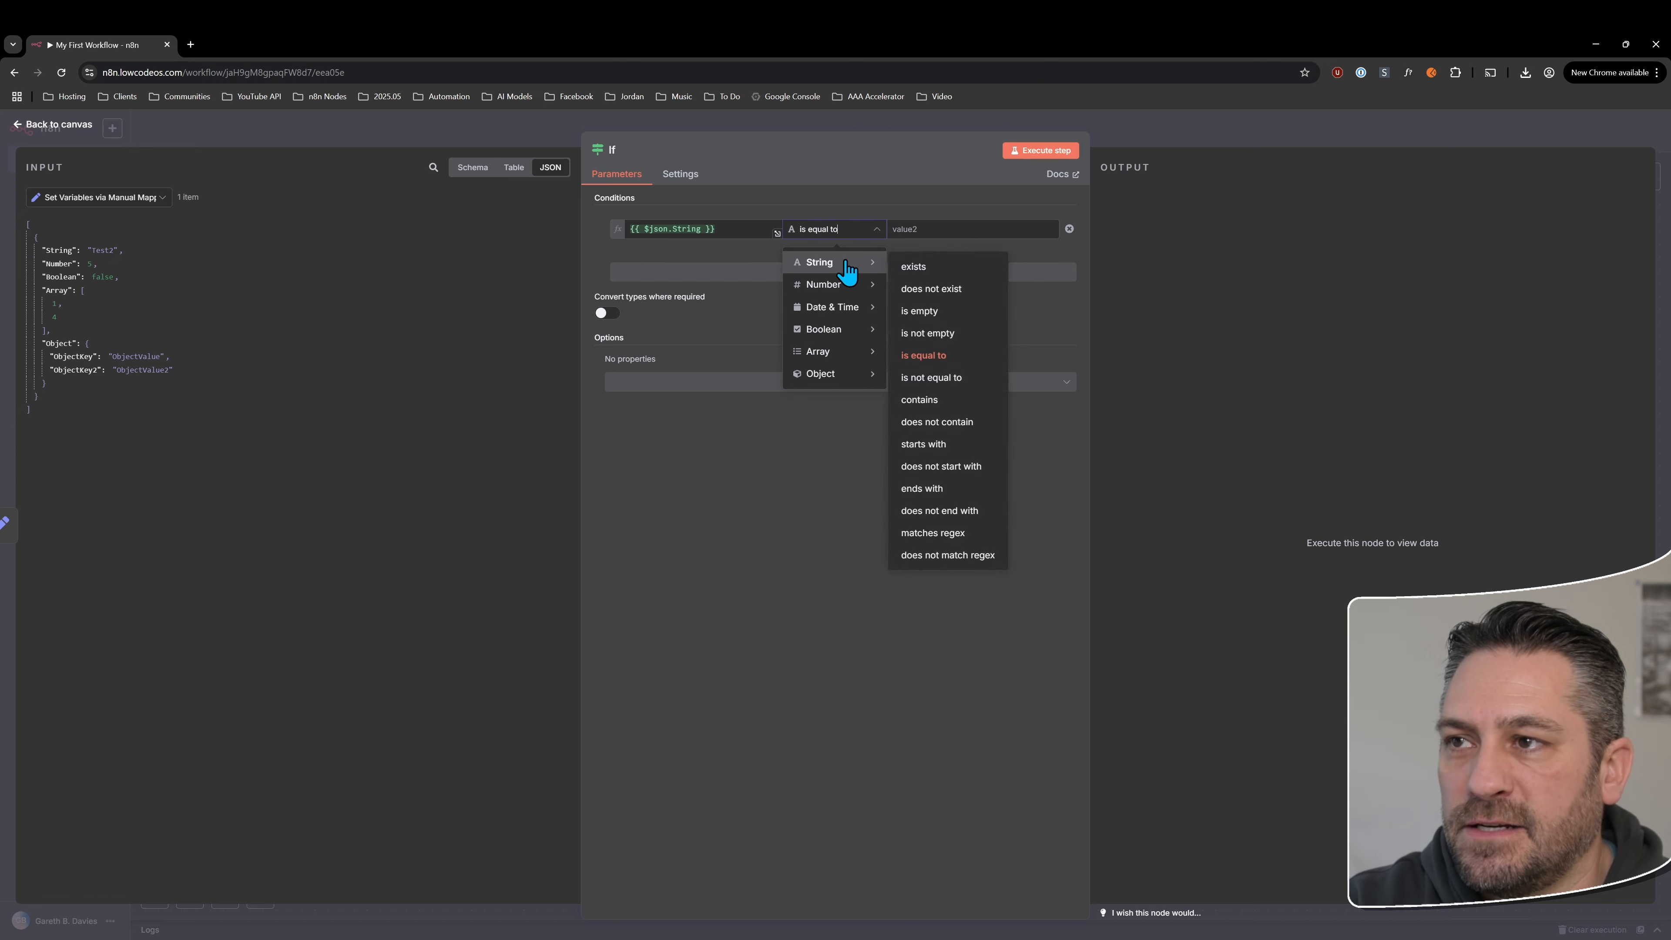
pyautogui.moveTo(846, 313)
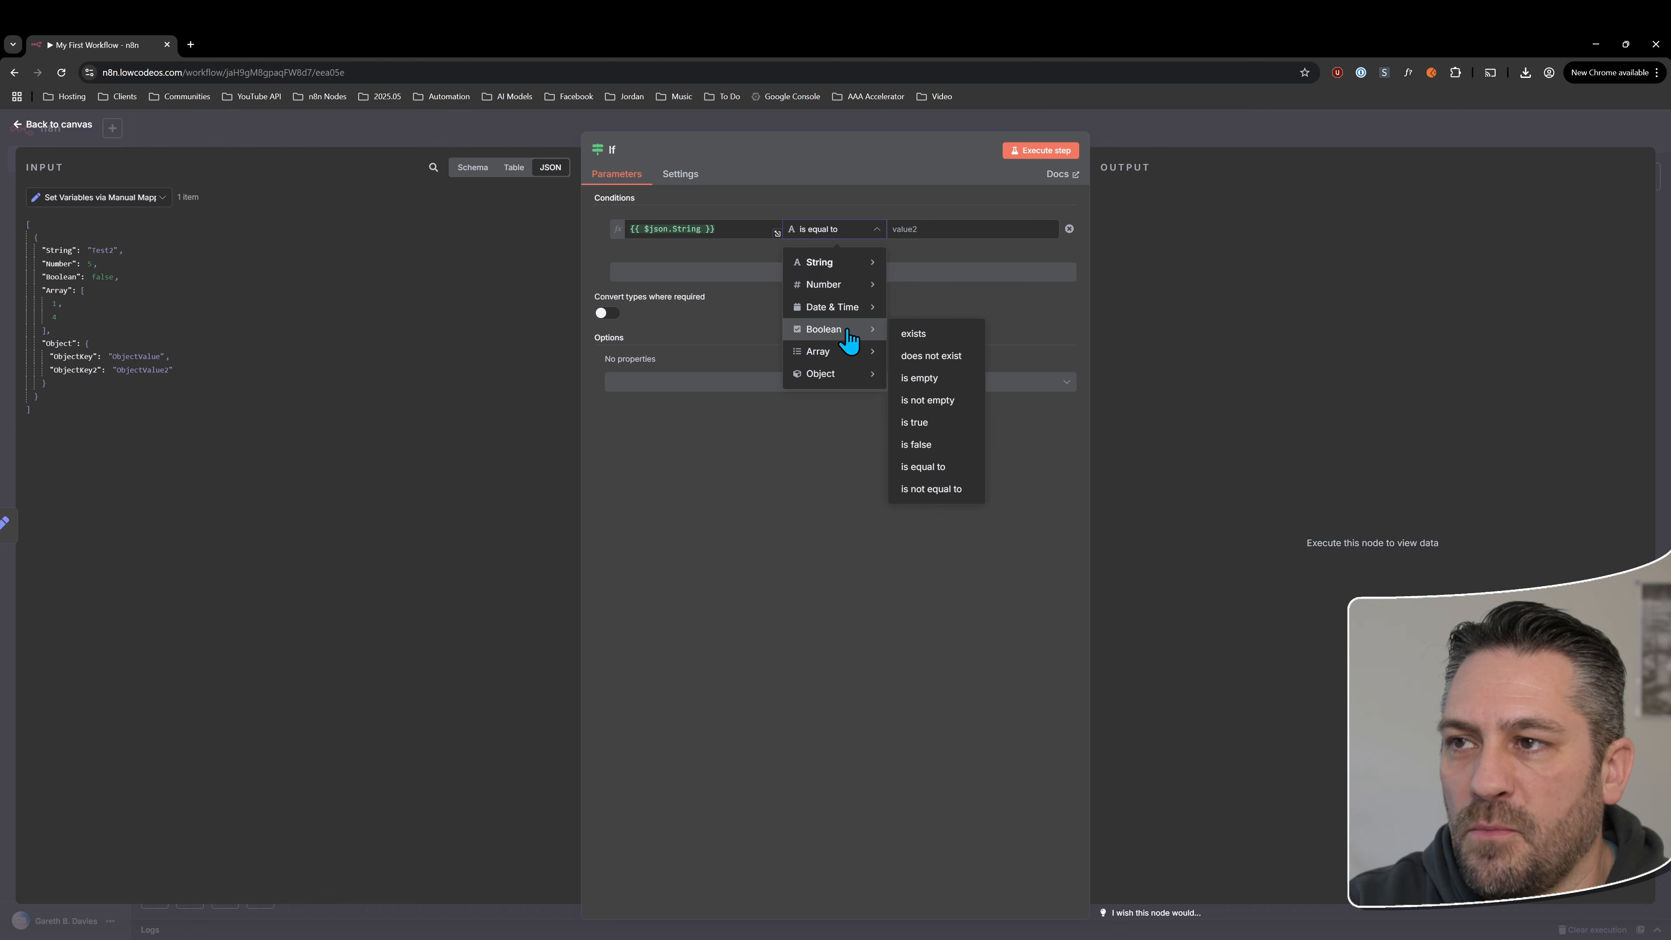
pyautogui.moveTo(831, 377)
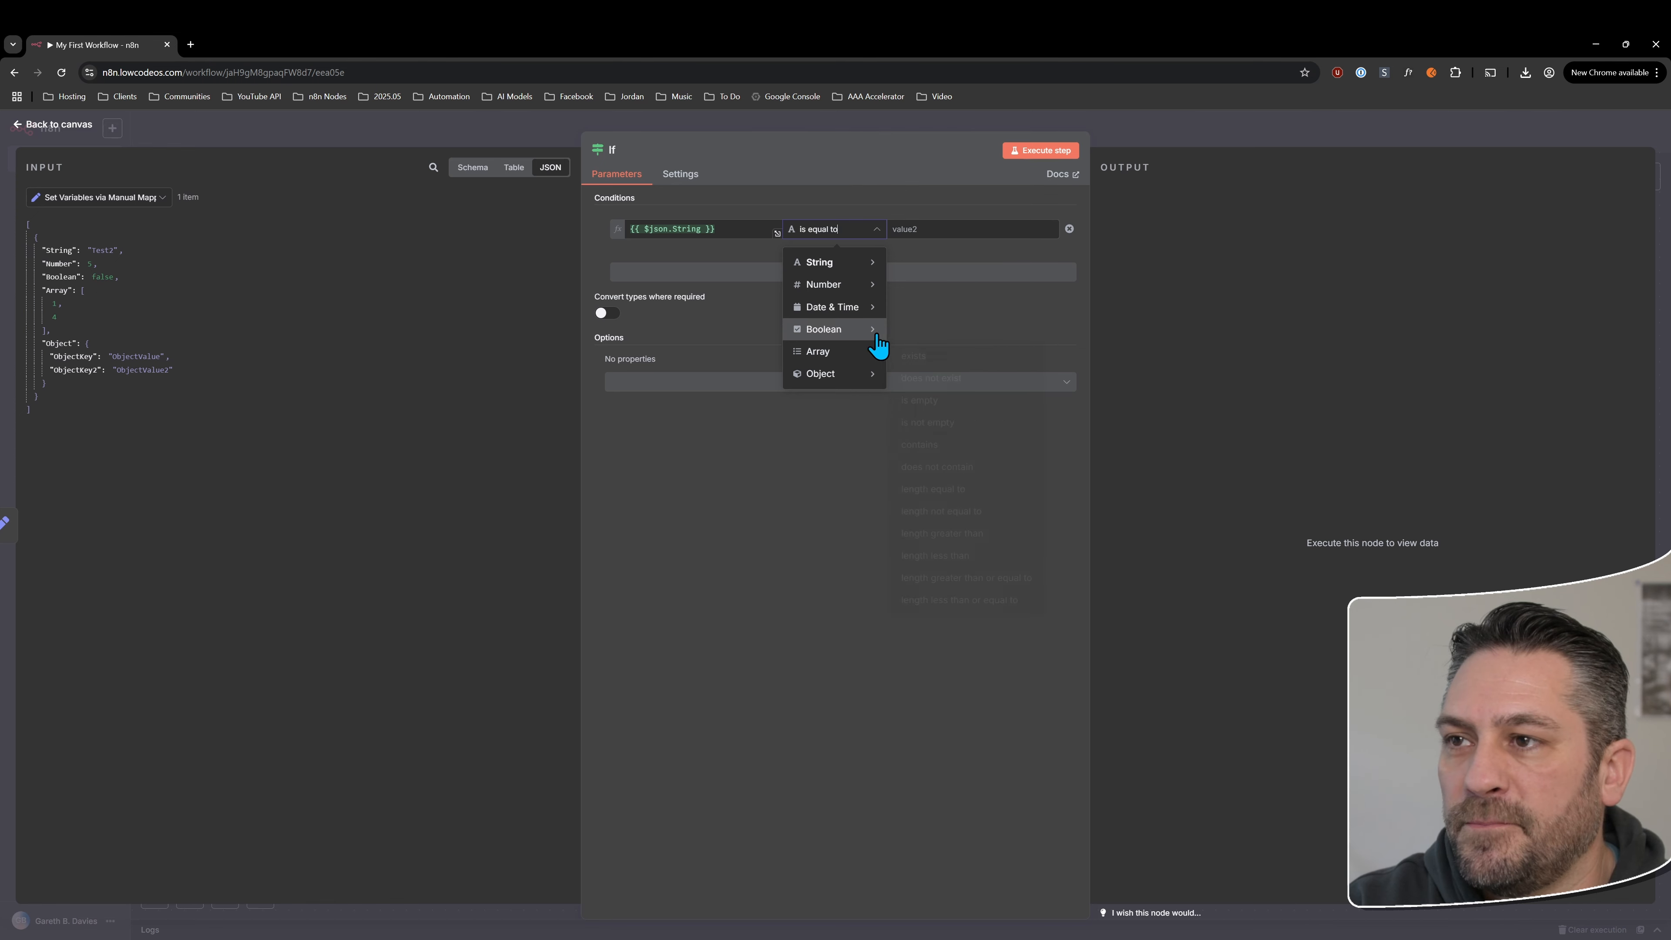
pyautogui.click(924, 400)
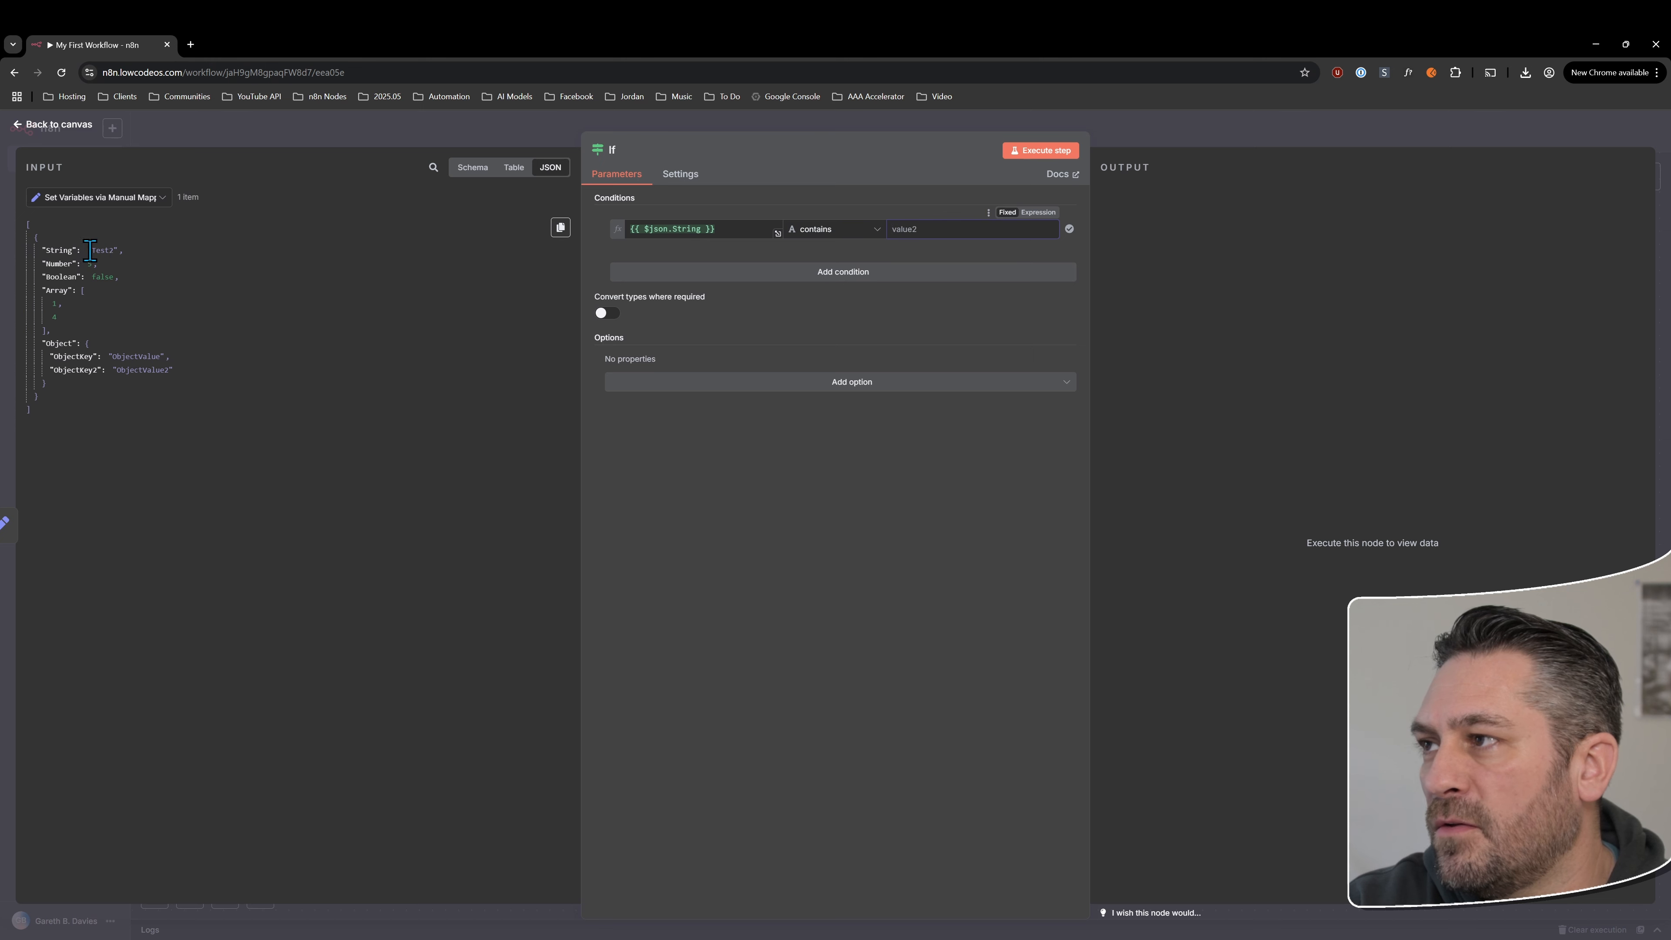
# Enter "es" as the condition's comparison value and execute the If node
pyautogui.moveTo(90, 251); pyautogui.dragTo(113, 251)
pyautogui.click(948, 226)
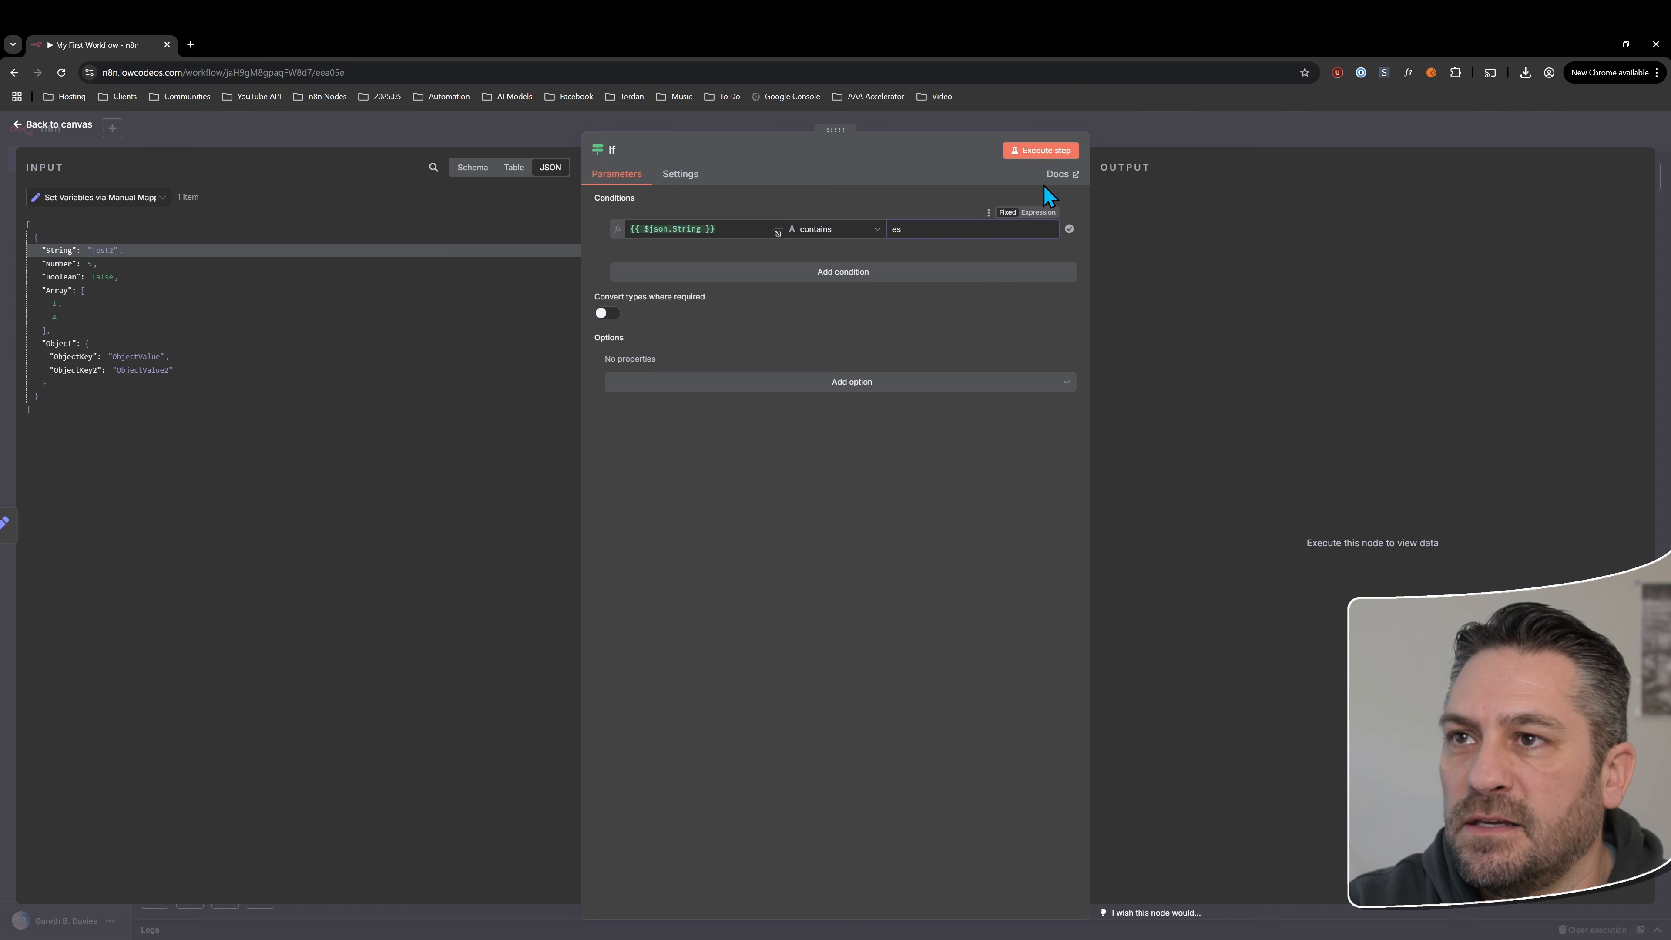
pyautogui.click(1046, 150)
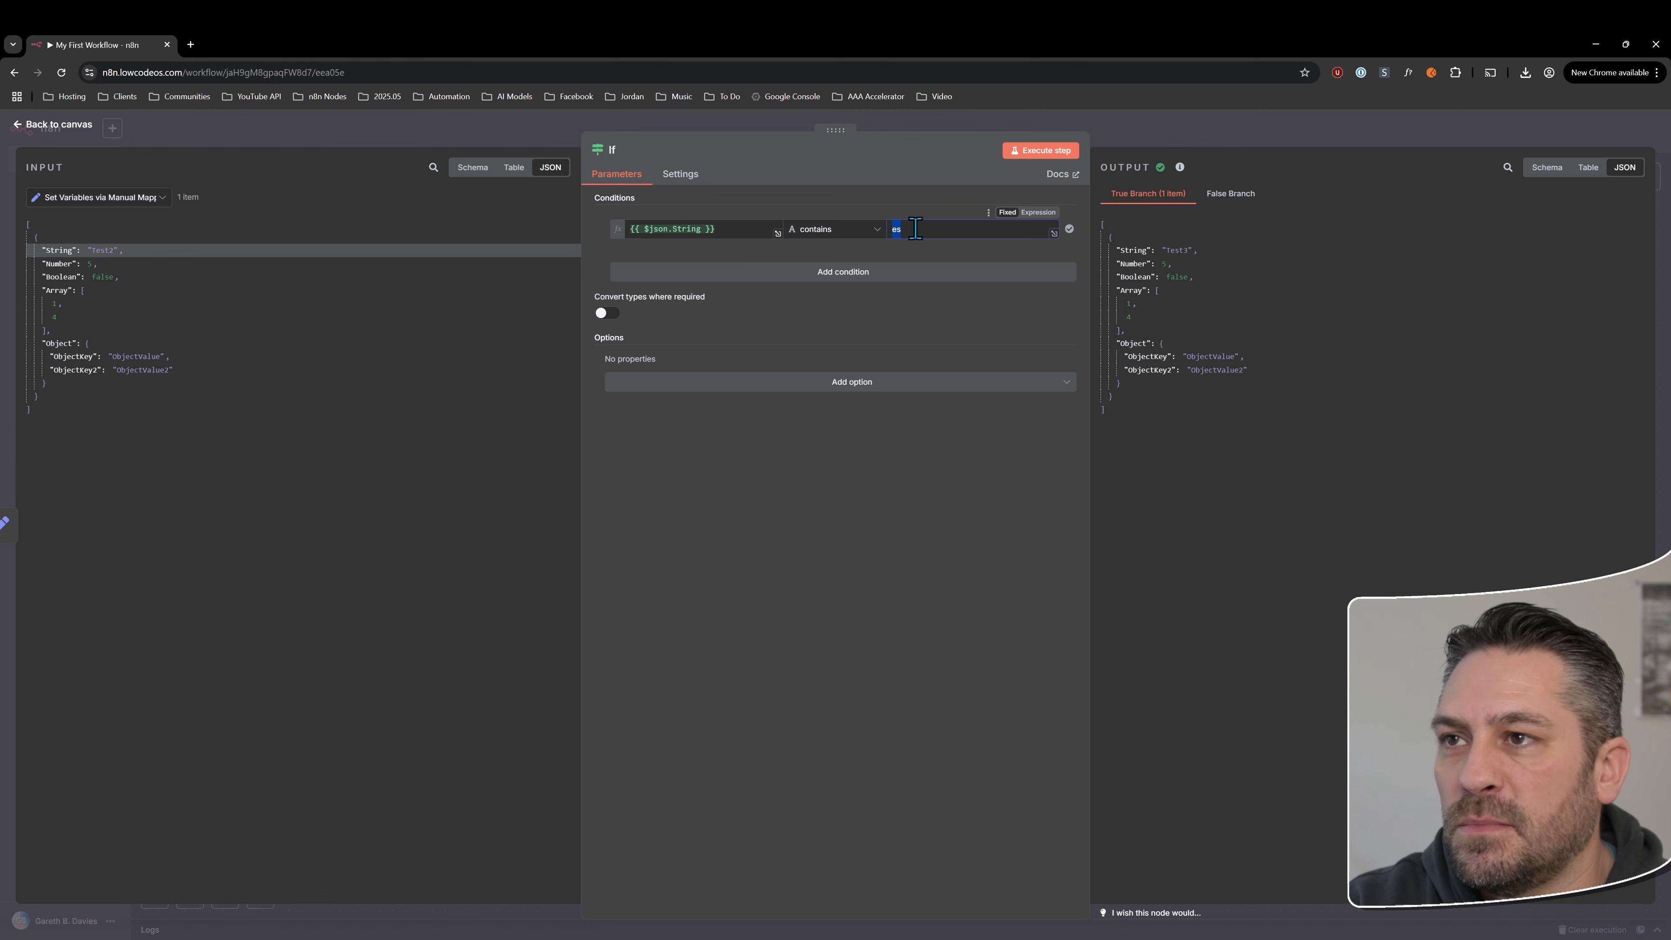
# Rerun the If node with "esg" as the comparison value and compare its True and False branch outputs
pyautogui.click(1046, 156)
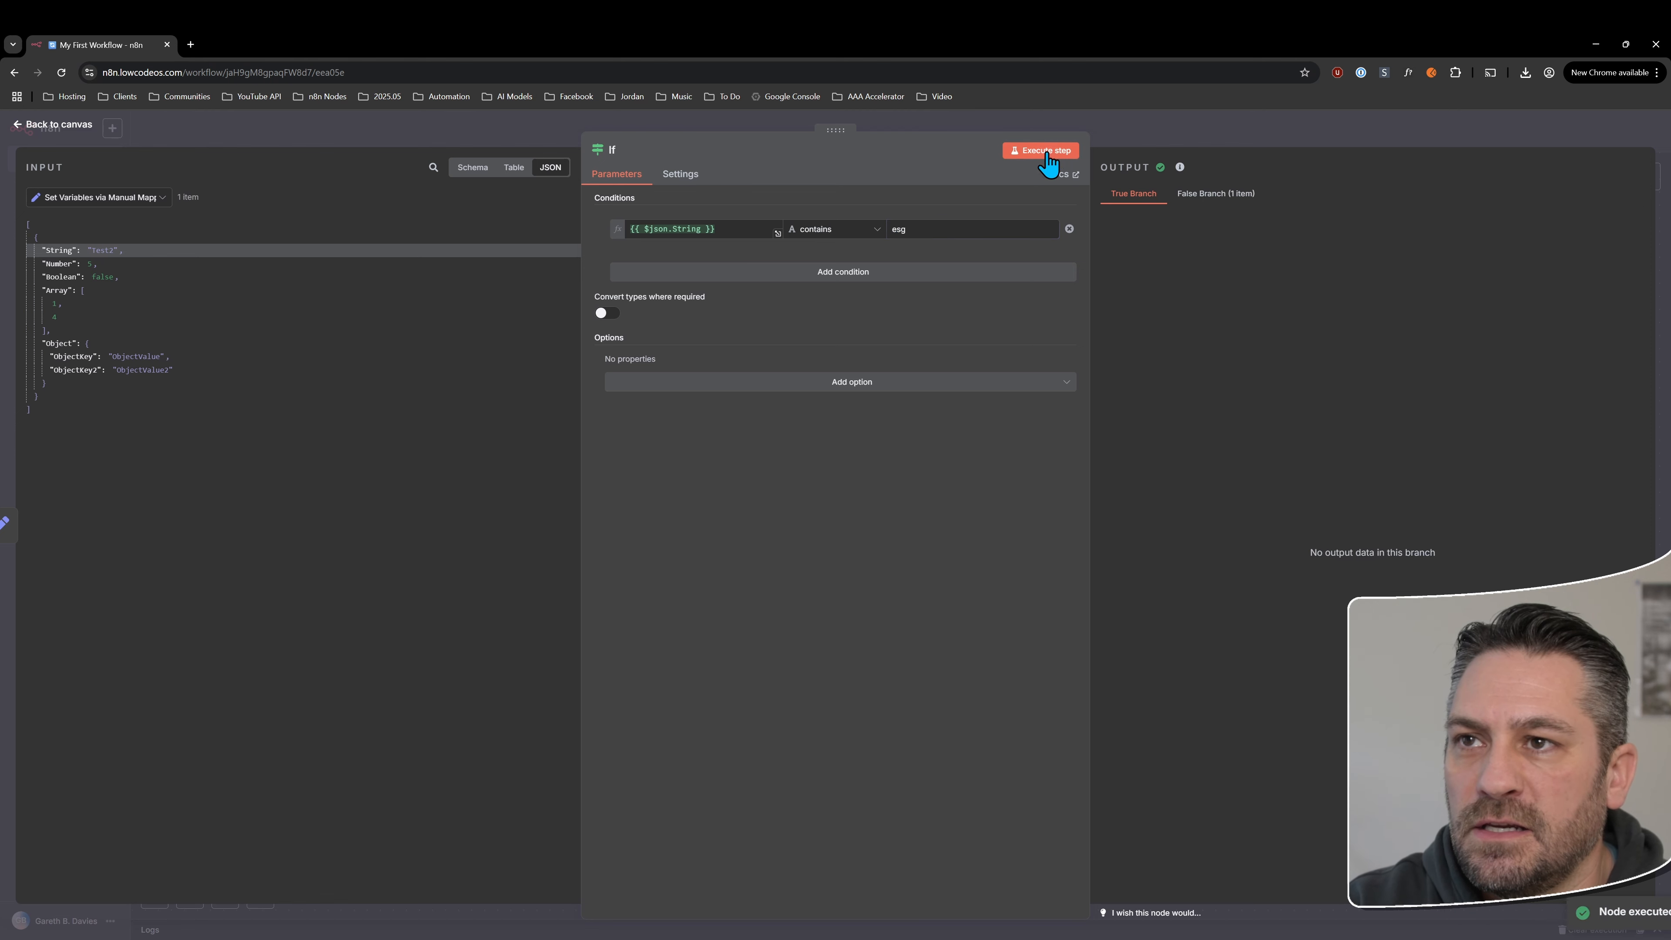
pyautogui.click(1216, 196)
pyautogui.click(1135, 194)
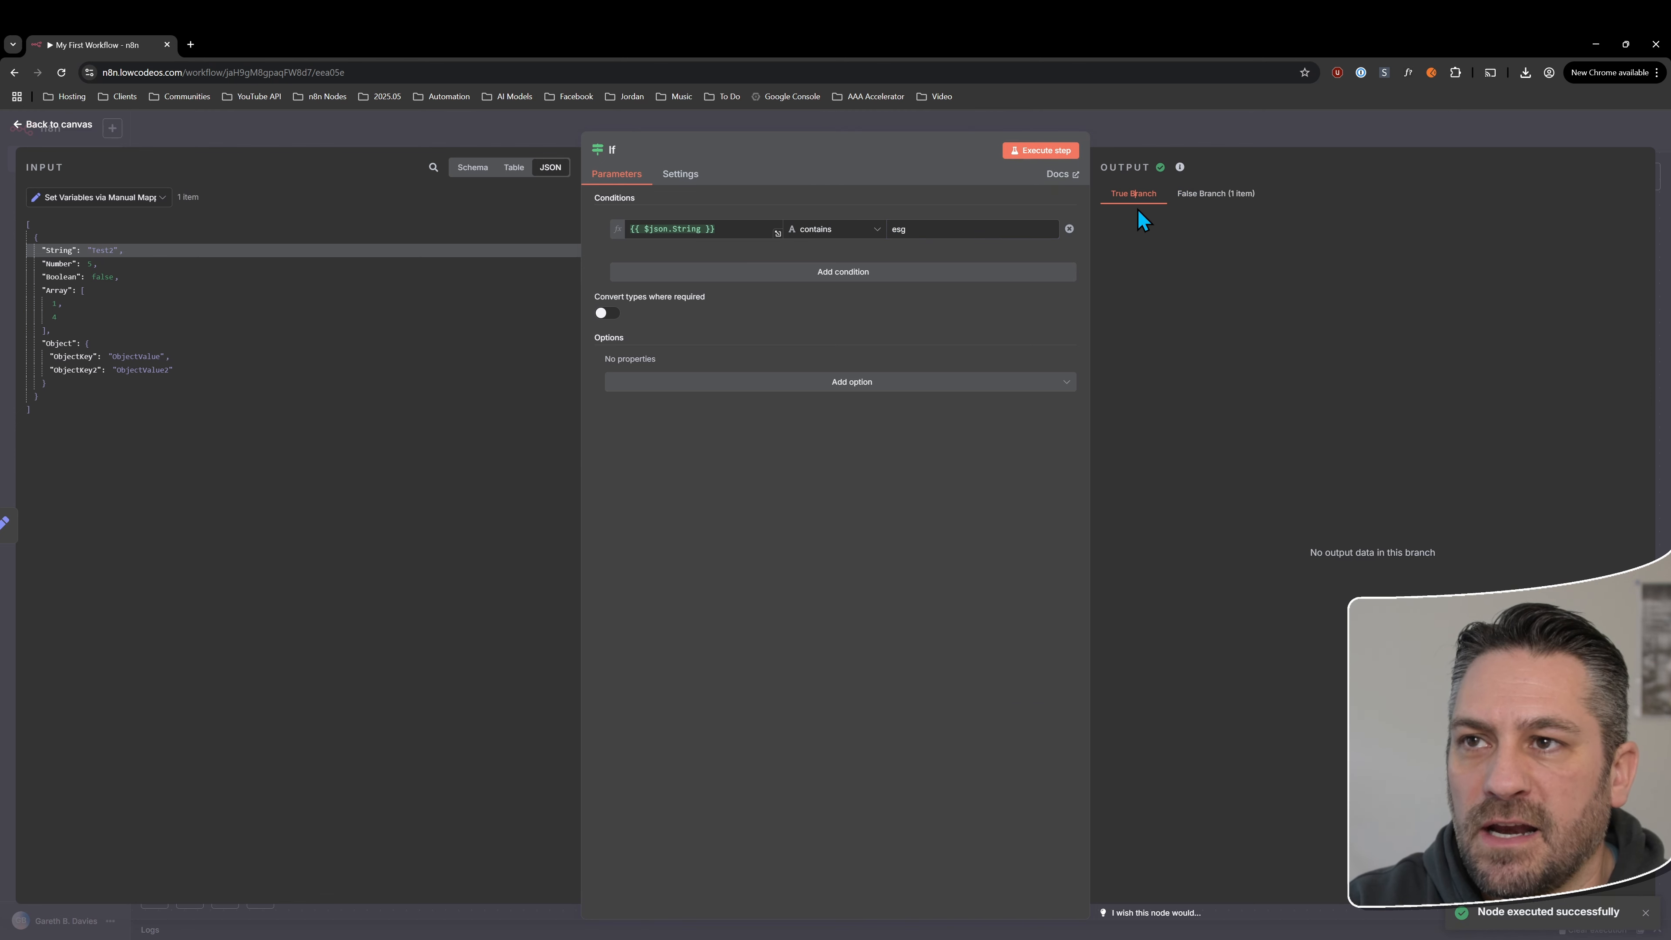
pyautogui.click(1195, 197)
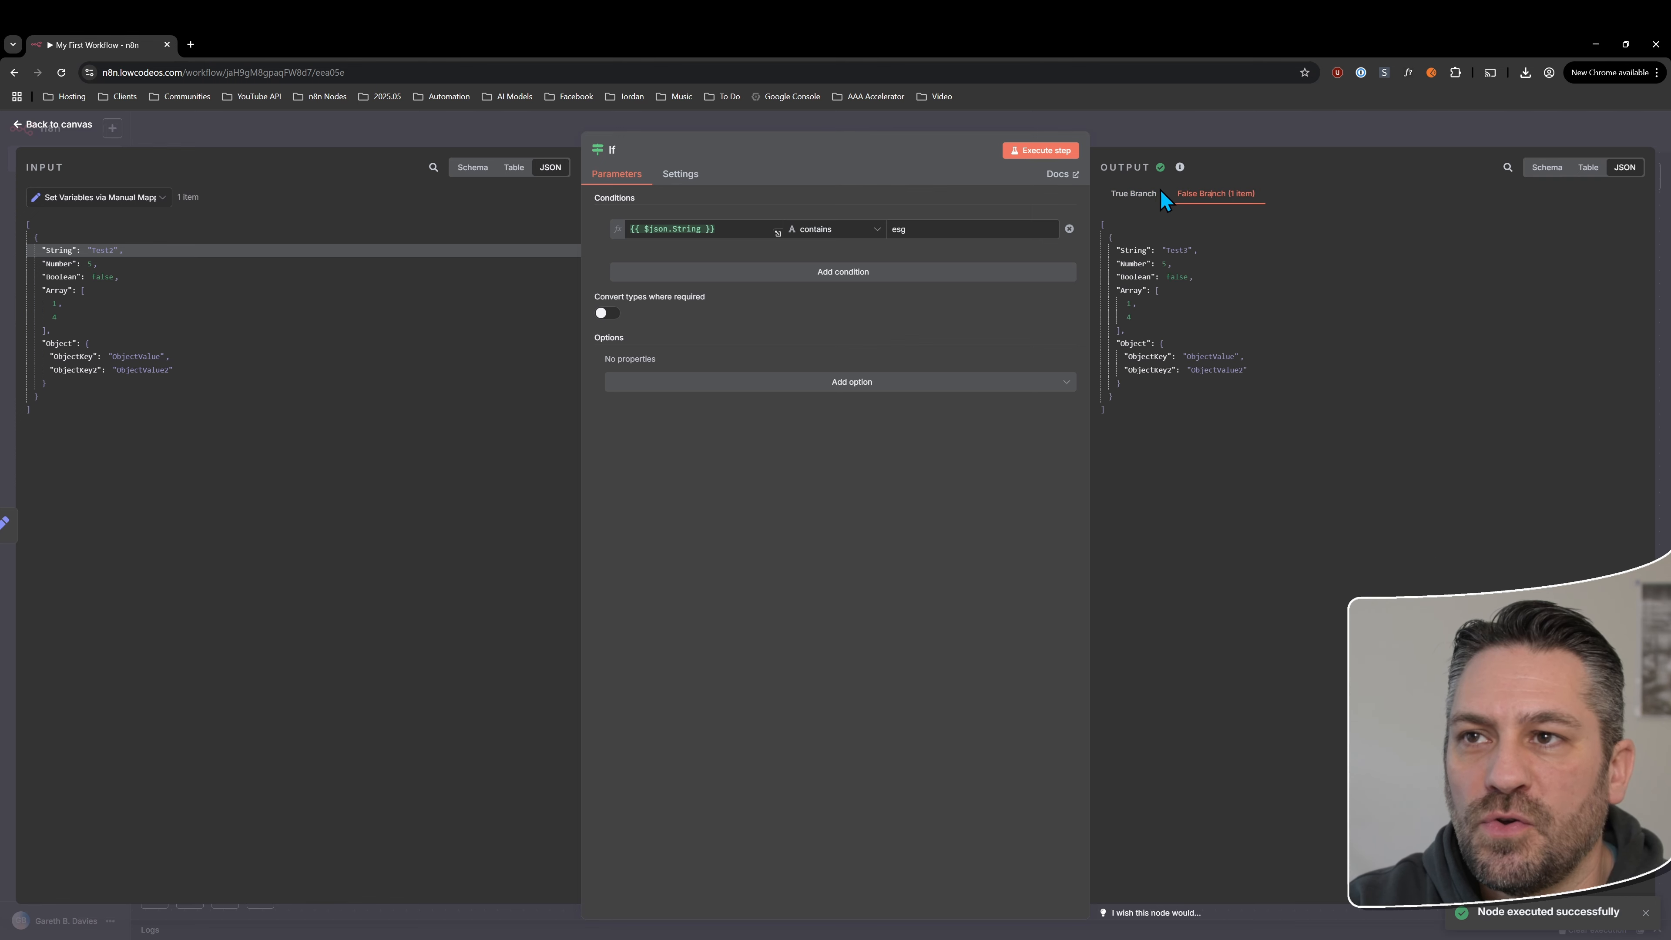
pyautogui.click(1136, 196)
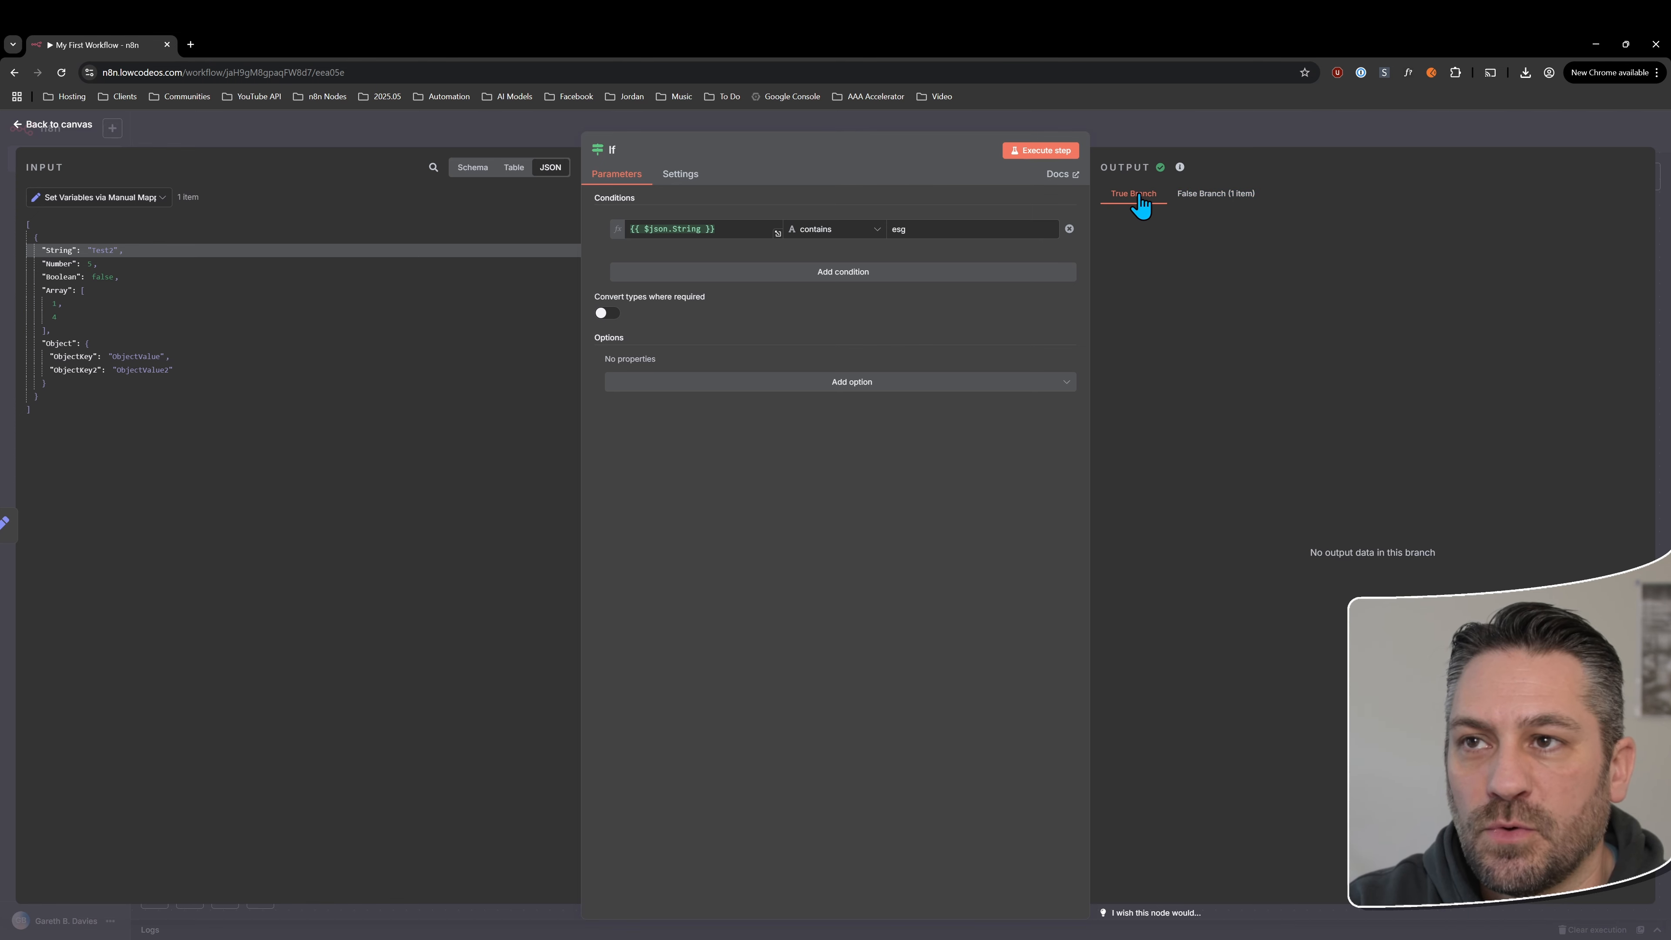
pyautogui.click(1229, 198)
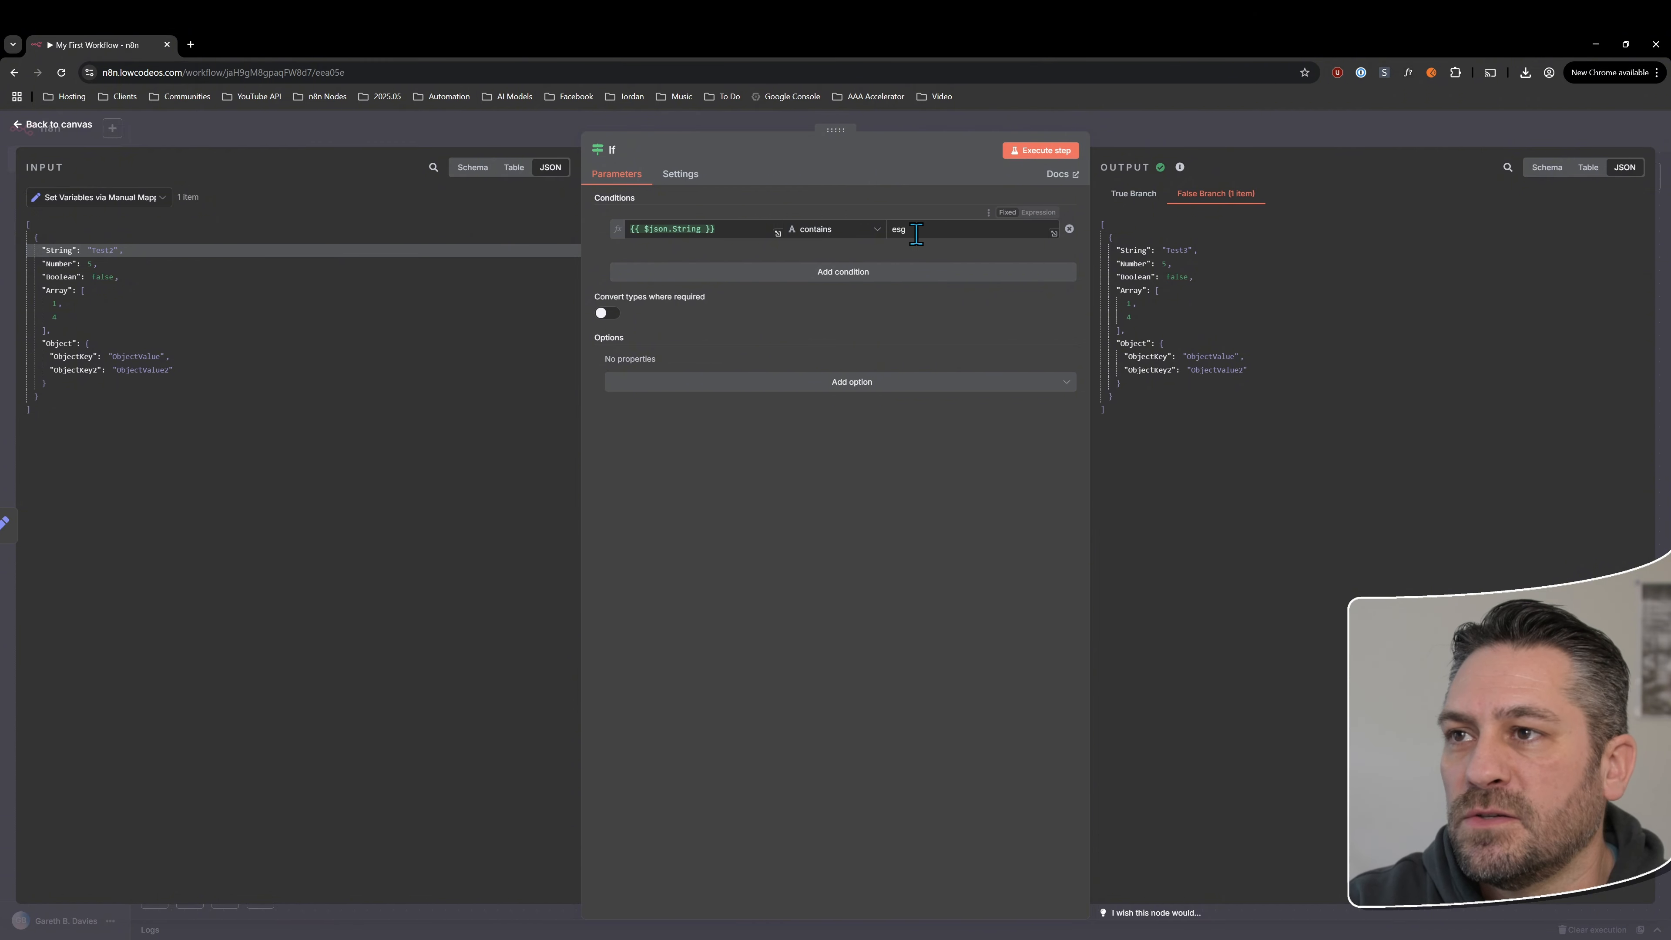
pyautogui.click(842, 231)
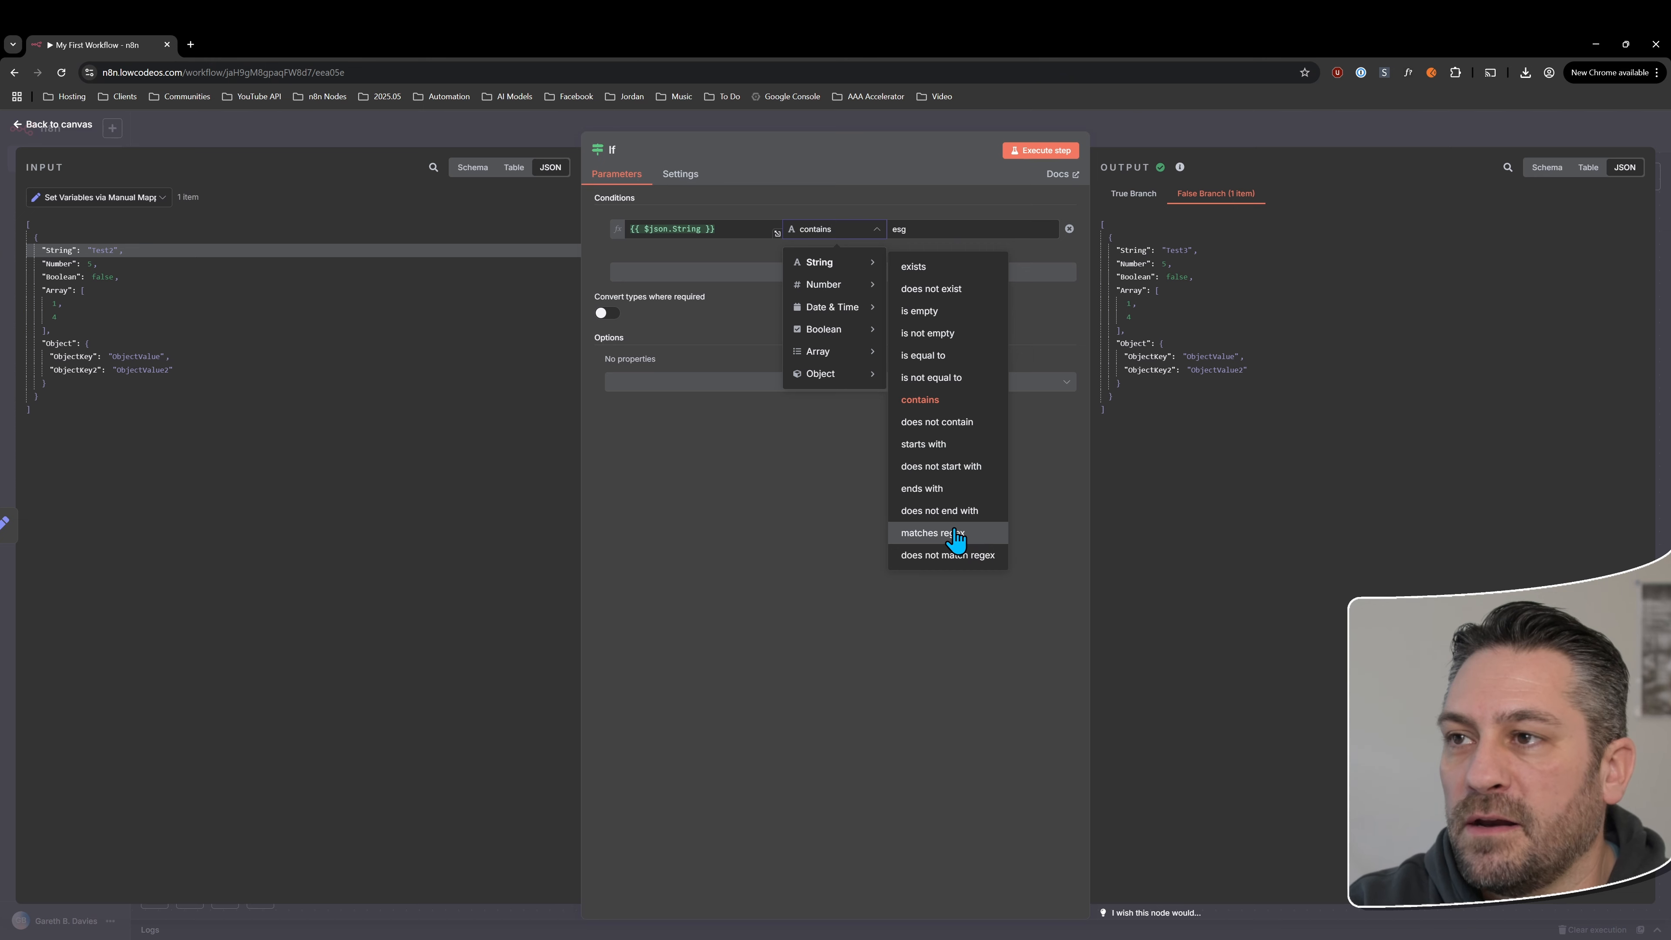
pyautogui.click(857, 461)
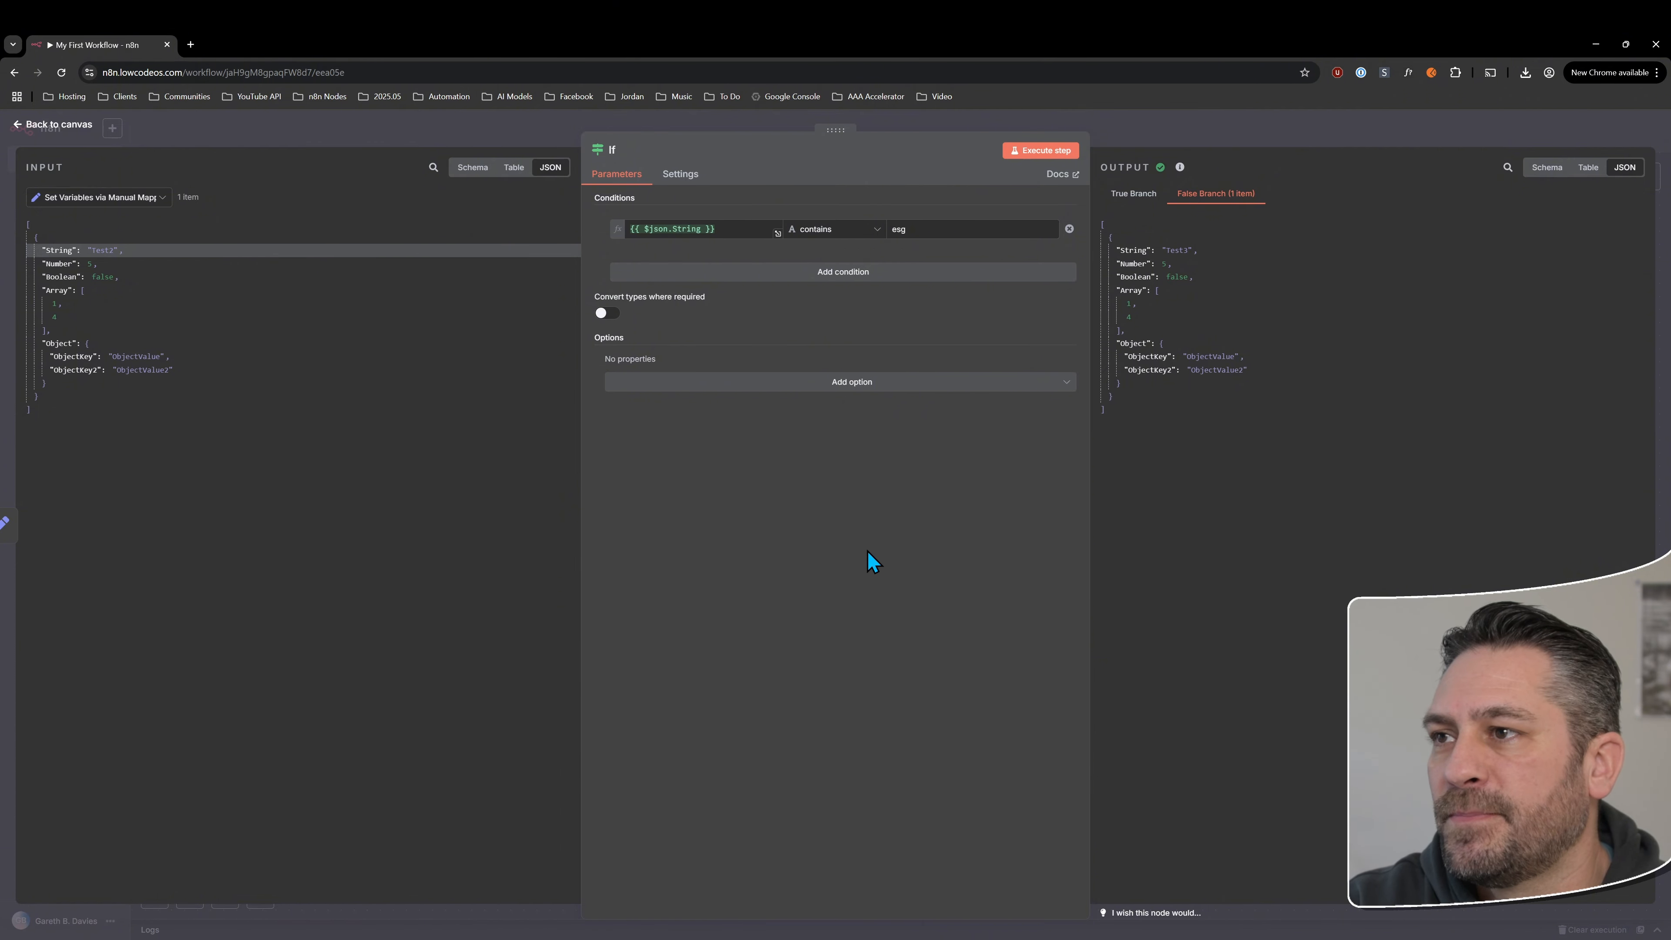
pyautogui.click(846, 232)
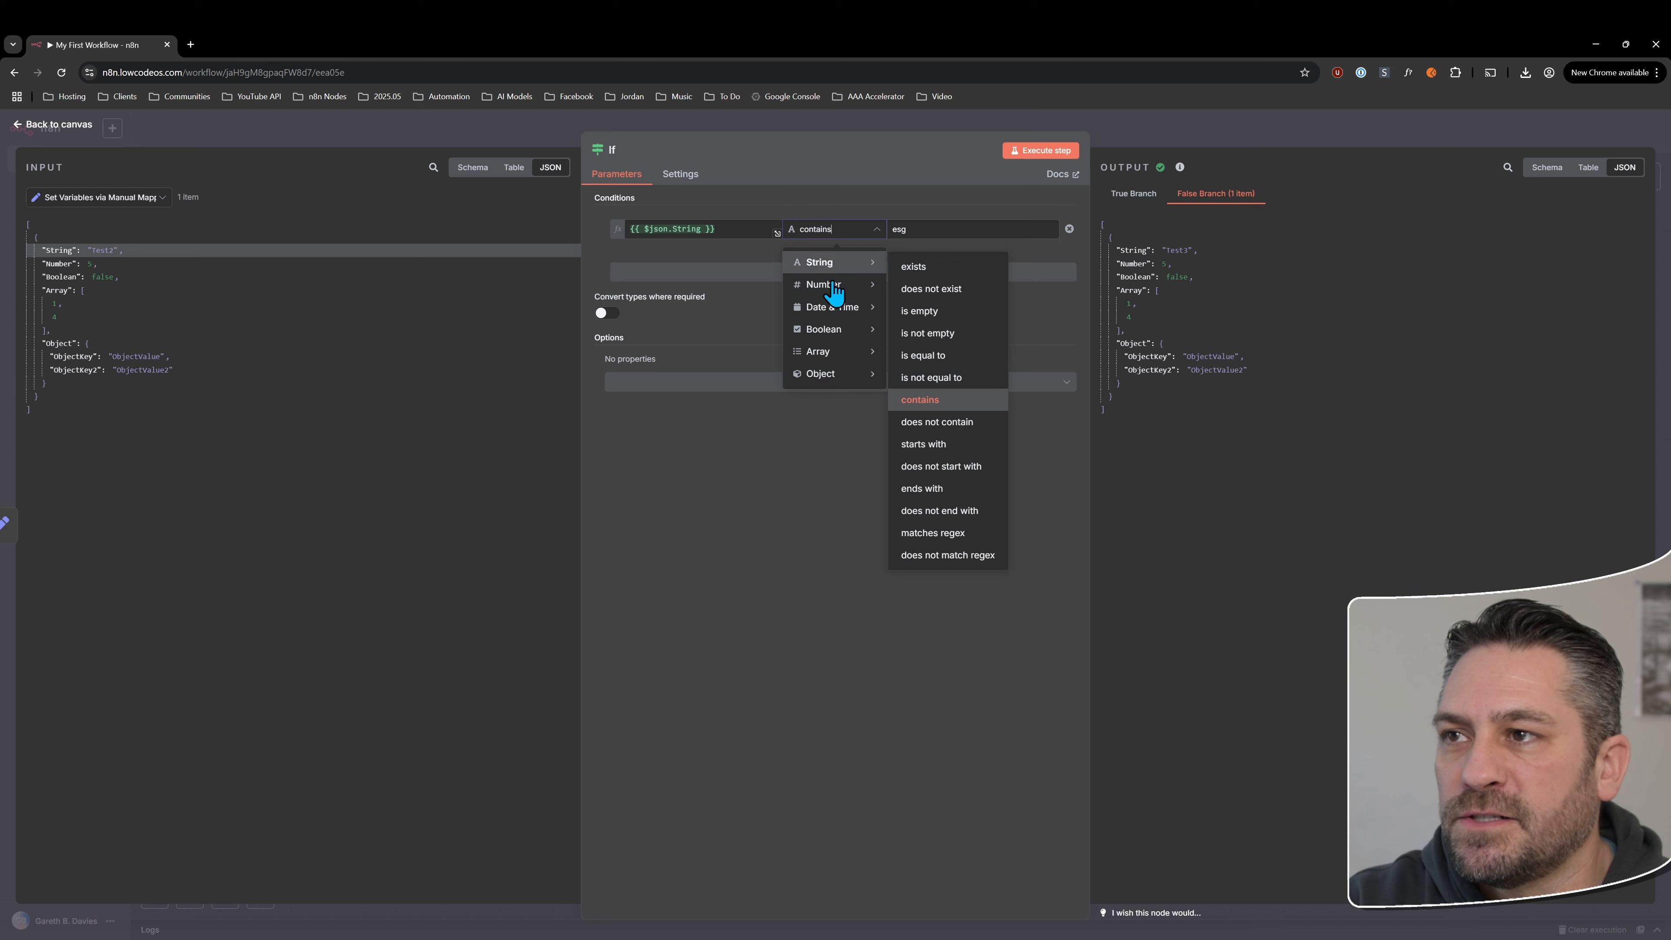
pyautogui.moveTo(828, 287)
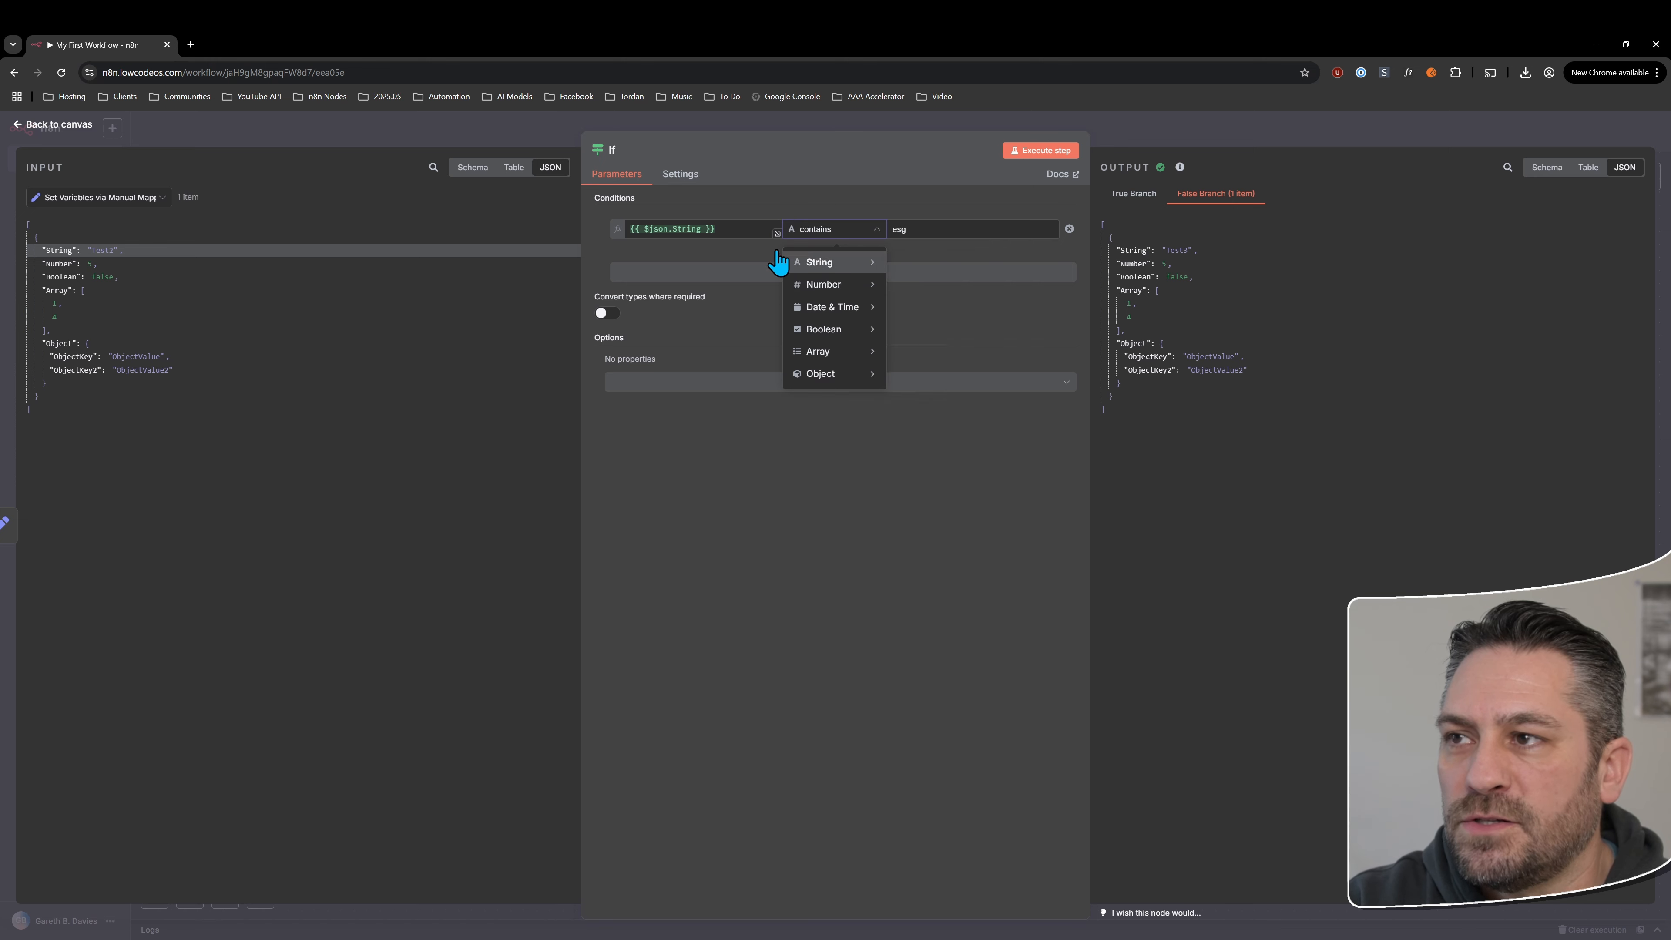
pyautogui.click(631, 230)
pyautogui.click(842, 231)
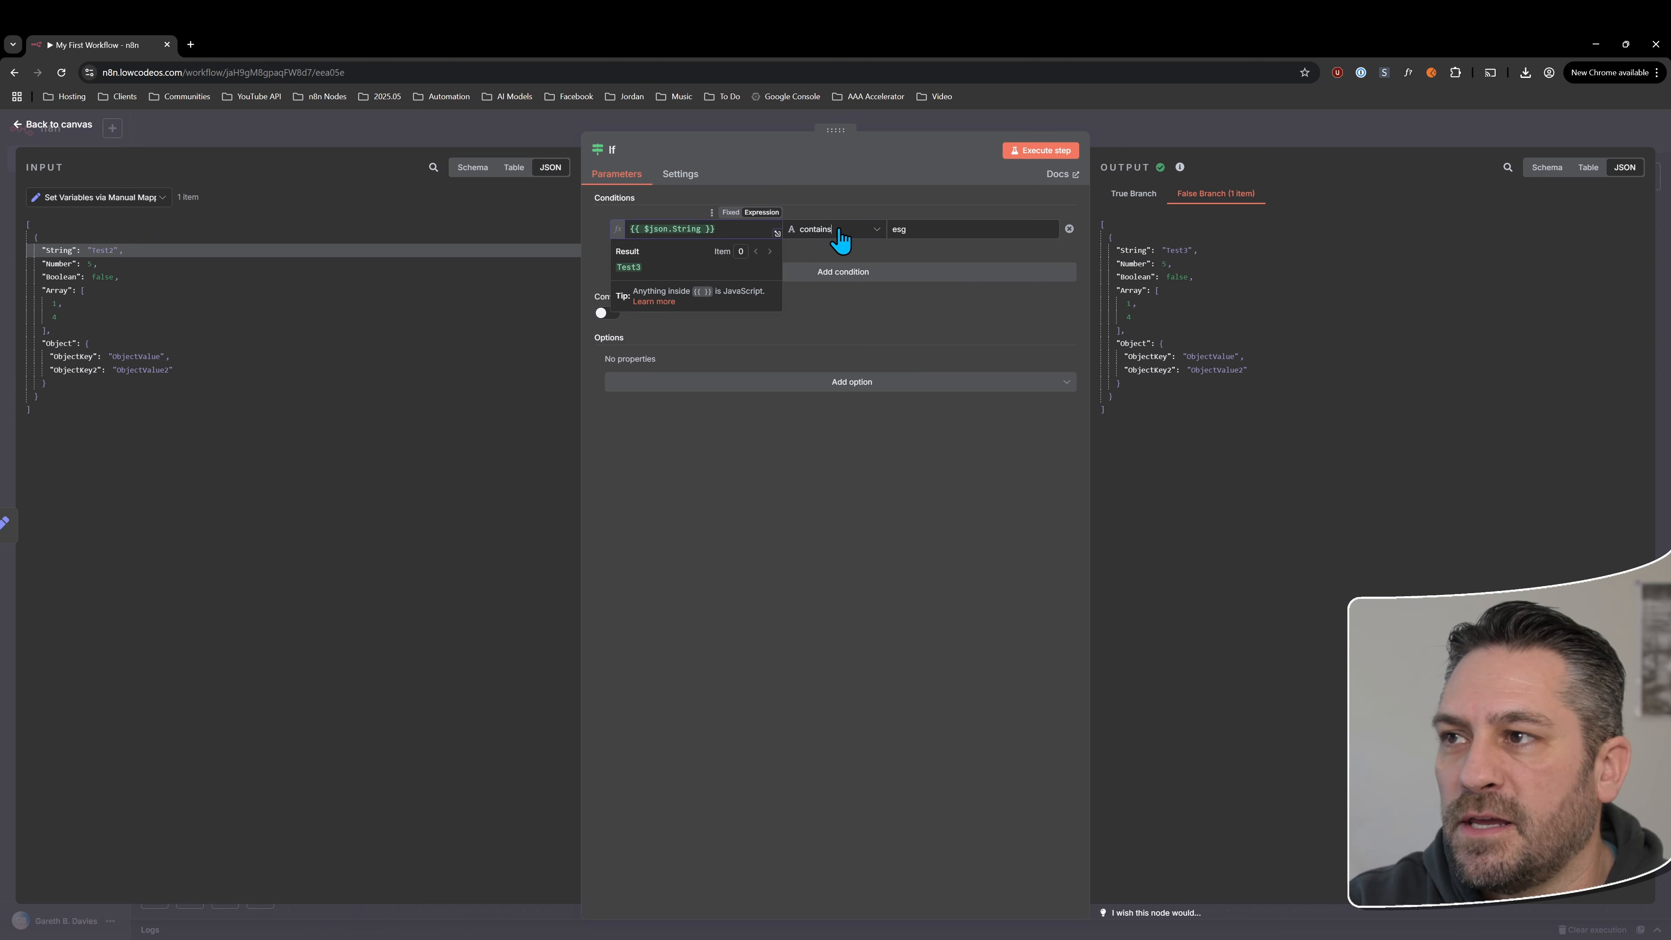
# Switch the condition's operator to the Number type's "exists" and change its first value to {{ $json.Number }}
pyautogui.moveTo(858, 292)
pyautogui.click(926, 283)
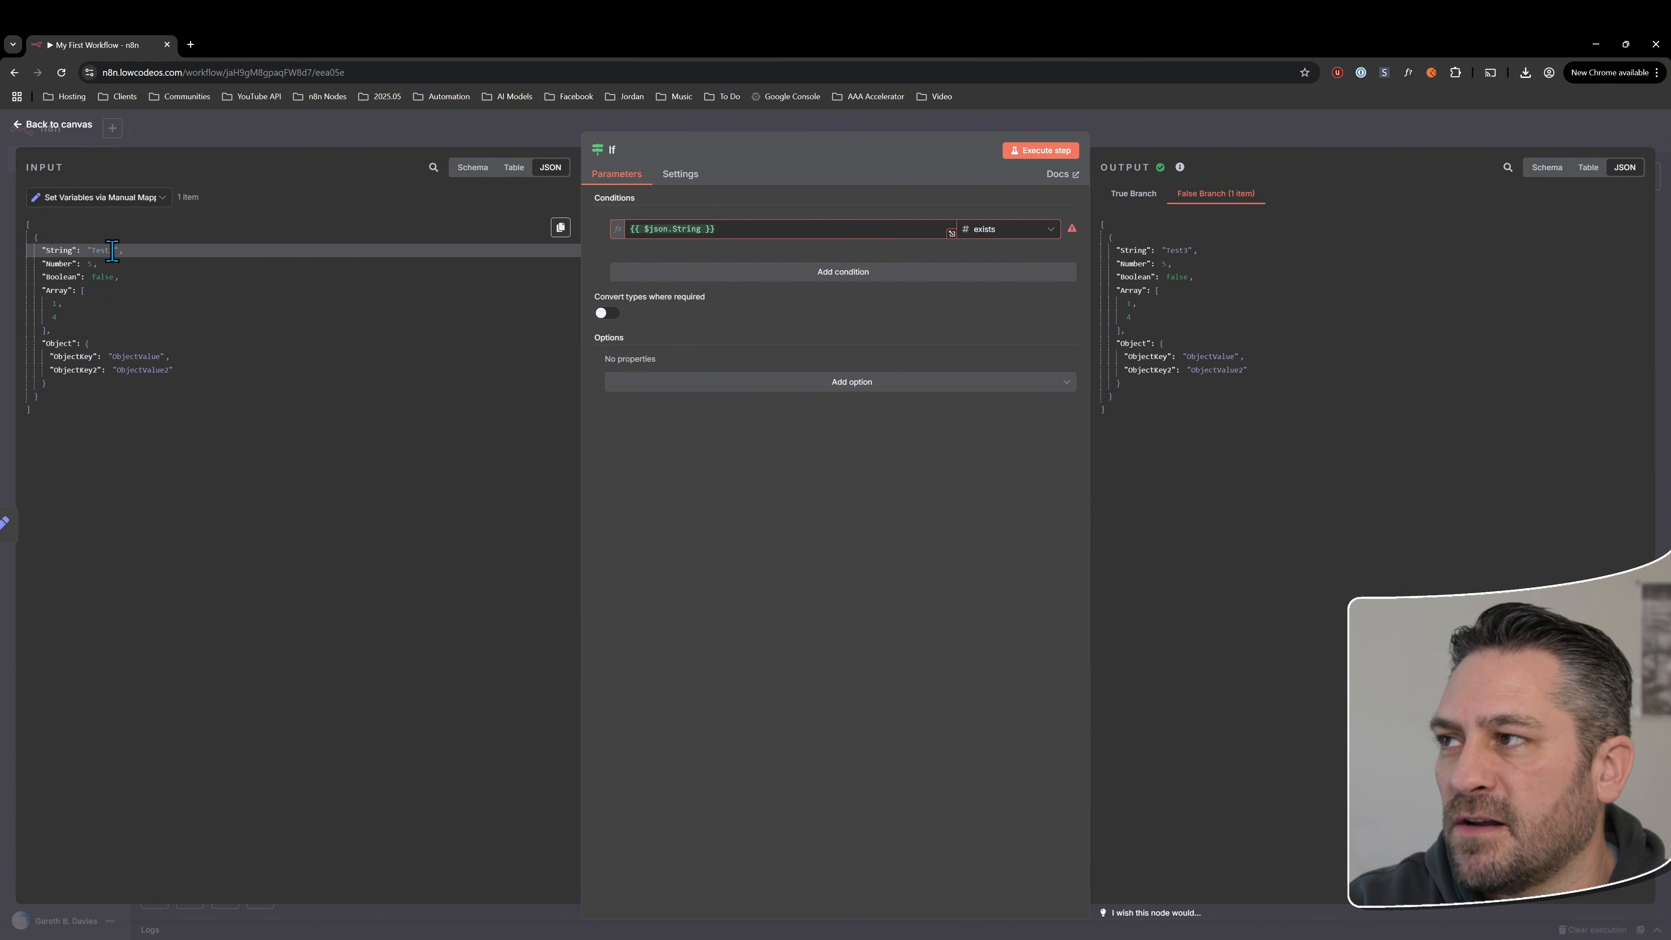
pyautogui.doubleClick(684, 229)
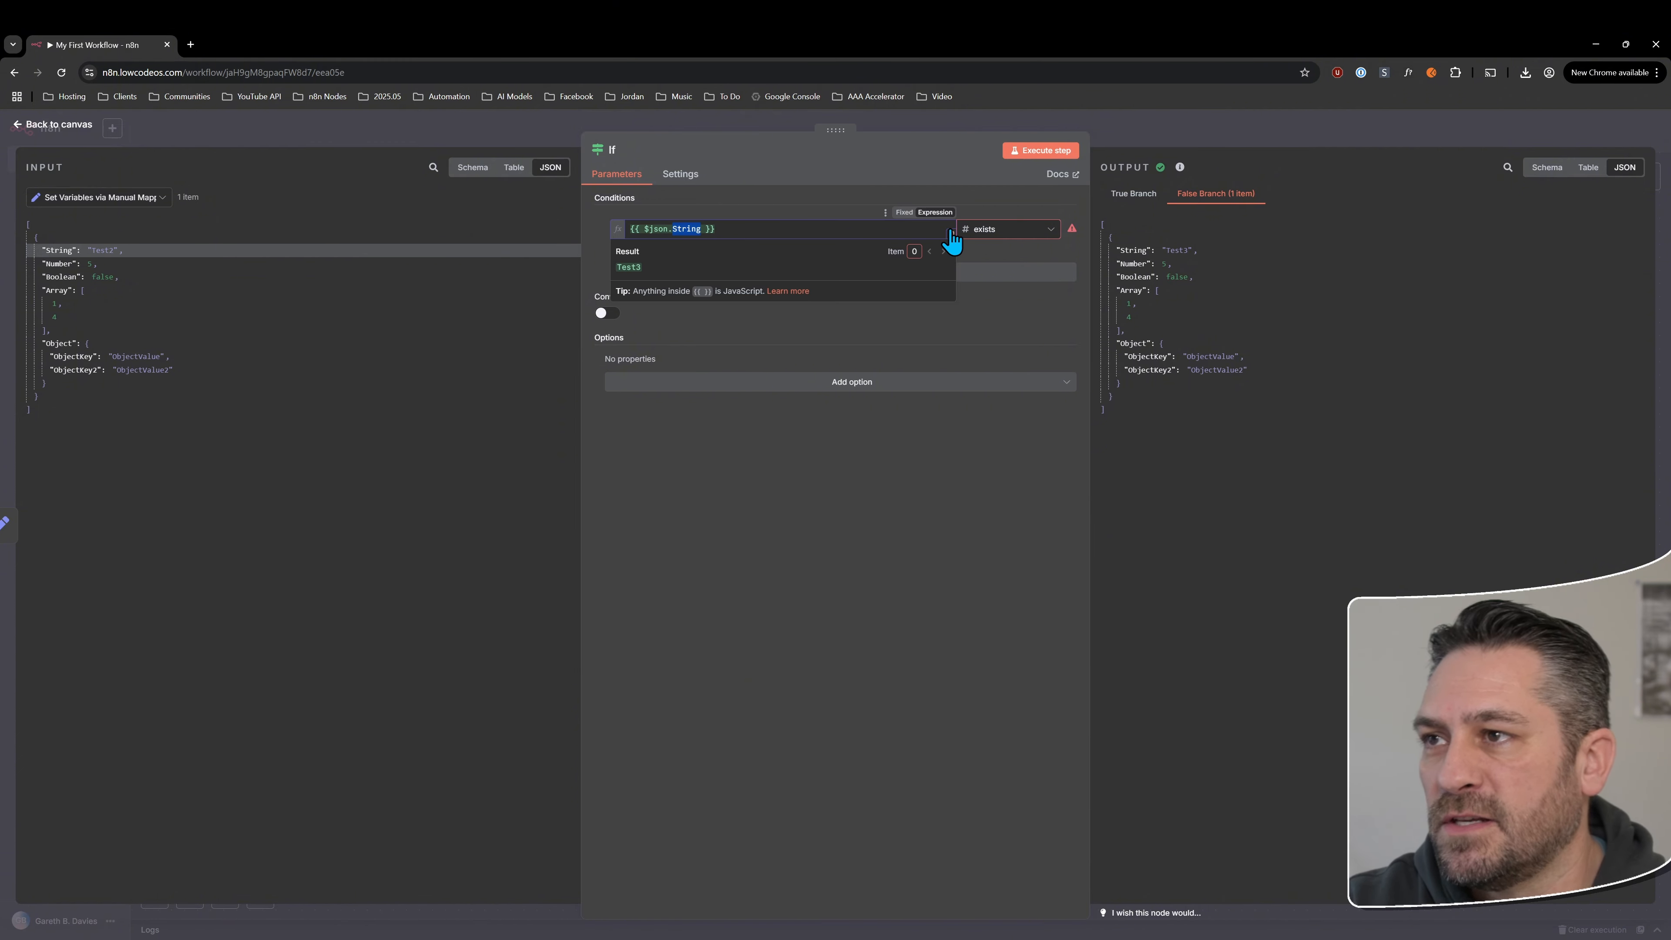
pyautogui.write('Number')
pyautogui.click(990, 485)
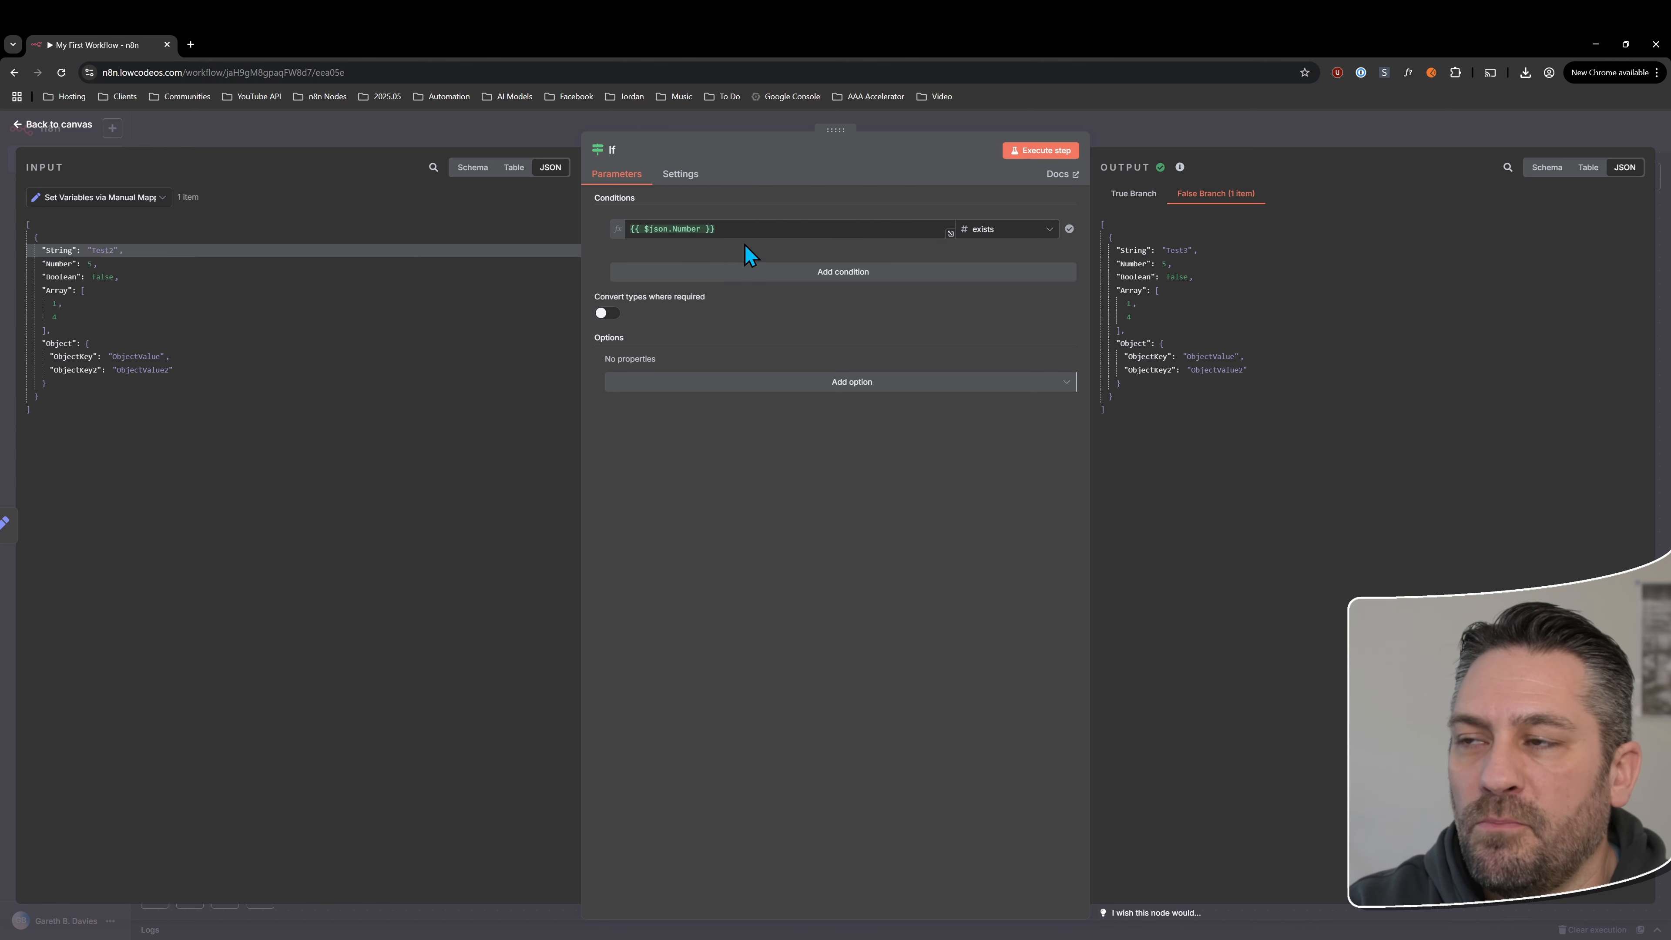
# Change the condition's first value back to {{ $json.String }}
pyautogui.click(686, 229)
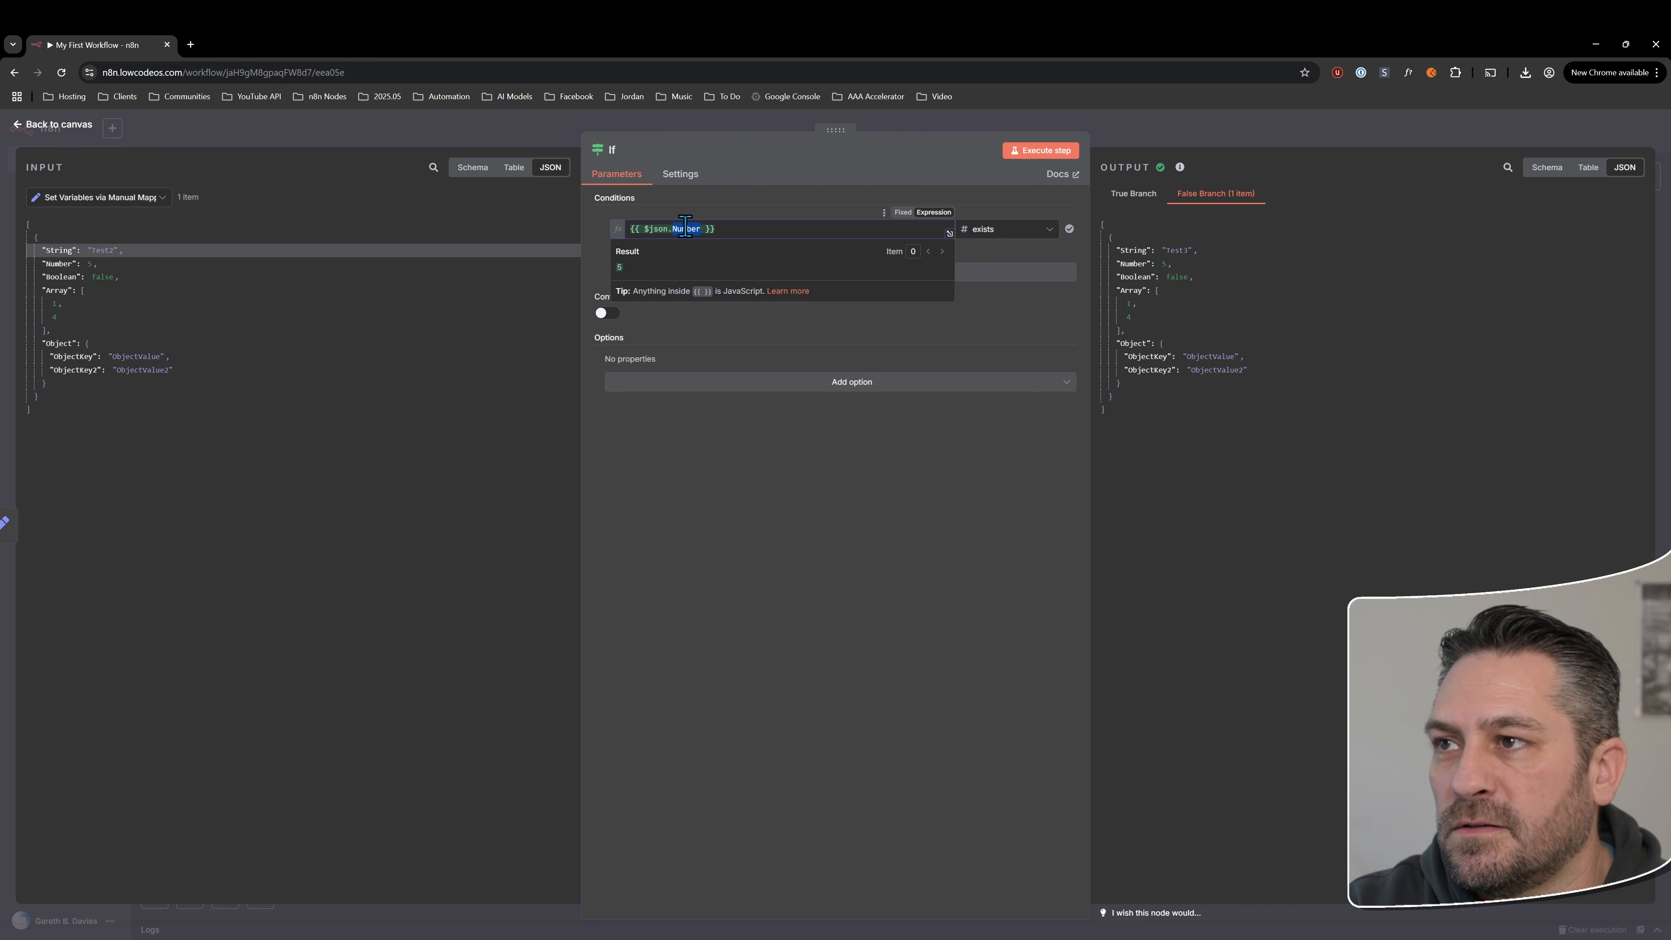
pyautogui.write('St')
pyautogui.press('Return')
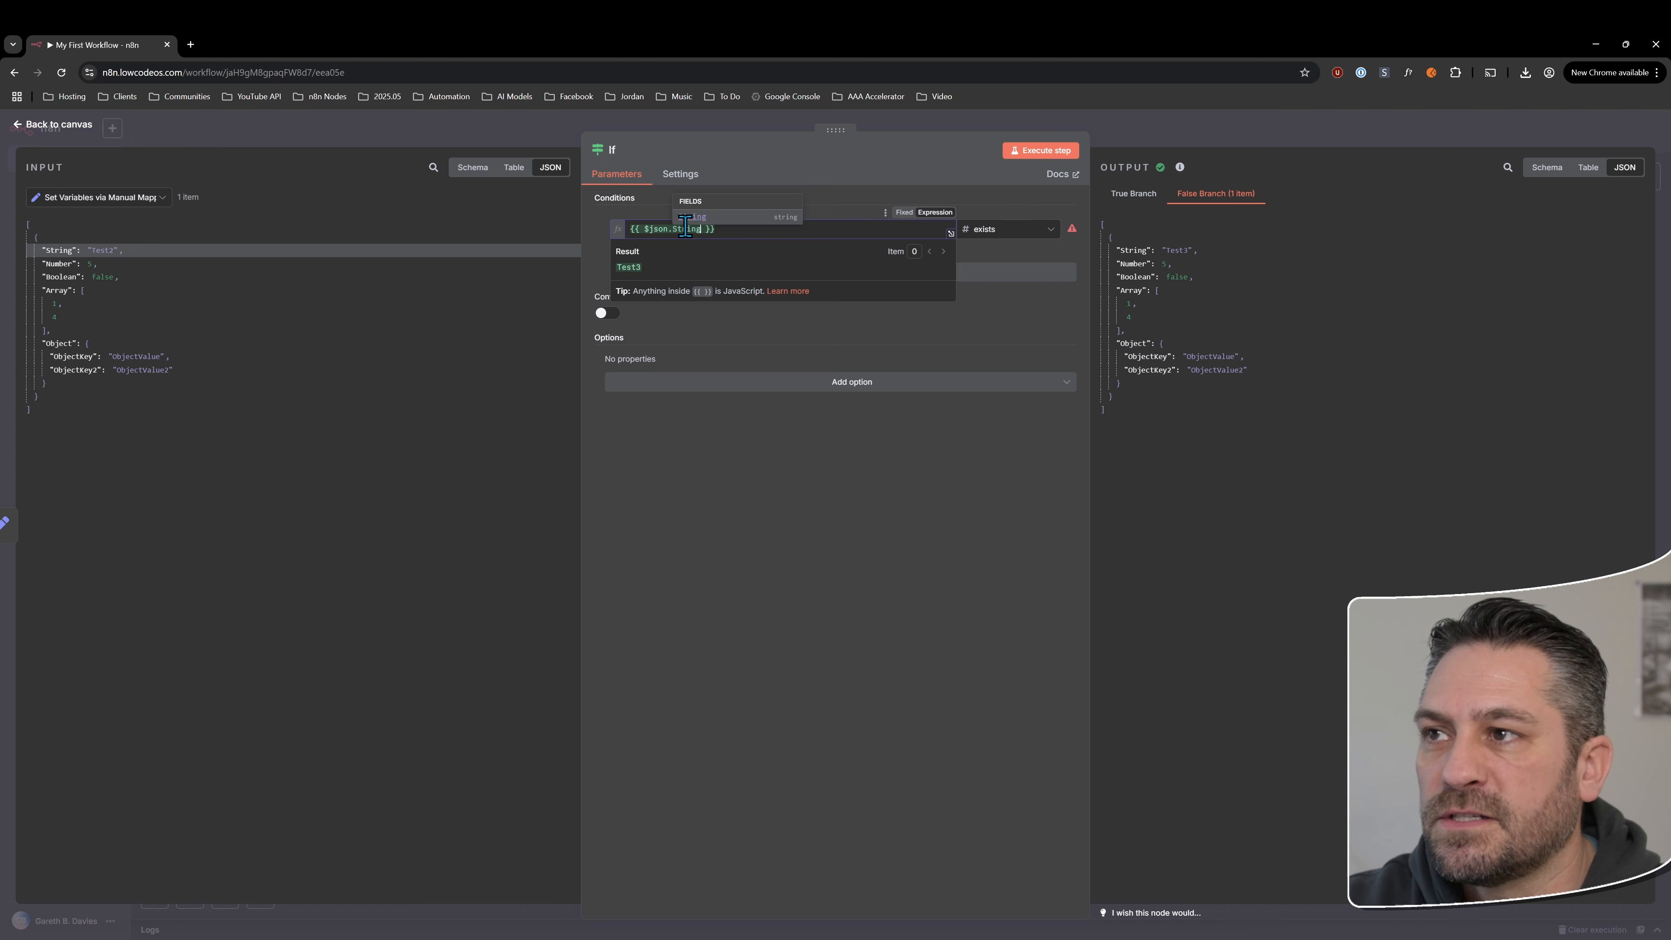
pyautogui.click(862, 485)
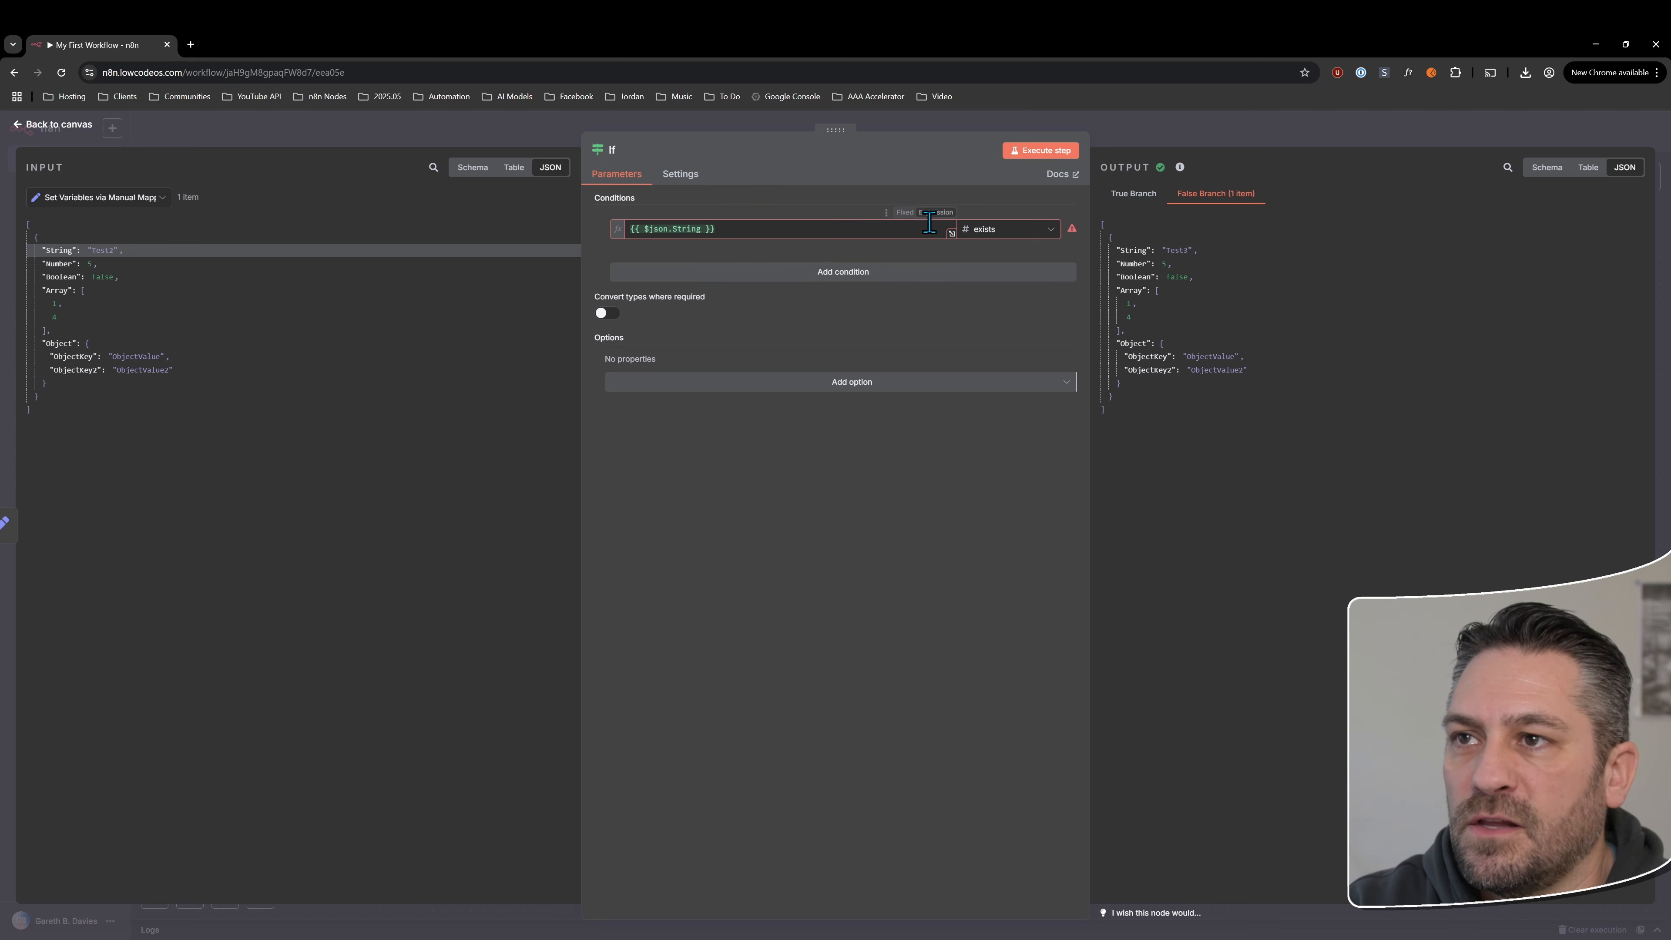
# Set the condition's operator to the String type's "contains" with "esg" as the comparison value
pyautogui.click(1001, 231)
pyautogui.moveTo(1008, 262)
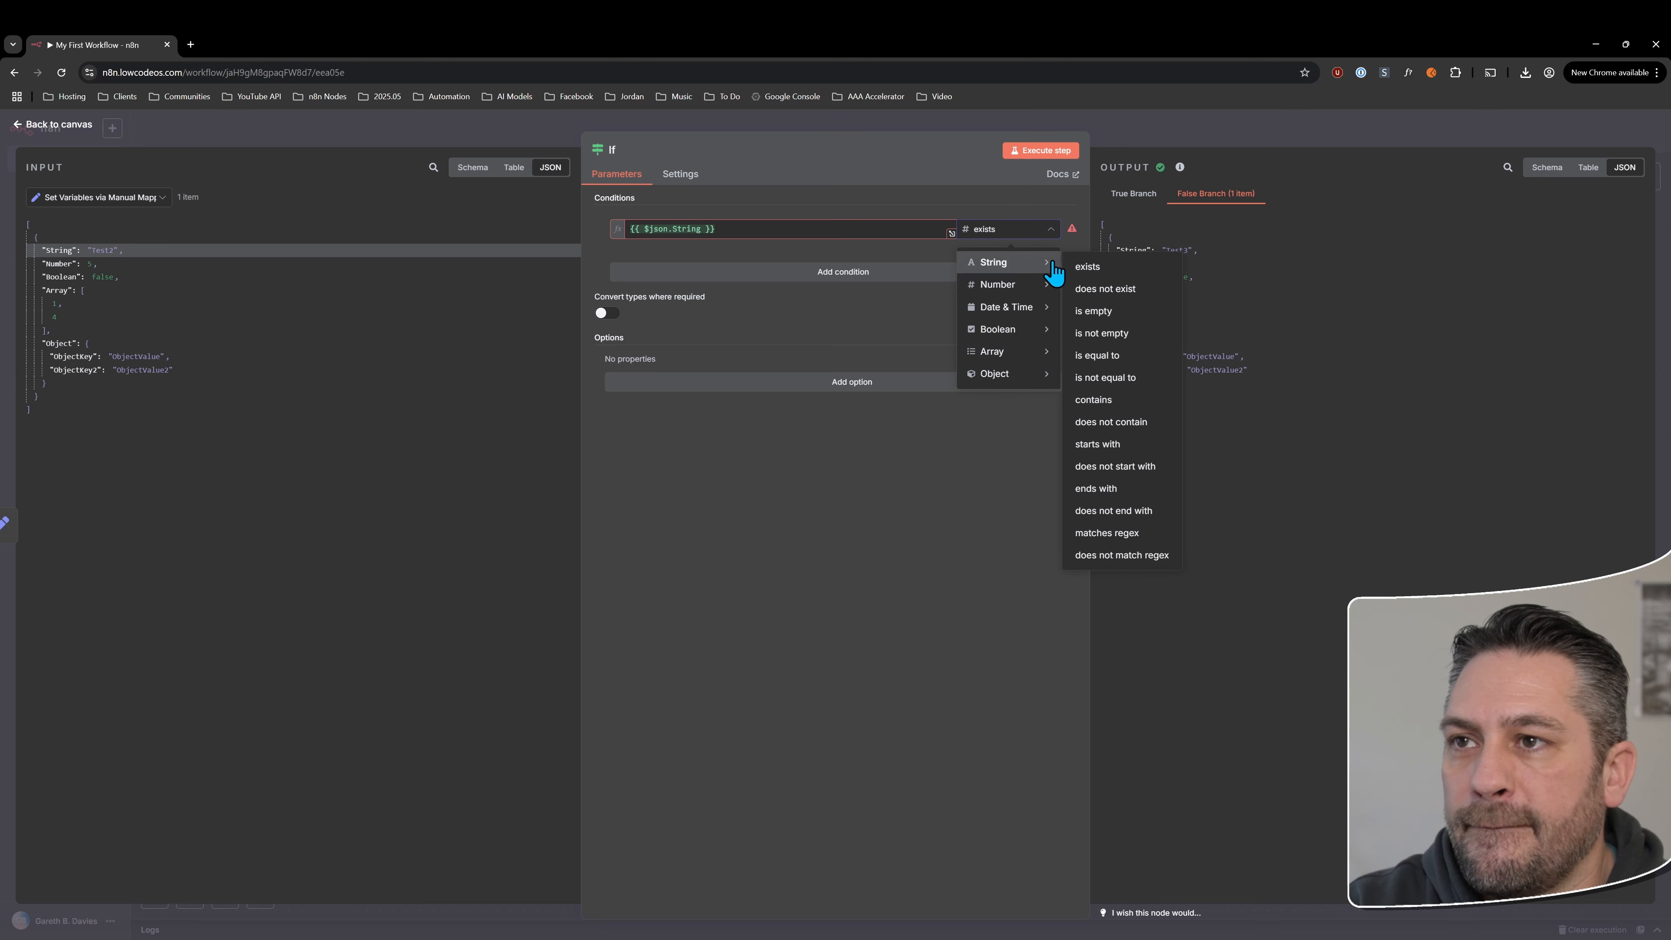
pyautogui.click(1105, 400)
pyautogui.write('esg')
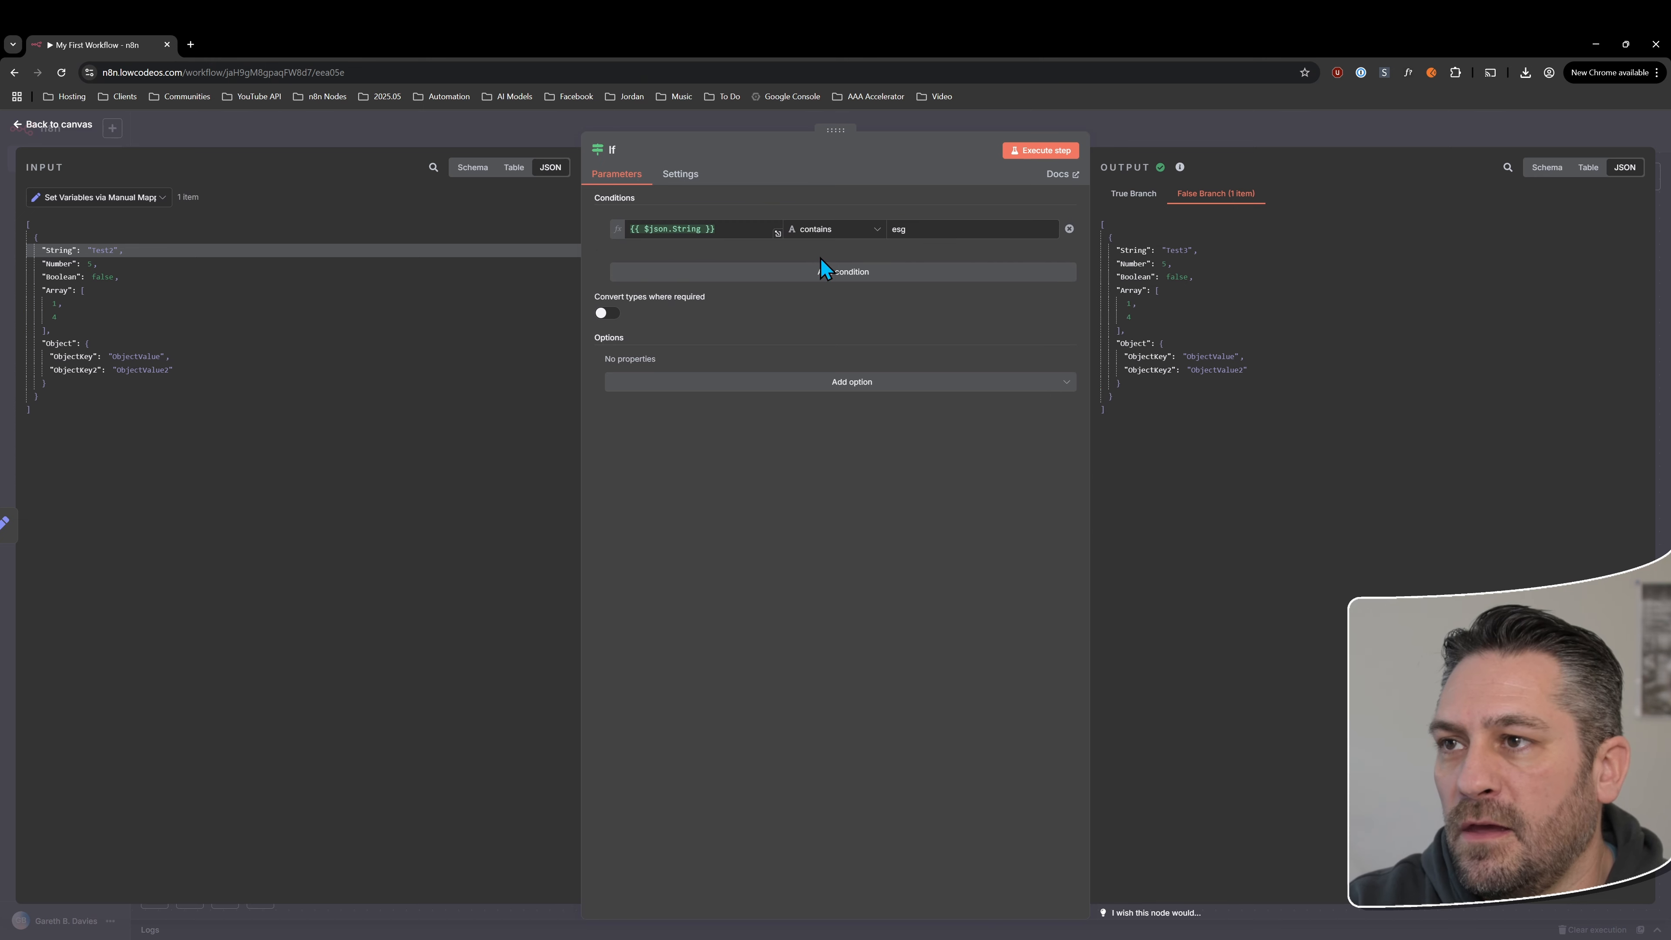
# Add a blank second condition and try combining it with OR before switching back to AND
pyautogui.click(824, 270)
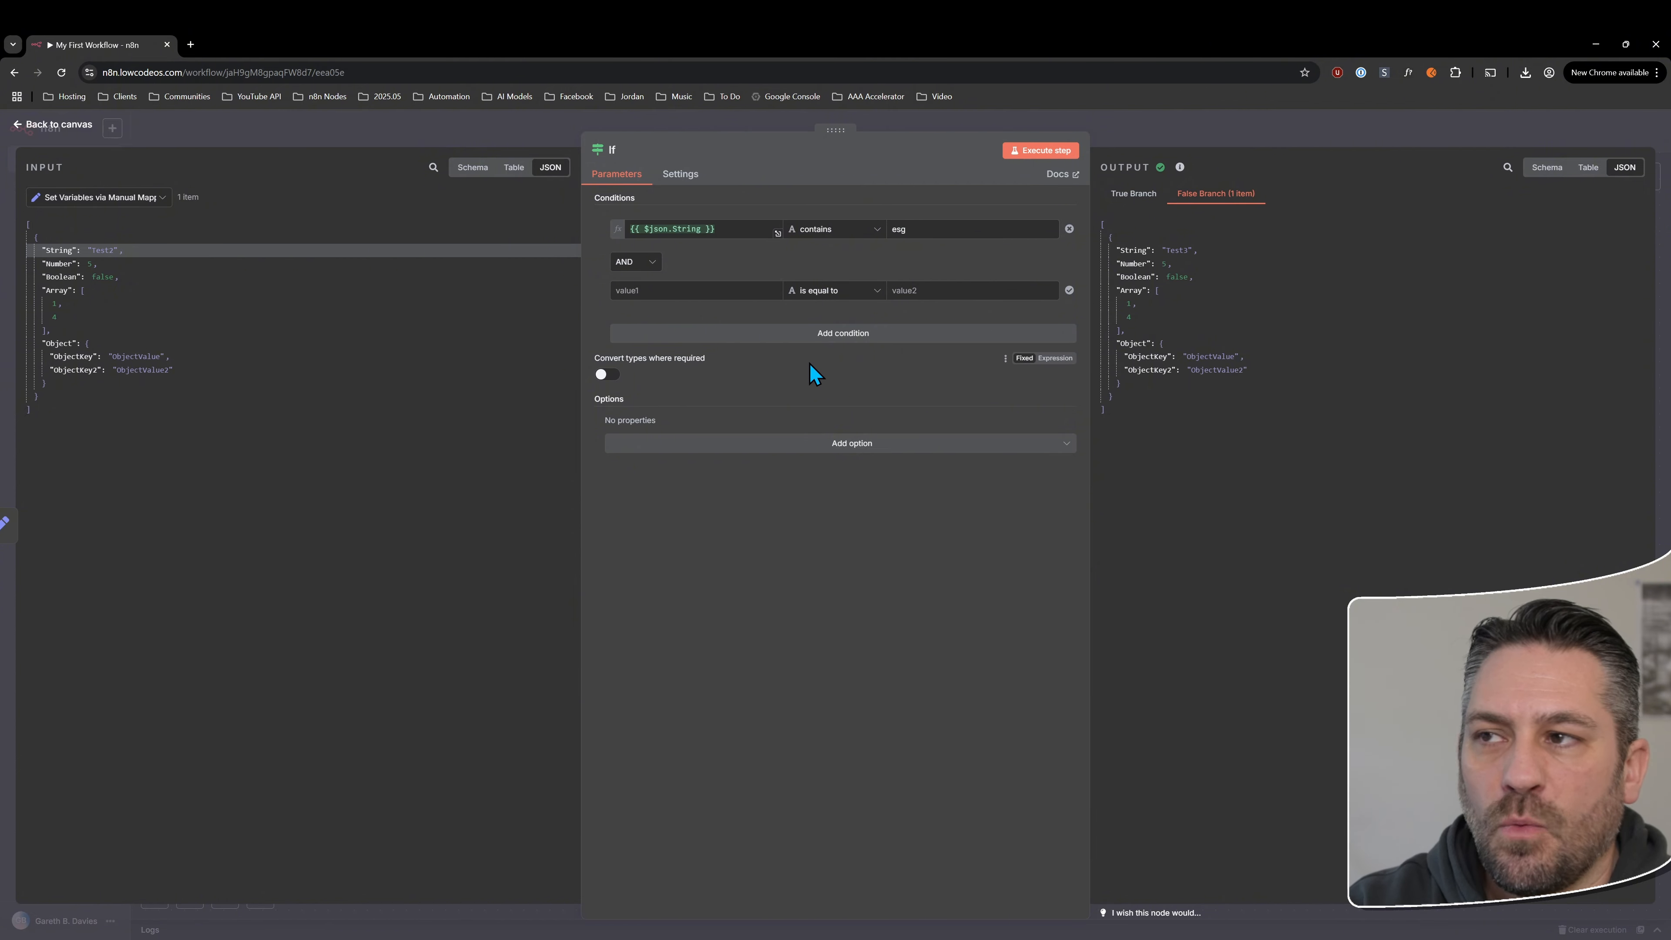
pyautogui.click(665, 291)
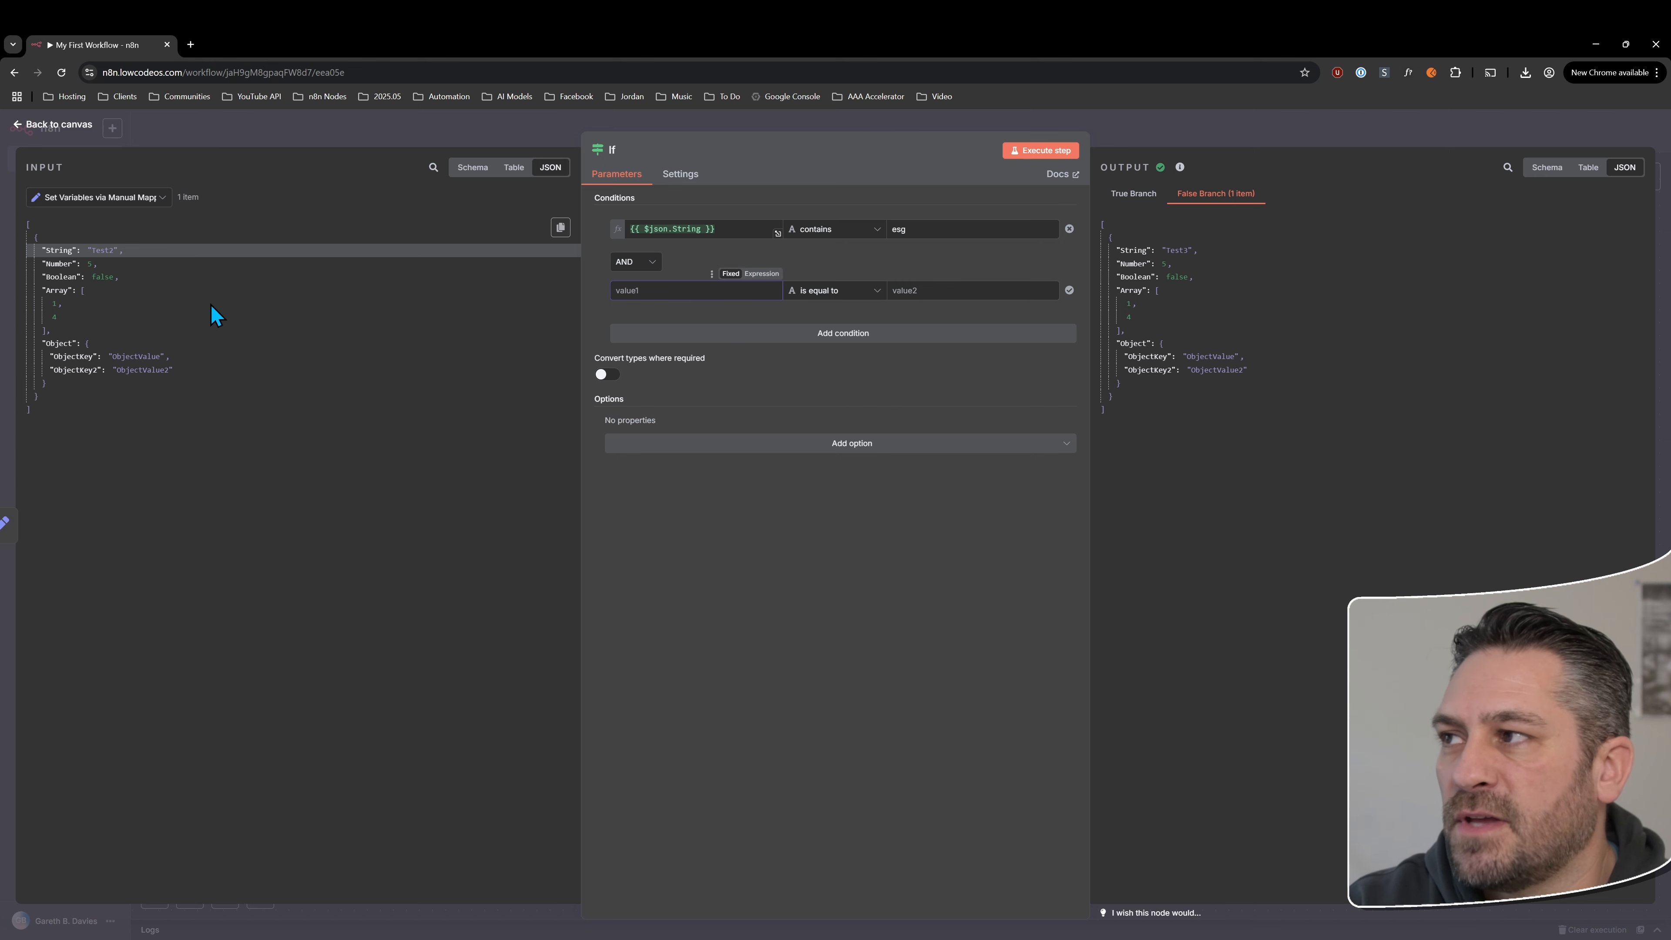
pyautogui.moveTo(91, 250); pyautogui.dragTo(102, 252)
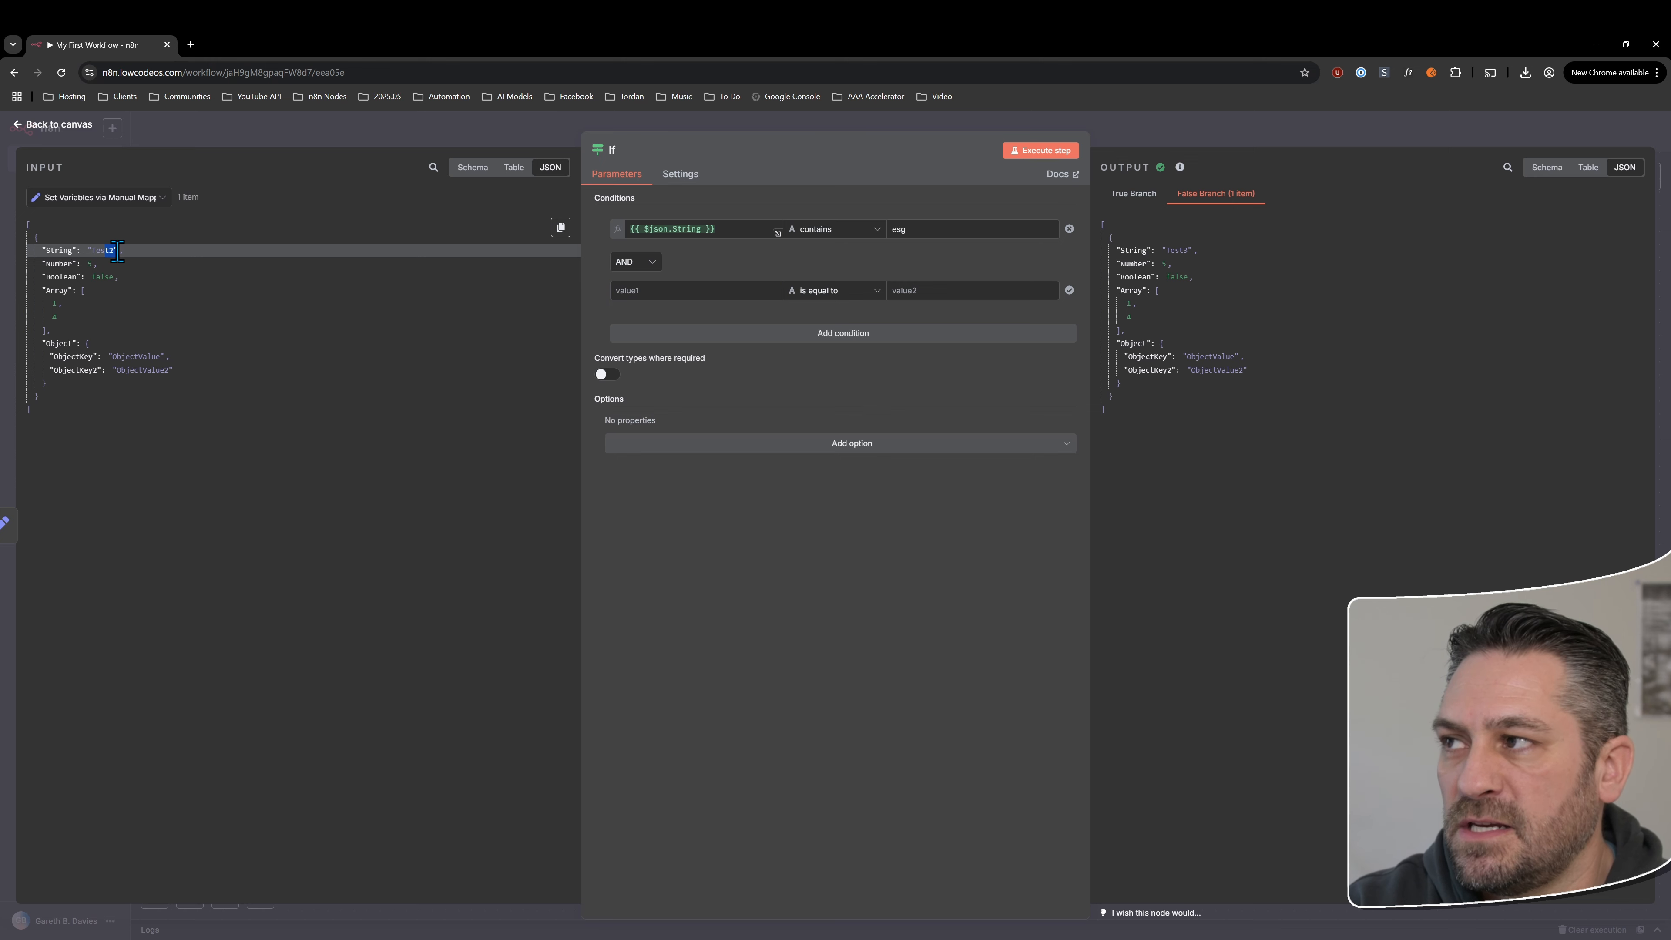
pyautogui.click(635, 262)
pyautogui.click(632, 317)
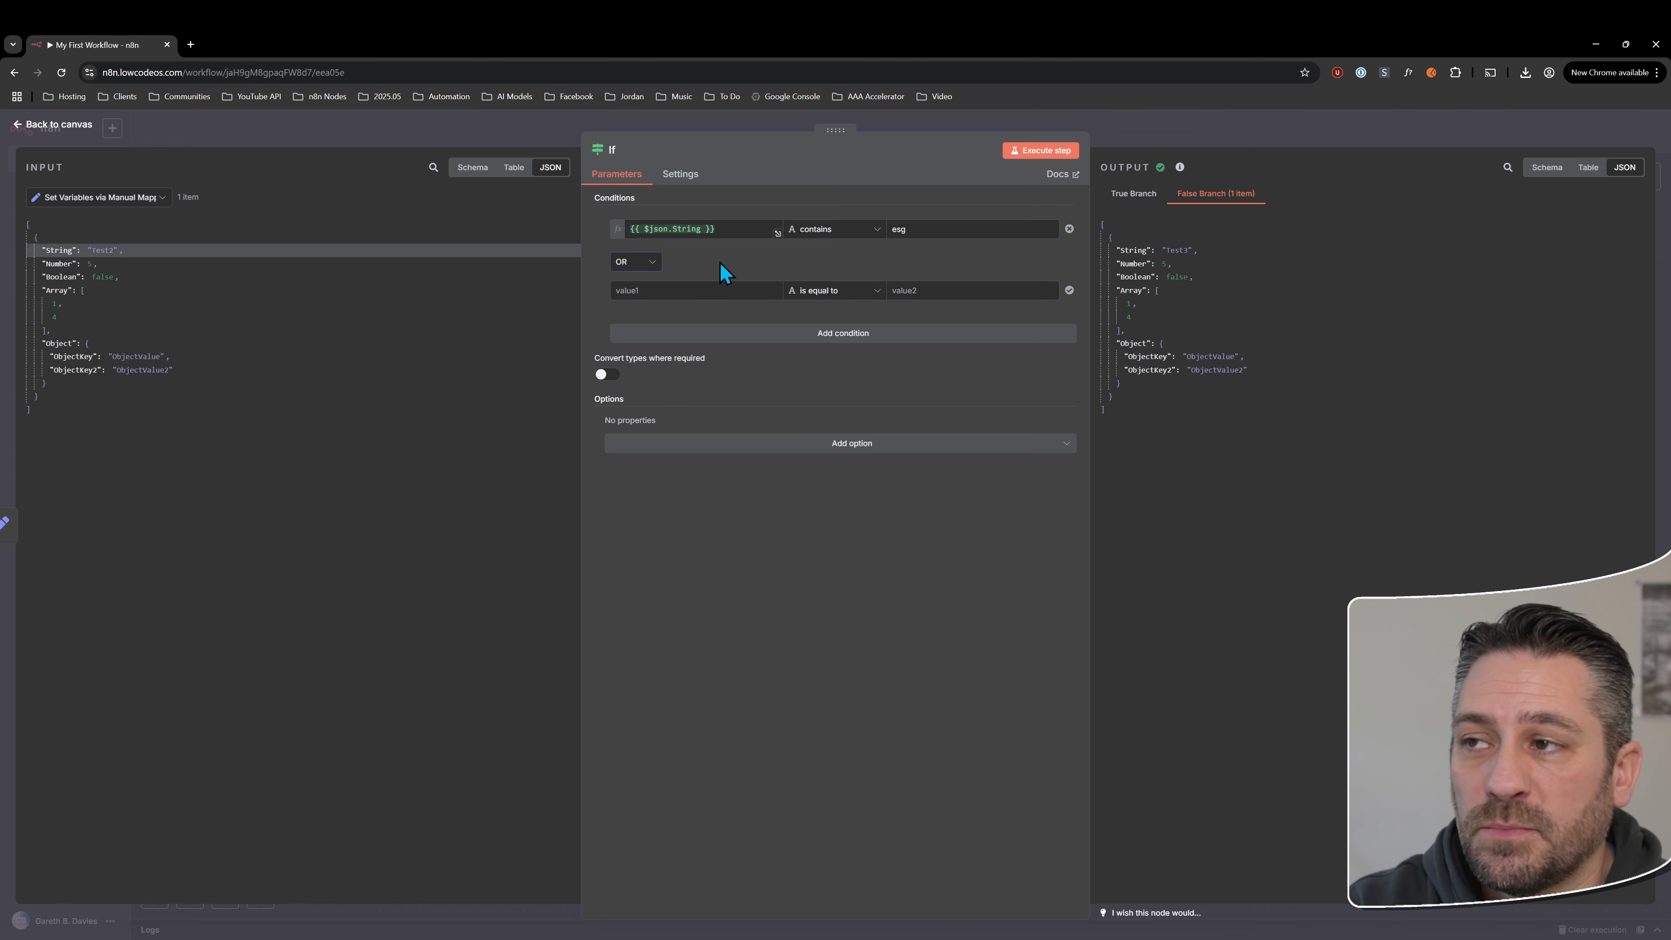
pyautogui.click(641, 262)
pyautogui.click(635, 297)
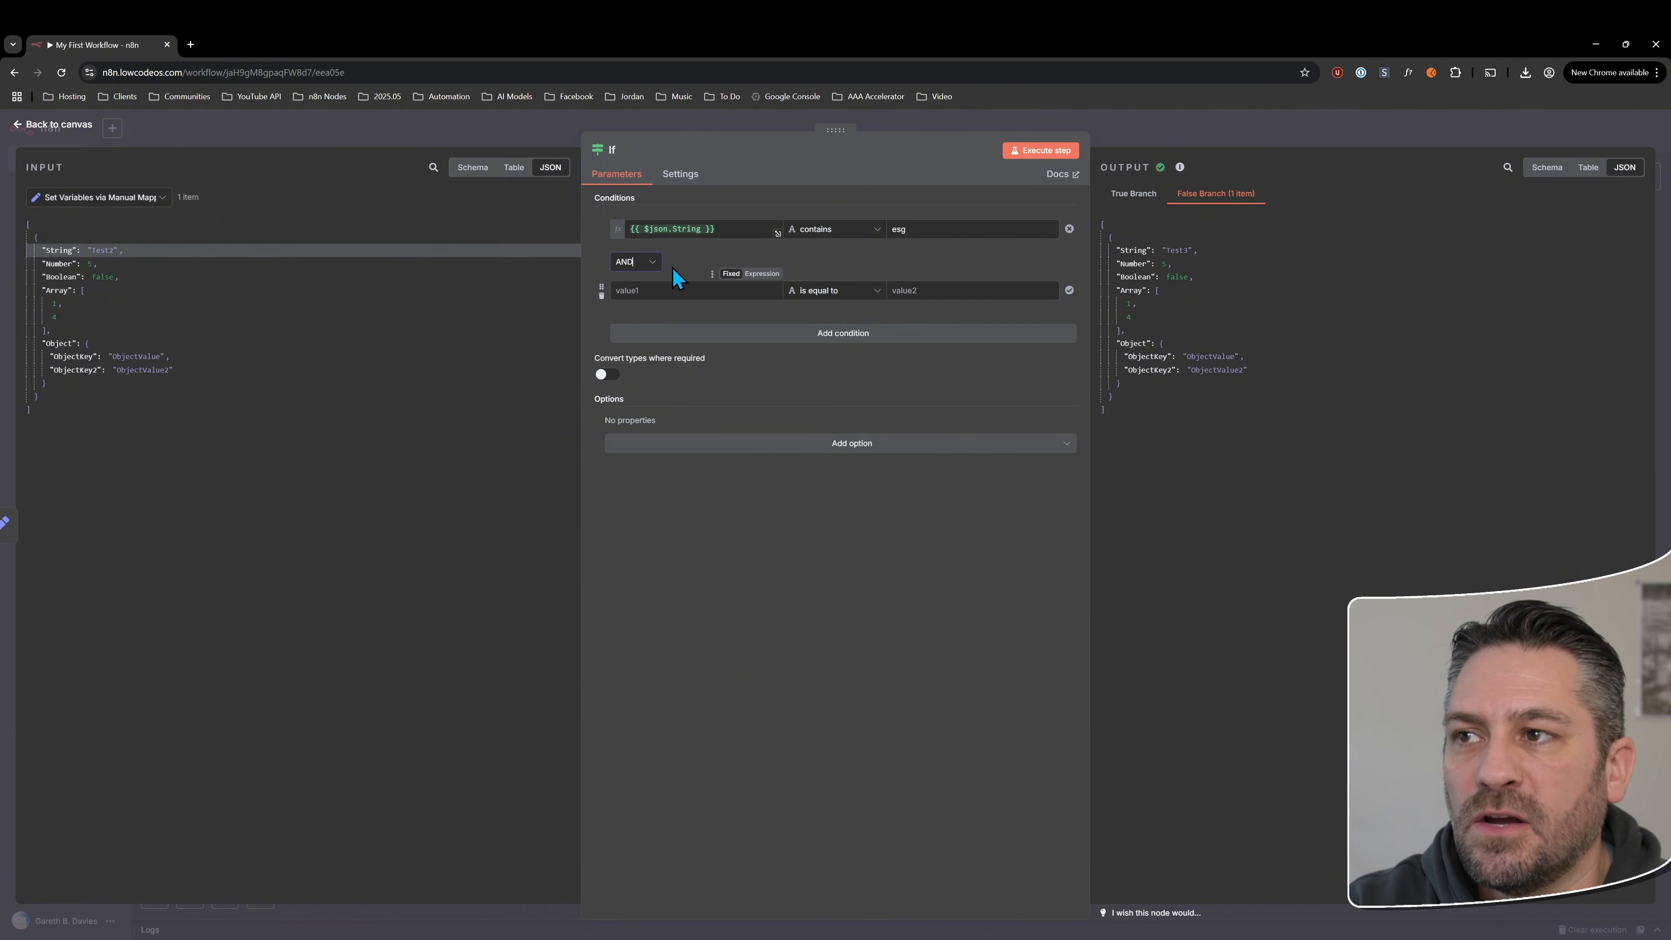
# Add a third condition, then delete both blank conditions so only the {{ $json.String }} condition remains
pyautogui.click(634, 331)
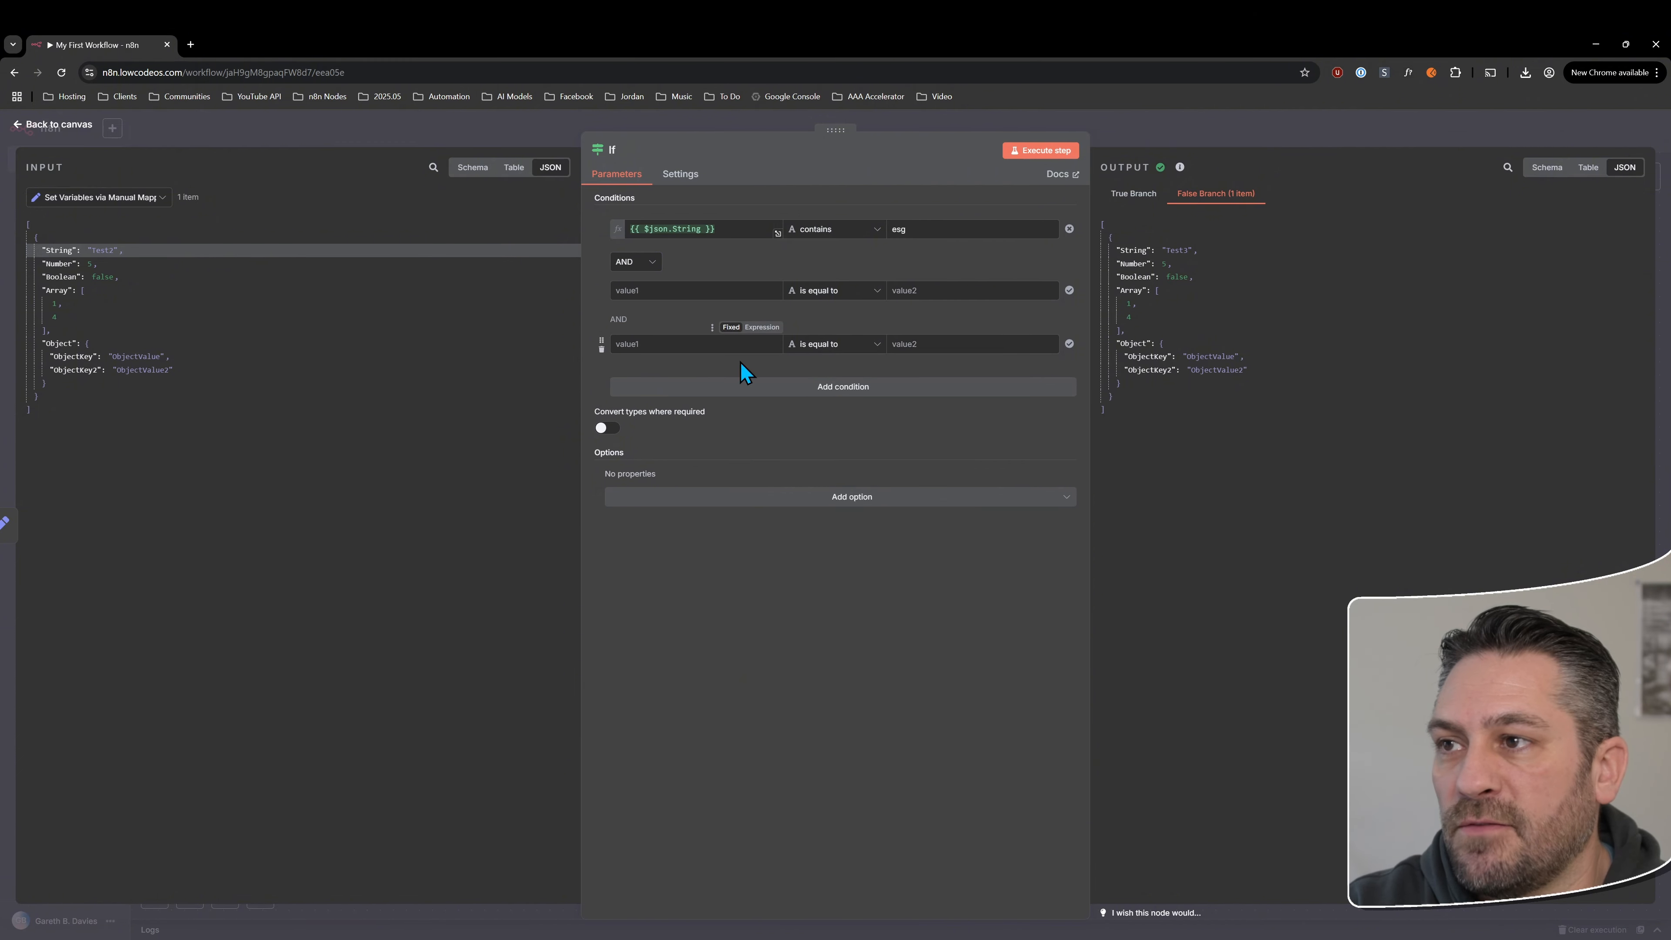
pyautogui.click(602, 350)
pyautogui.click(602, 296)
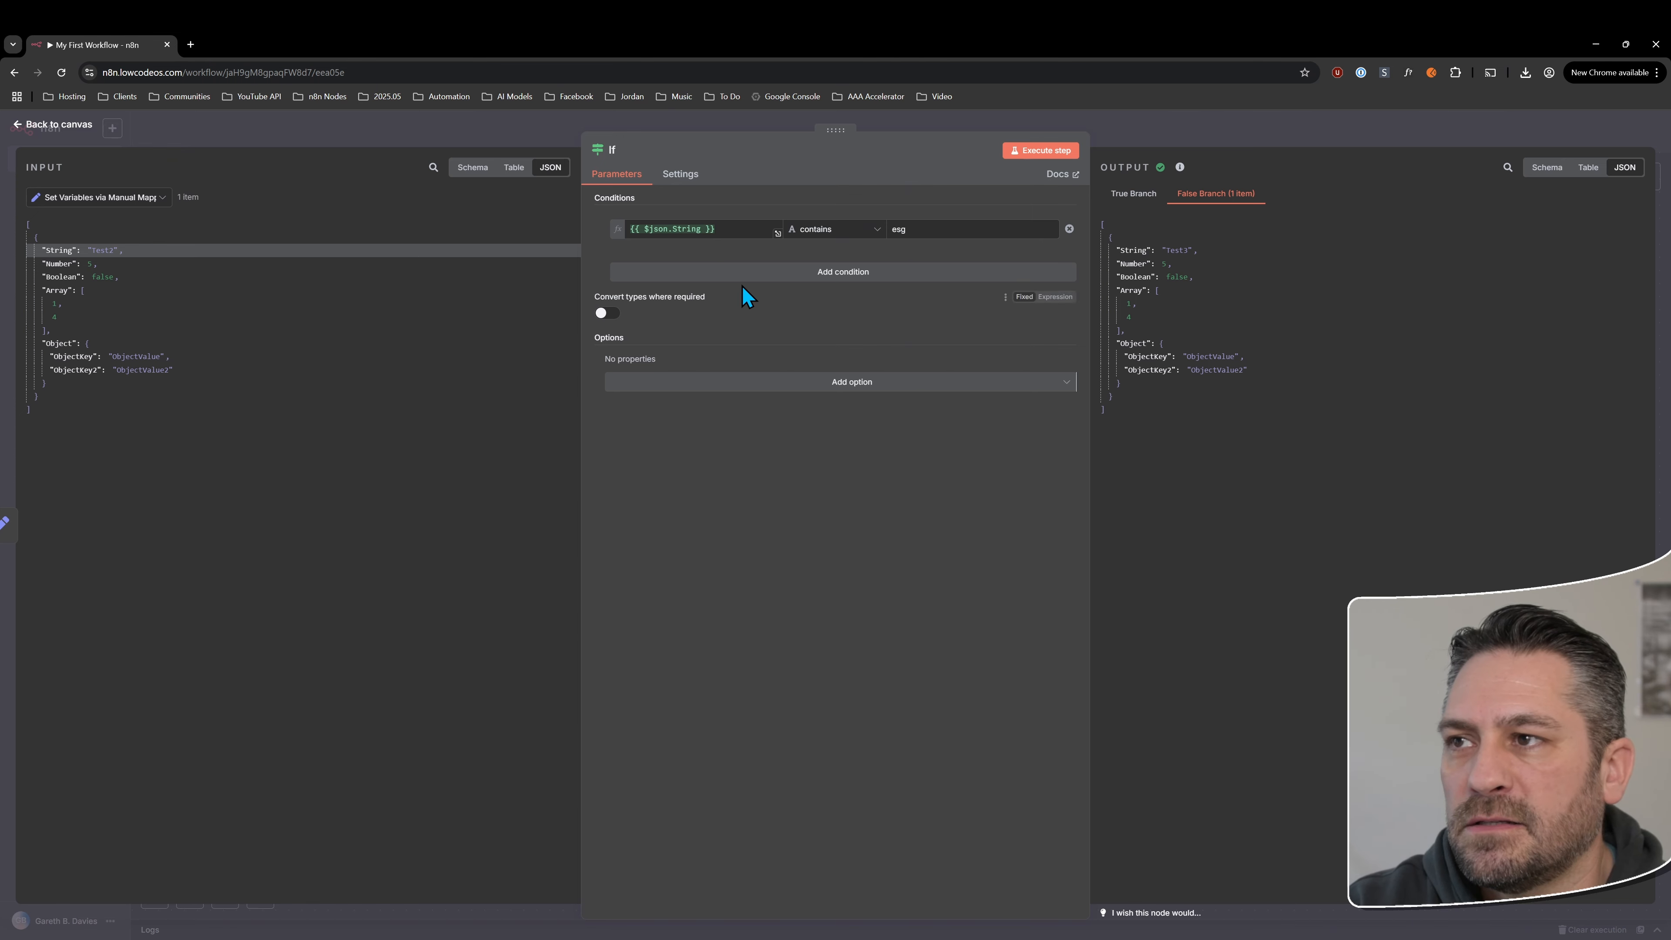
# Reopen the If node from the canvas and try toggling "Convert types where required"
pyautogui.click(89, 127)
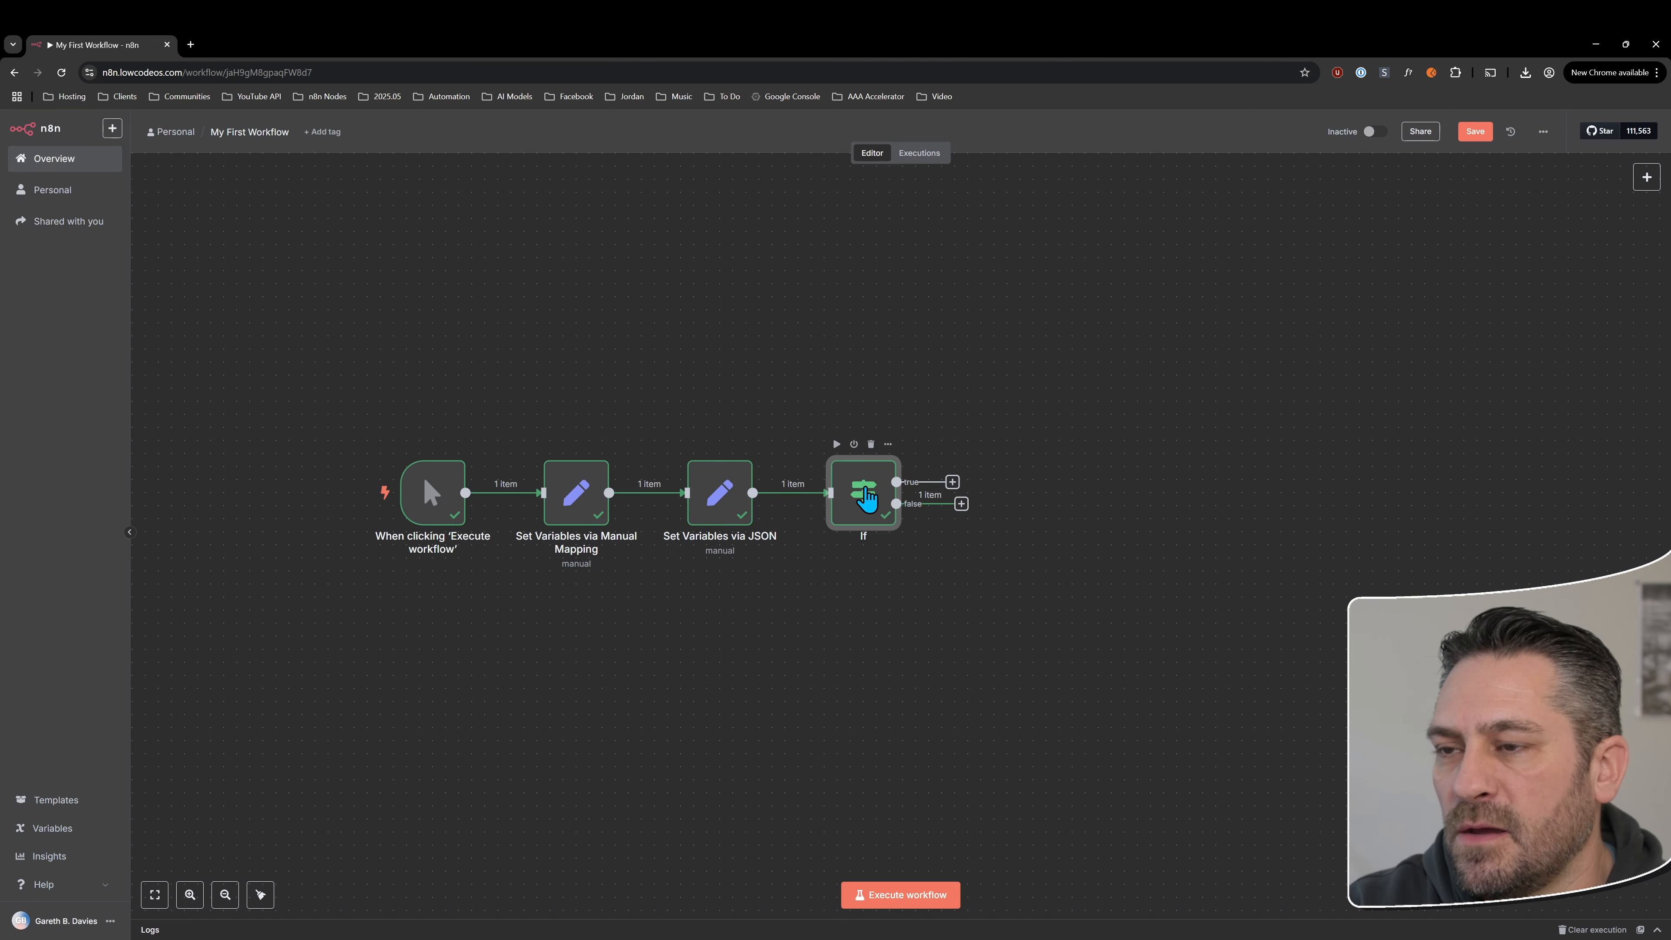
pyautogui.doubleClick(863, 484)
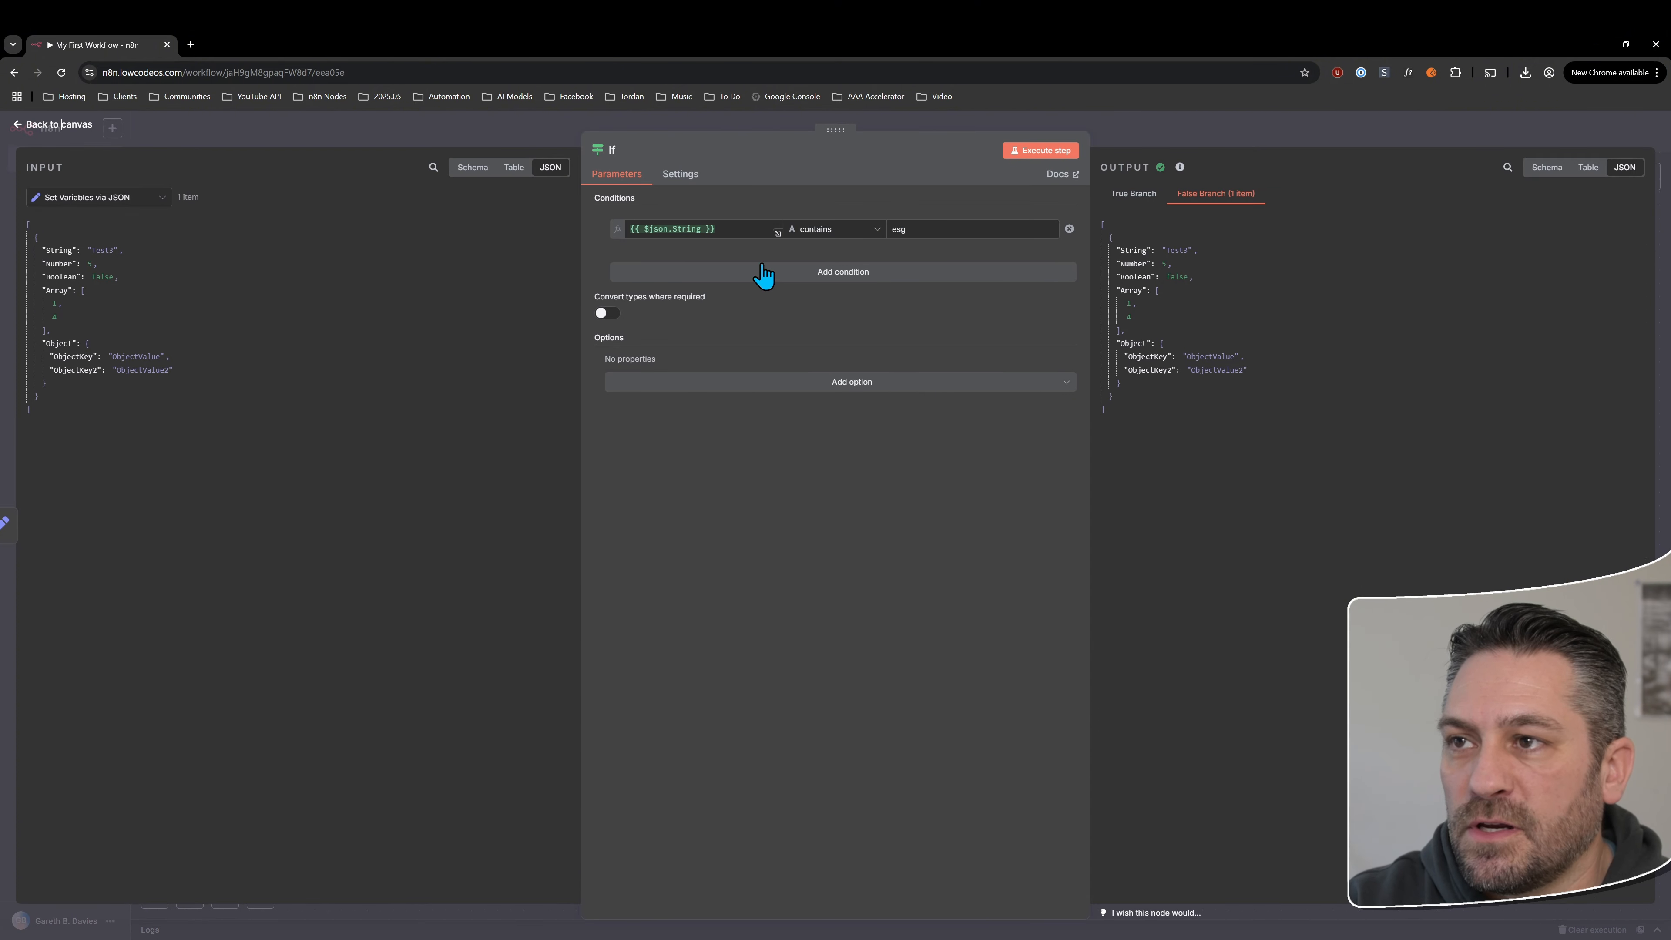
pyautogui.moveTo(596, 300); pyautogui.dragTo(636, 301)
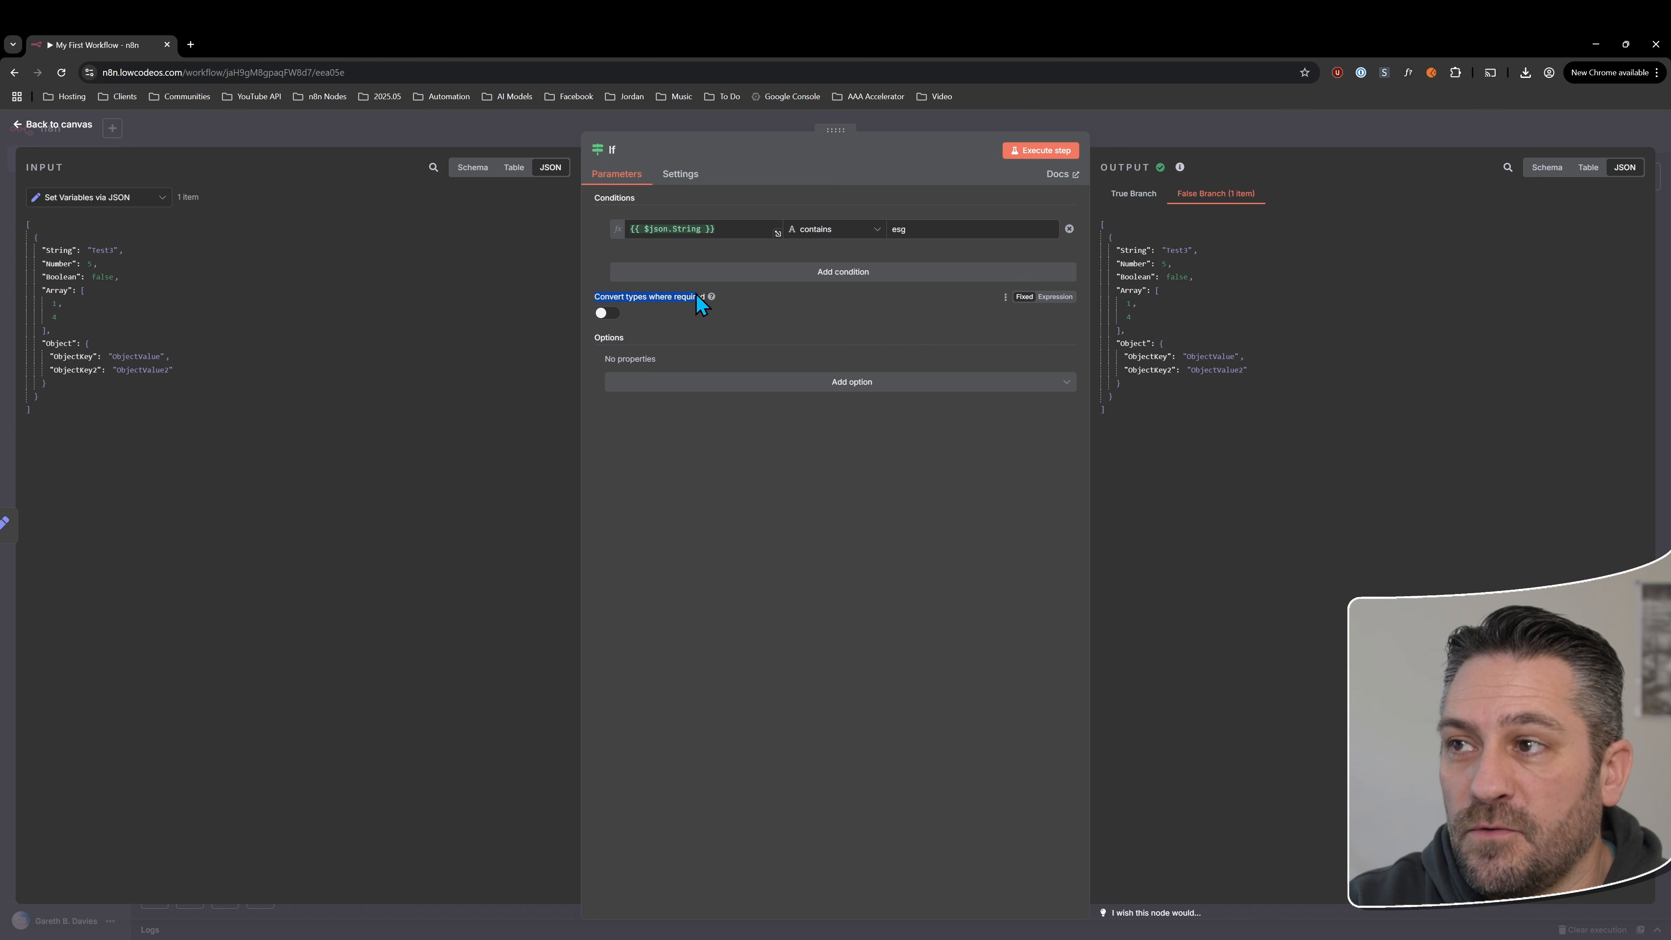
pyautogui.click(607, 314)
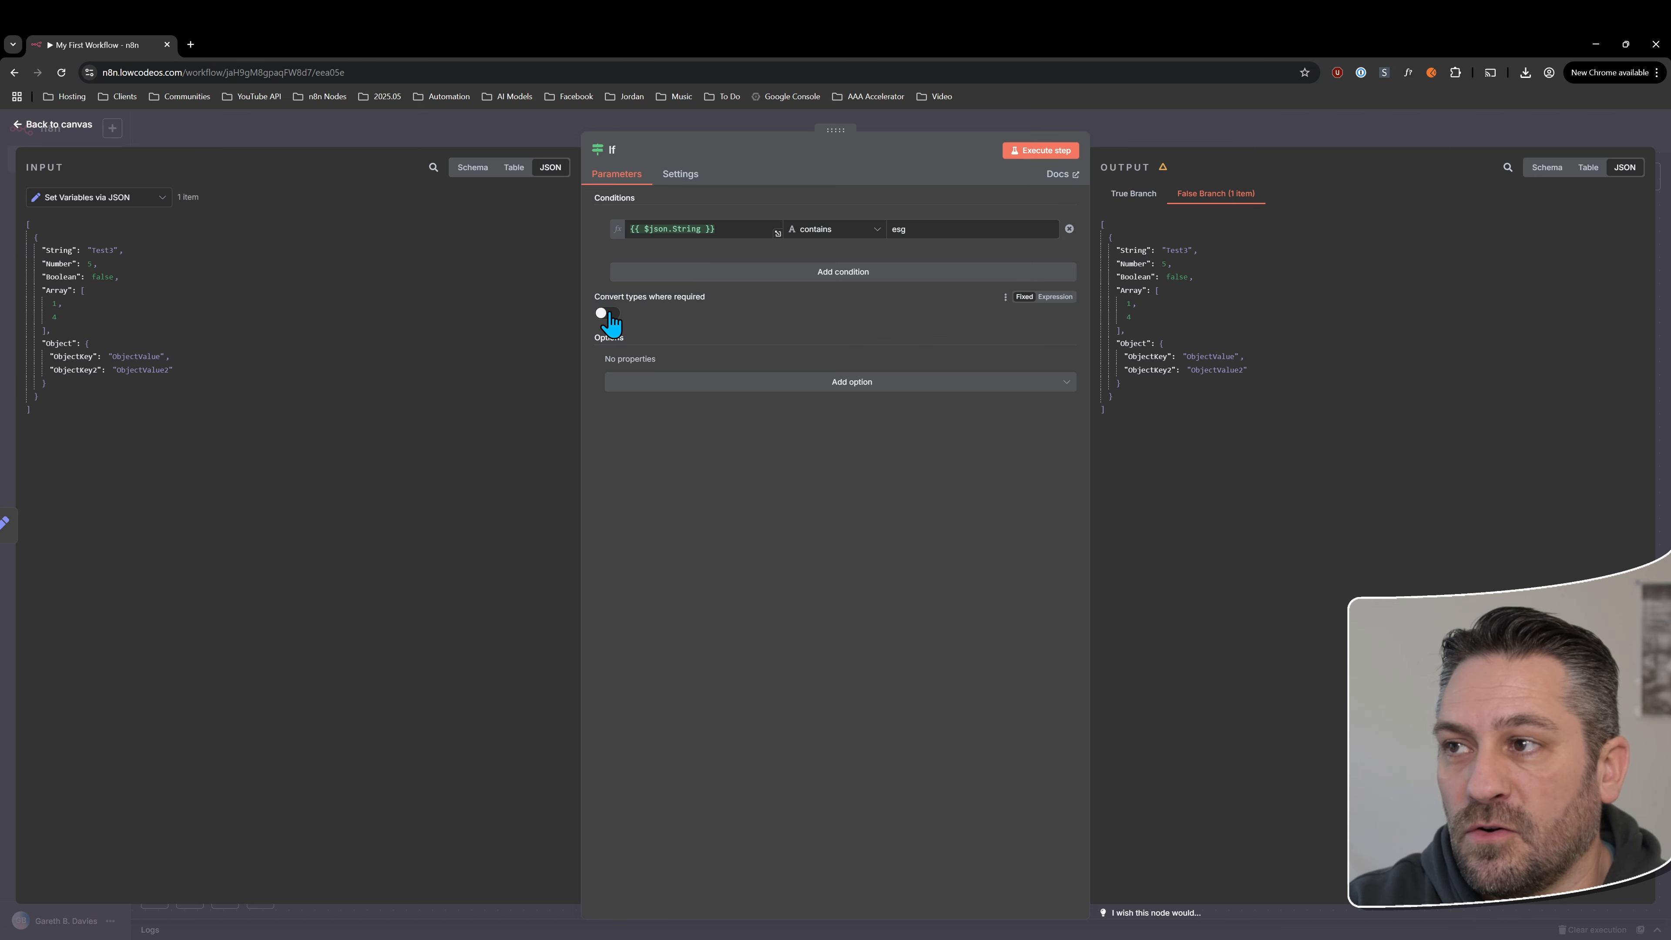
# Add the Ignore Case option to the If node and leave it enabled
pyautogui.click(815, 387)
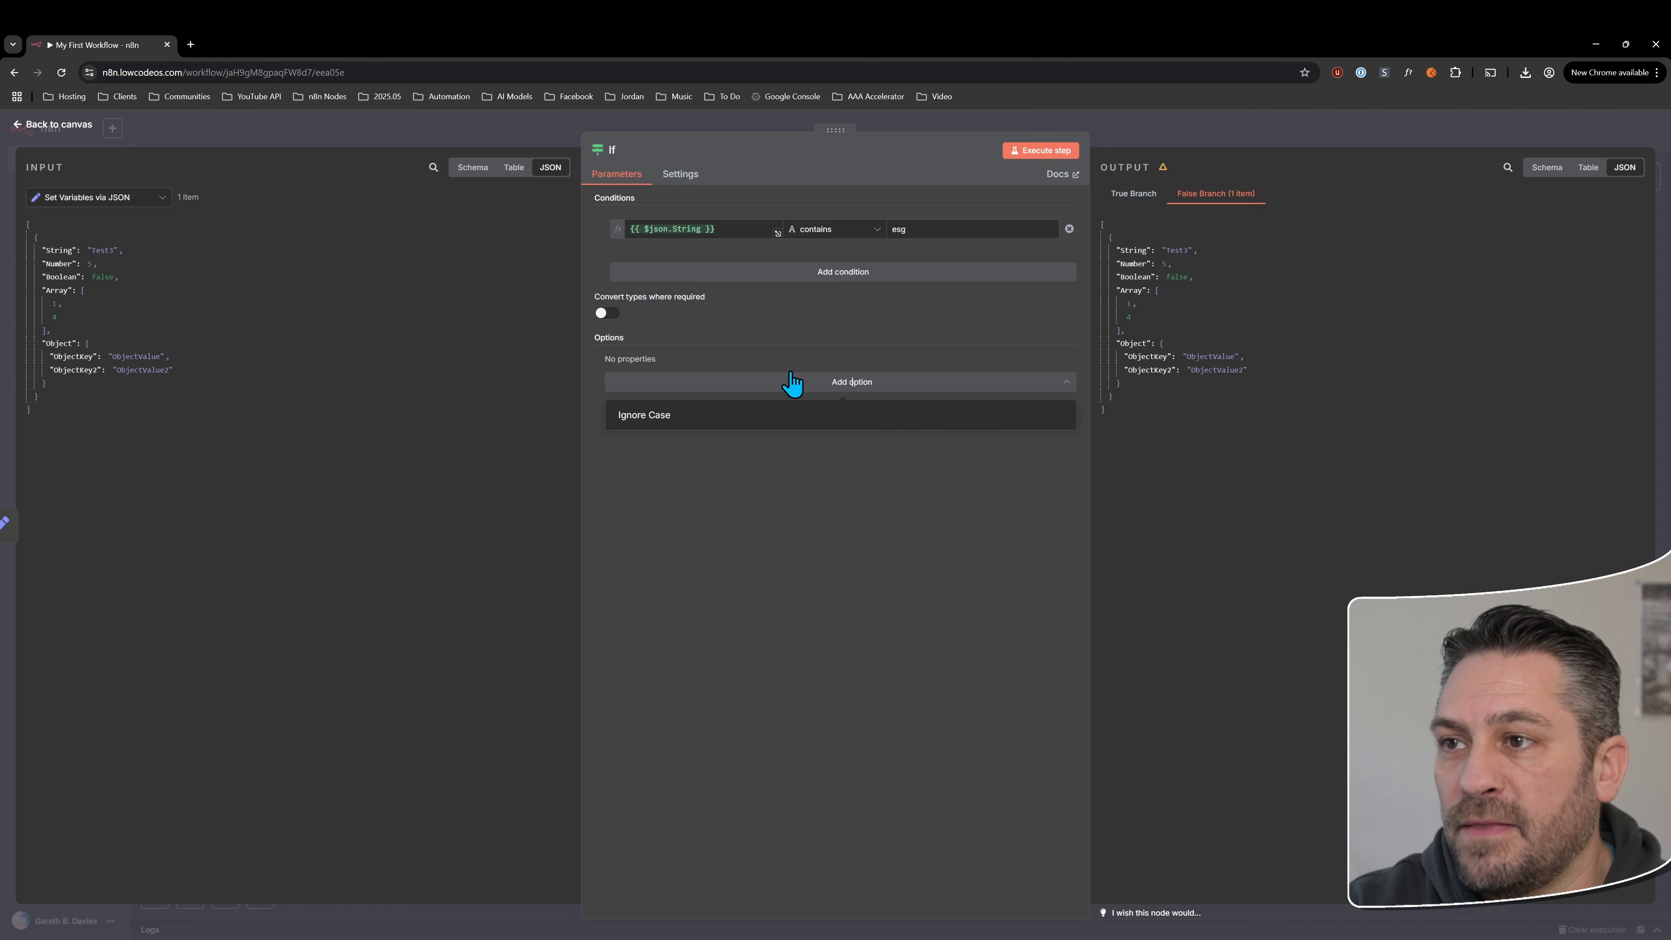
pyautogui.click(657, 414)
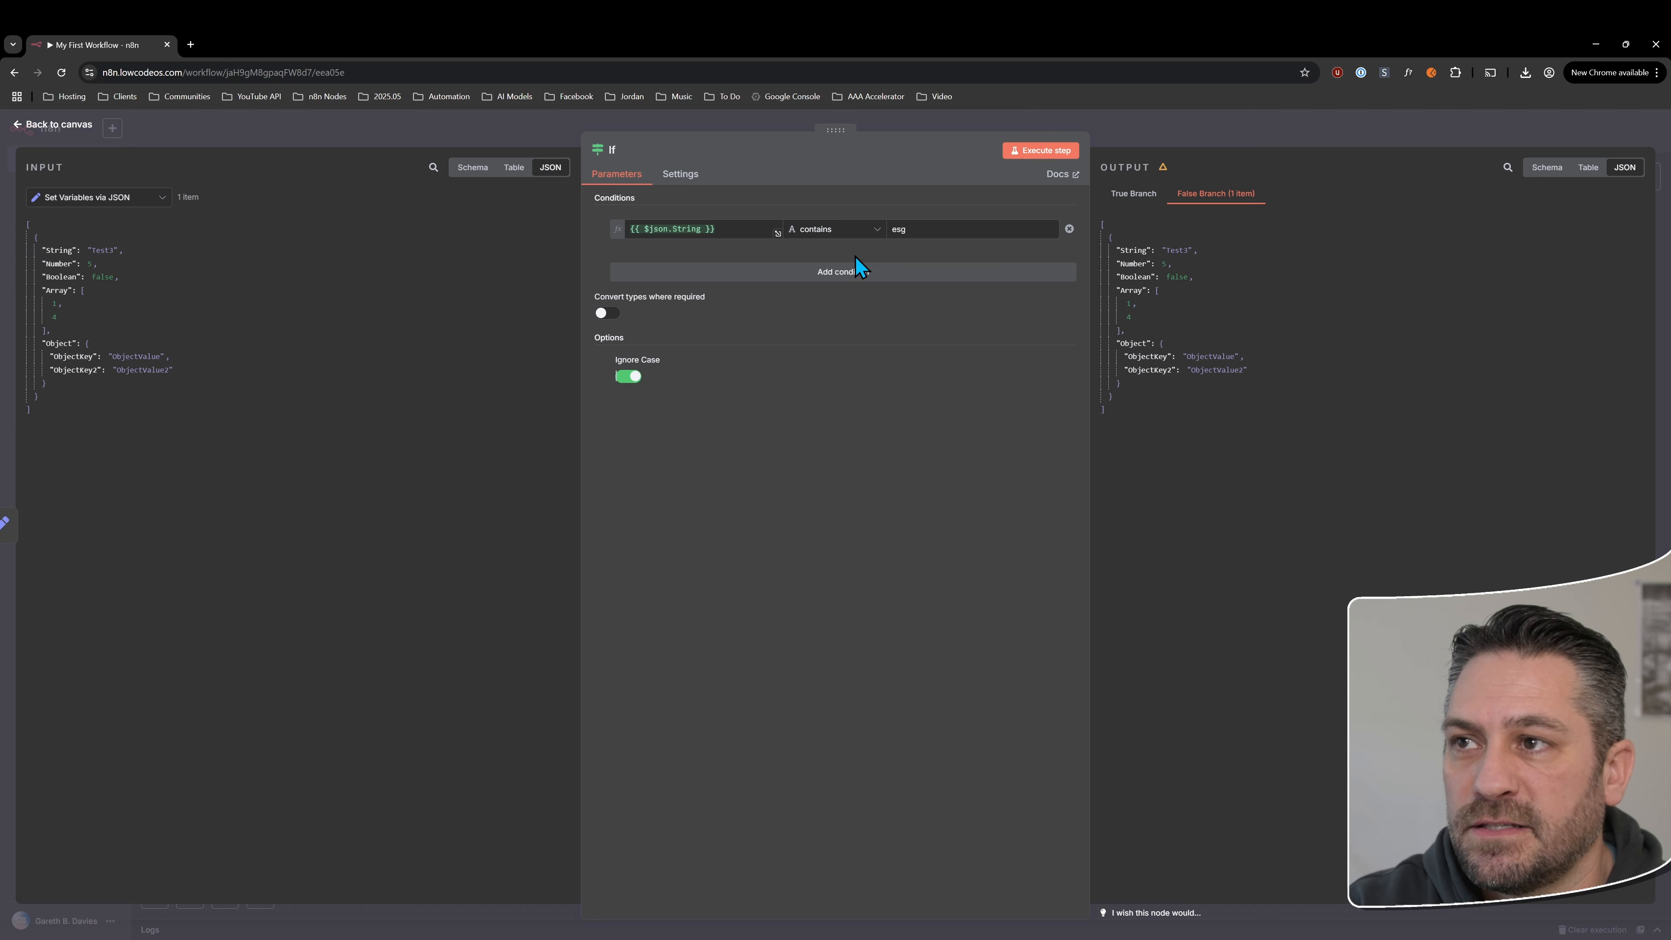
pyautogui.click(841, 229)
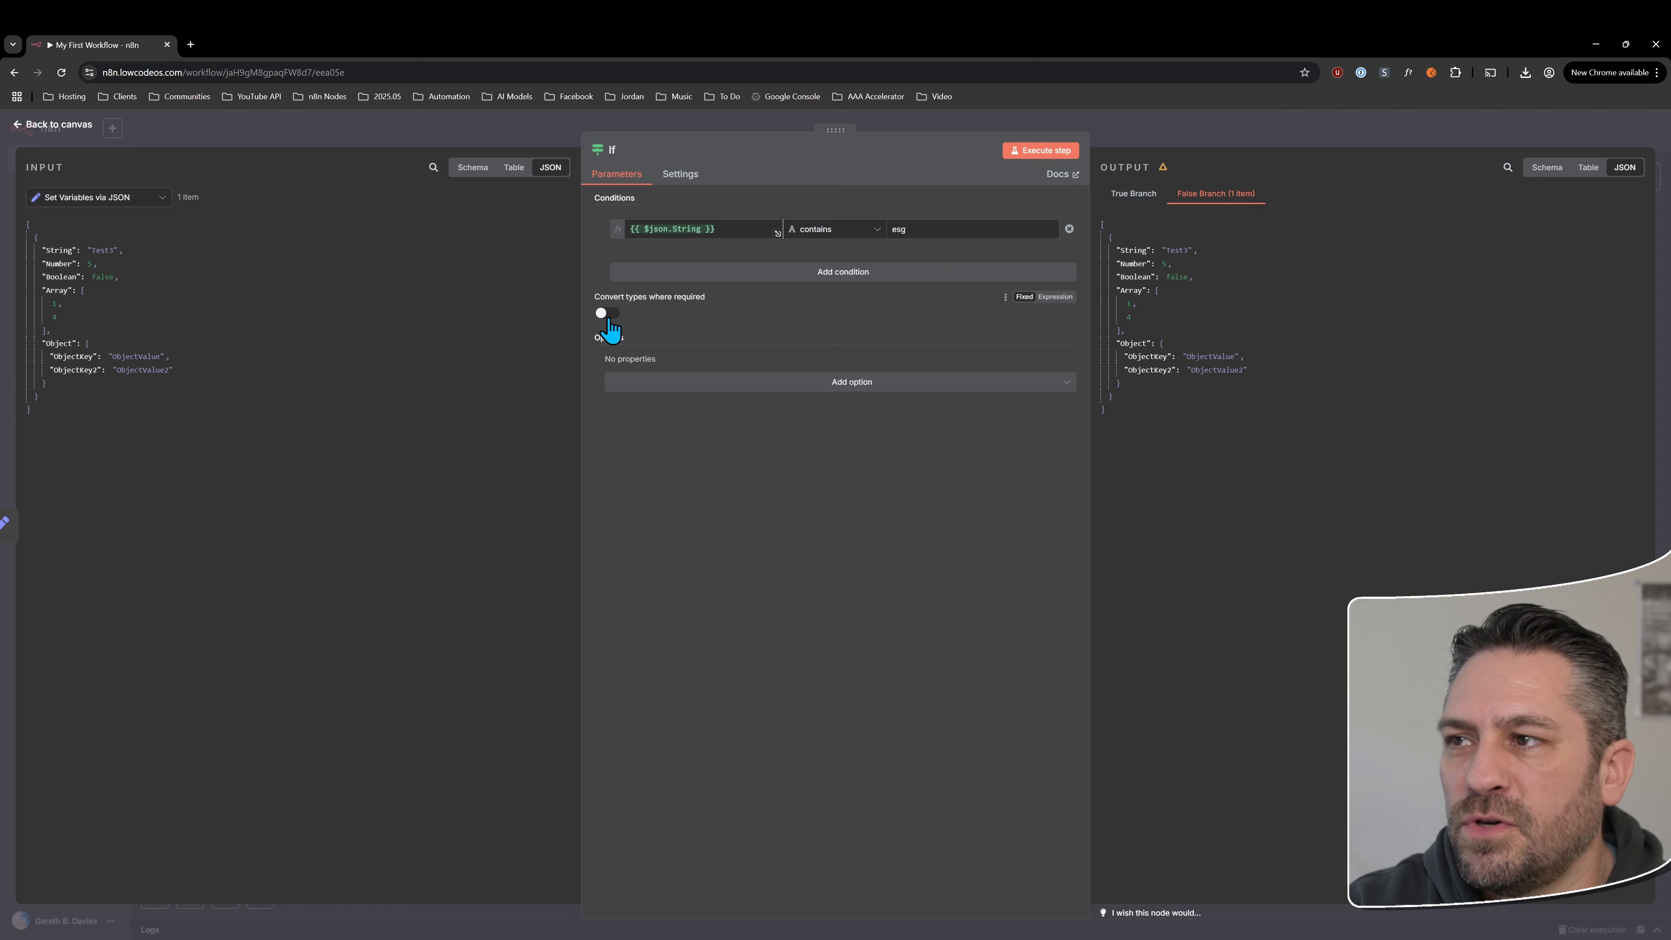
pyautogui.click(679, 388)
pyautogui.click(661, 418)
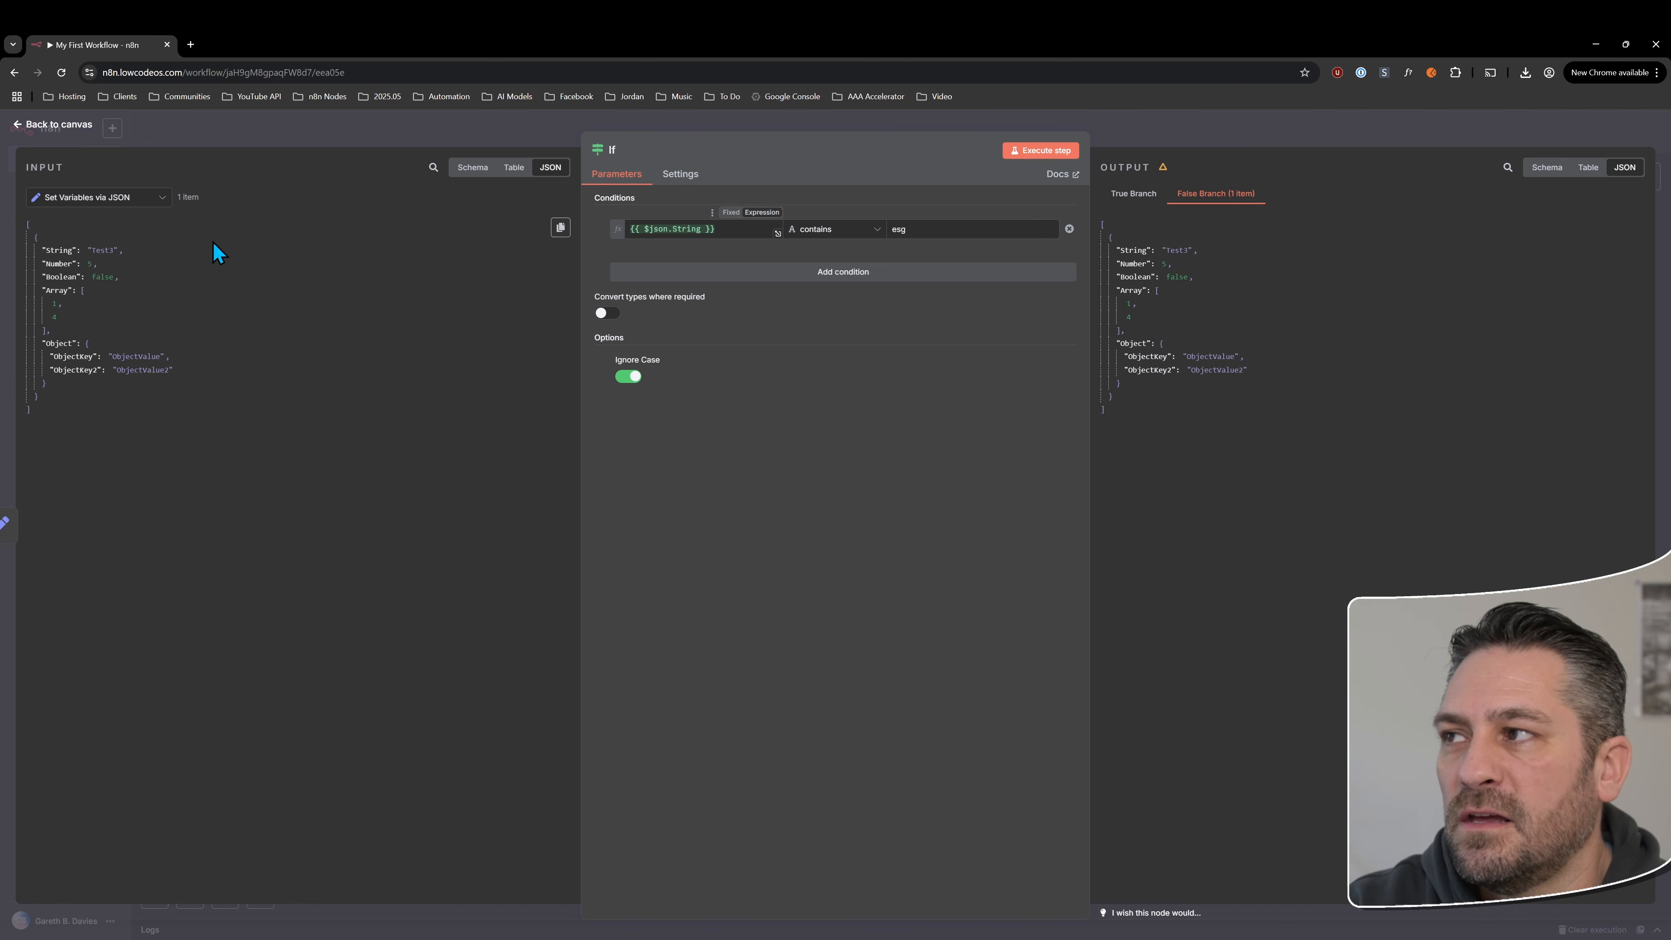
# Set the condition's comparison value to "ES", then execute the If node and view the True branch output
pyautogui.doubleClick(104, 247)
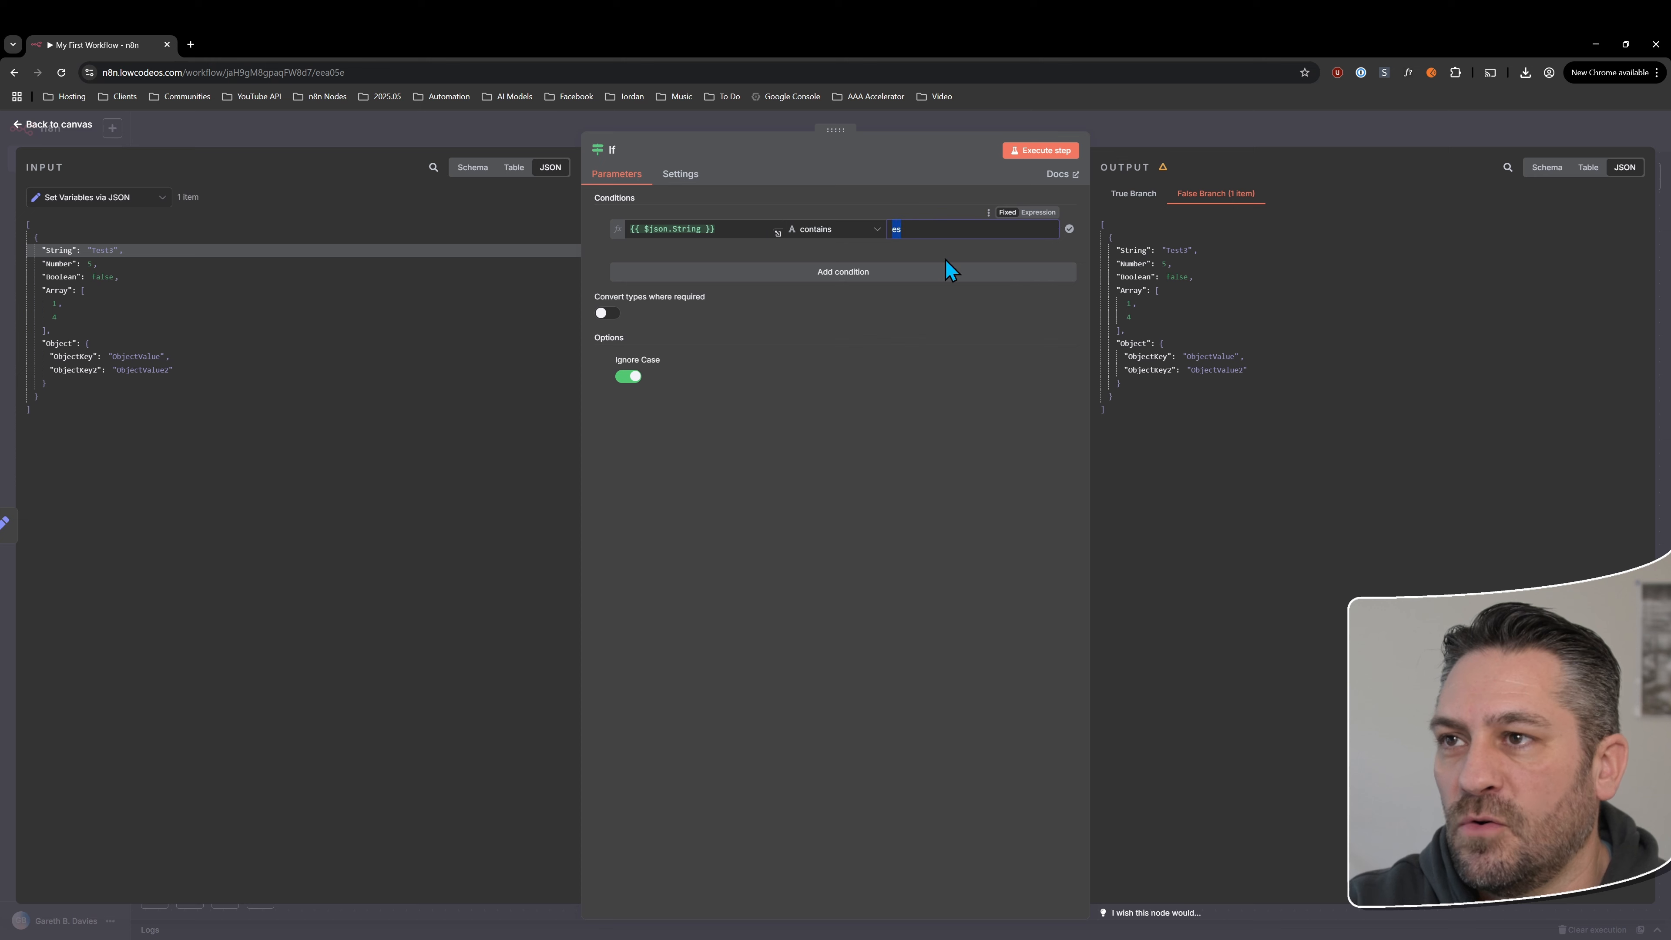
pyautogui.write('S')
pyautogui.click(1041, 150)
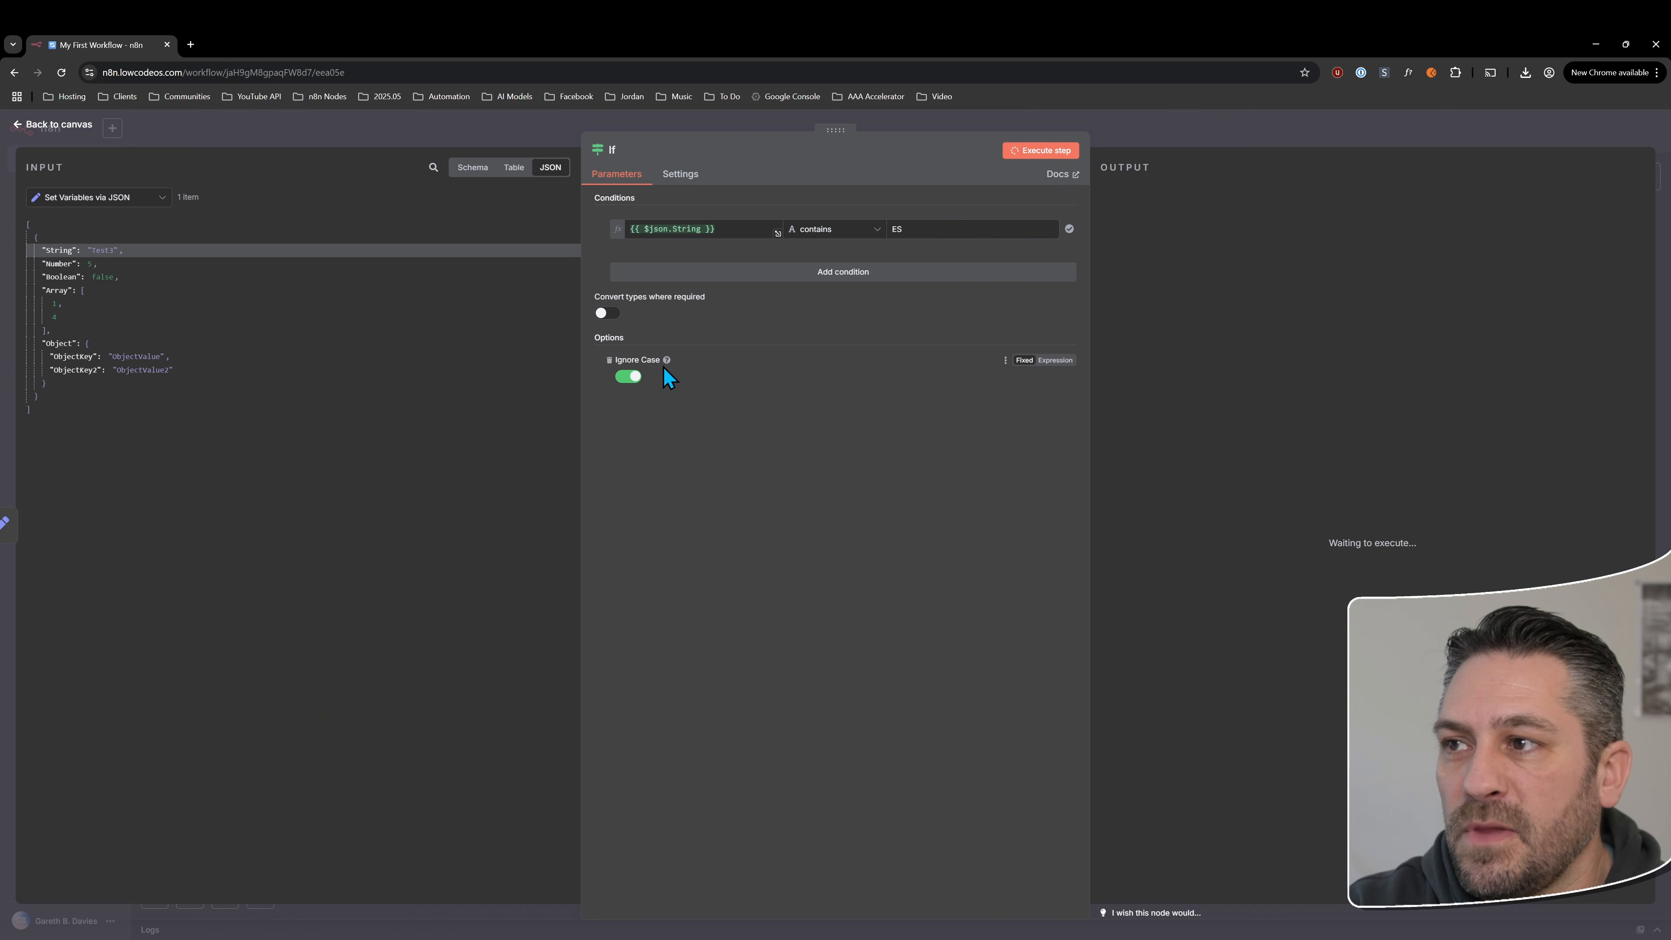
pyautogui.click(1148, 193)
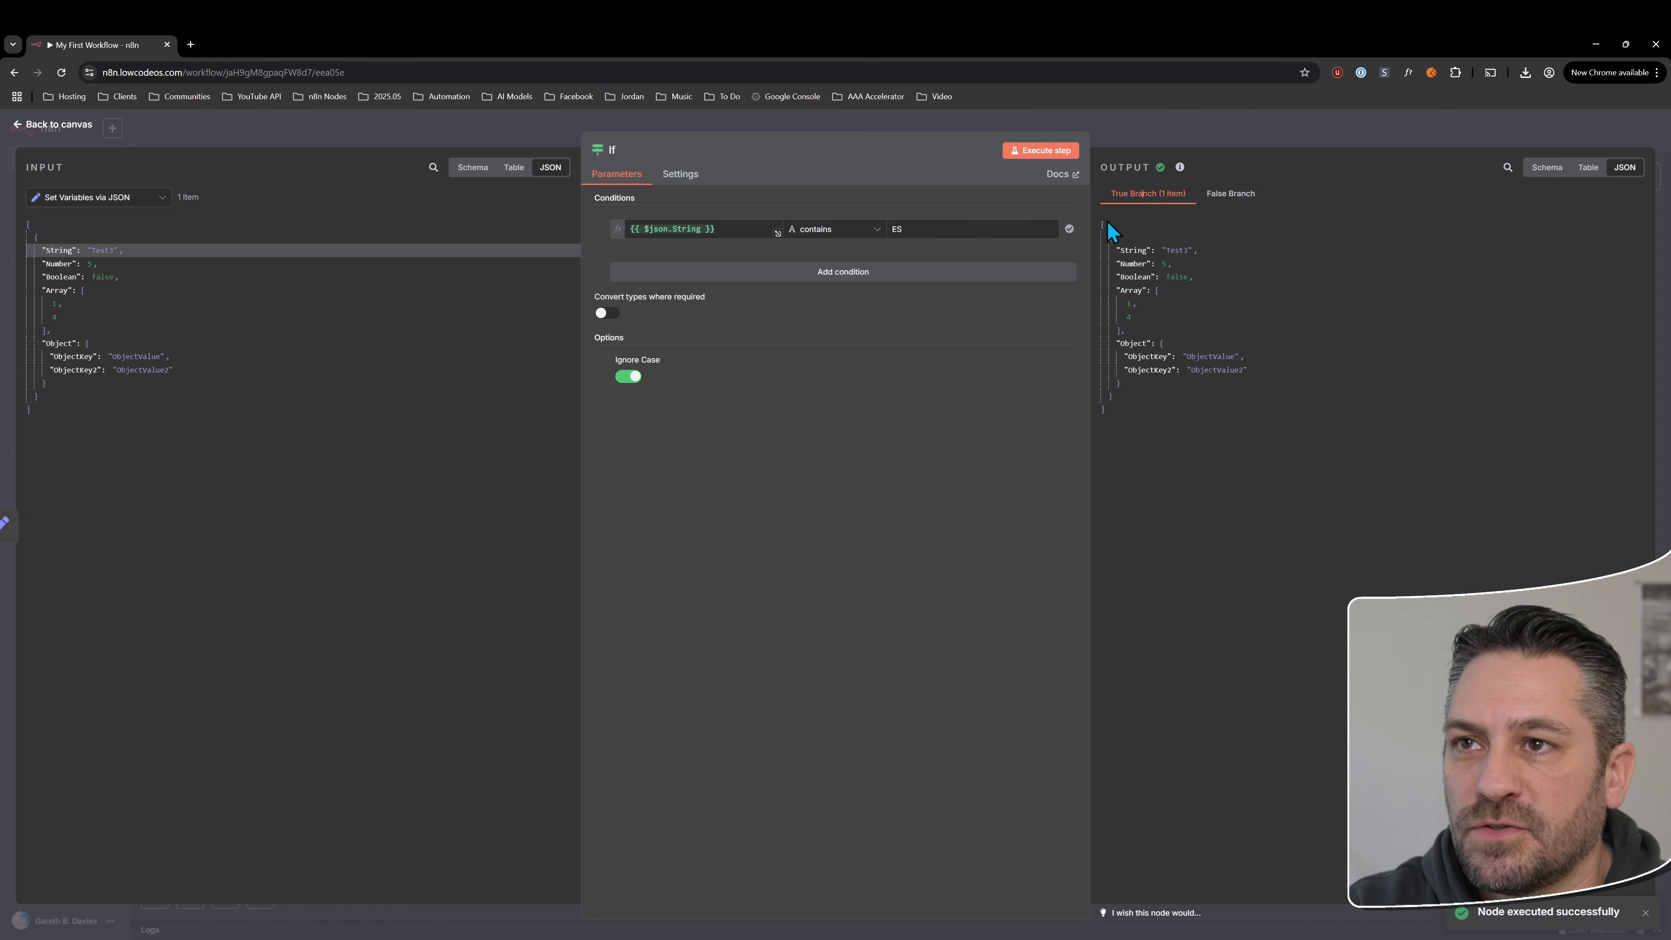
# Rerun the If node with Ignore Case disabled, view the False branch output, and re-enable the option
pyautogui.click(626, 377)
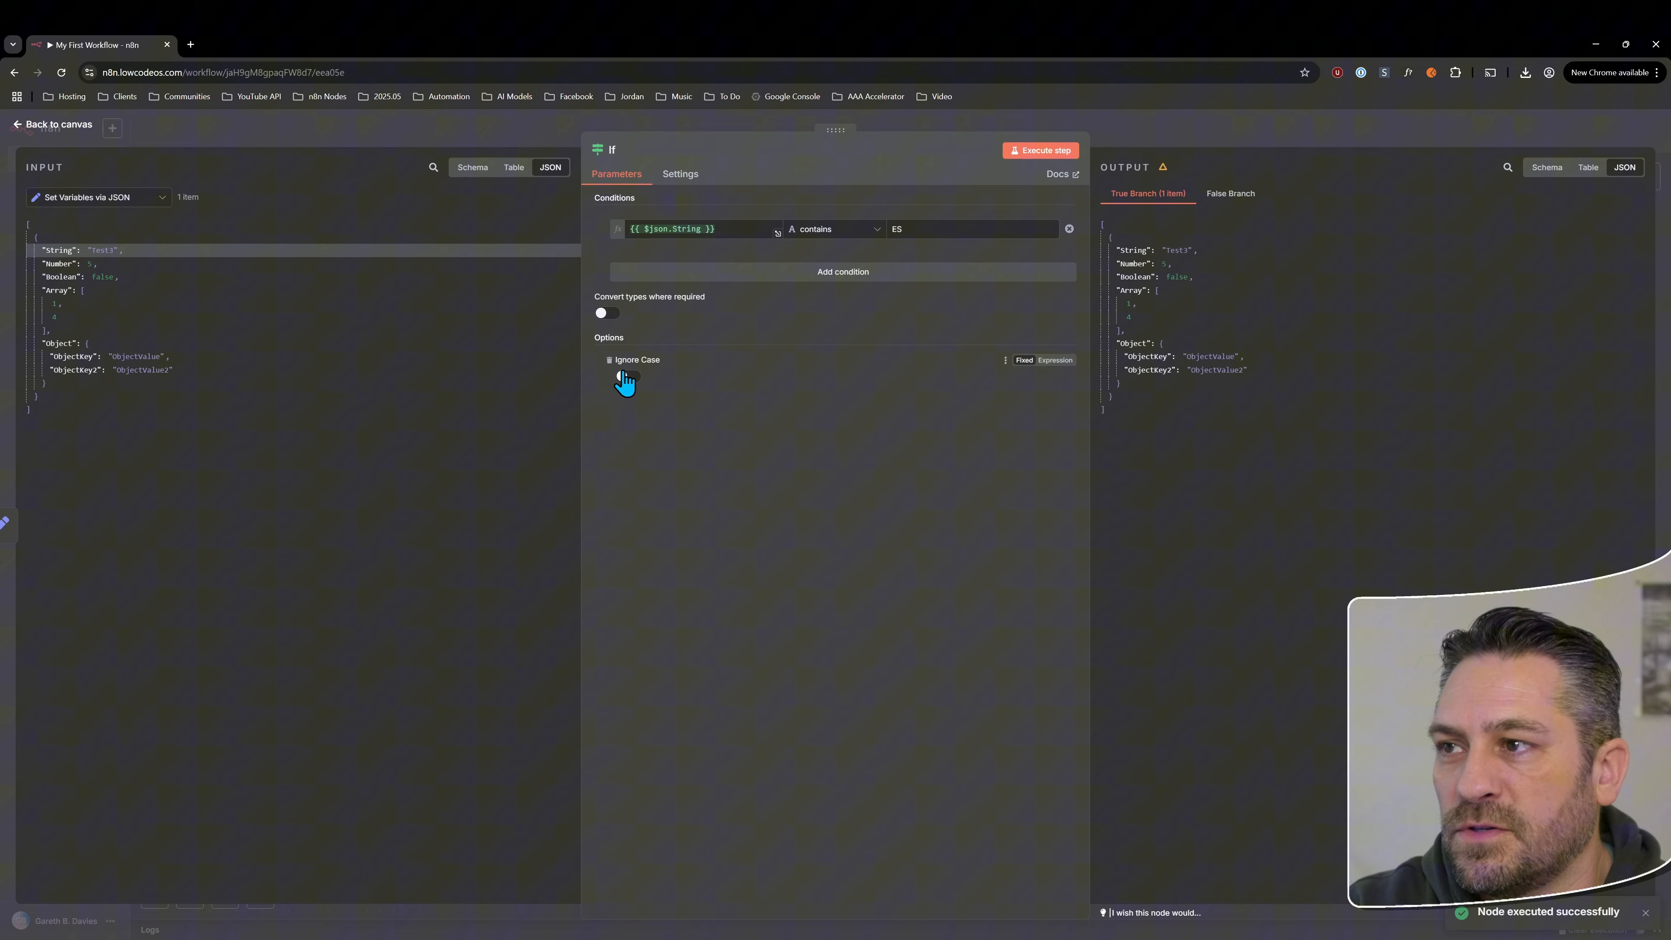
pyautogui.click(1037, 158)
pyautogui.click(1218, 196)
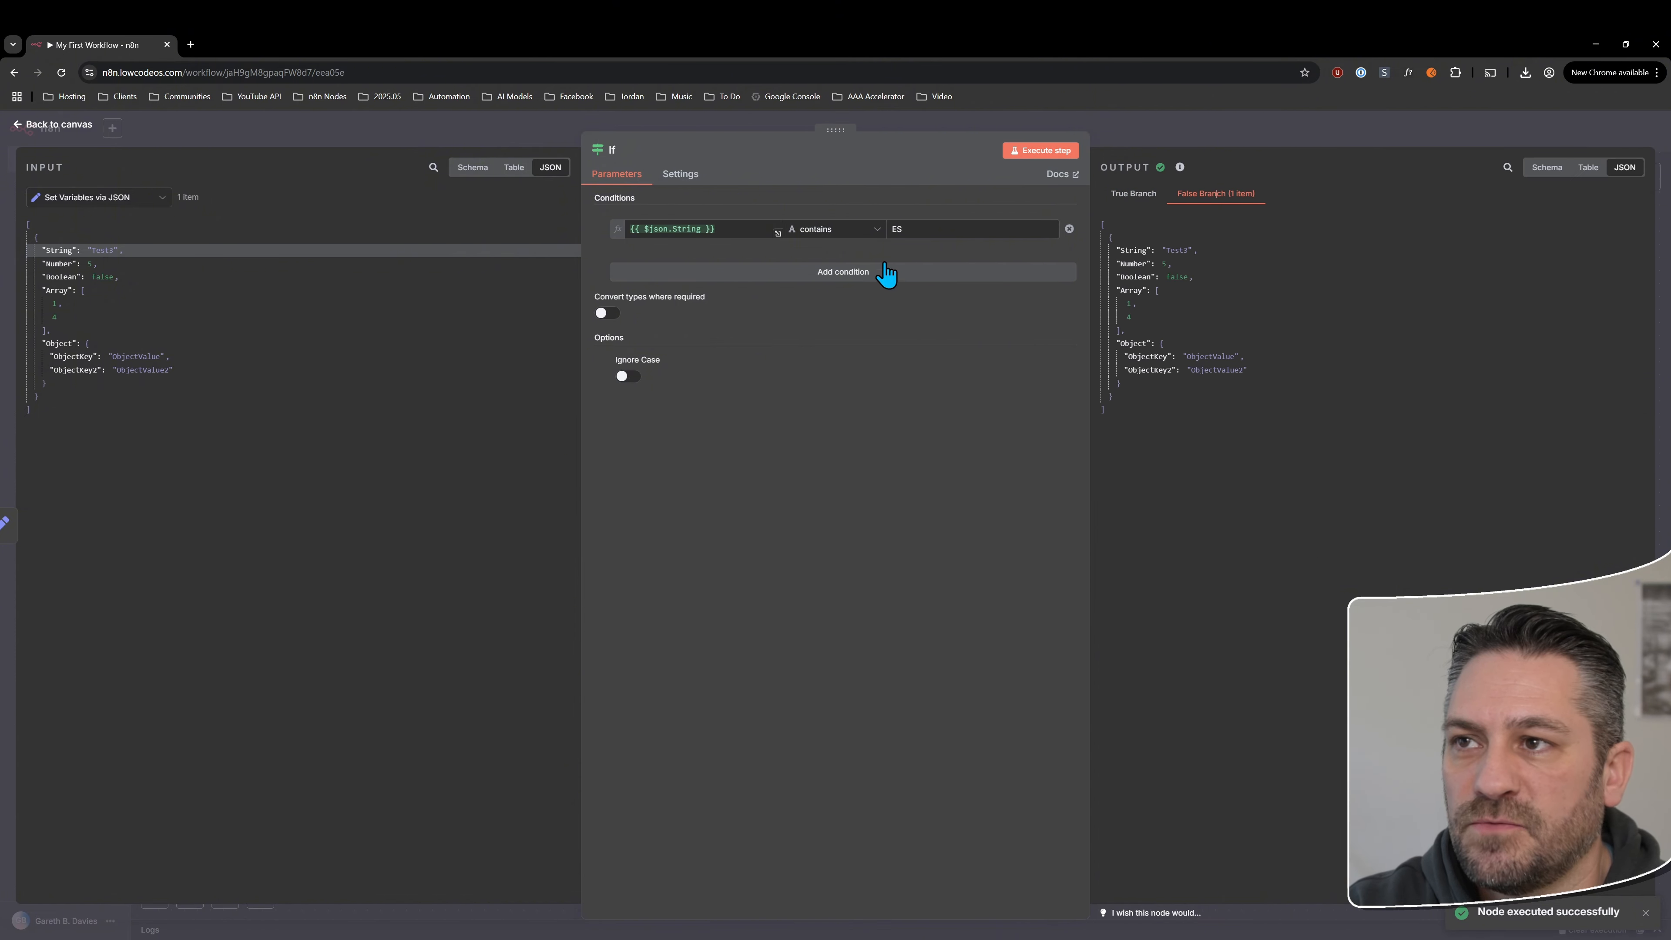
pyautogui.click(896, 230)
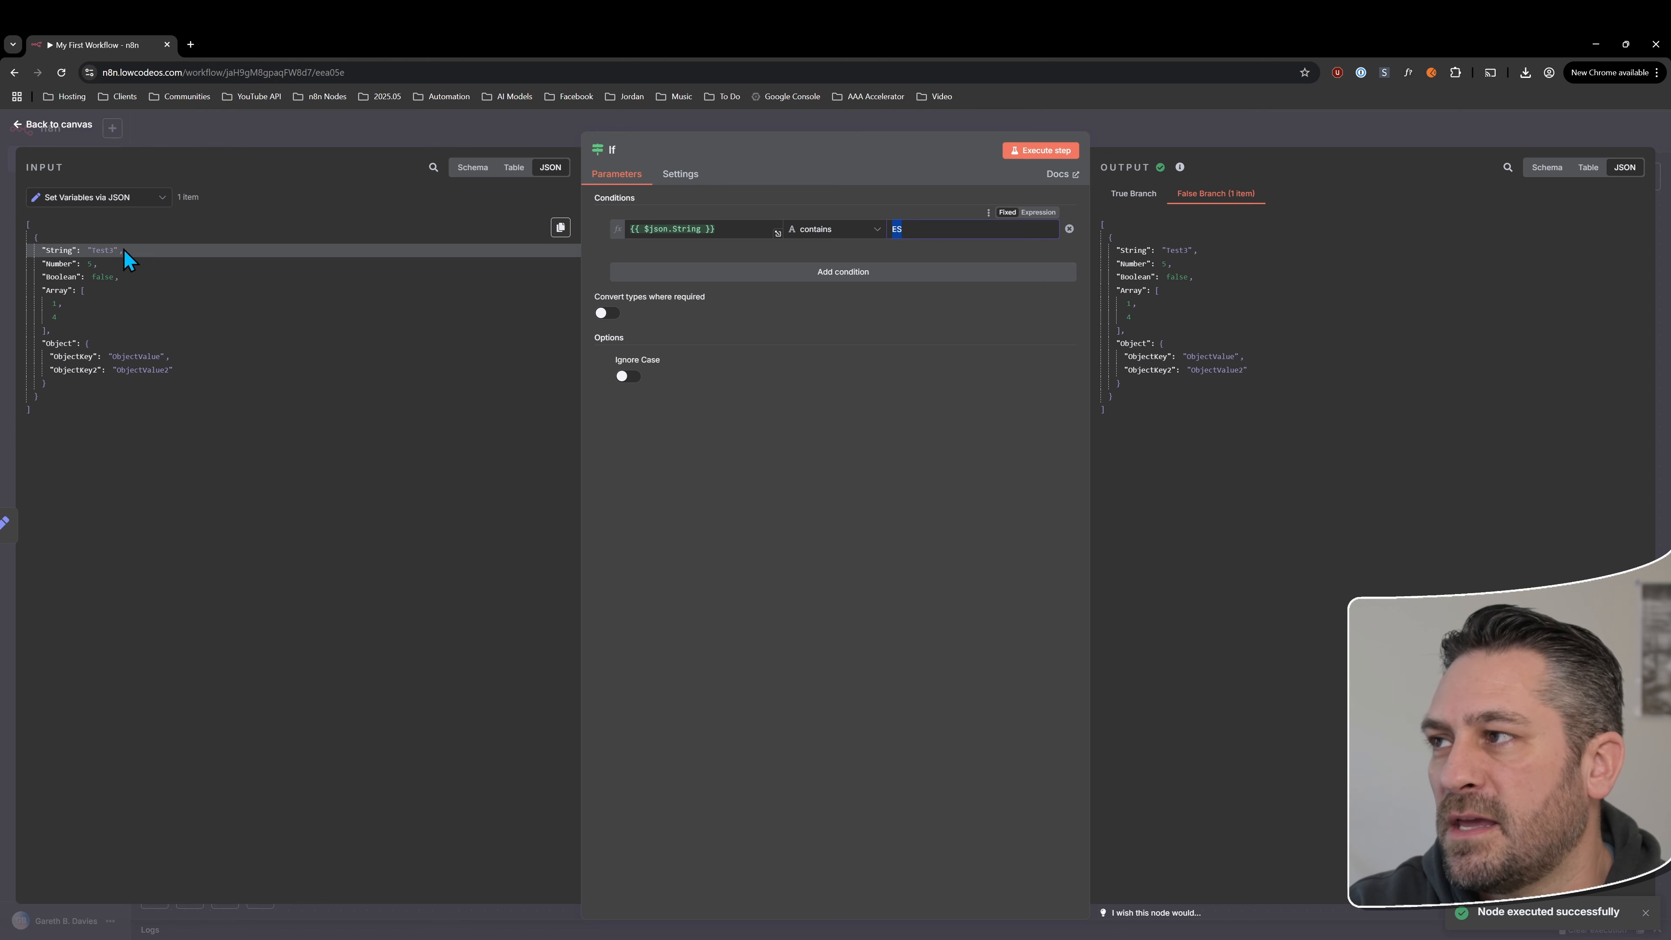
pyautogui.click(630, 377)
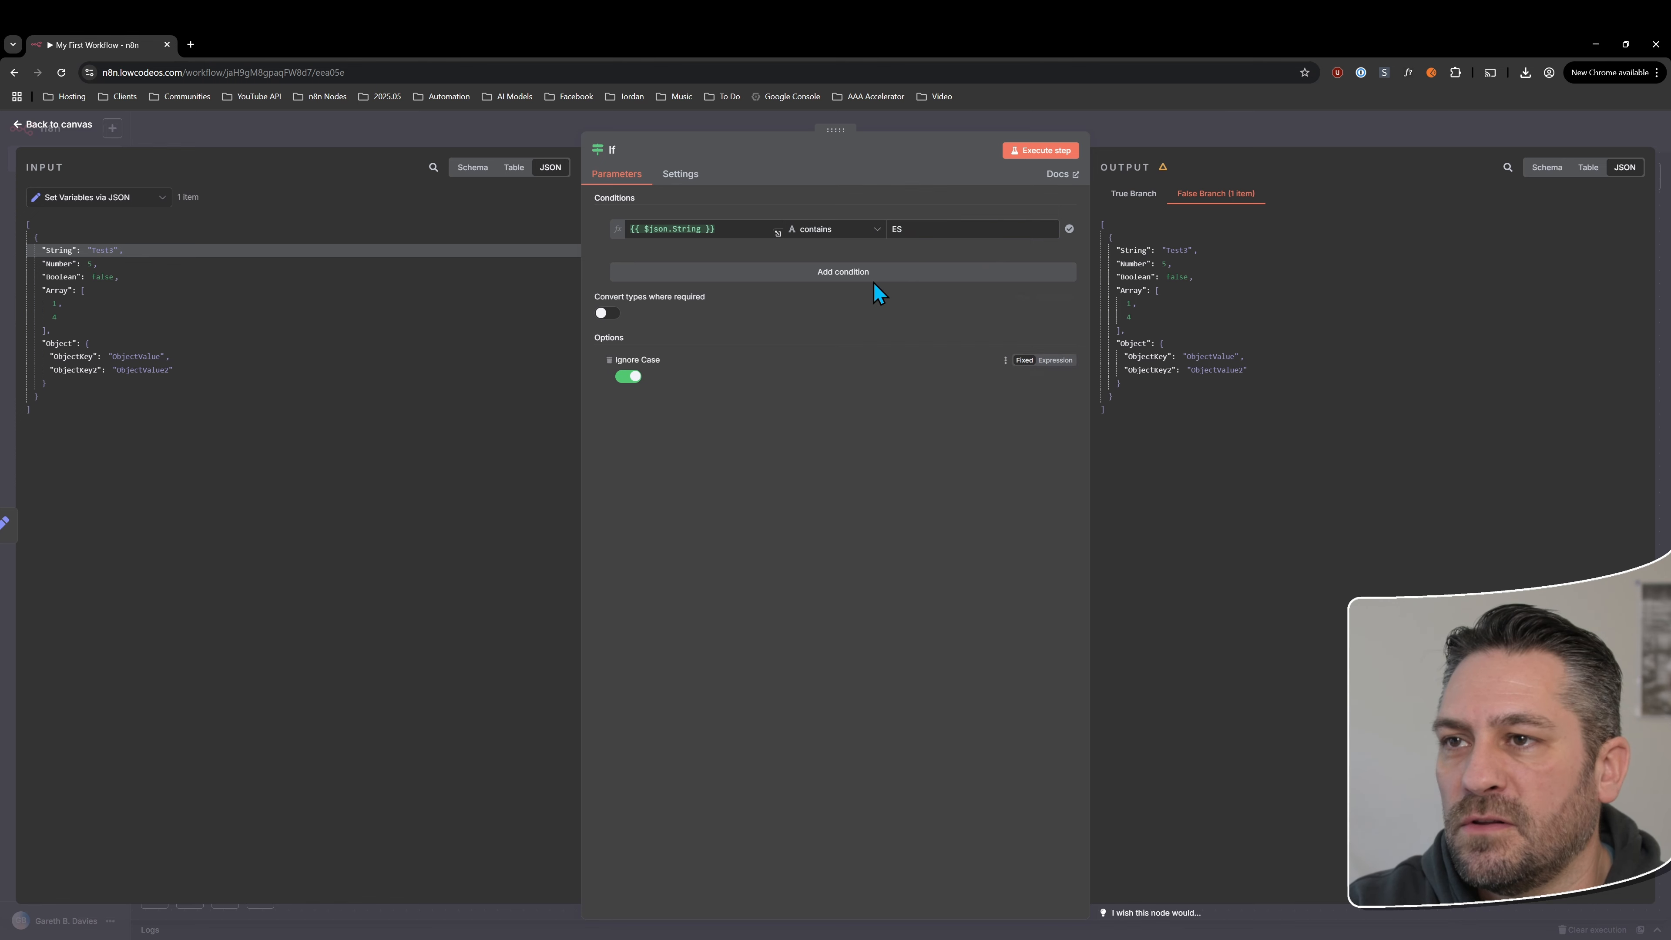
# Review the If node's settings and return to the workflow canvas
pyautogui.click(680, 175)
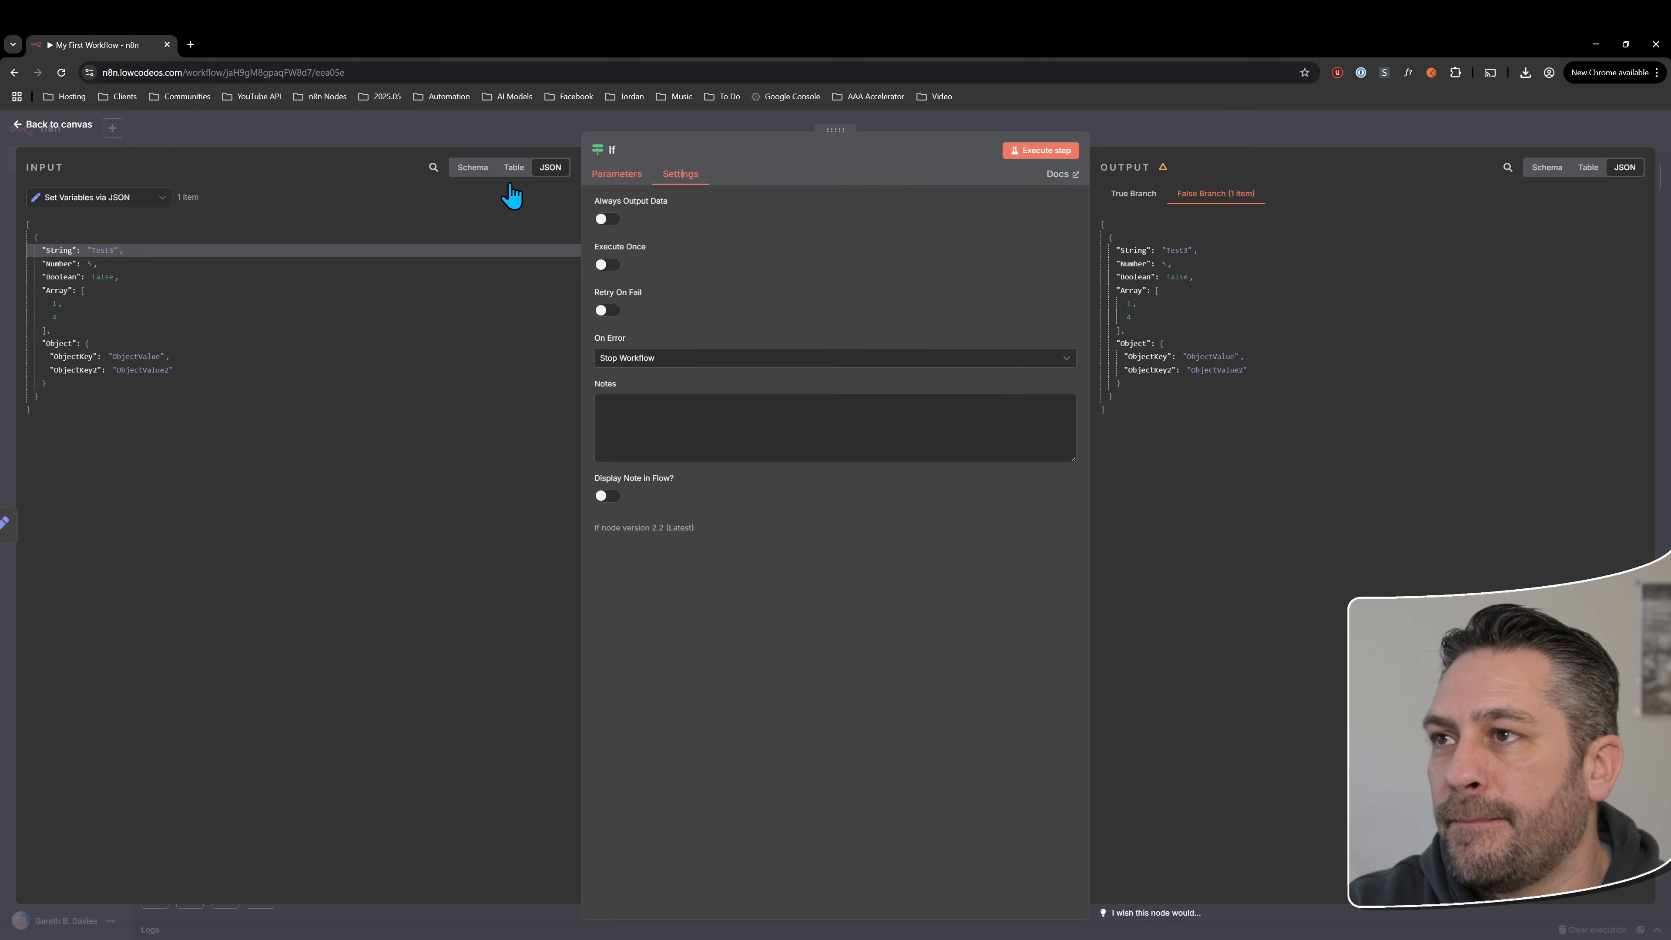
pyautogui.click(60, 125)
pyautogui.click(1066, 660)
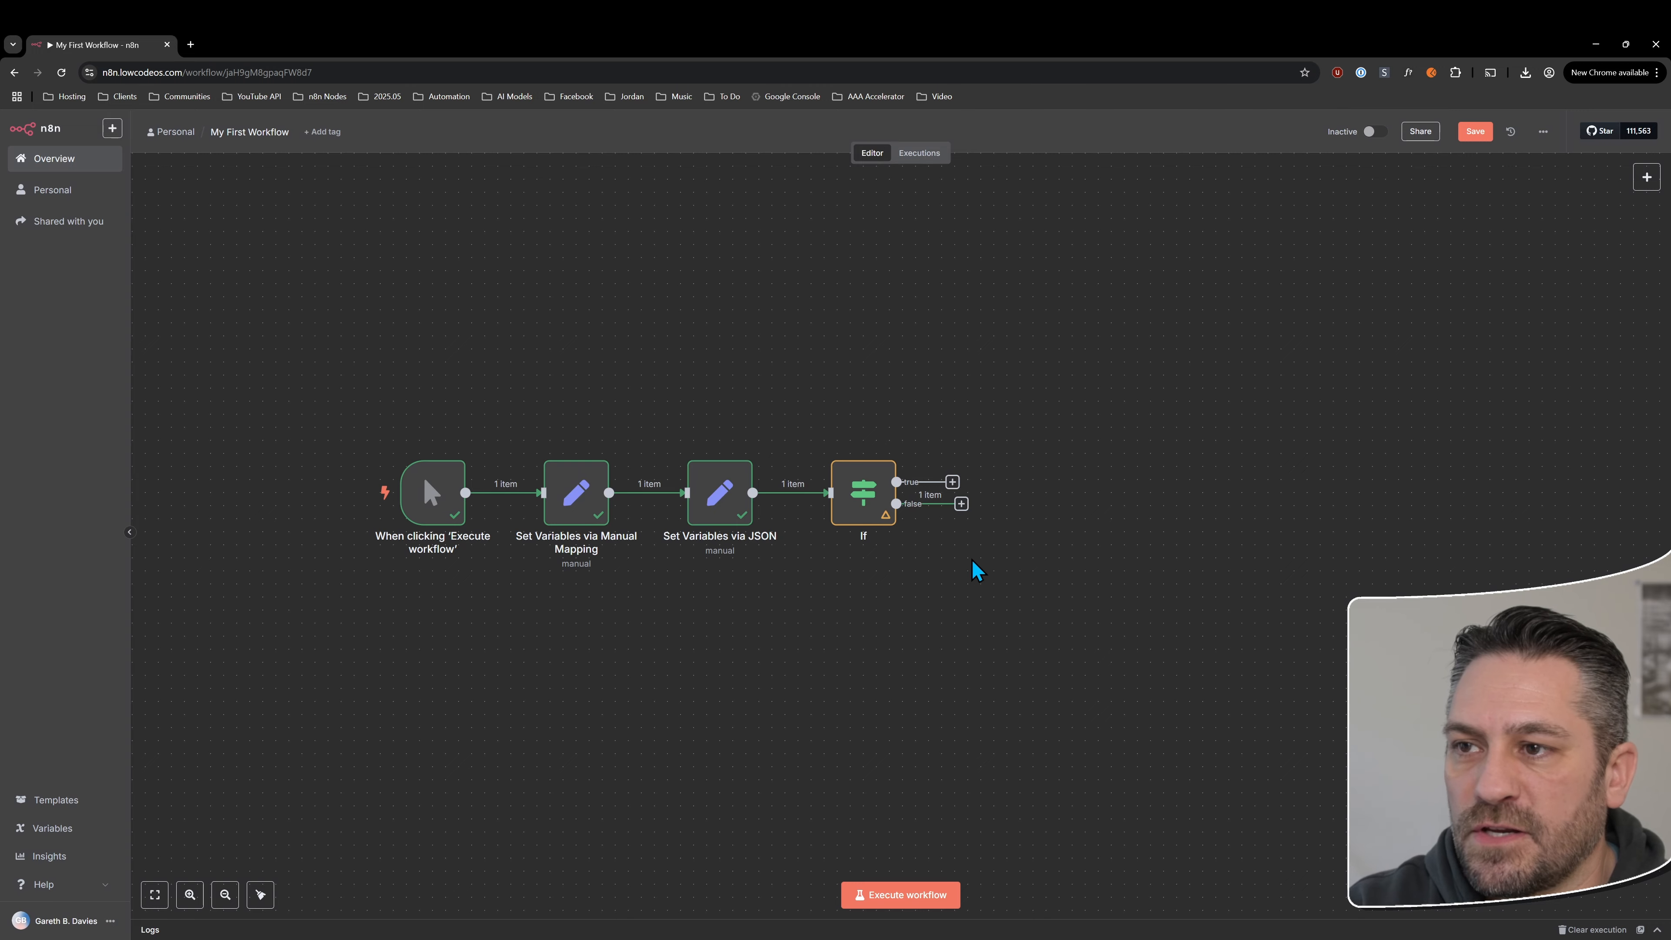
pyautogui.moveTo(951, 573); pyautogui.dragTo(862, 580)
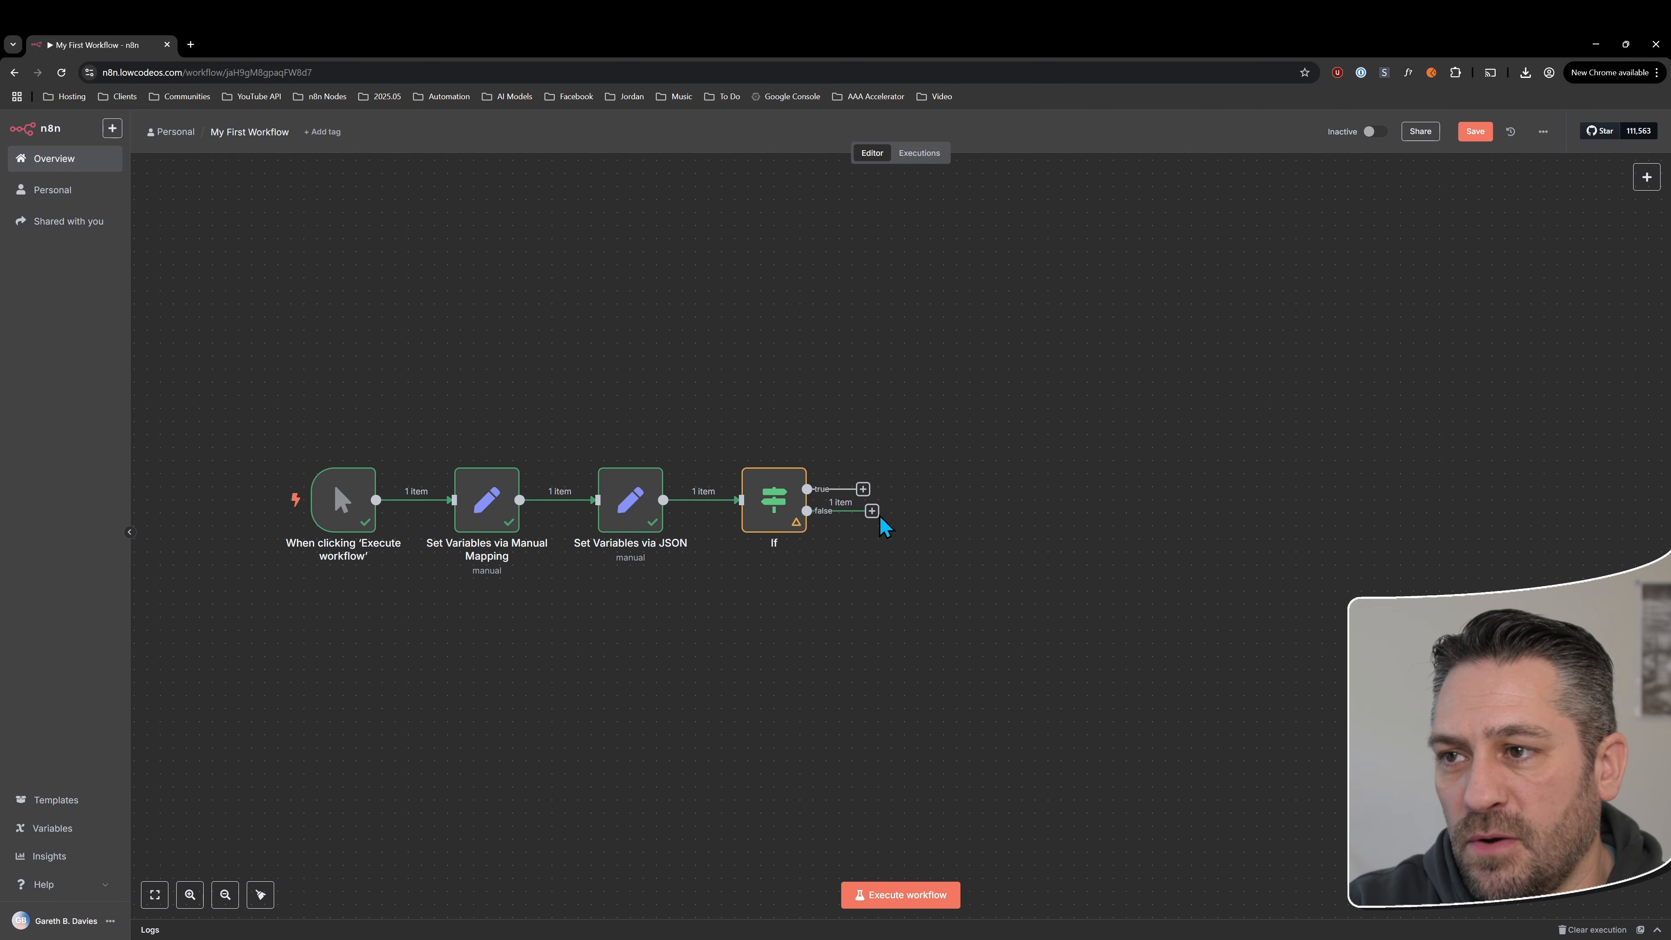
# Rename the If node as "If String Contains ES" and return to the workflow canvas
pyautogui.click(779, 497)
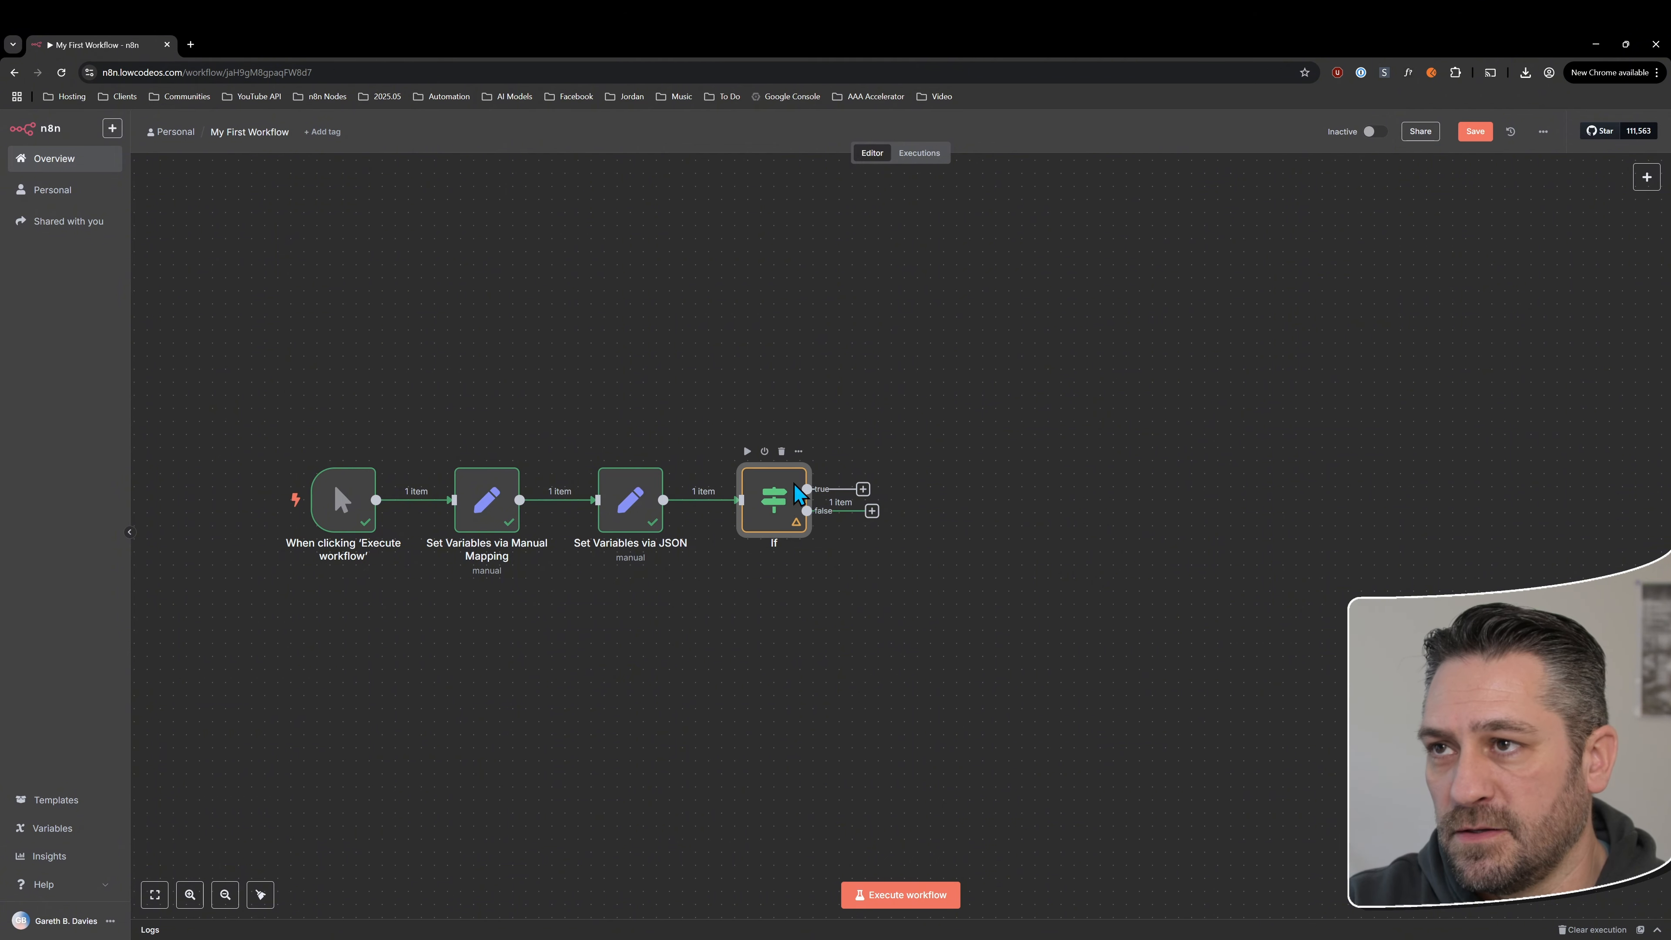
pyautogui.doubleClick(779, 497)
pyautogui.click(615, 150)
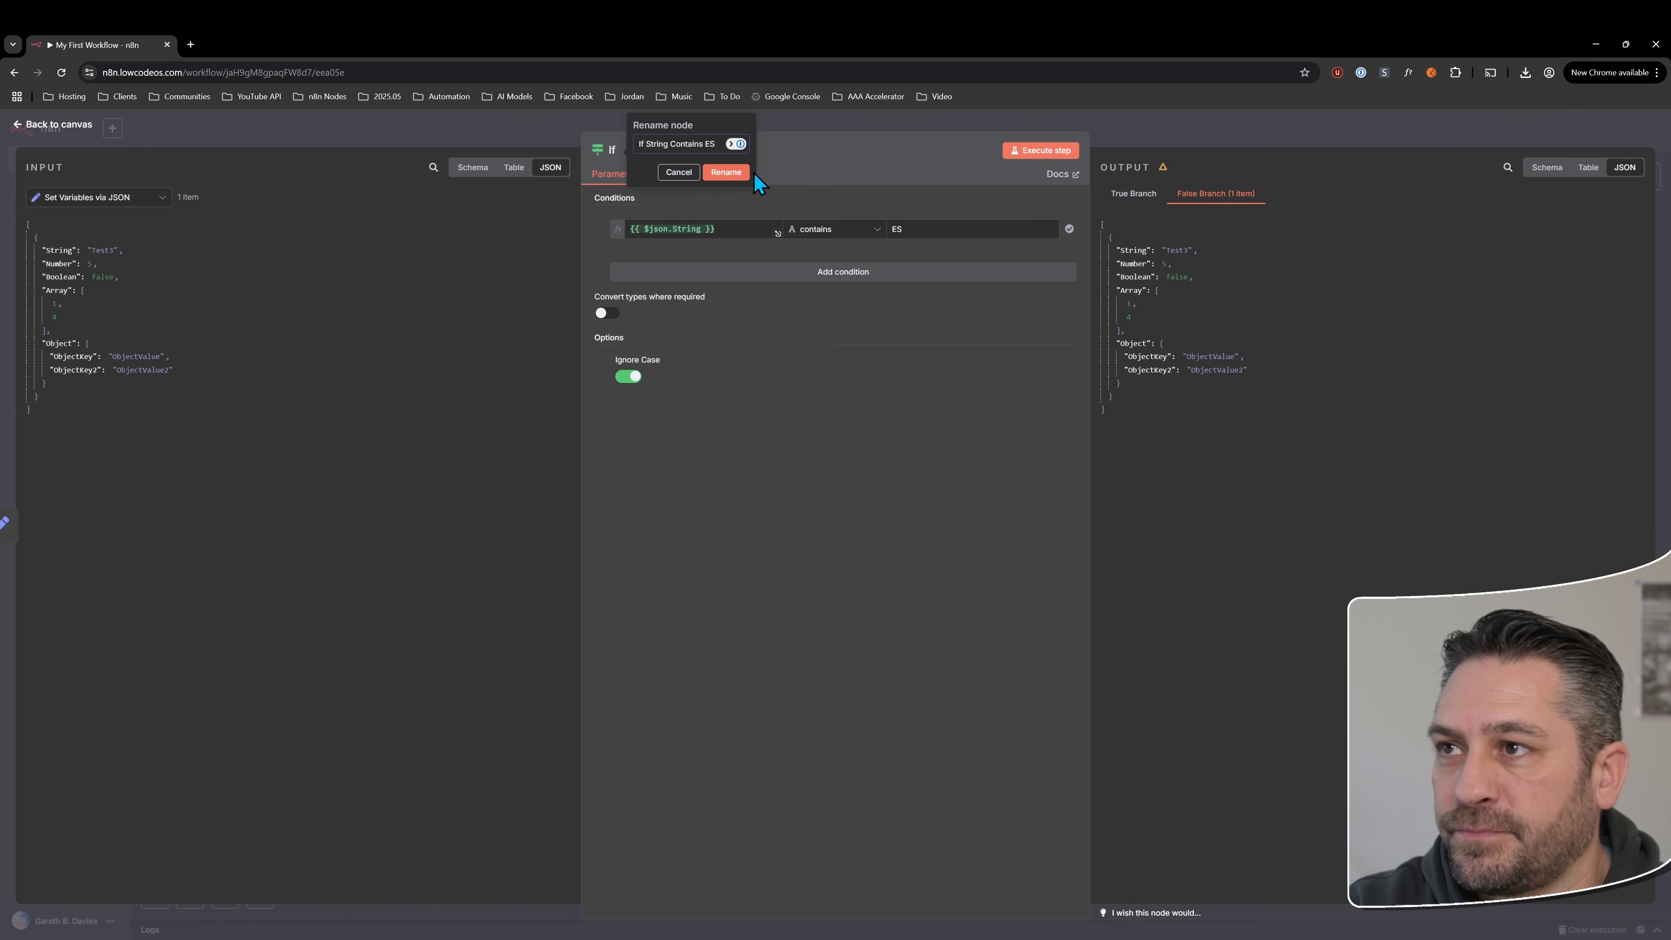
pyautogui.click(732, 173)
pyautogui.click(76, 126)
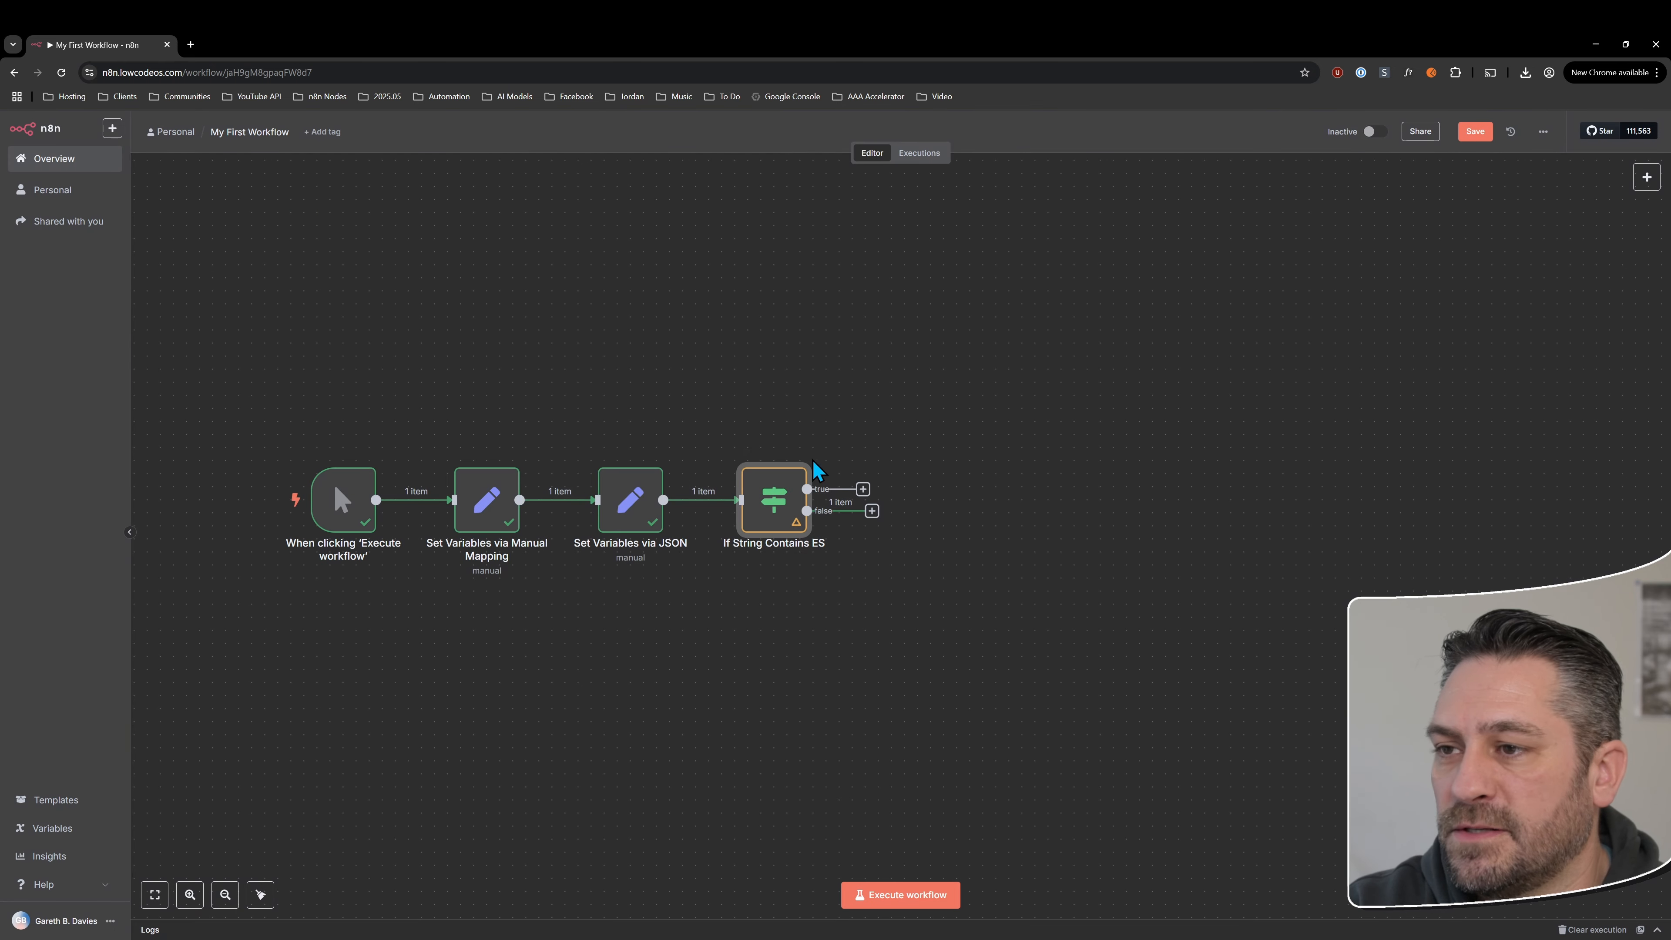
# Execute the whole workflow, then review the If String Contains ES node's condition against its input data
pyautogui.rightClick(778, 500)
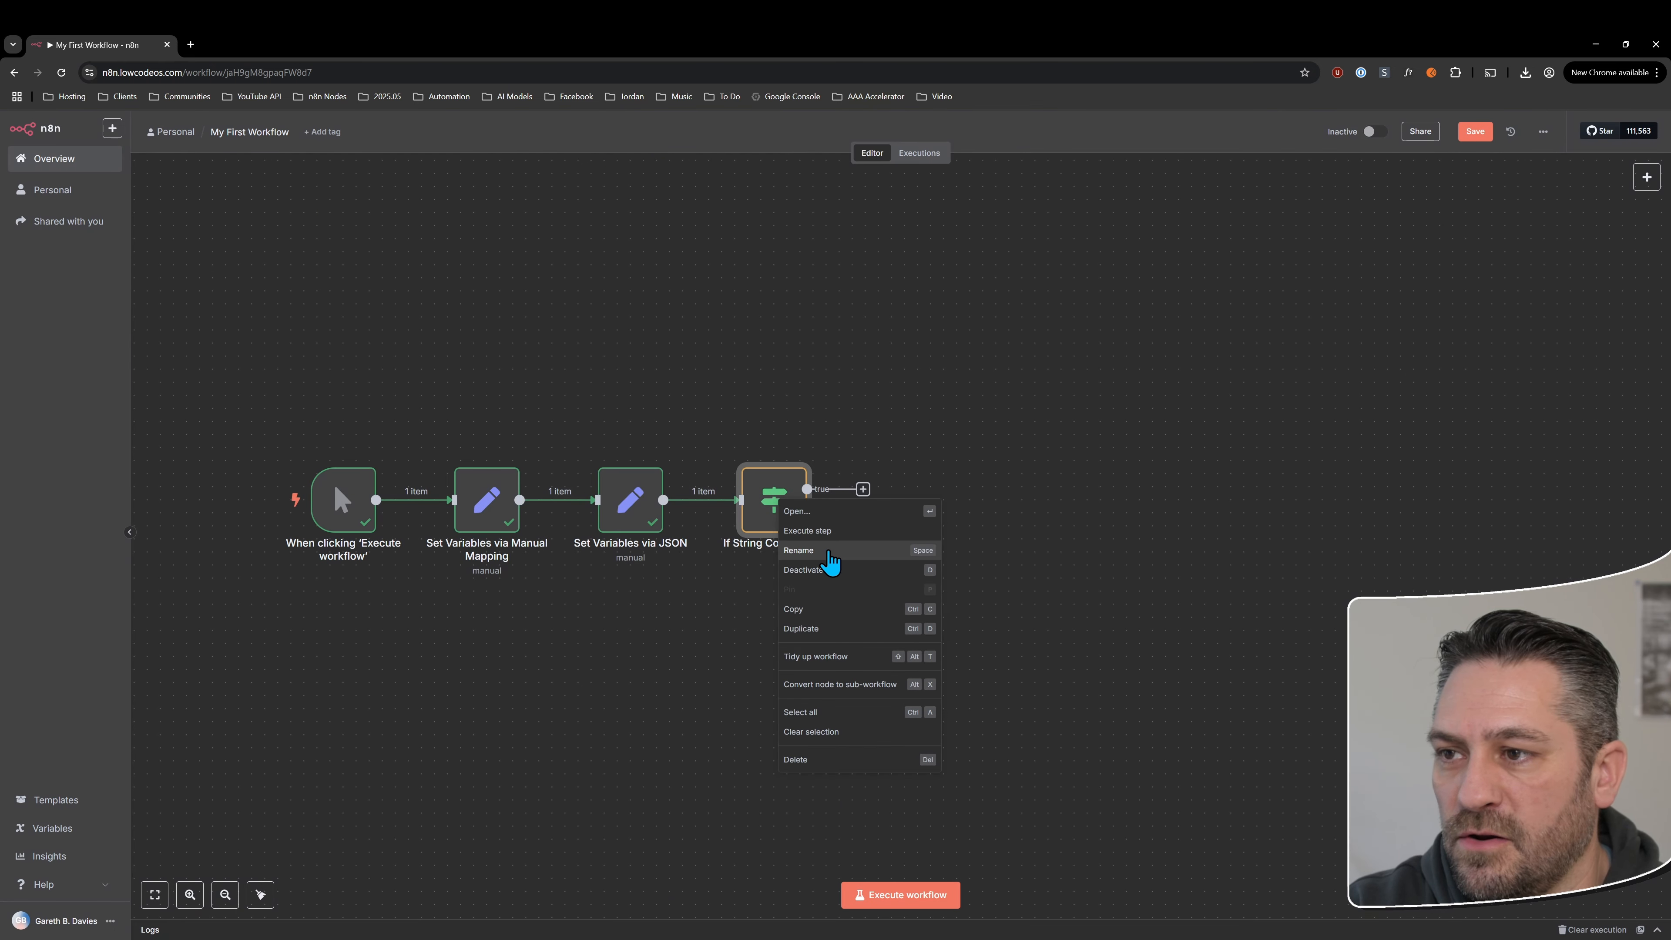
pyautogui.click(807, 531)
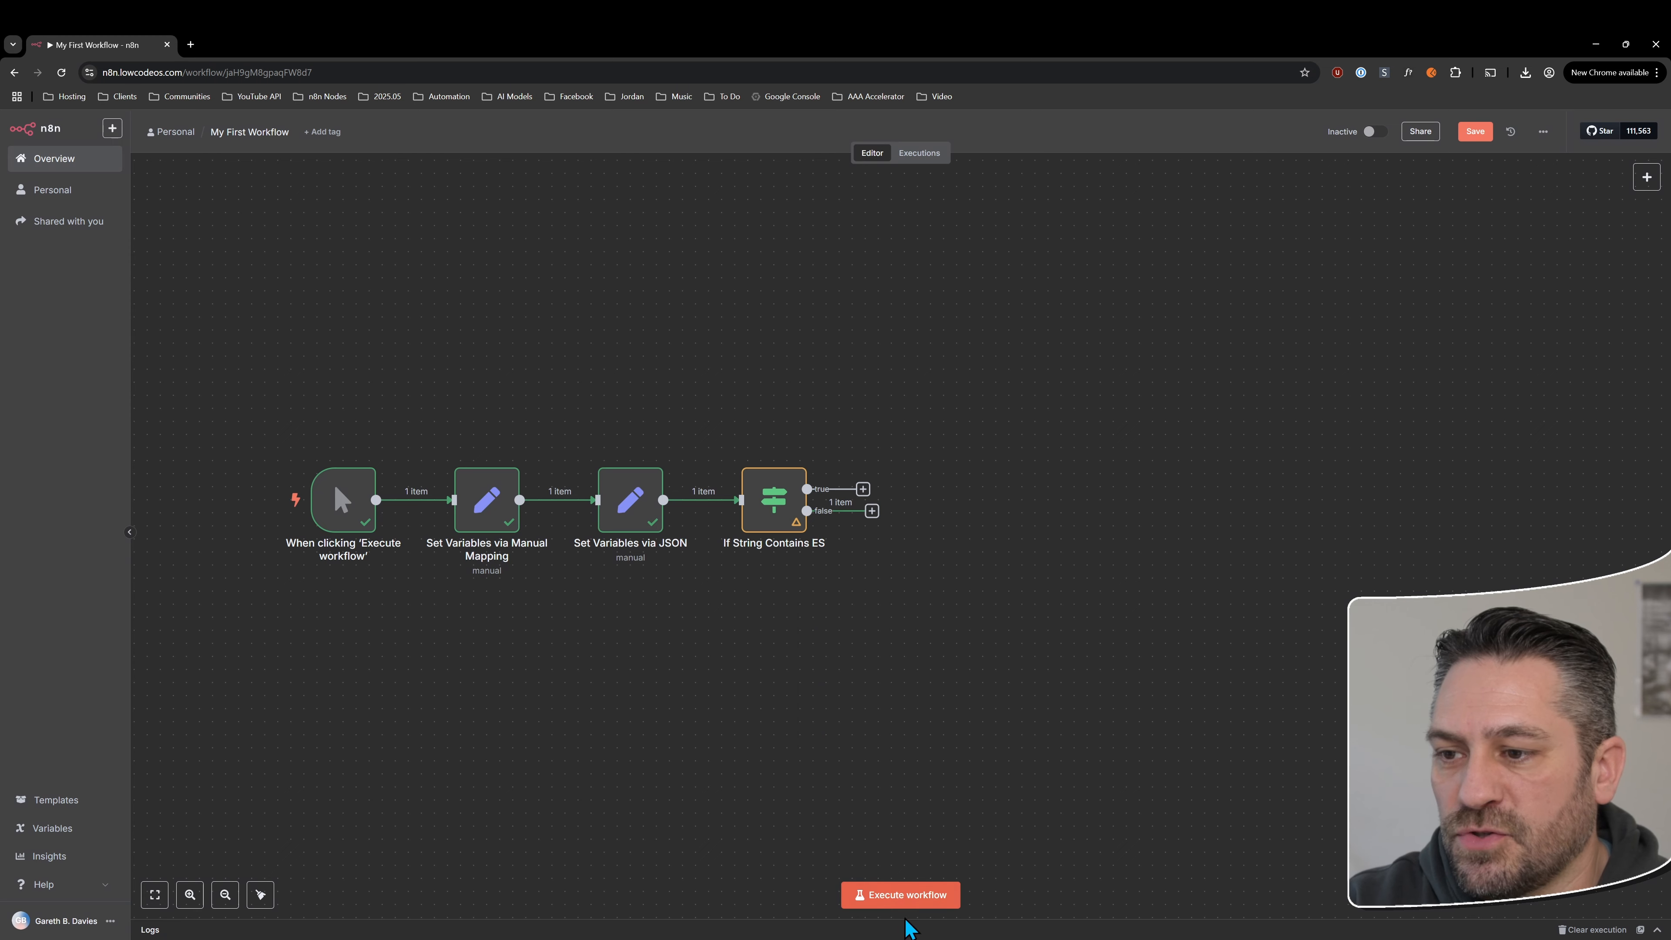
pyautogui.click(901, 895)
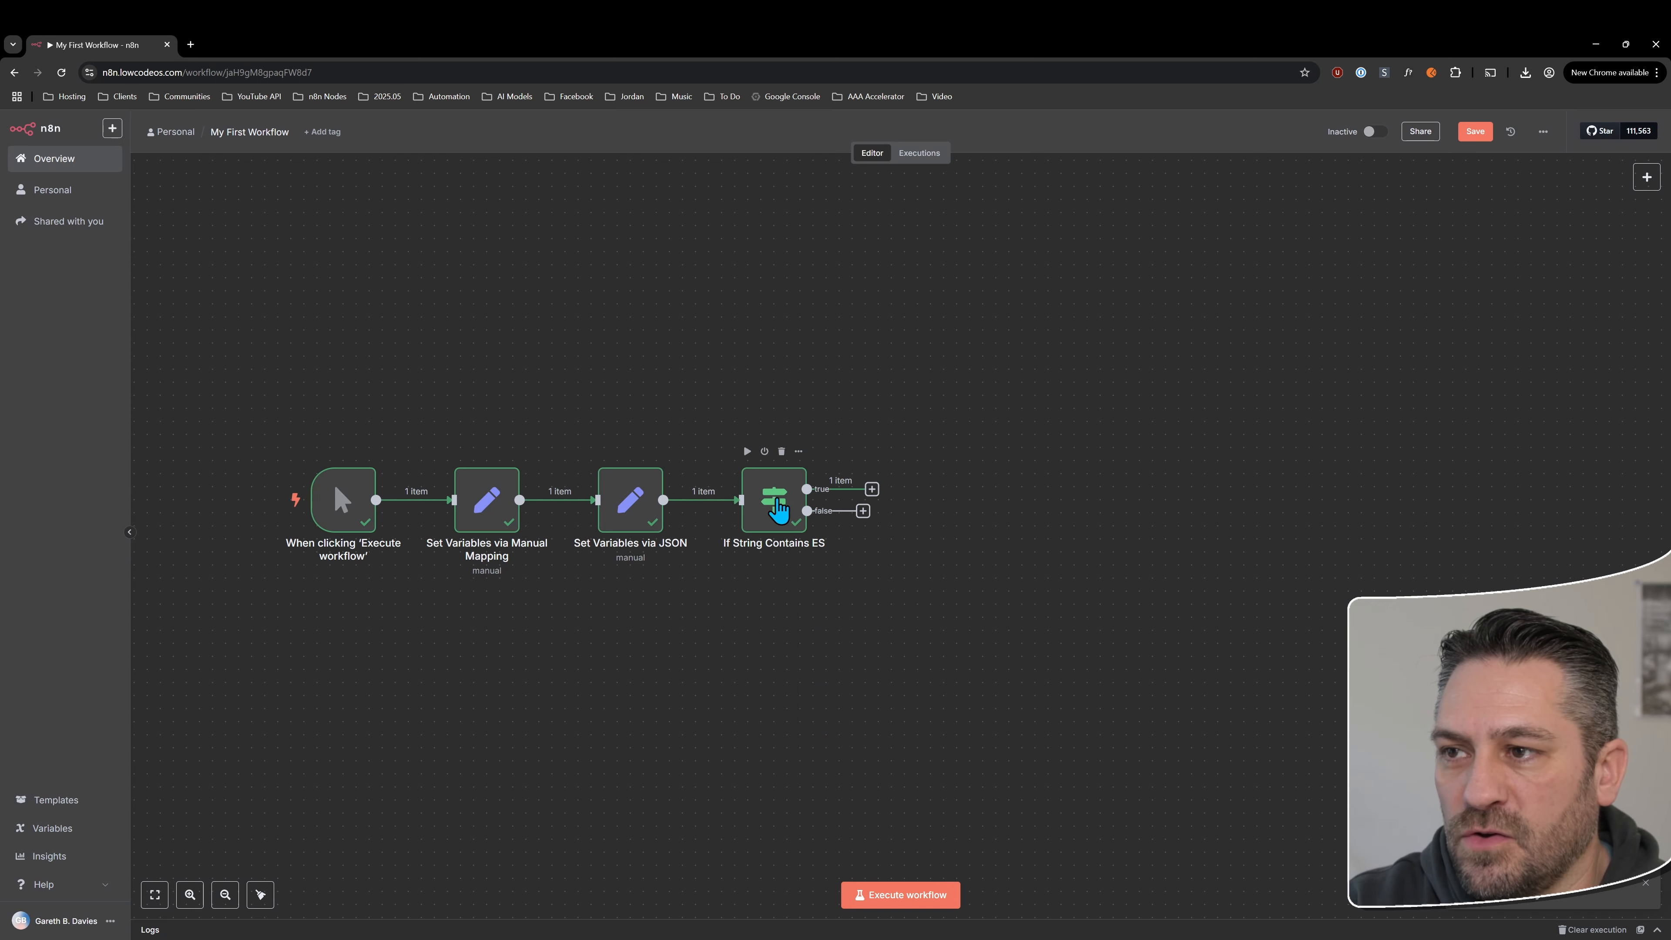
pyautogui.doubleClick(774, 500)
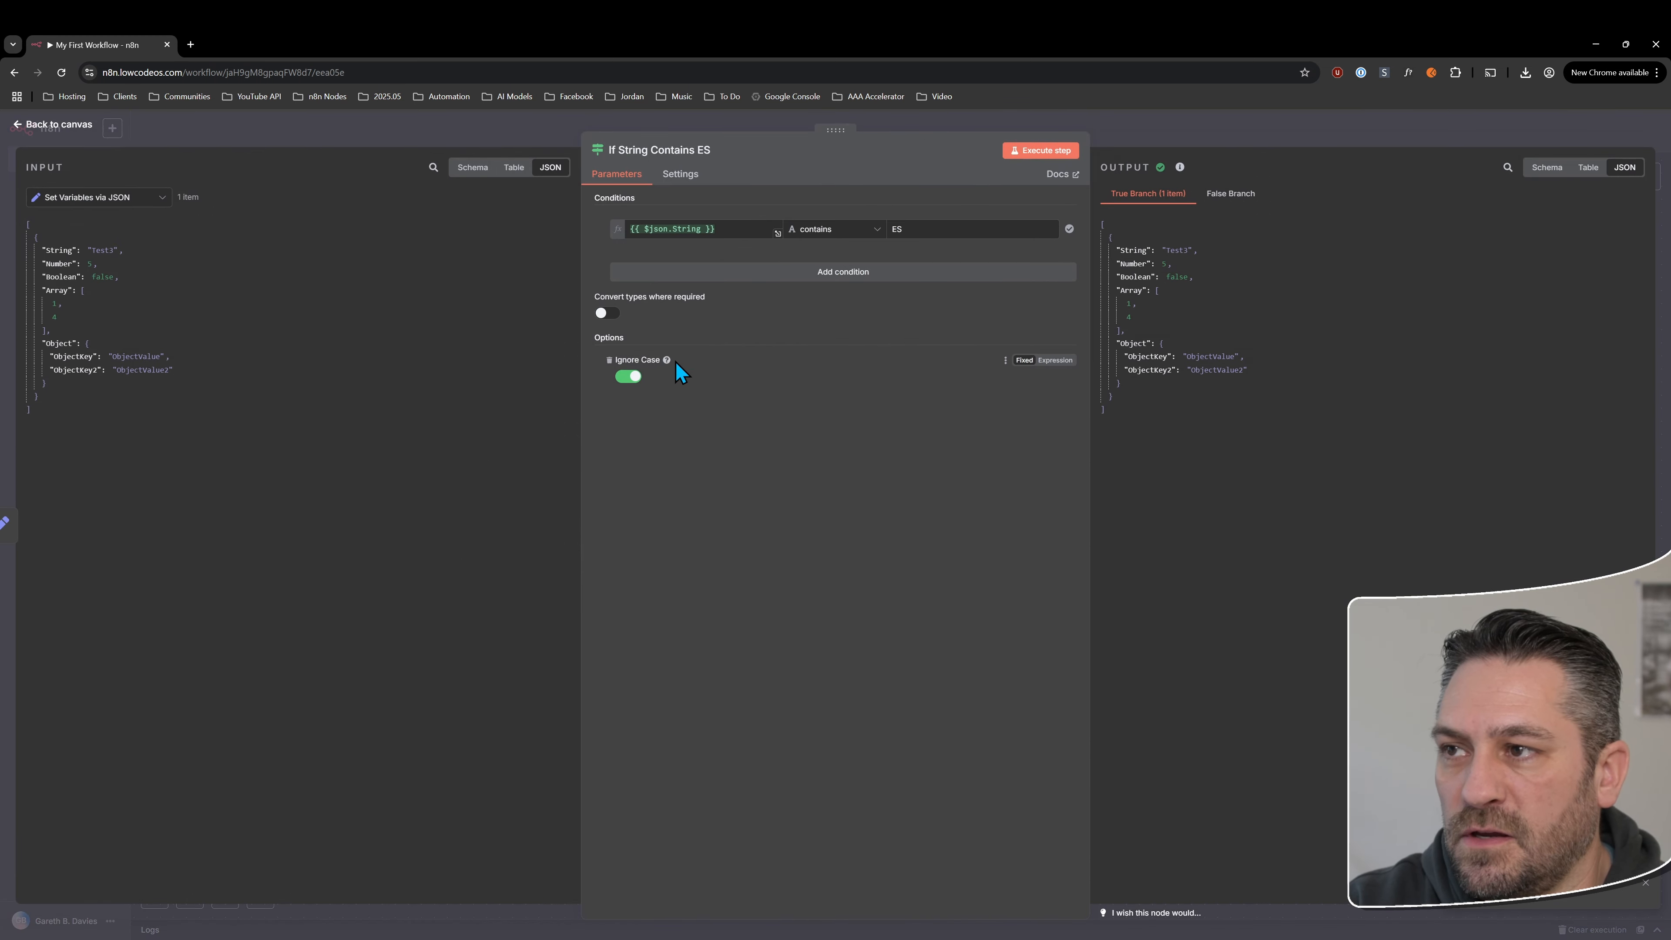
pyautogui.doubleClick(897, 229)
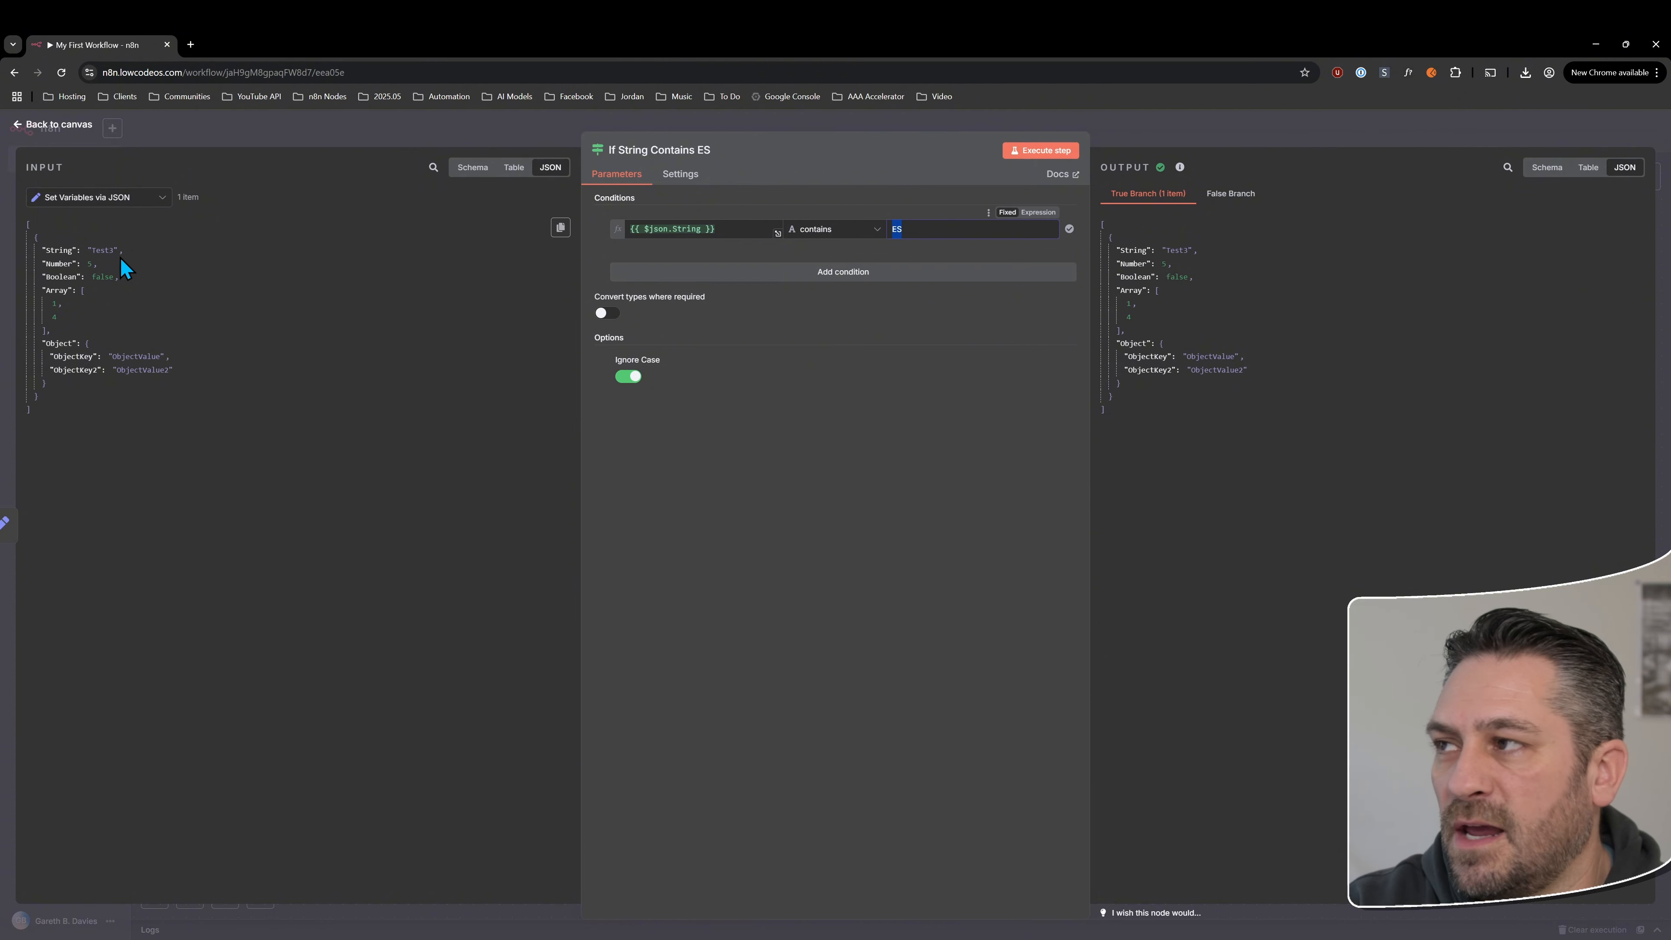
pyautogui.click(50, 126)
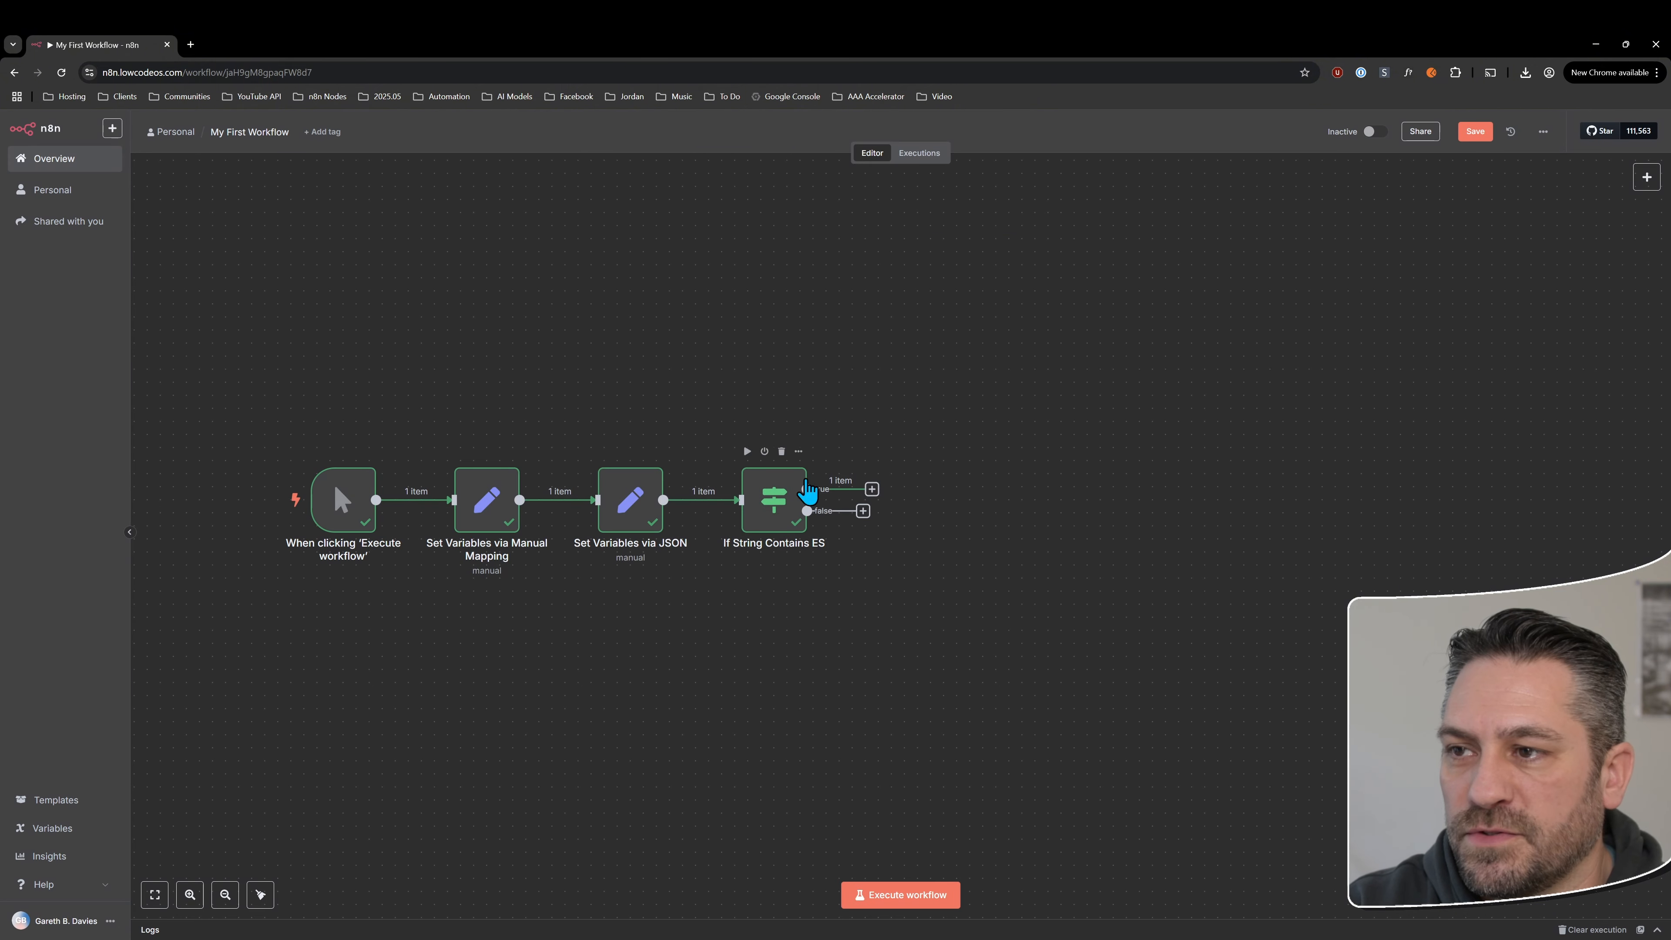
# Add an If node to the true output of the If String Contains ES node and return to the canvas
pyautogui.click(872, 491)
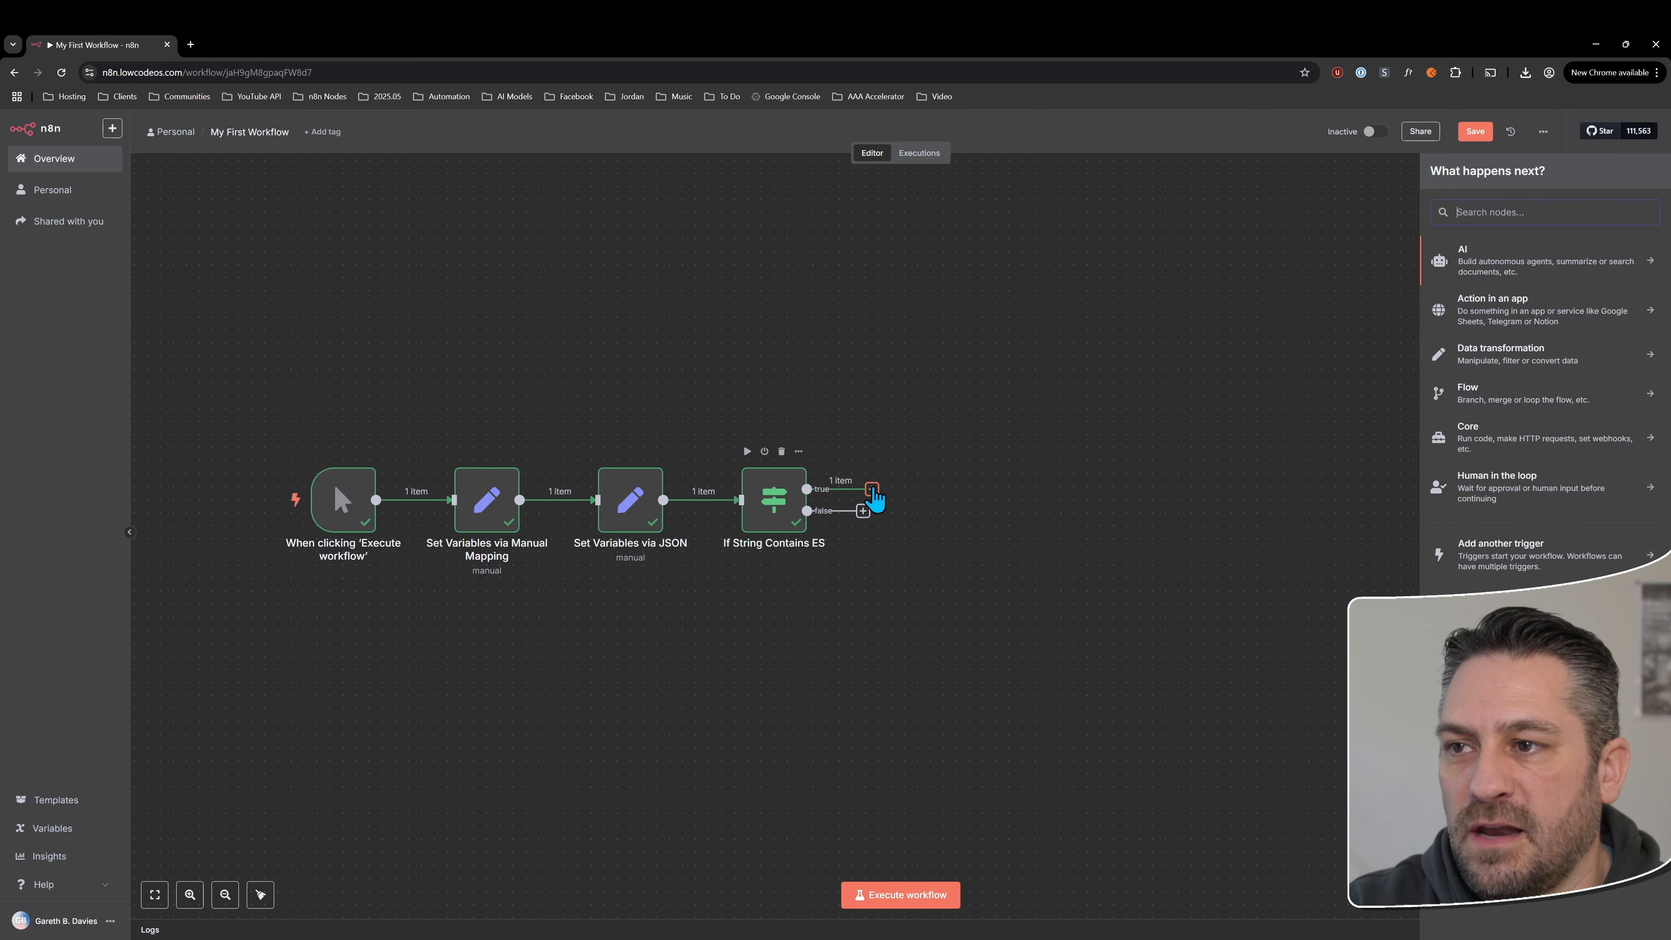
pyautogui.write('if')
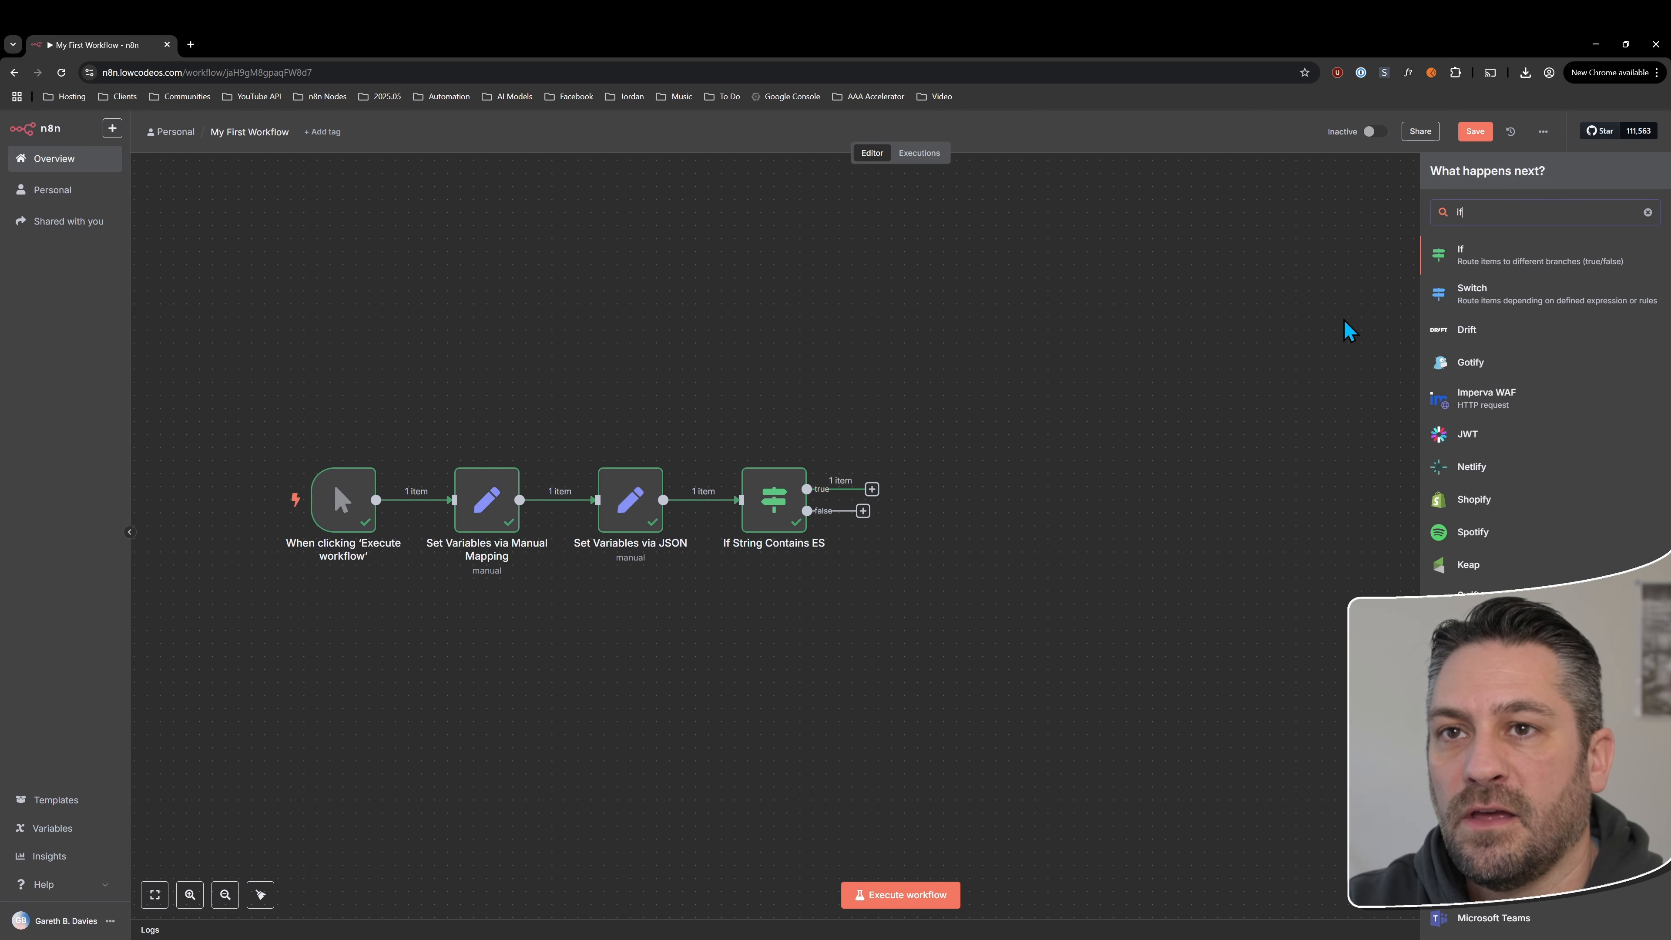
pyautogui.click(1481, 265)
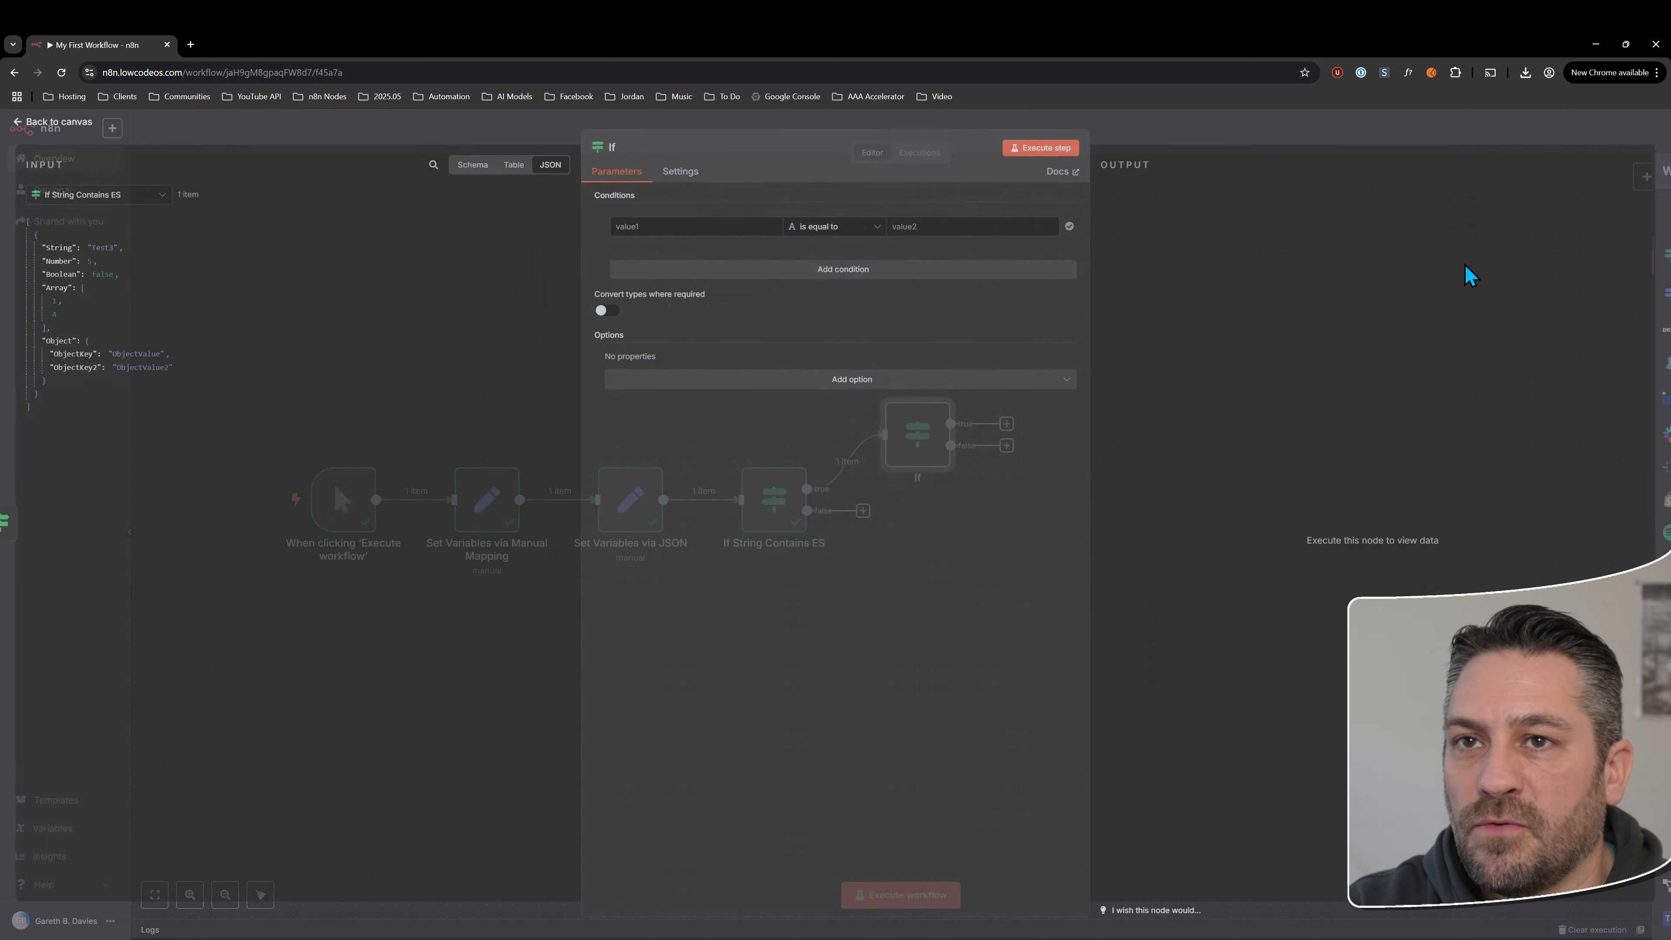
pyautogui.click(63, 124)
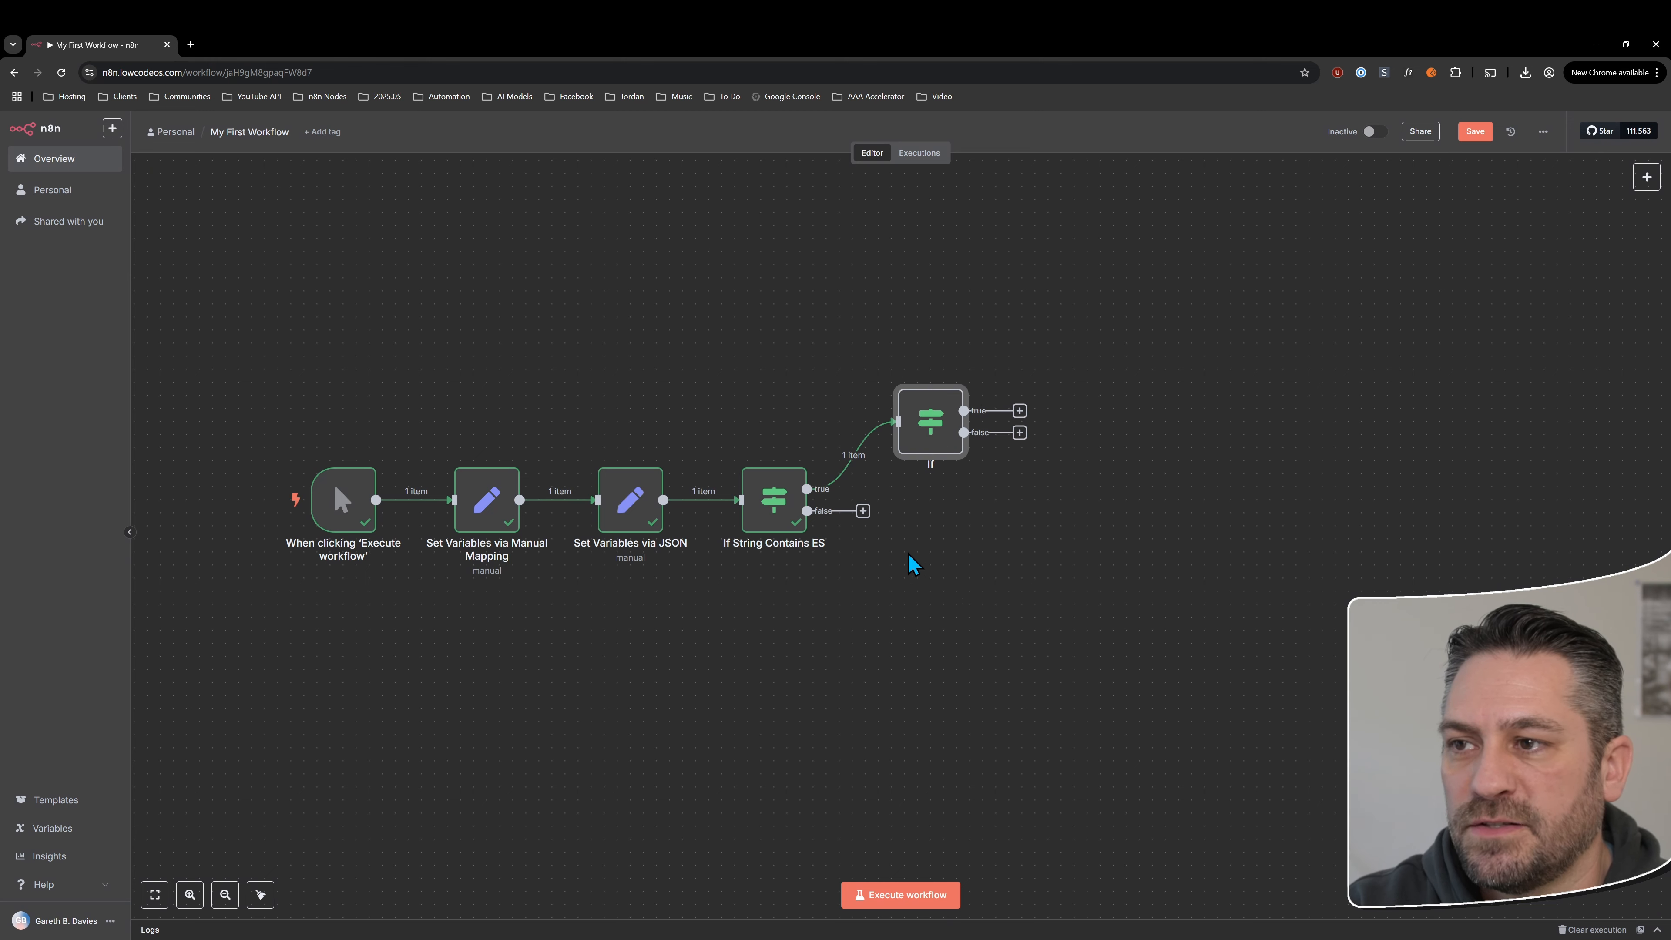
# Add another If node to the false output and line up the two new nodes vertically
pyautogui.click(862, 511)
pyautogui.write('if')
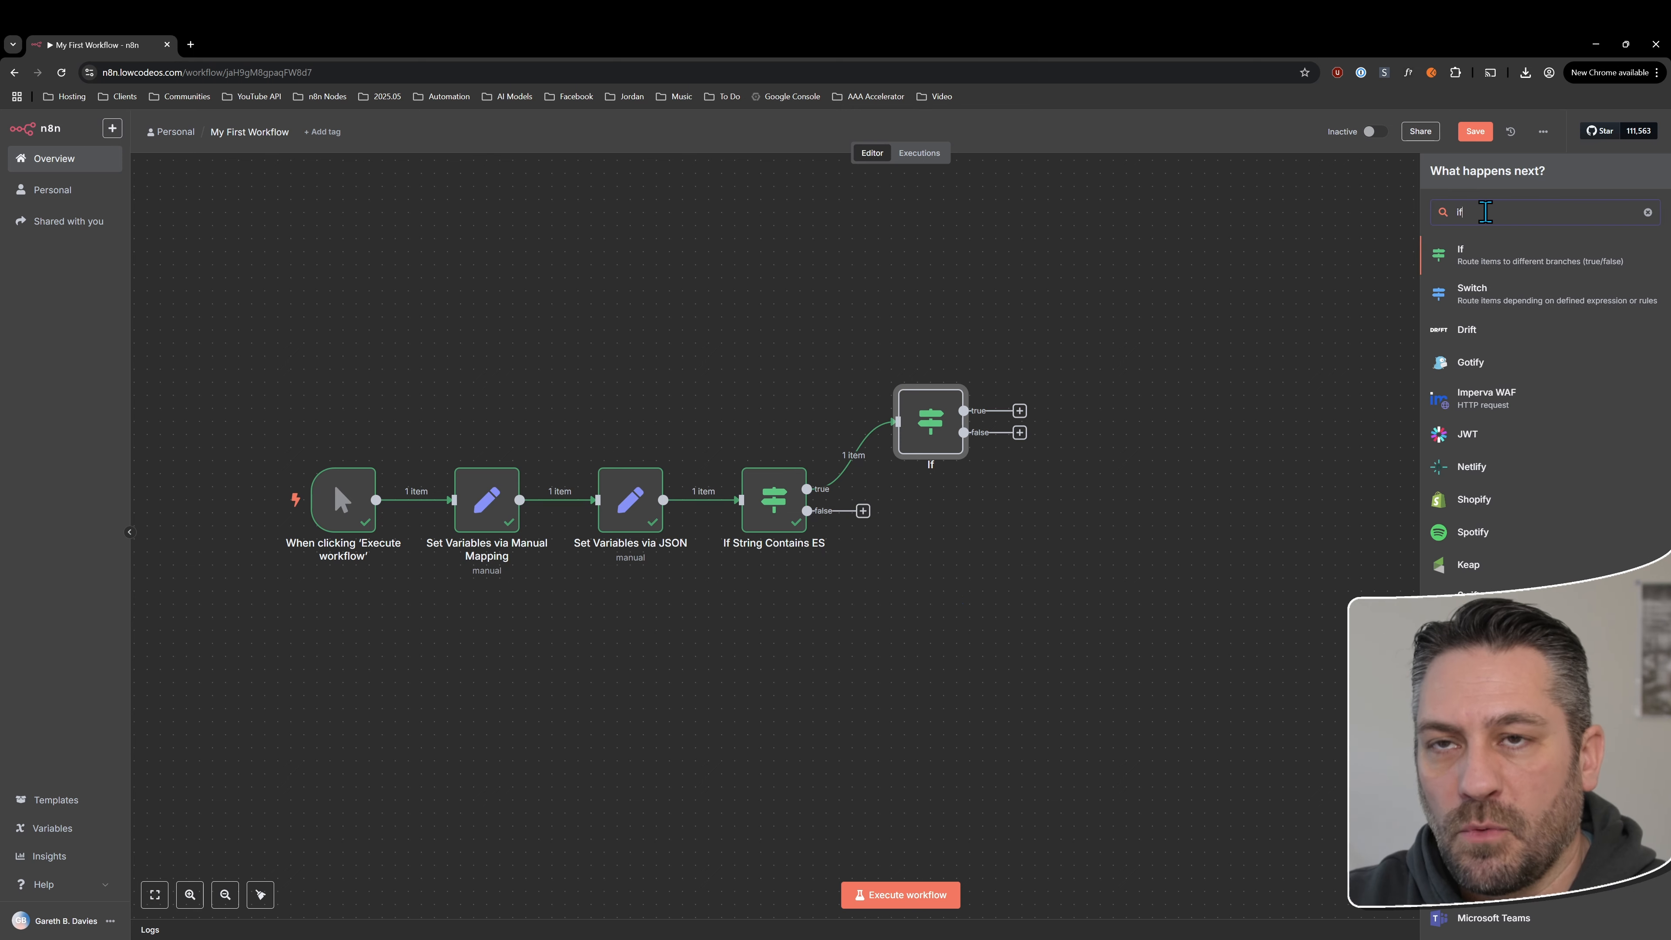
pyautogui.click(1482, 253)
pyautogui.click(124, 122)
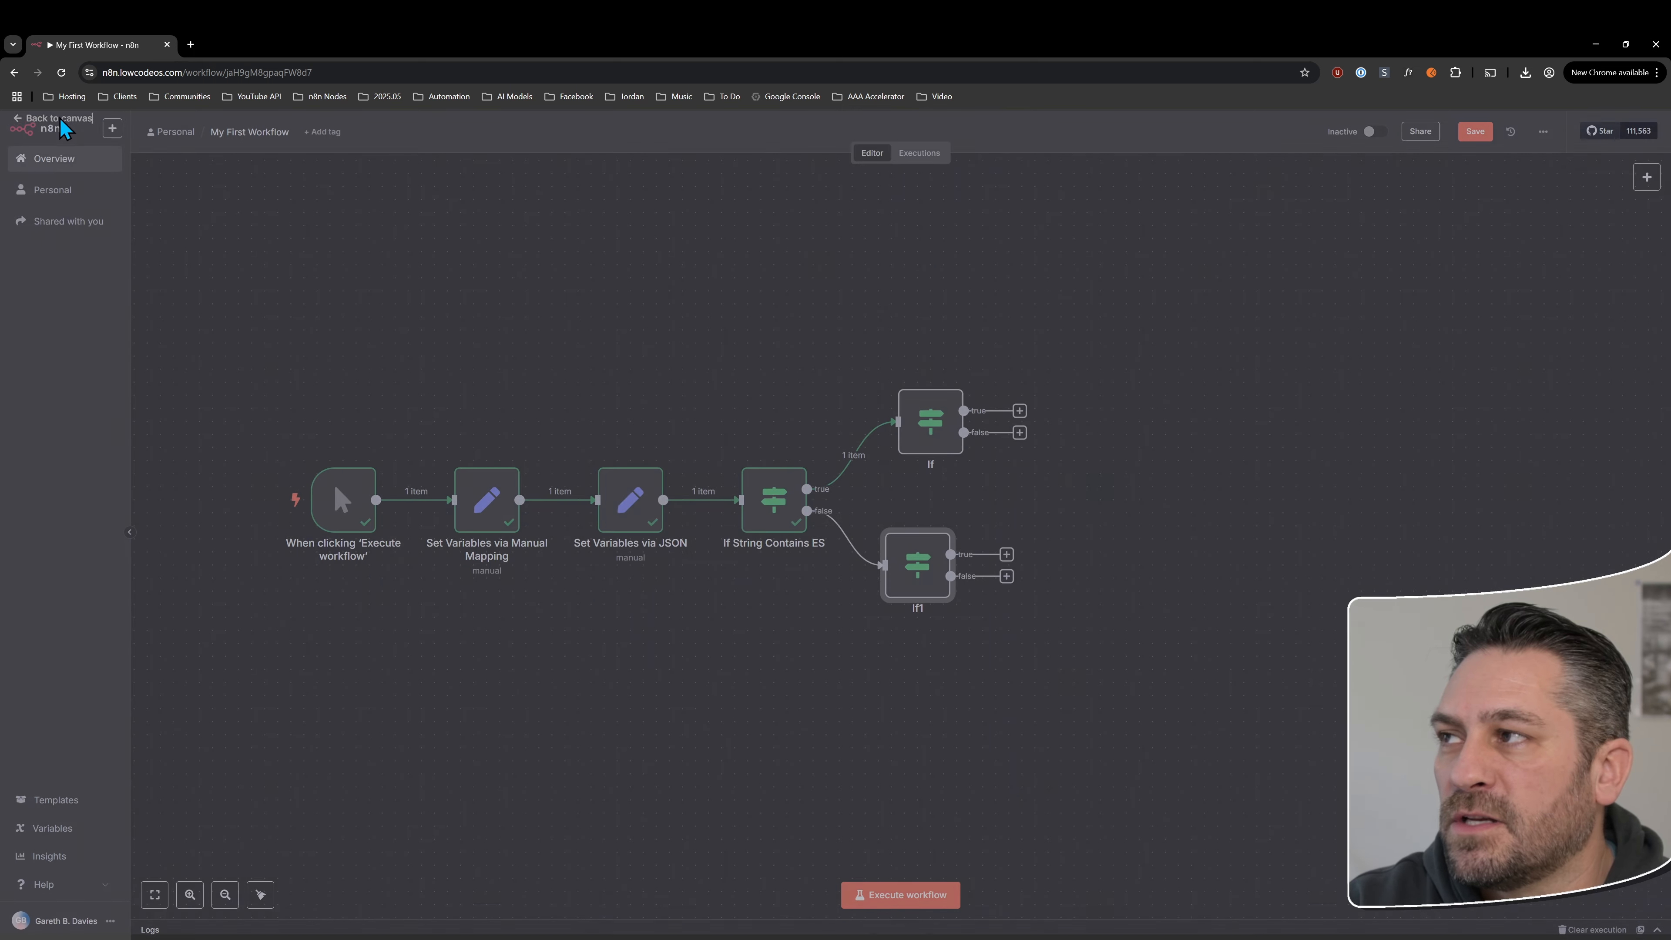
pyautogui.moveTo(923, 439); pyautogui.dragTo(897, 439)
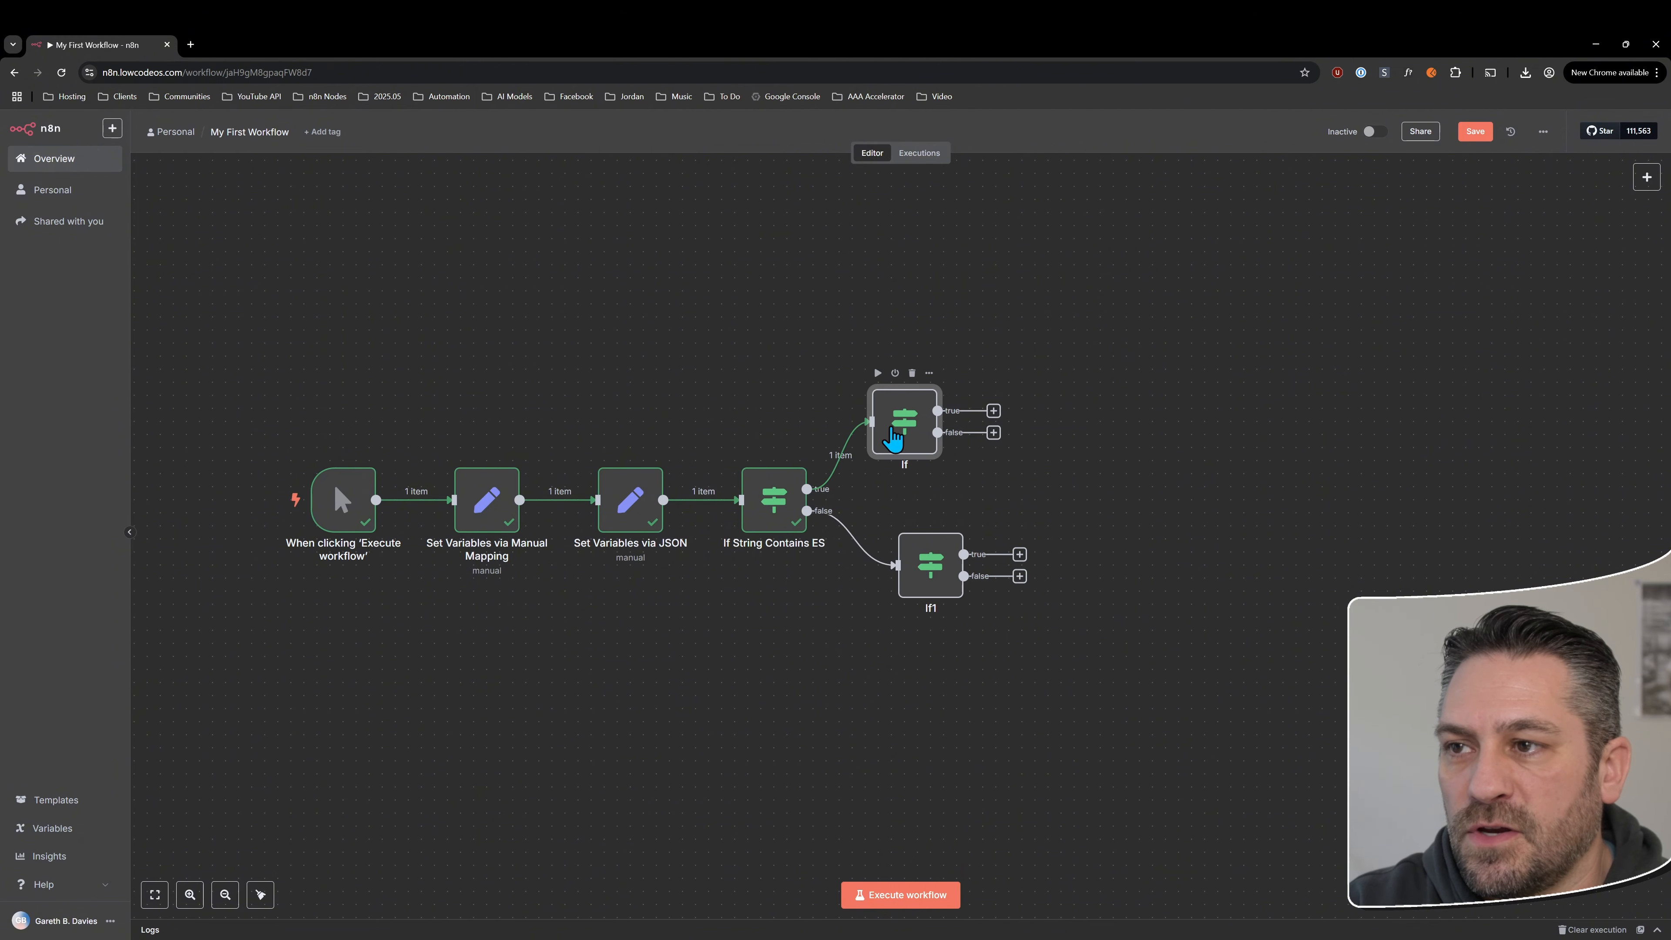
pyautogui.moveTo(899, 570); pyautogui.dragTo(905, 614)
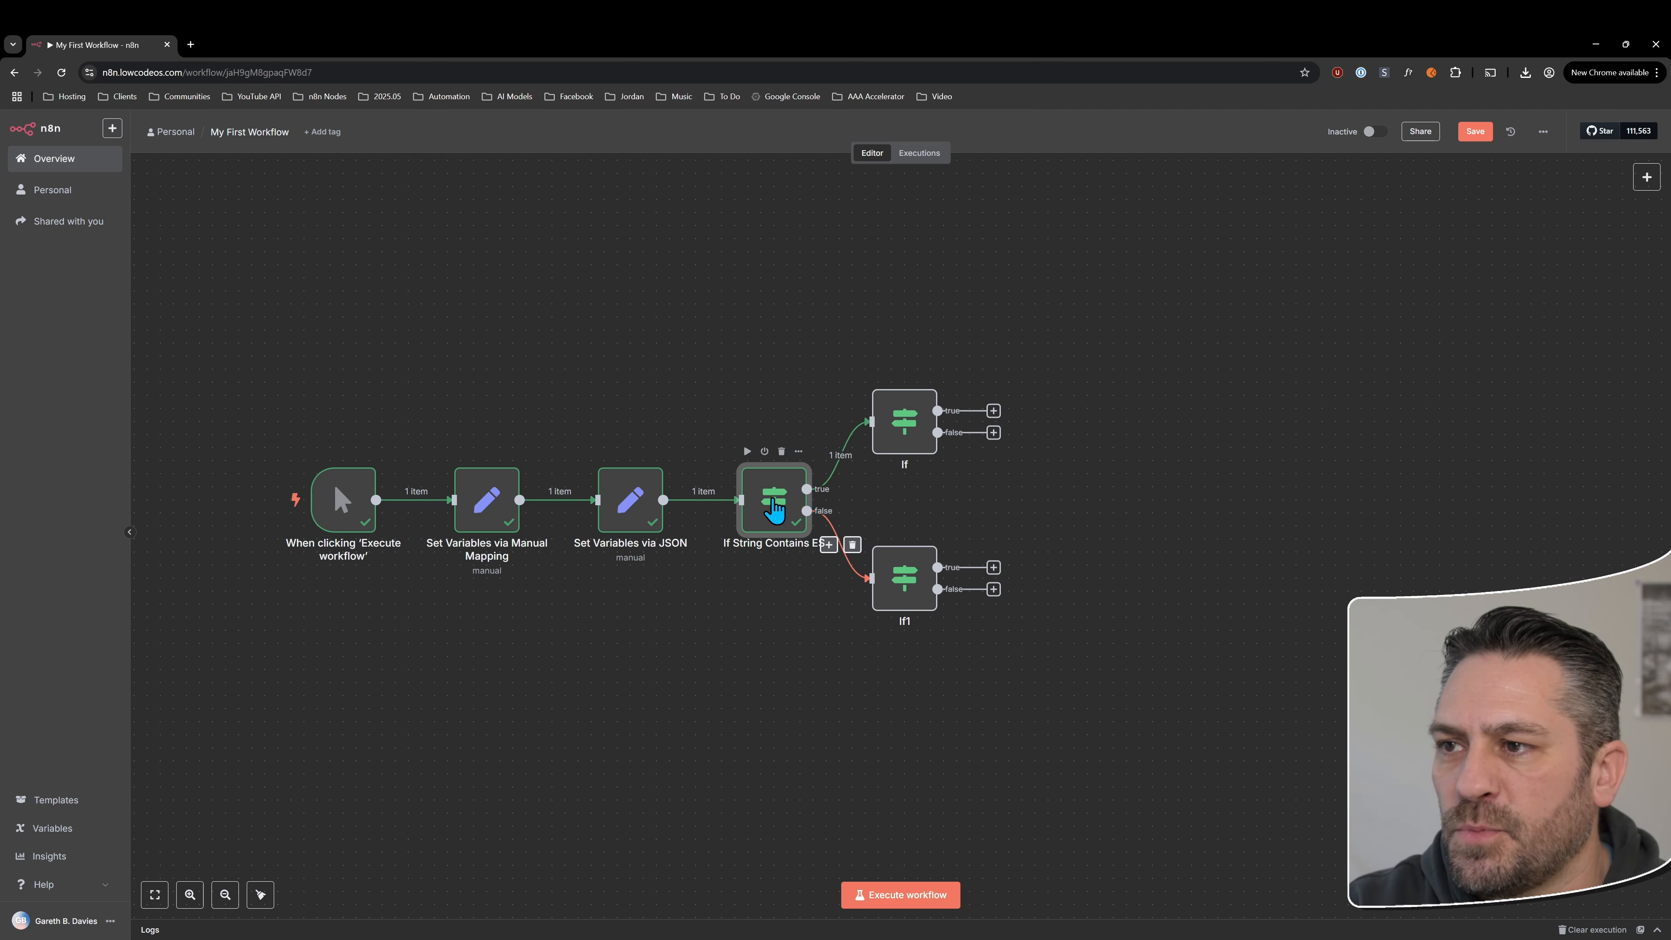
pyautogui.doubleClick(772, 501)
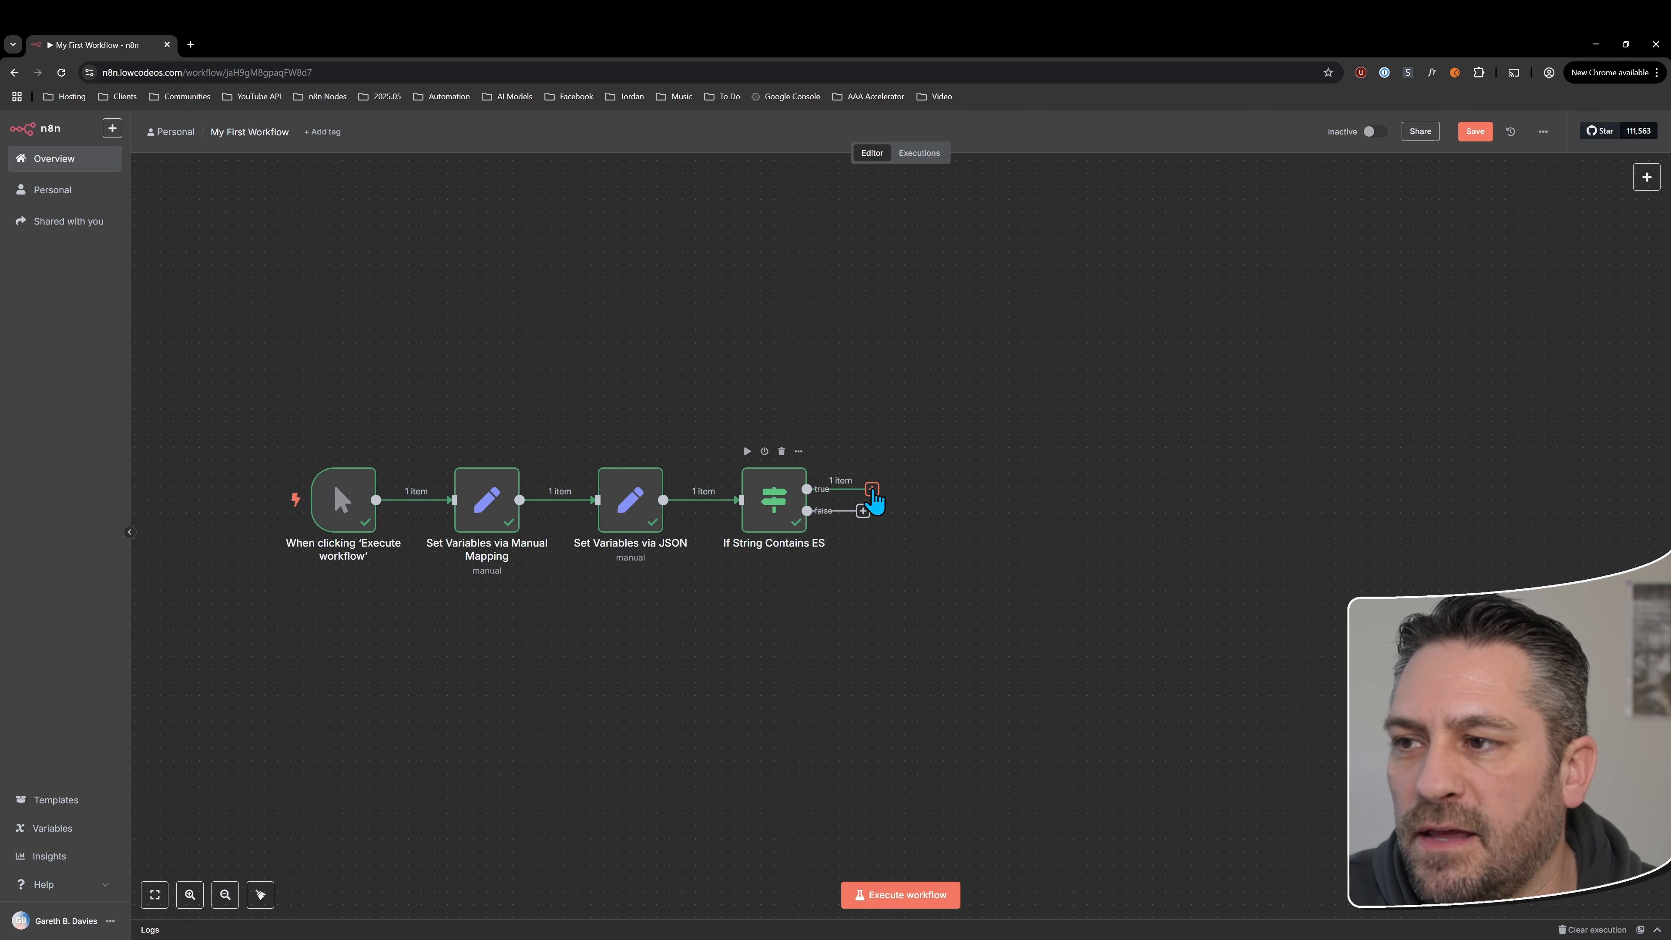
# Add a Filter node from the Flow category to the true output of the If String Contains ES node
pyautogui.click(872, 489)
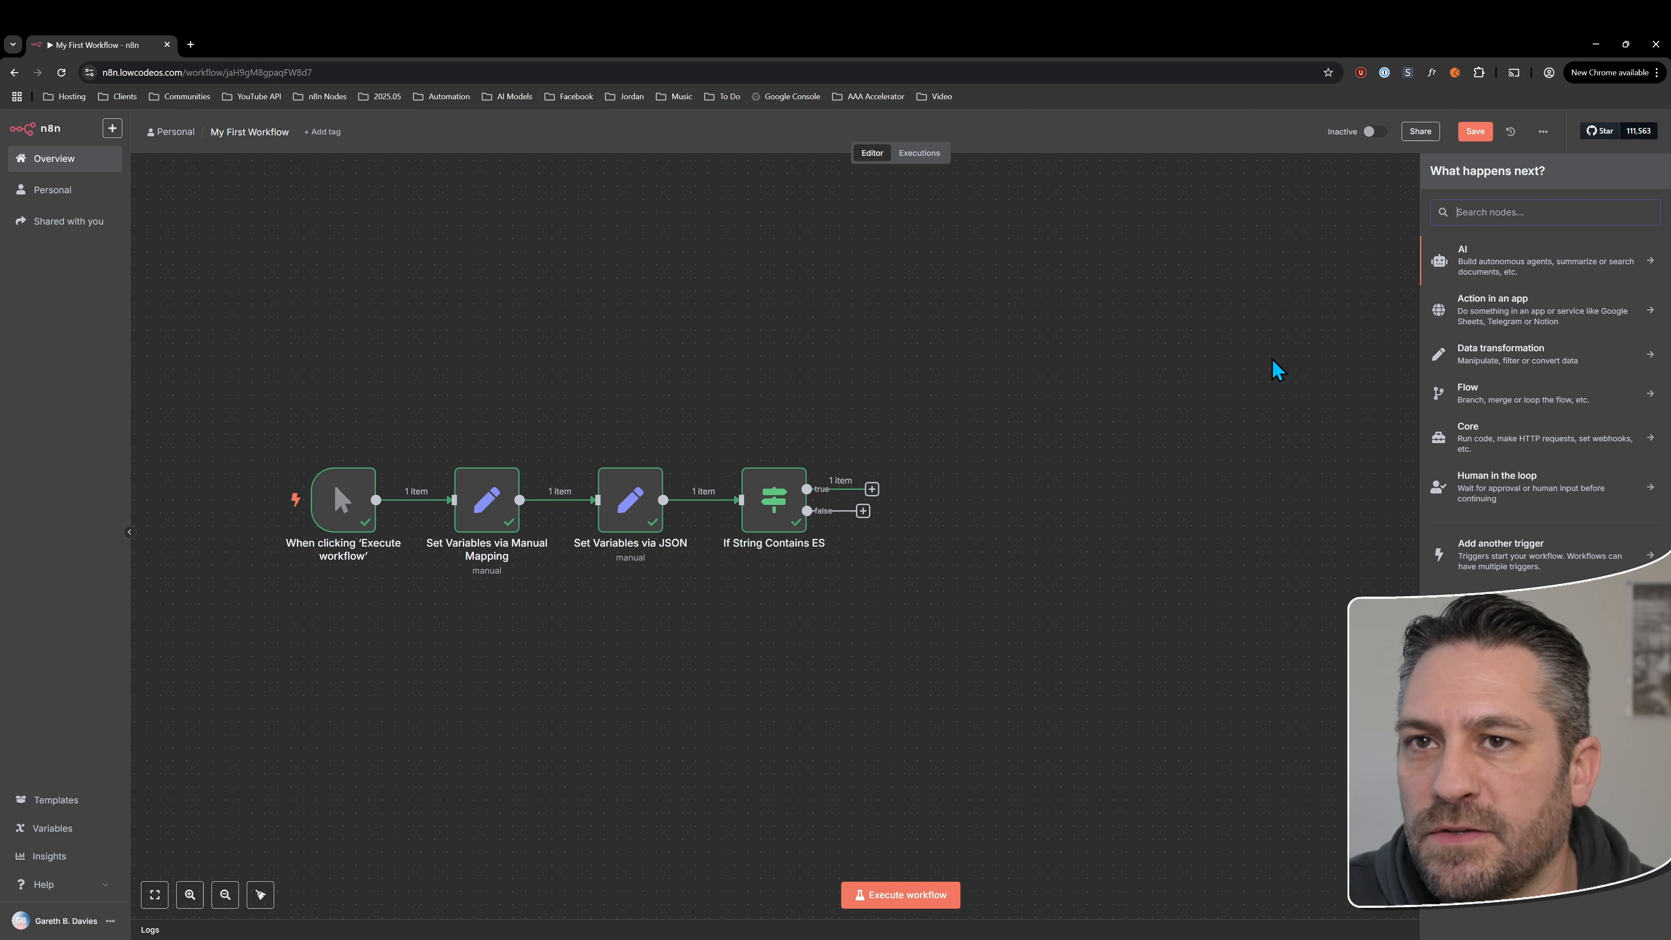
pyautogui.click(1483, 395)
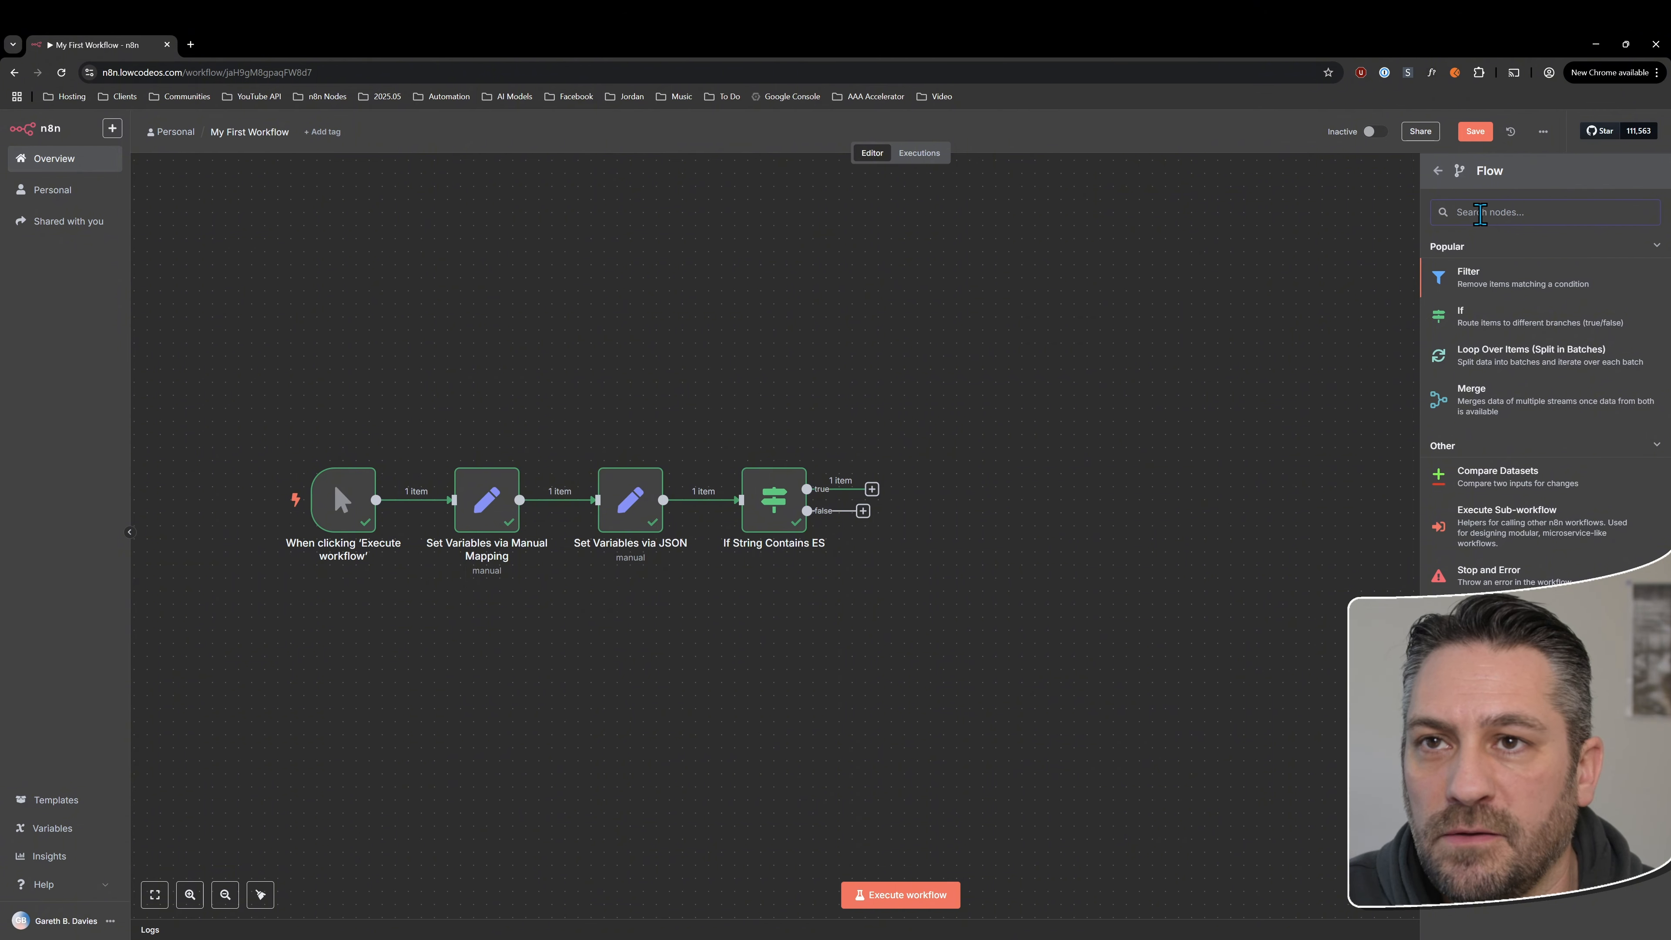
pyautogui.click(1476, 280)
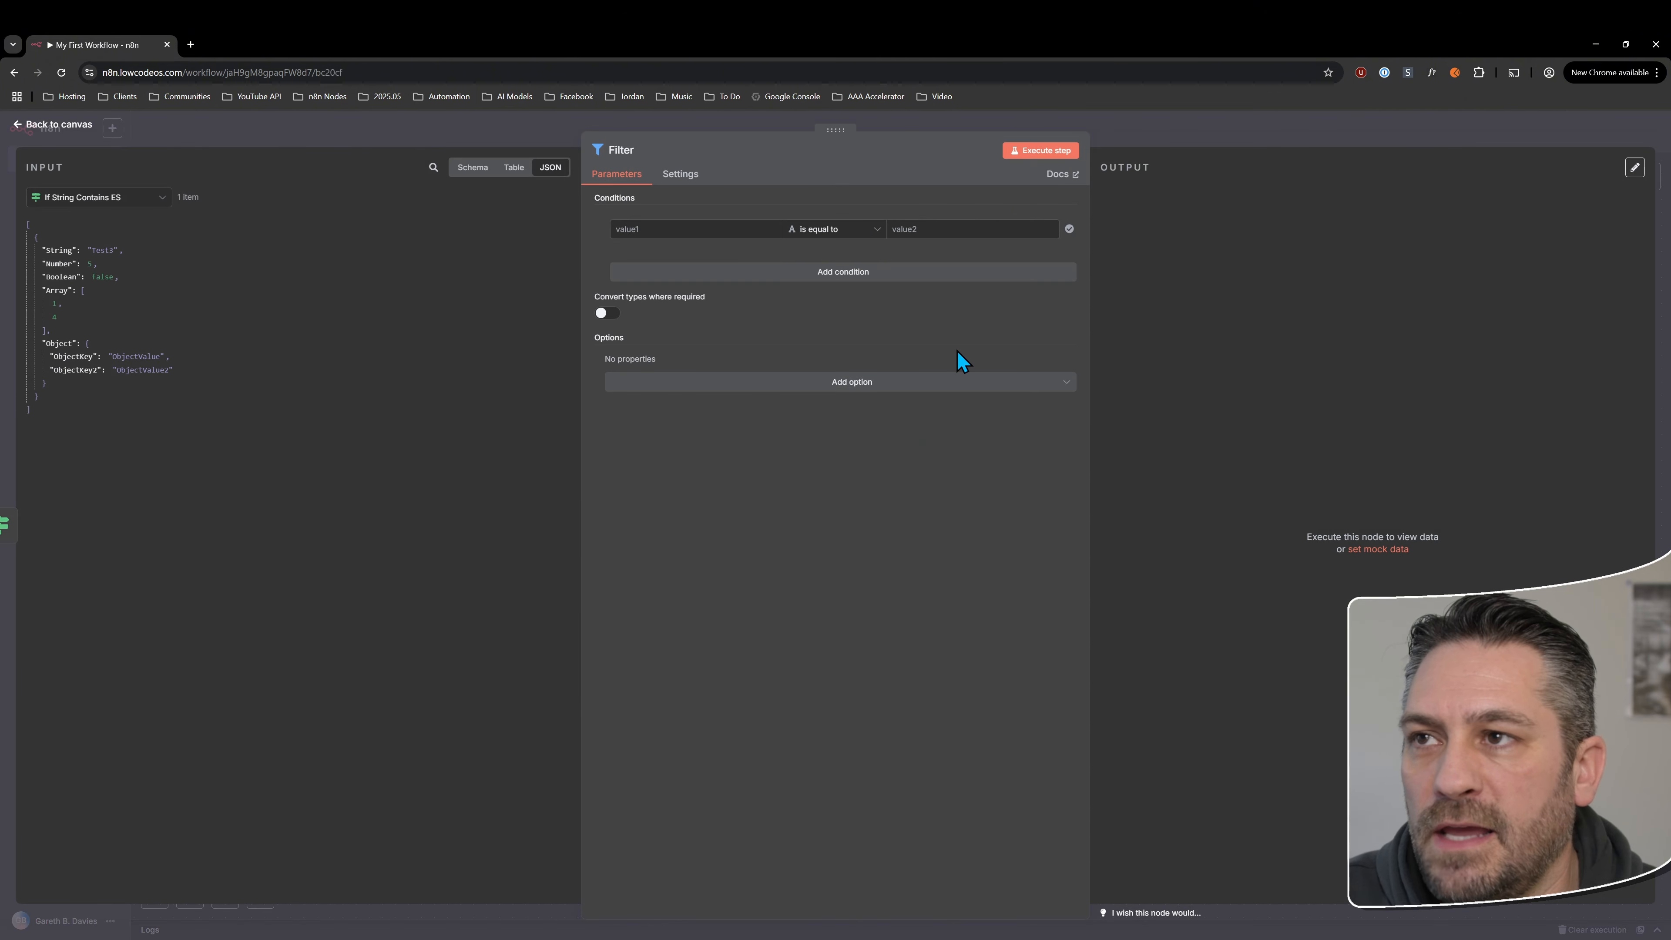
pyautogui.click(66, 139)
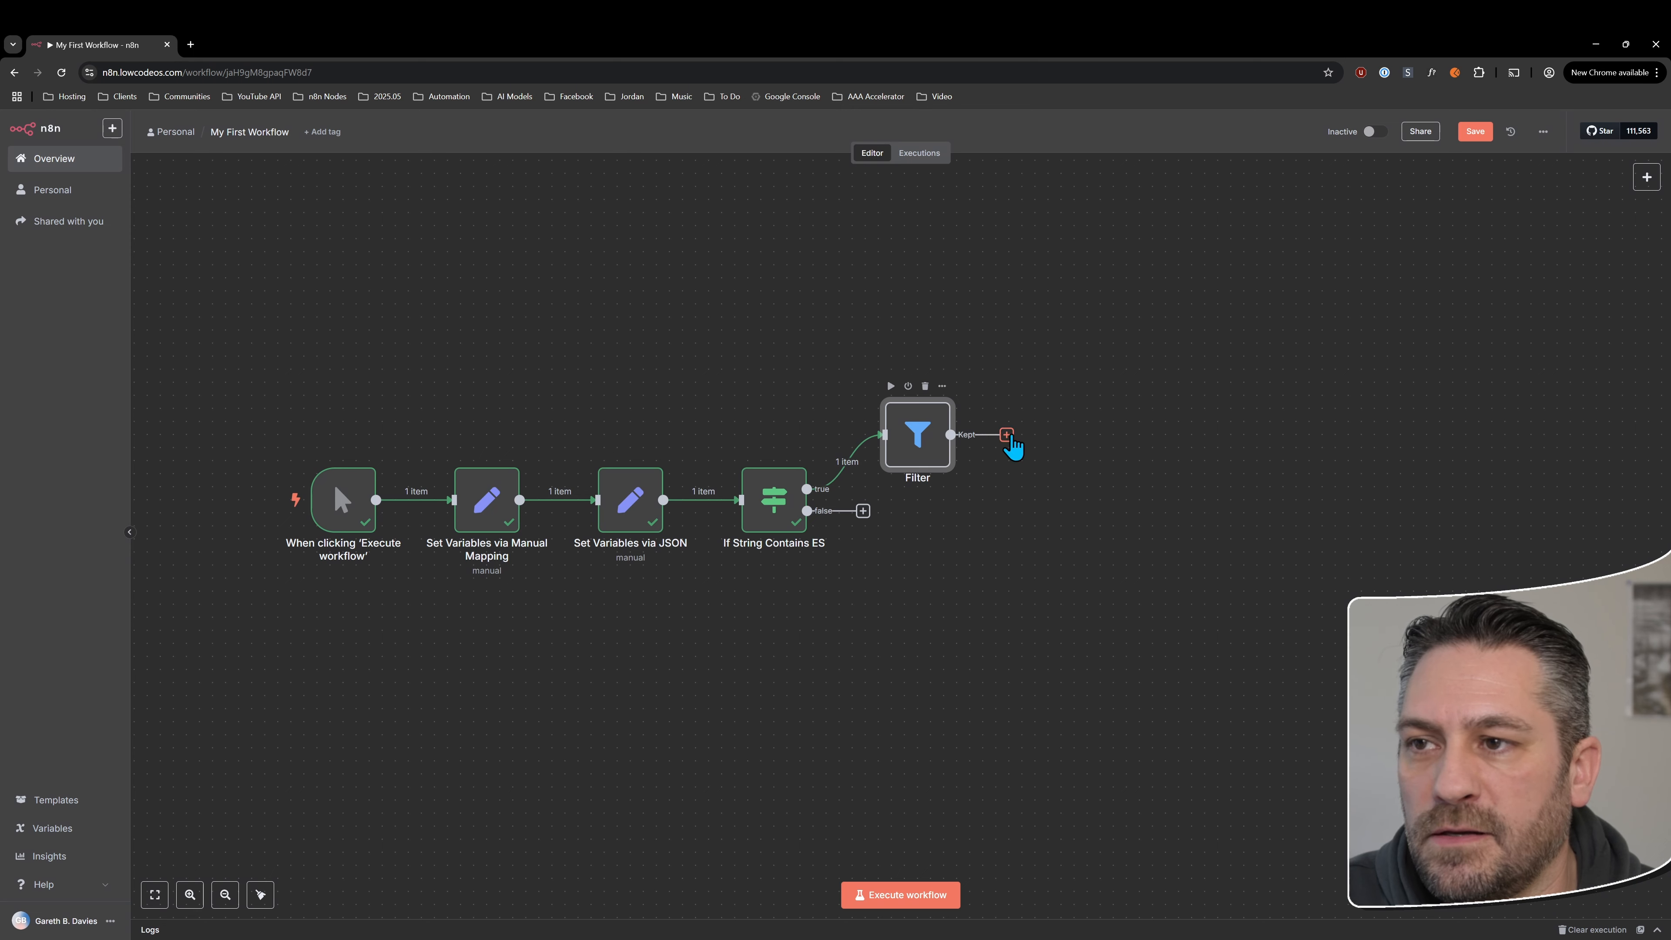
pyautogui.click(1006, 435)
pyautogui.write('filt')
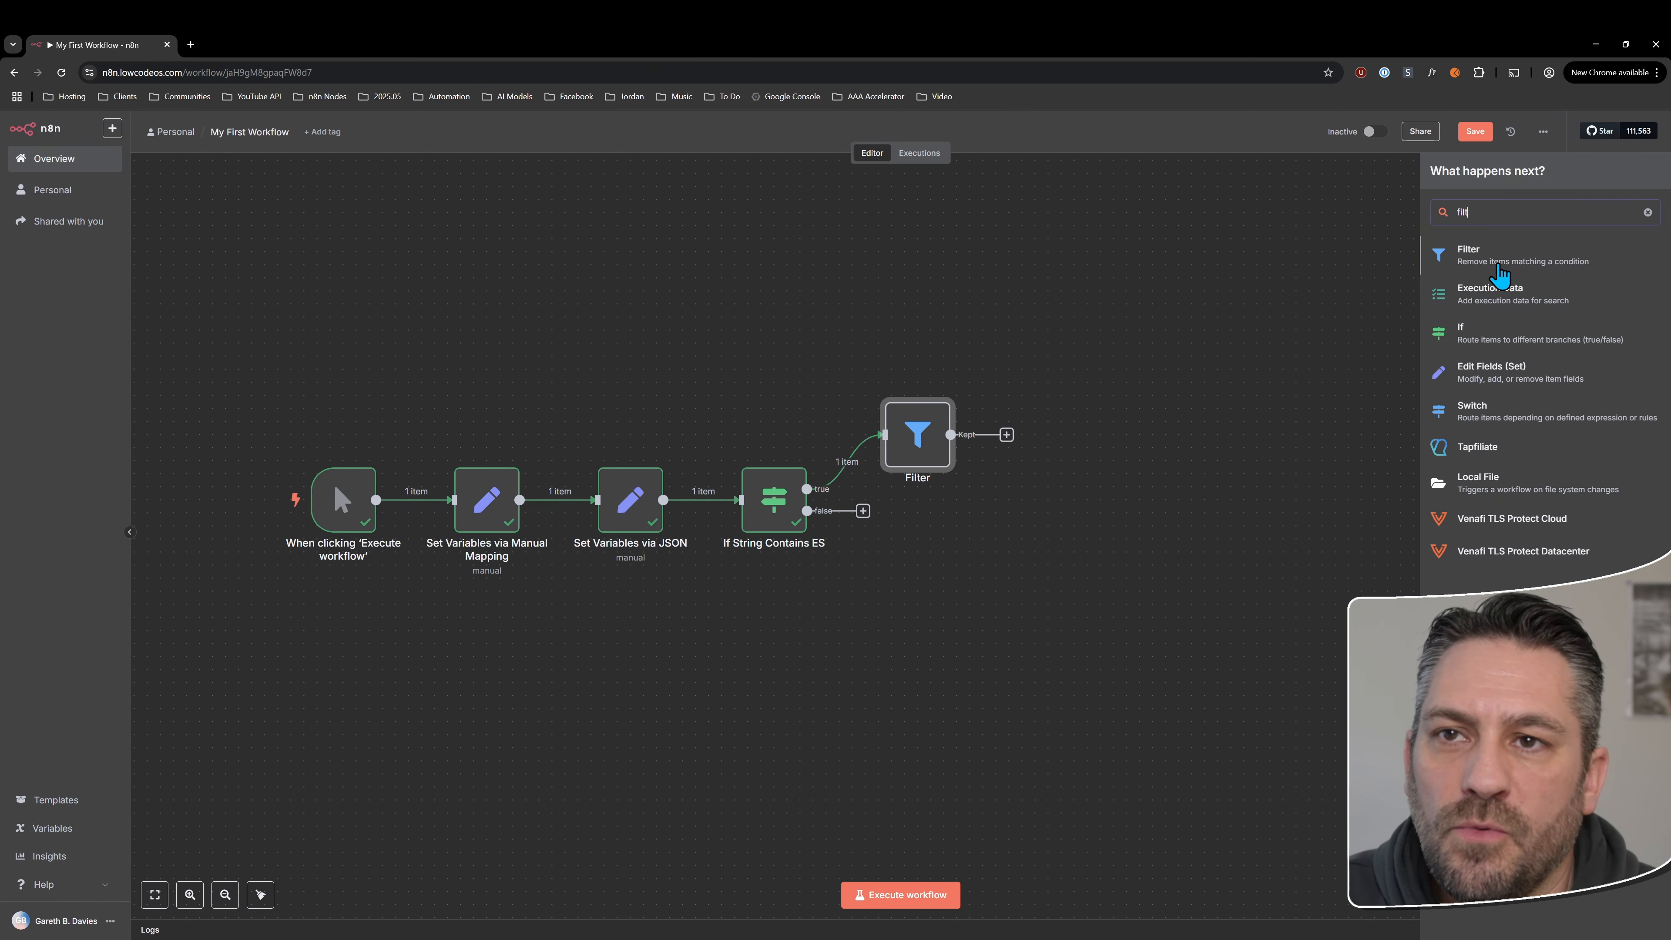
pyautogui.click(1134, 428)
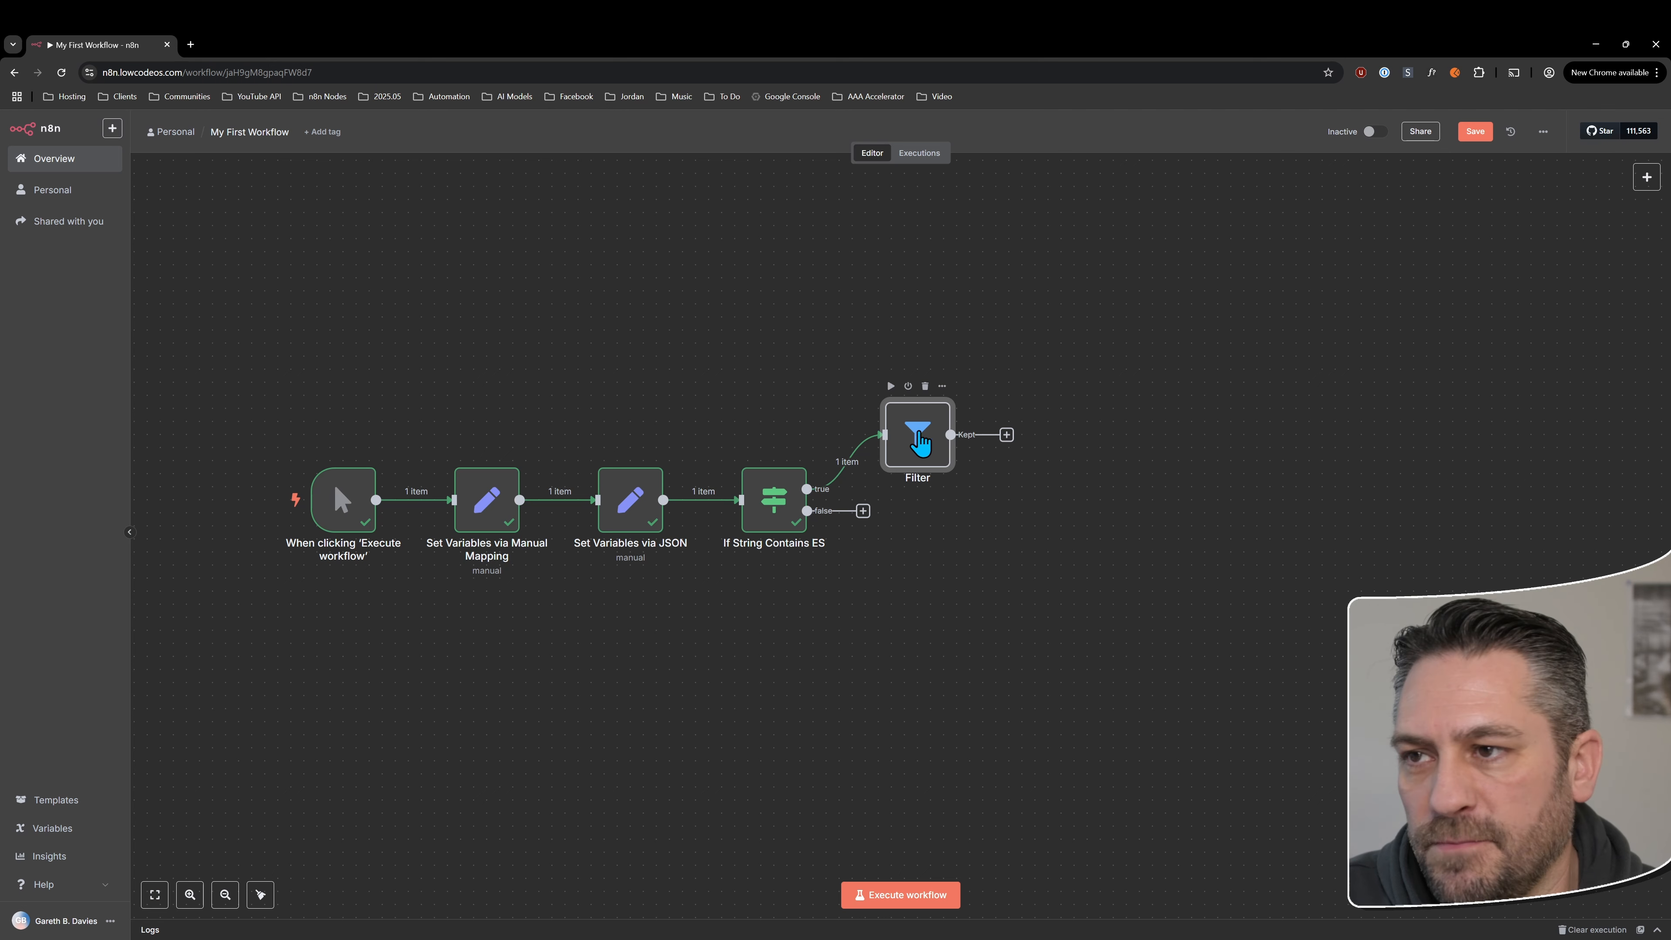
# Align the Filter node with the If String Contains ES node and give it a second, empty condition joined by AND
pyautogui.moveTo(923, 443); pyautogui.dragTo(935, 508)
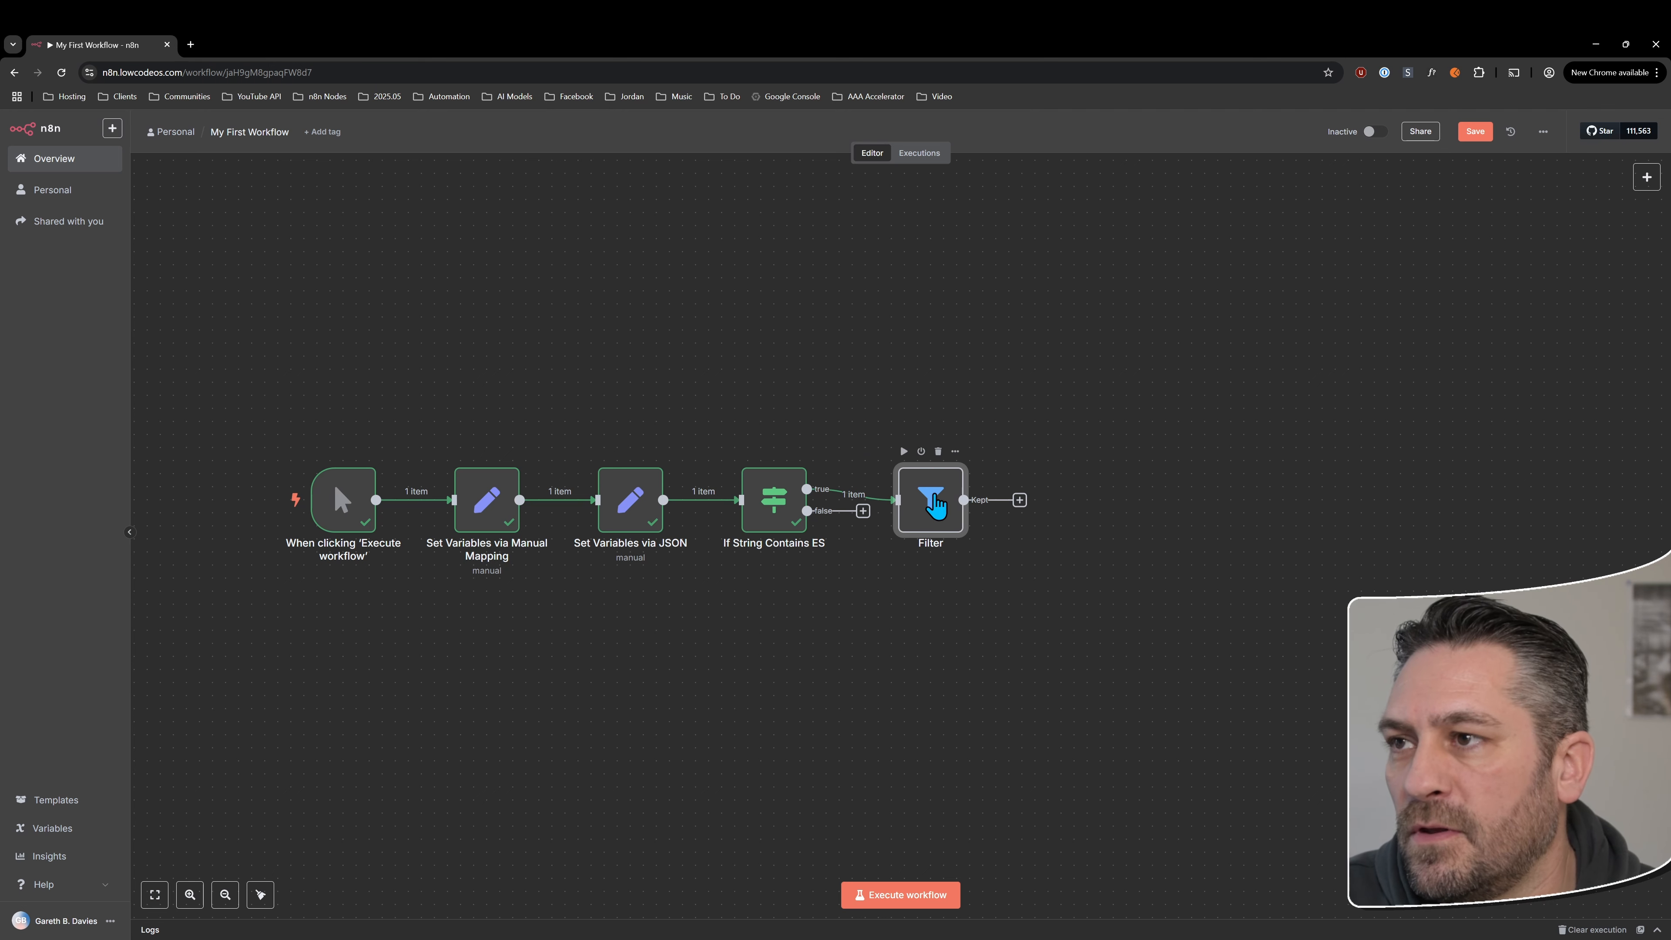
pyautogui.doubleClick(935, 507)
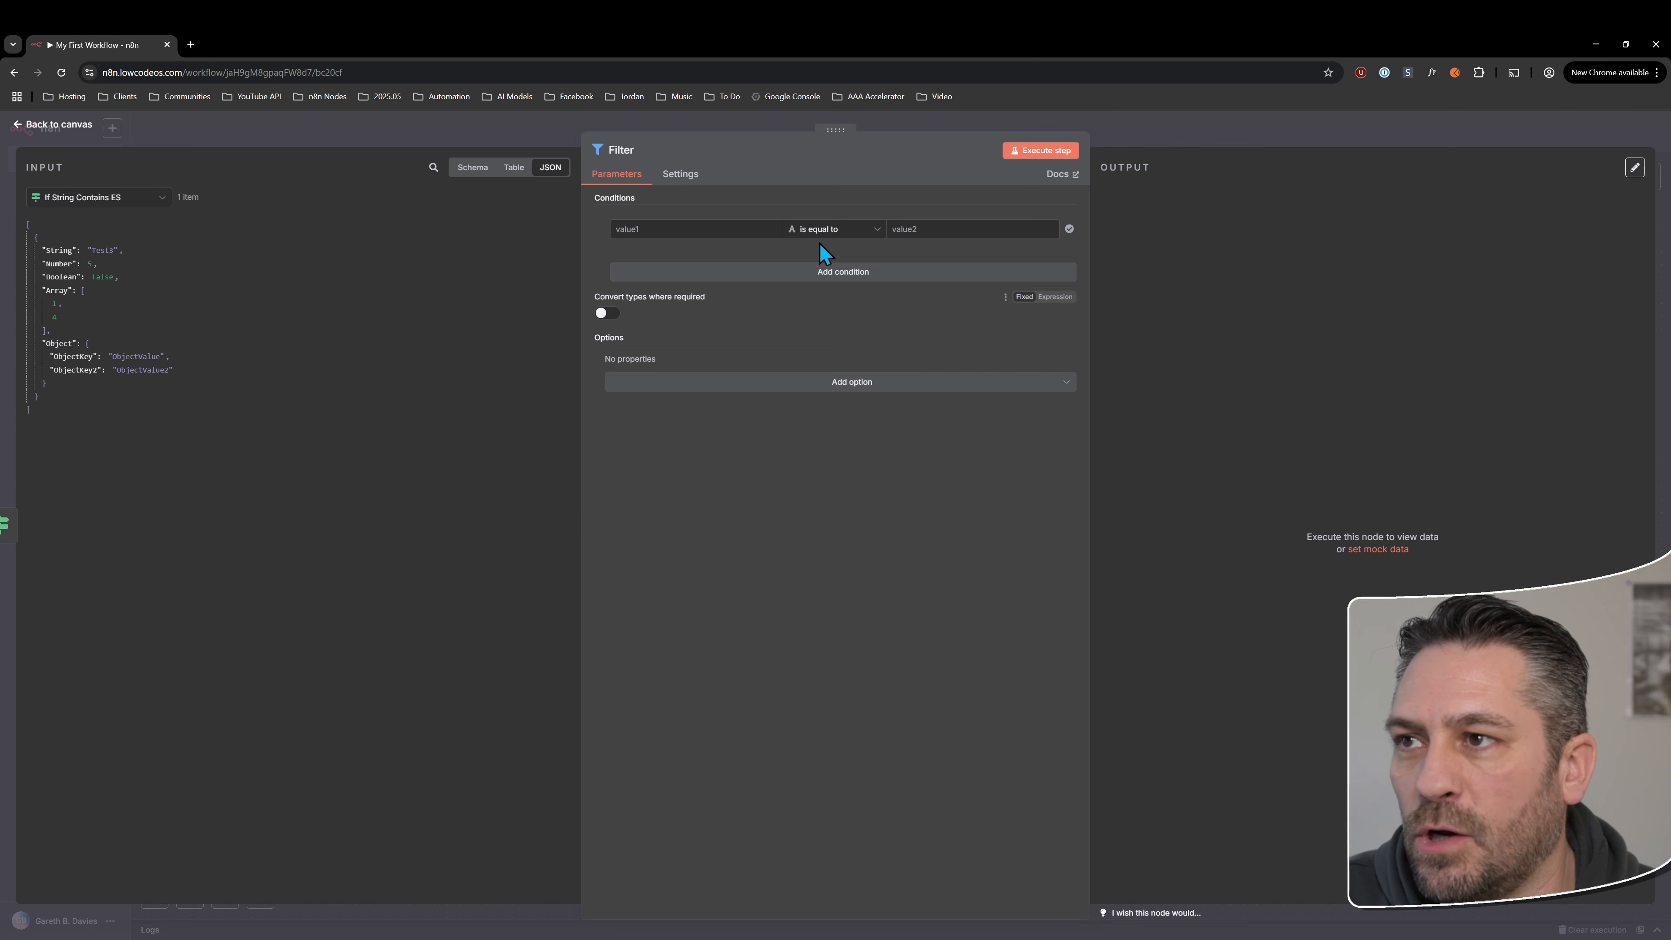
pyautogui.click(729, 278)
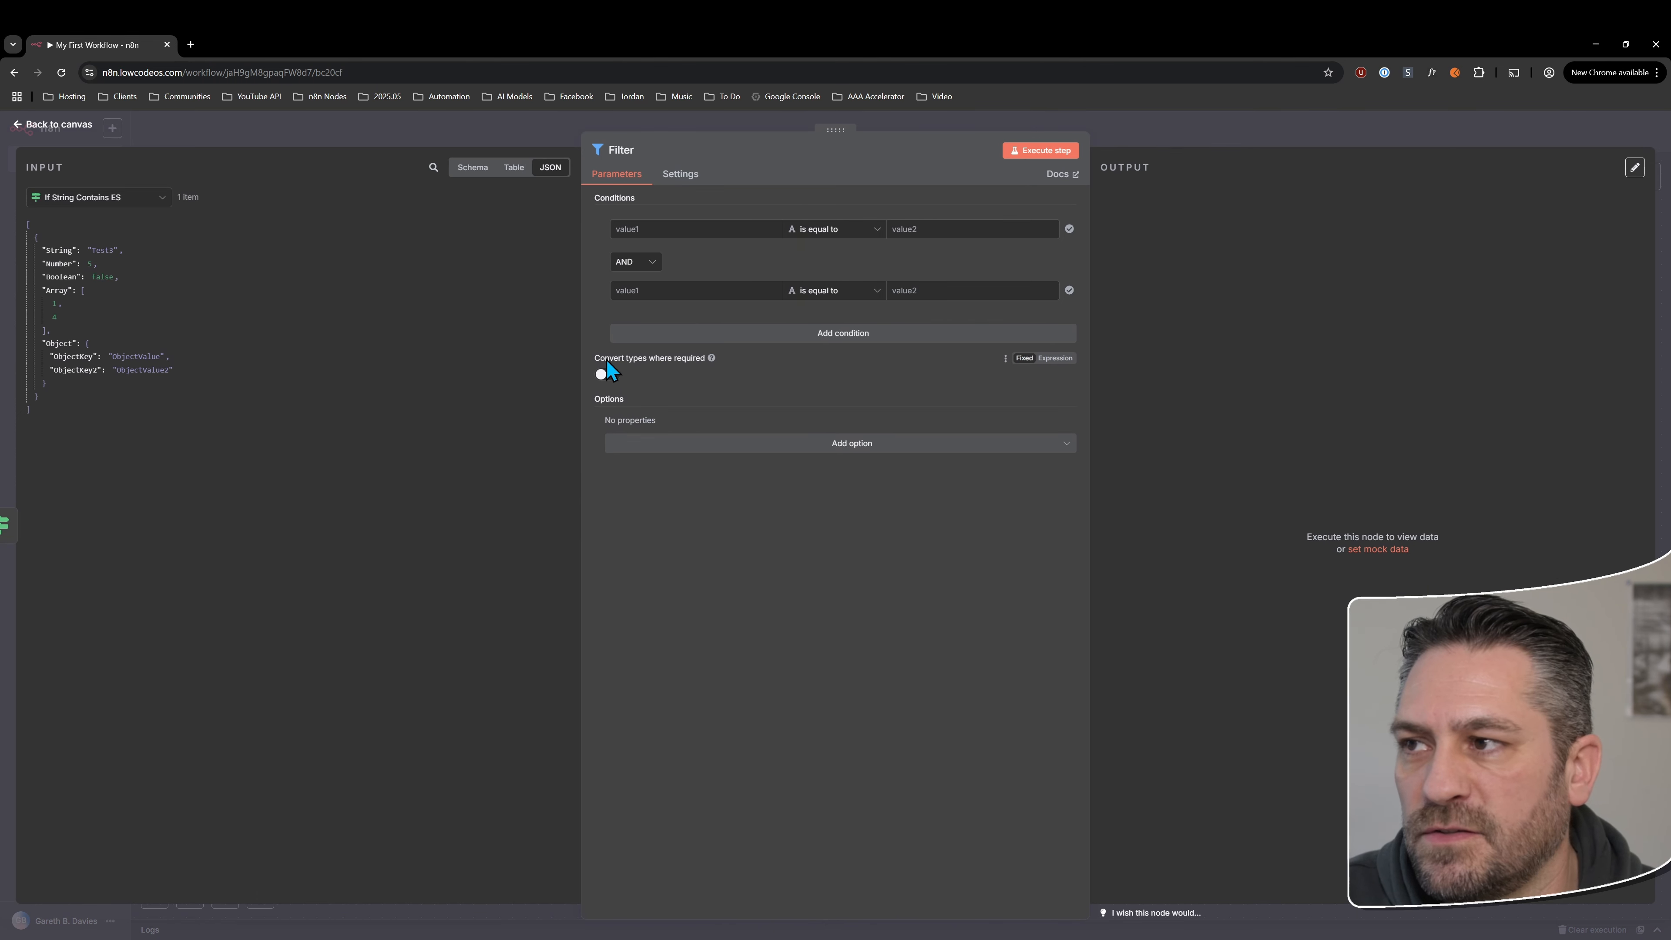
pyautogui.click(750, 446)
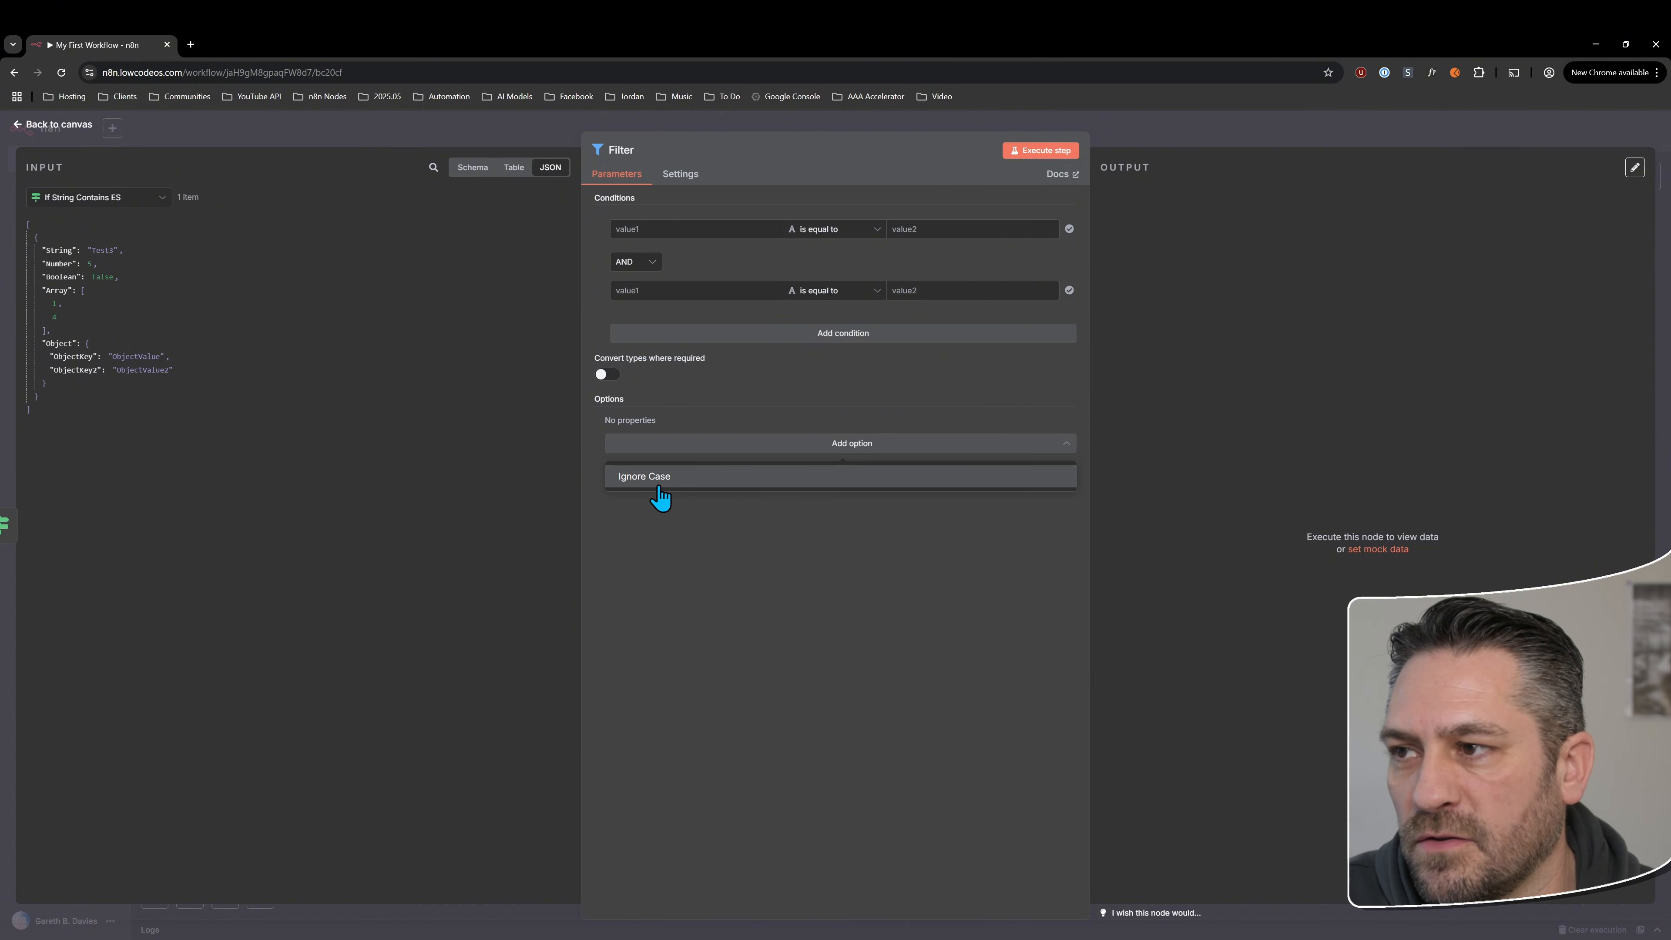
pyautogui.click(709, 587)
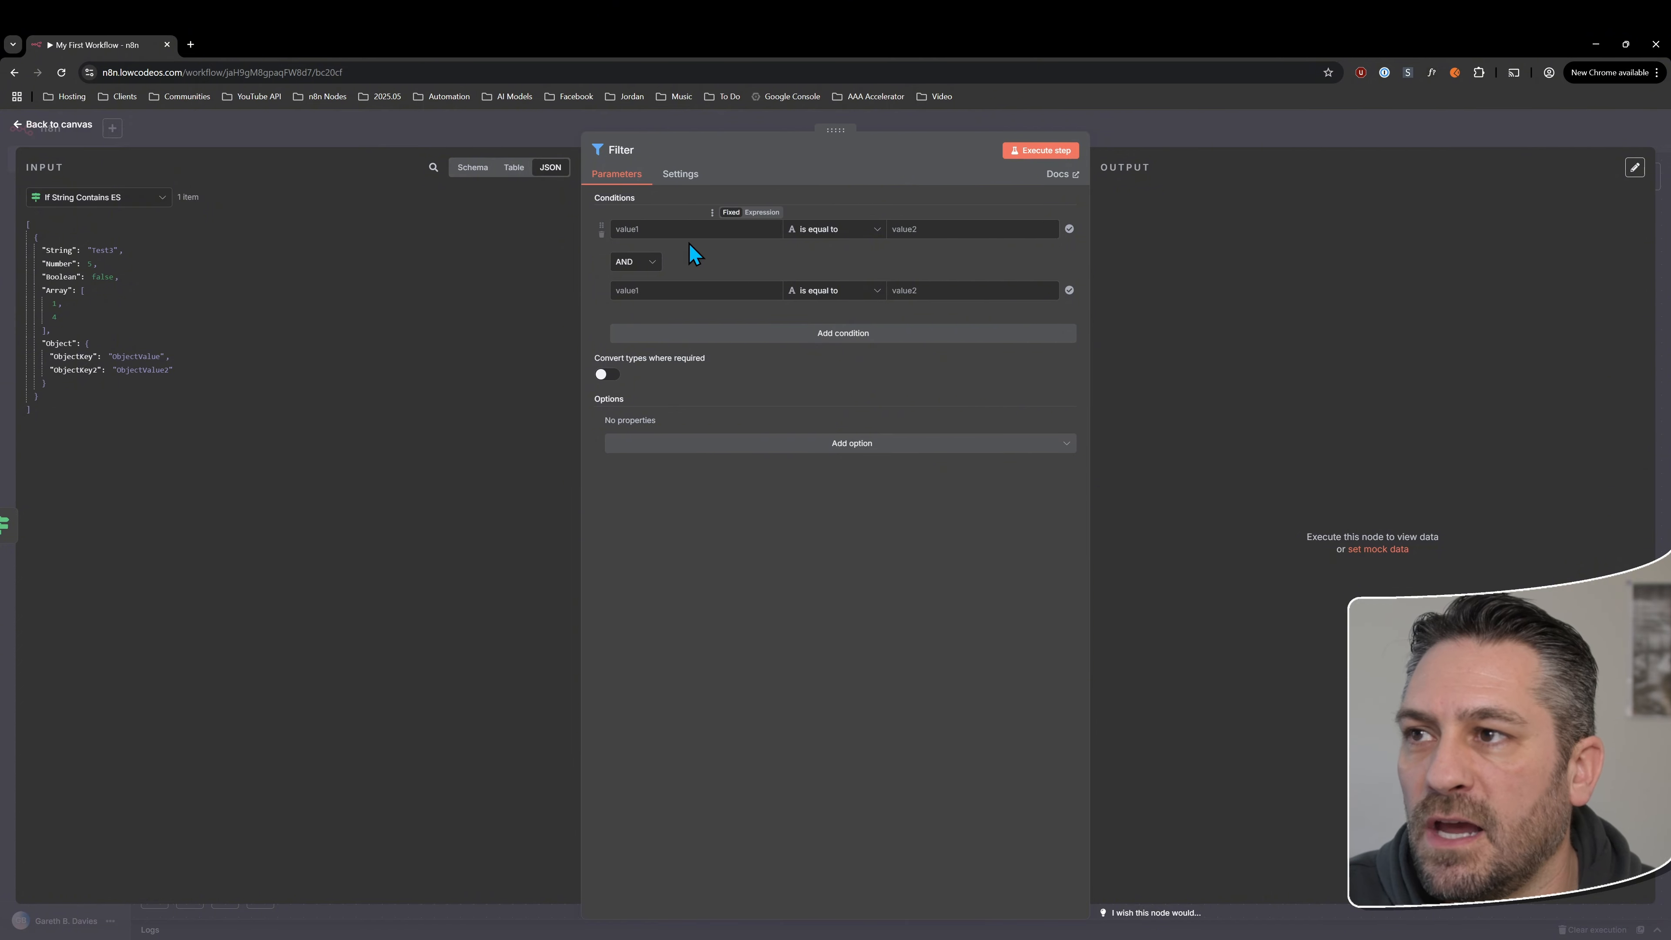
pyautogui.click(921, 229)
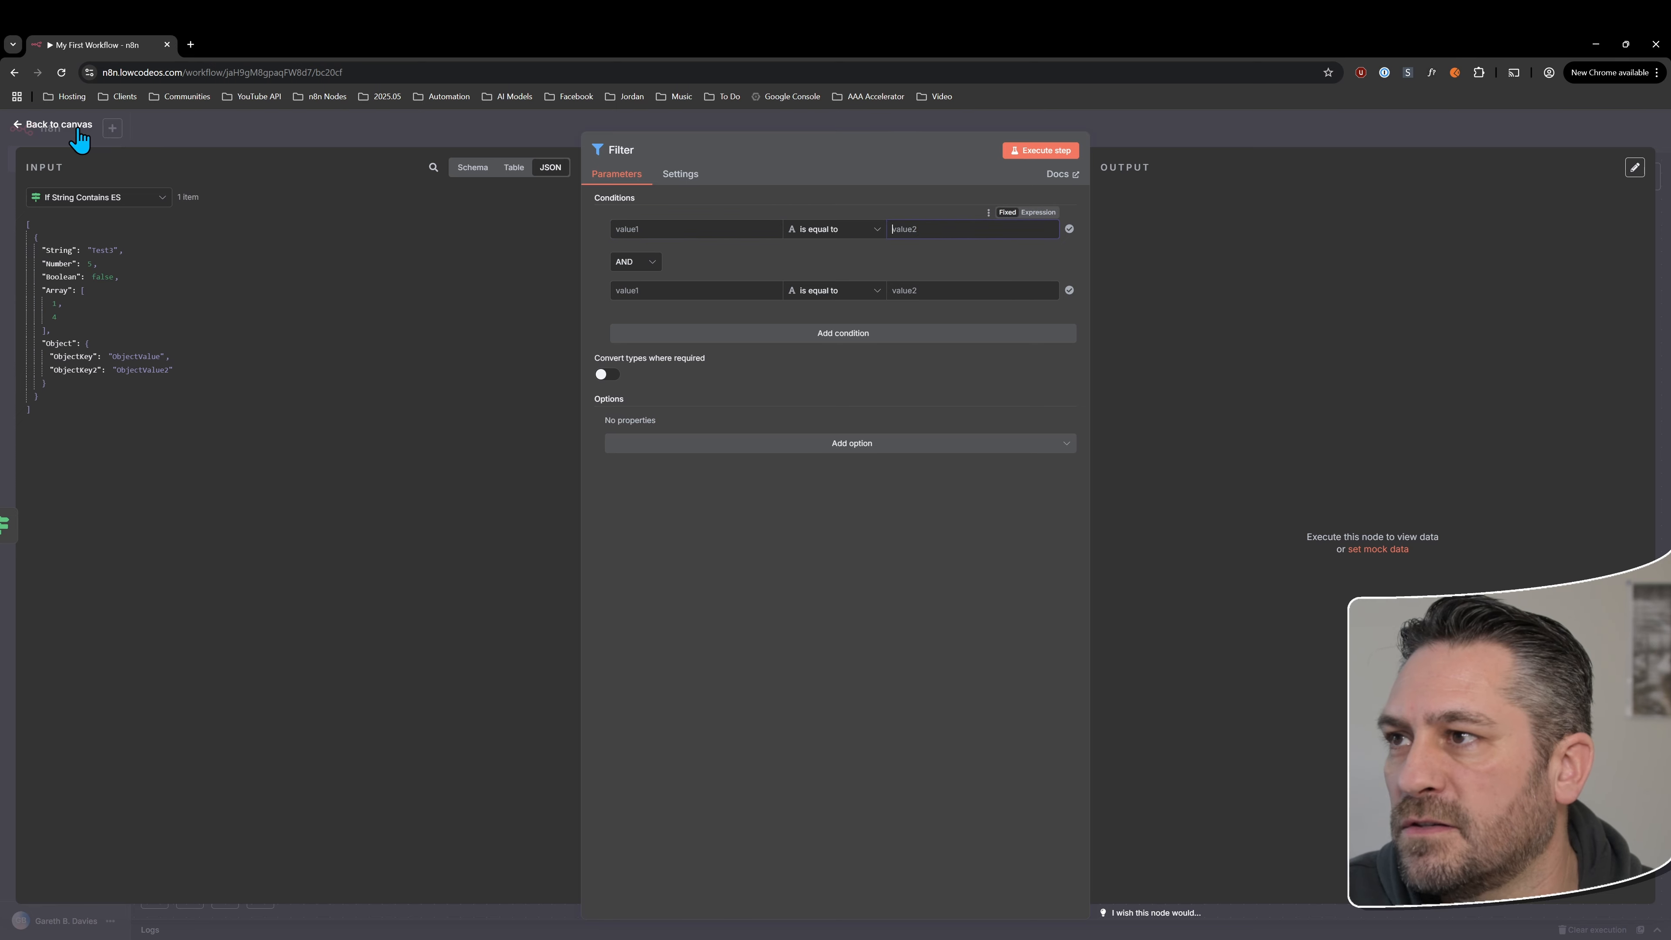
pyautogui.click(60, 124)
# Try adding a second condition to the If String Contains ES node, then remove it and return to the canvas
pyautogui.doubleClick(768, 512)
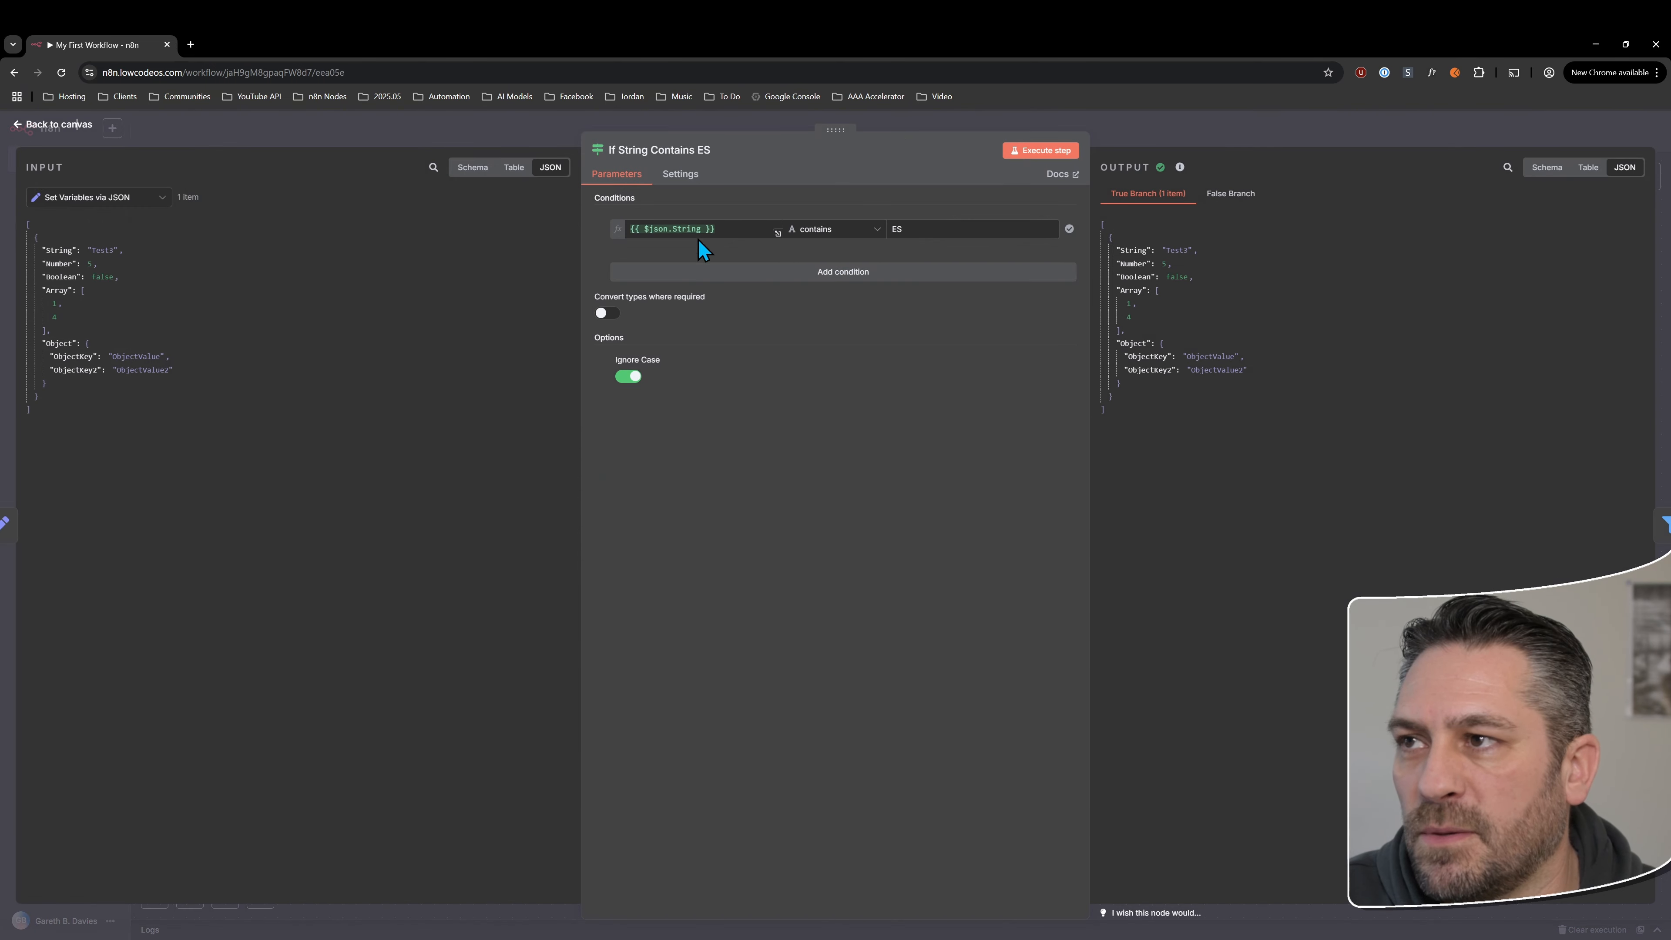
pyautogui.click(707, 269)
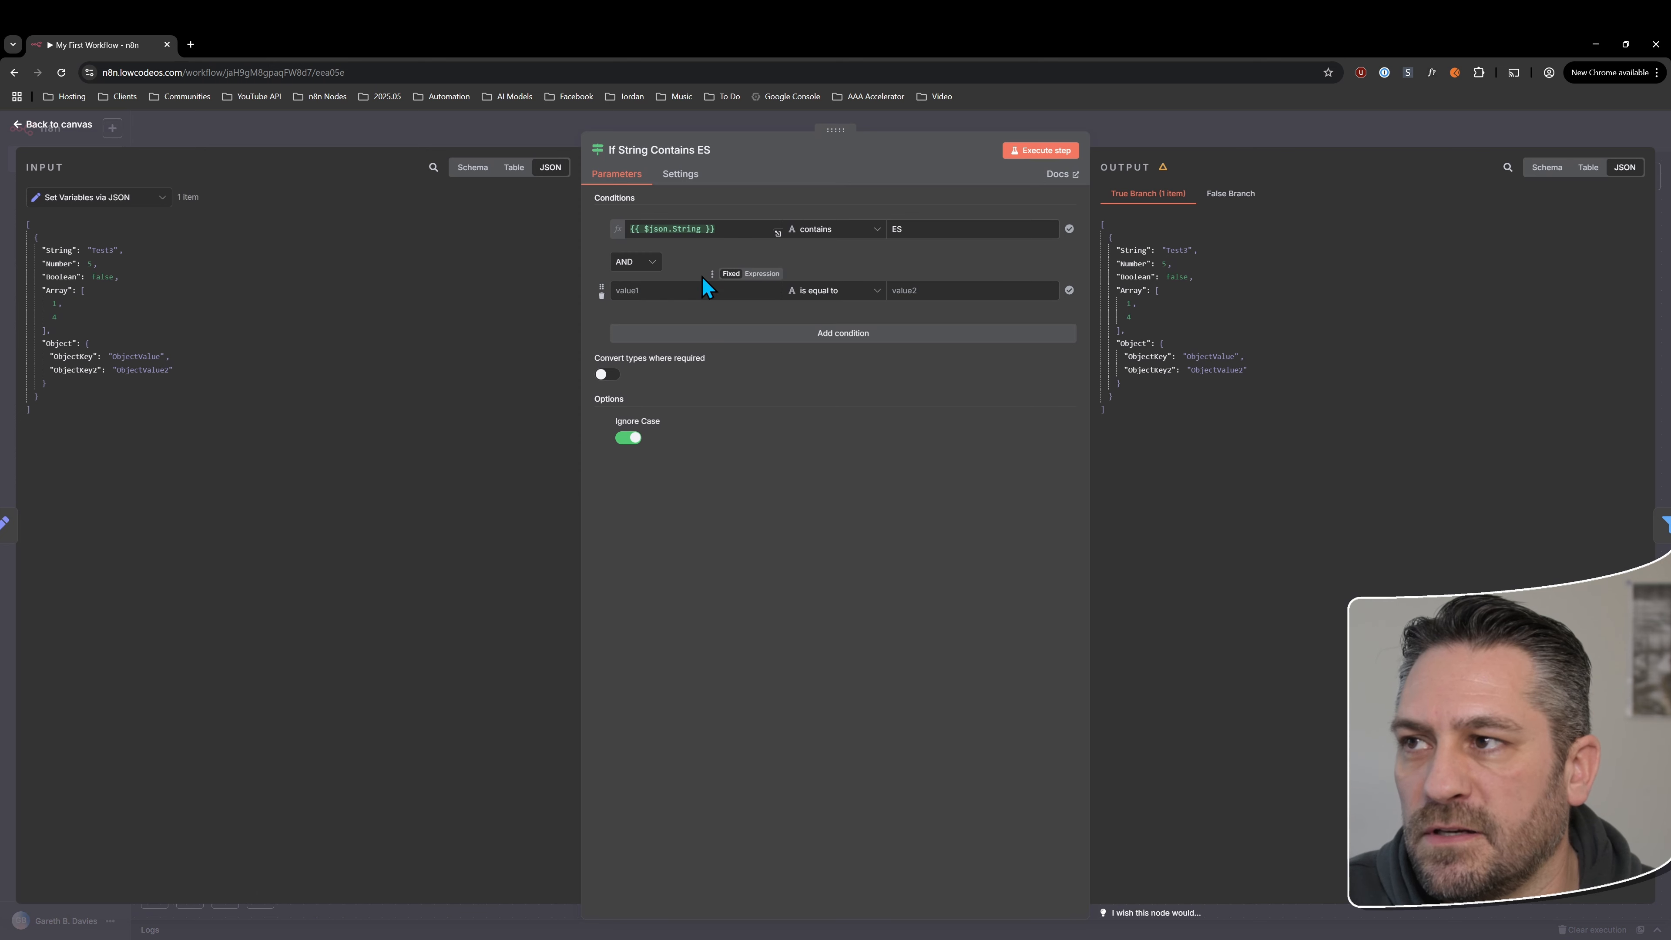
pyautogui.click(600, 296)
pyautogui.click(60, 124)
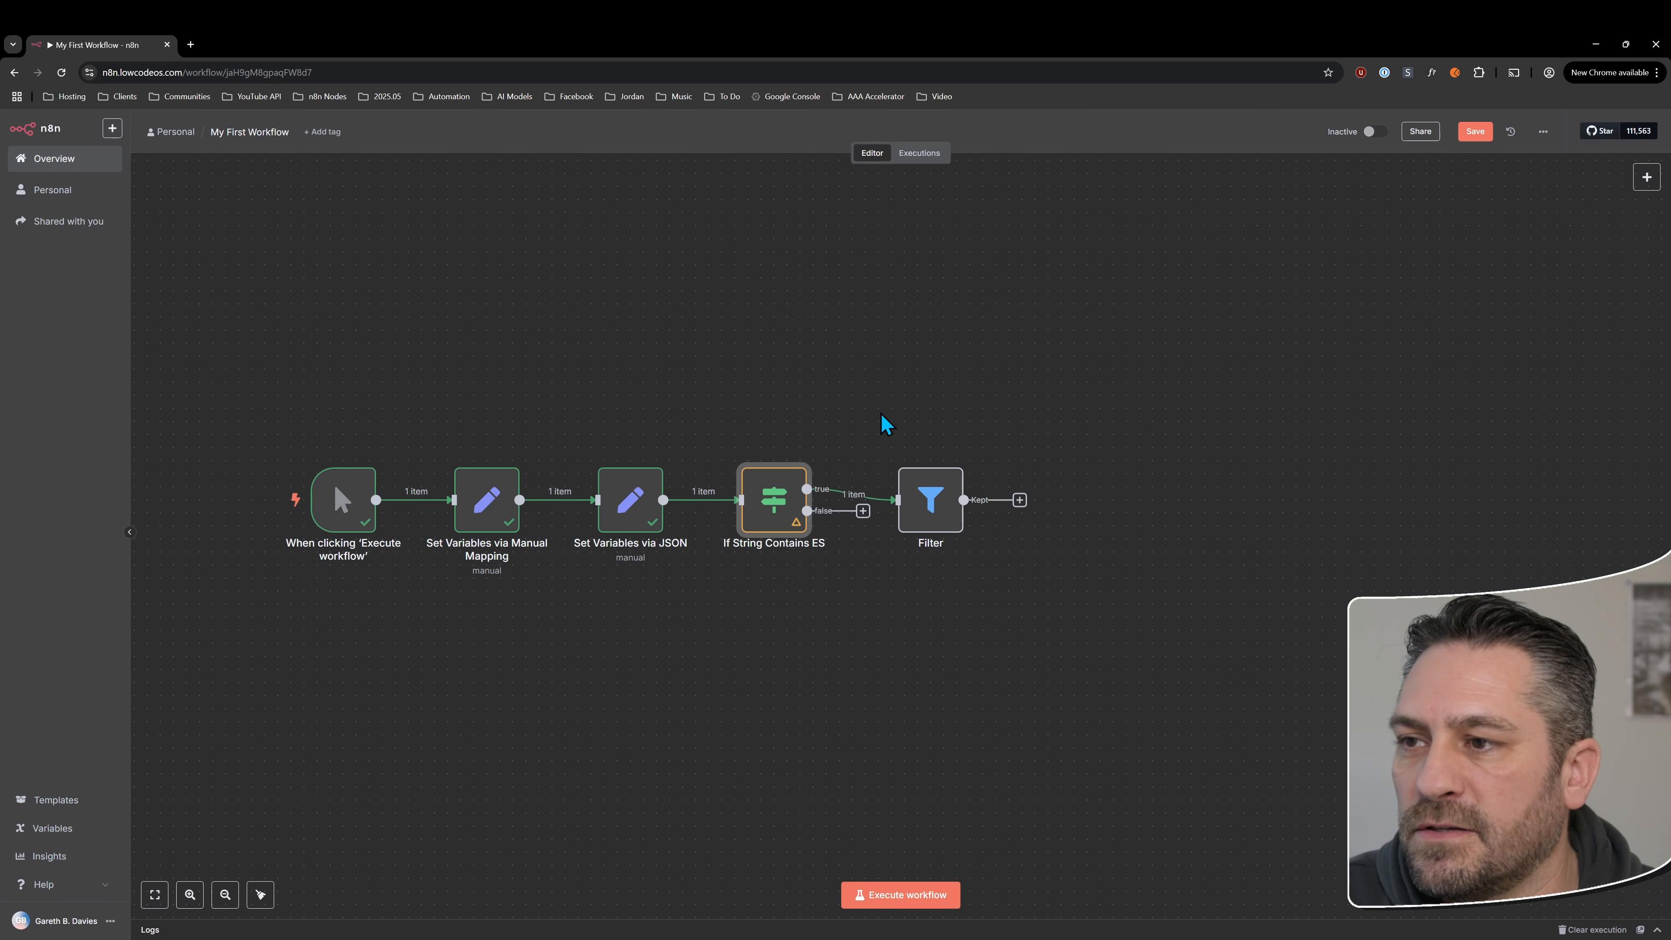
# Disconnect the Filter node from the If node's true output and place it directly above the If String Contains ES node
pyautogui.click(863, 502)
pyautogui.moveTo(917, 494); pyautogui.dragTo(762, 403)
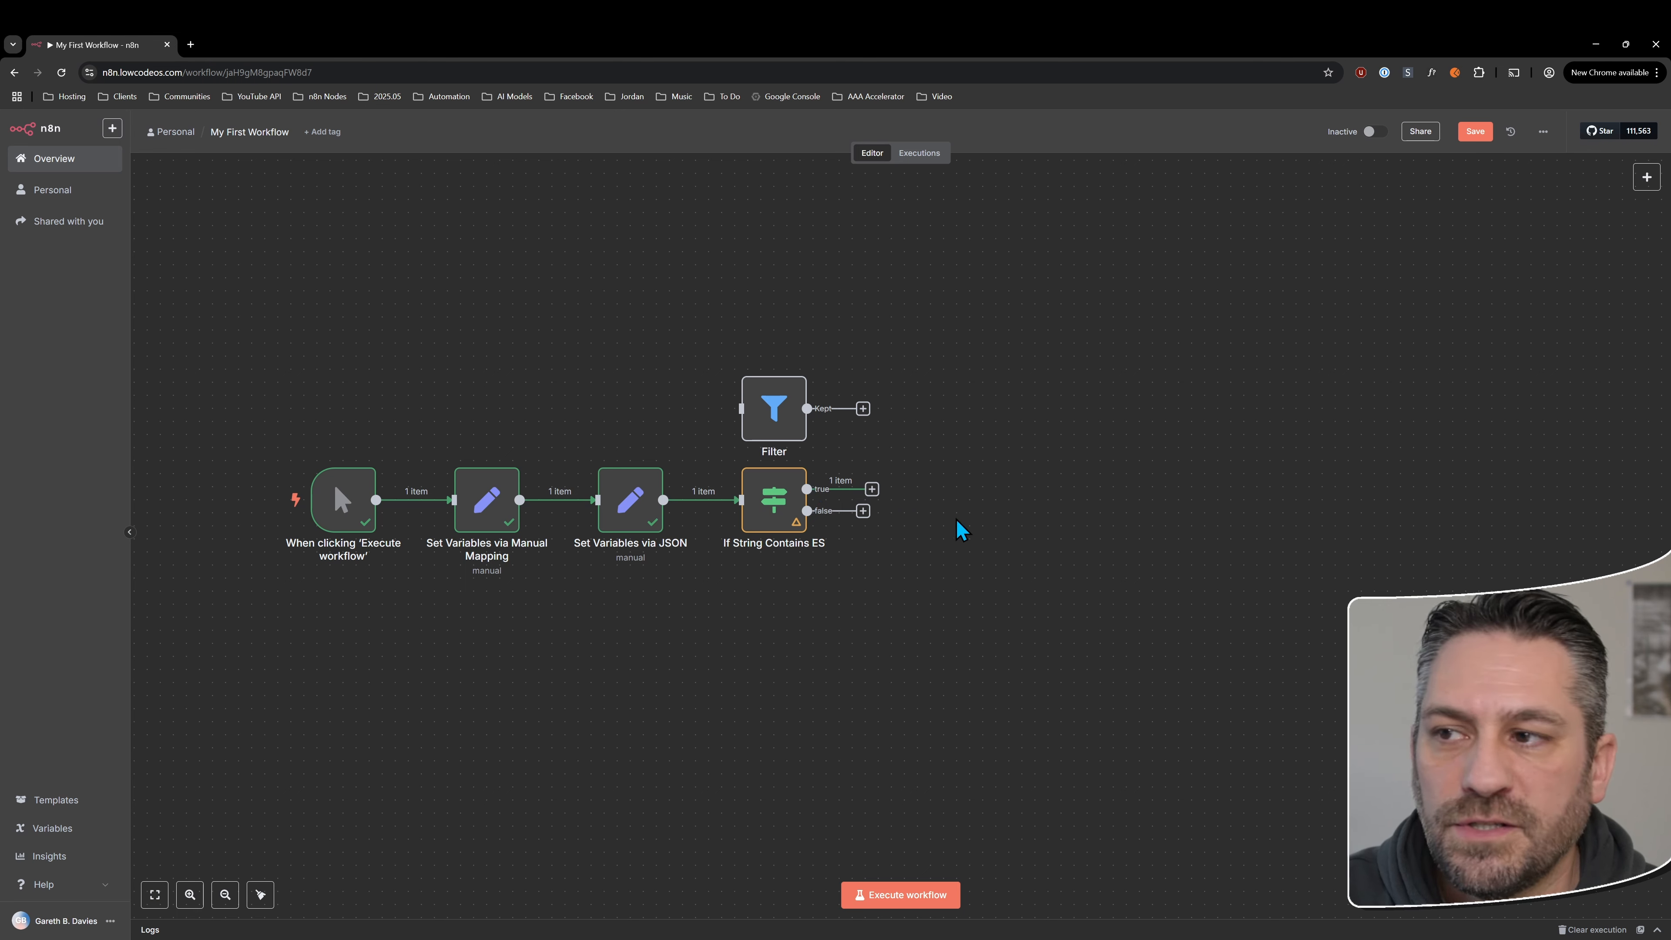
pyautogui.moveTo(775, 403); pyautogui.dragTo(775, 388)
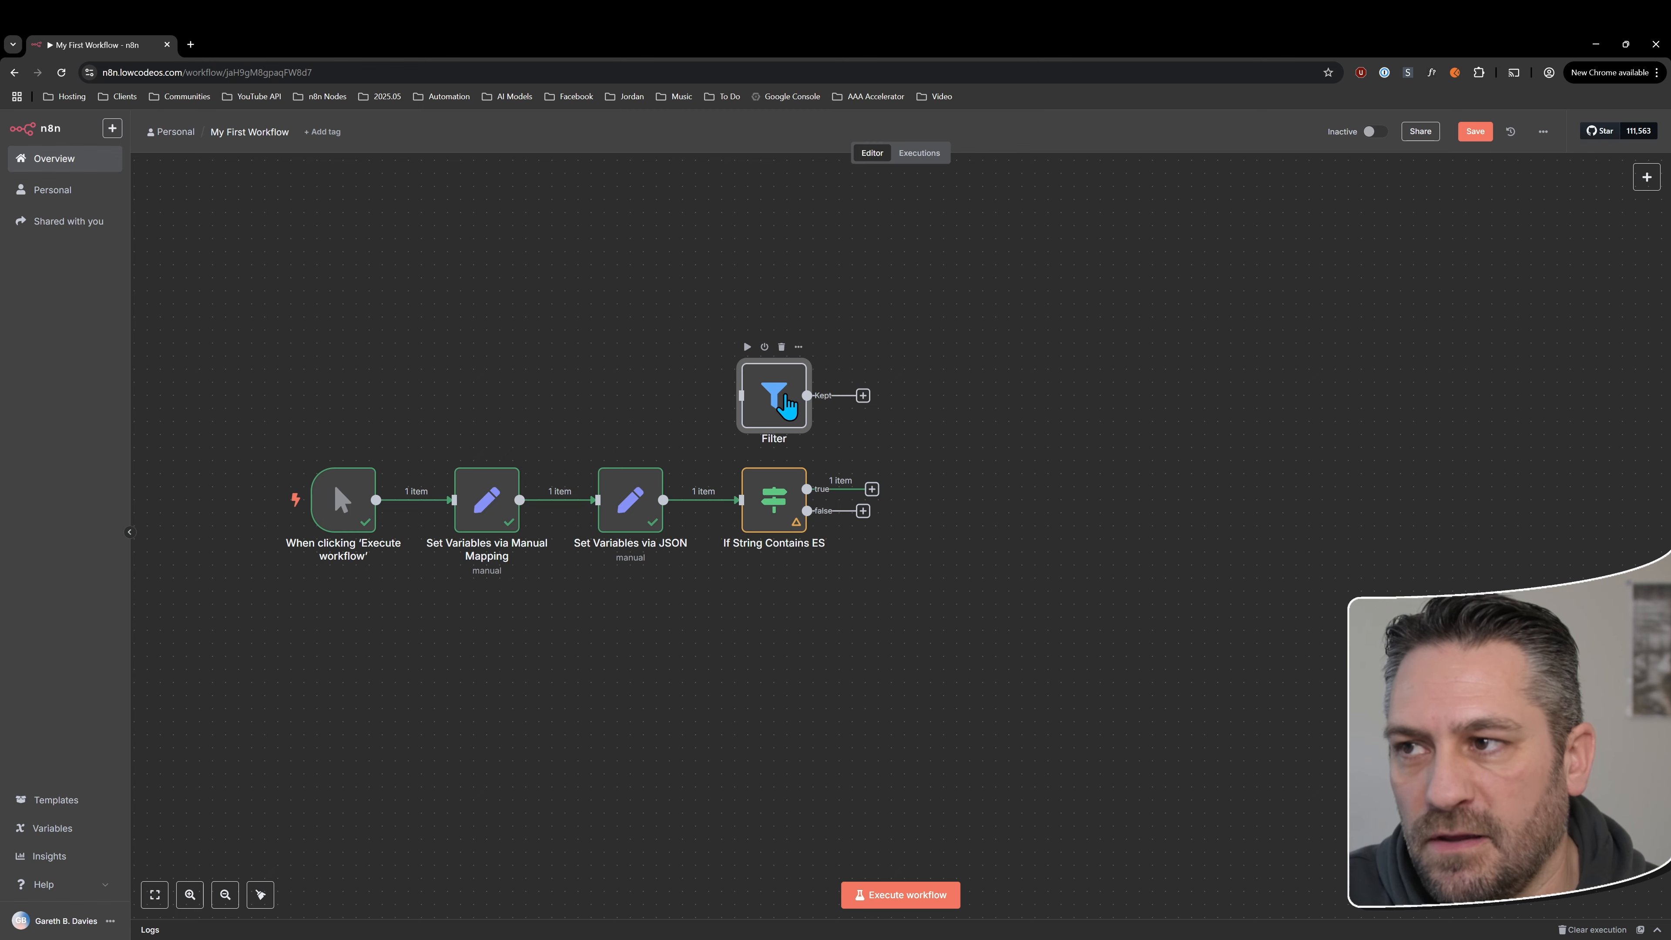
# Place the Filter node after the If String Contains ES node and connect it to the If node's true output
pyautogui.moveTo(766, 389); pyautogui.dragTo(936, 494)
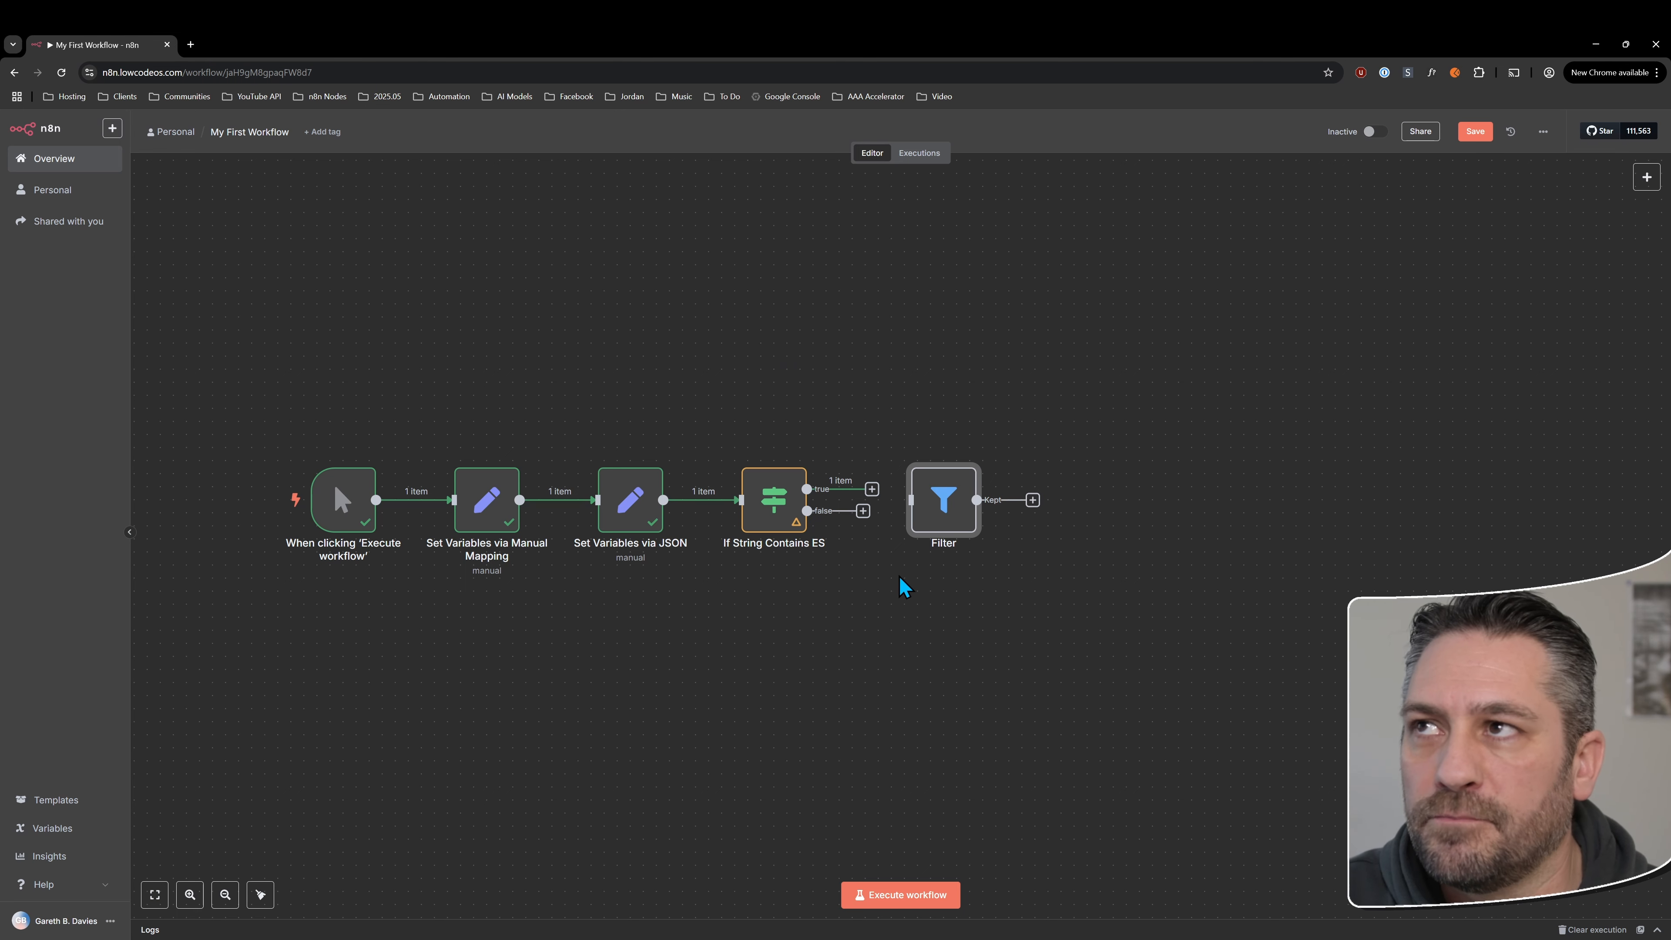
pyautogui.click(833, 569)
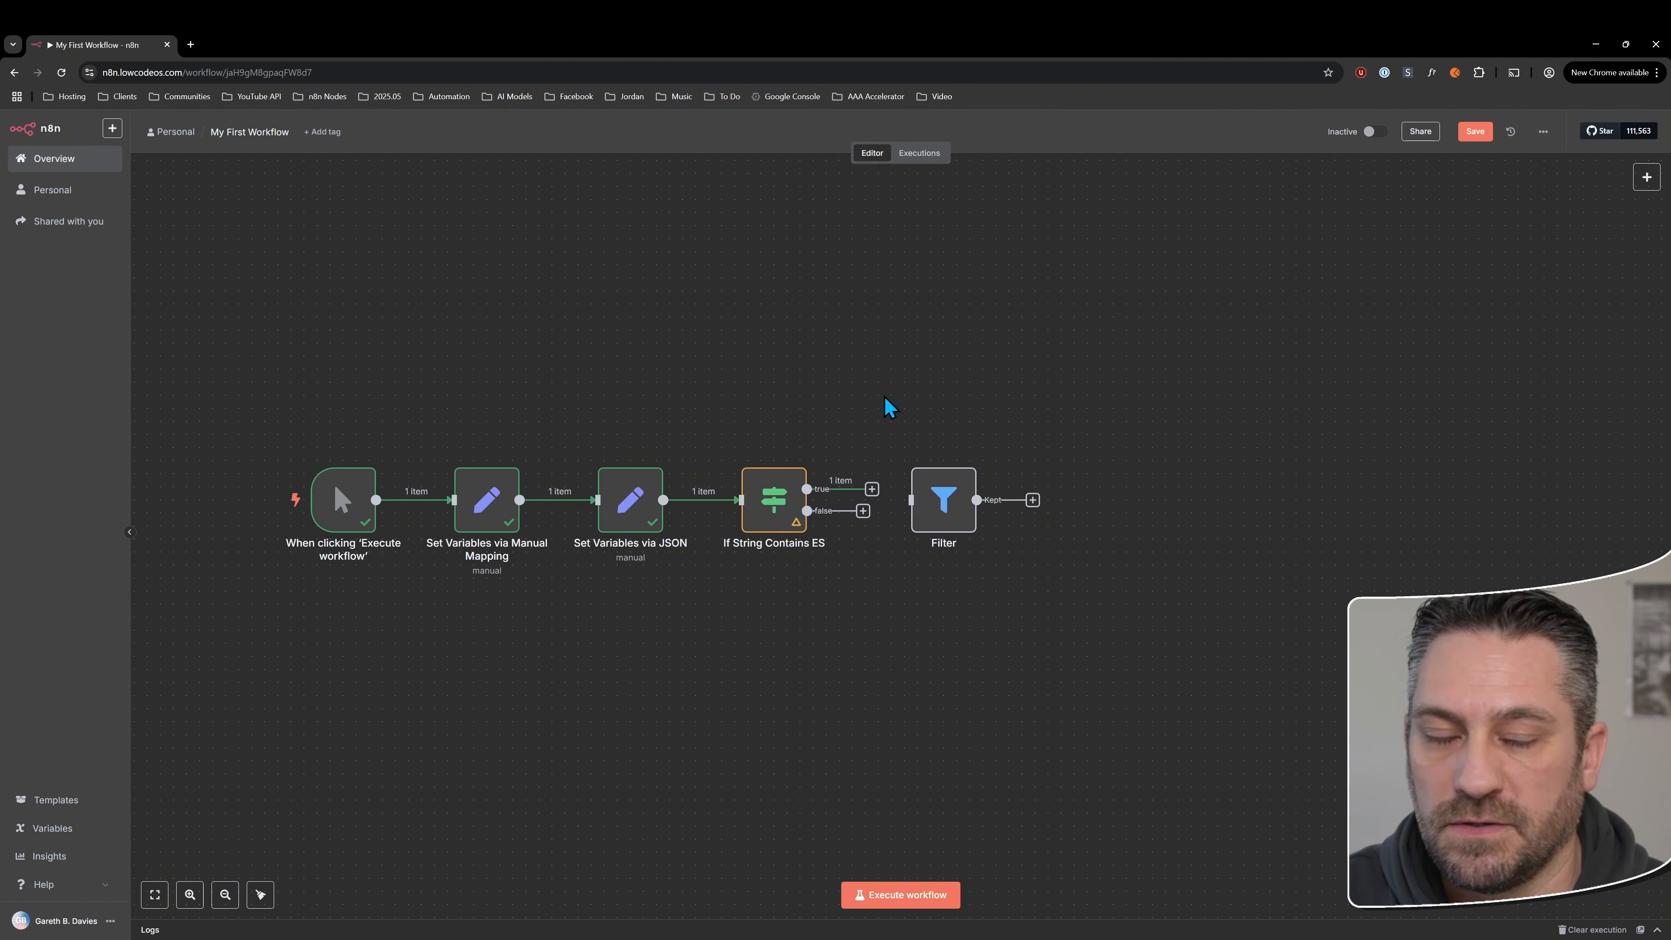
pyautogui.moveTo(872, 489); pyautogui.dragTo(948, 502)
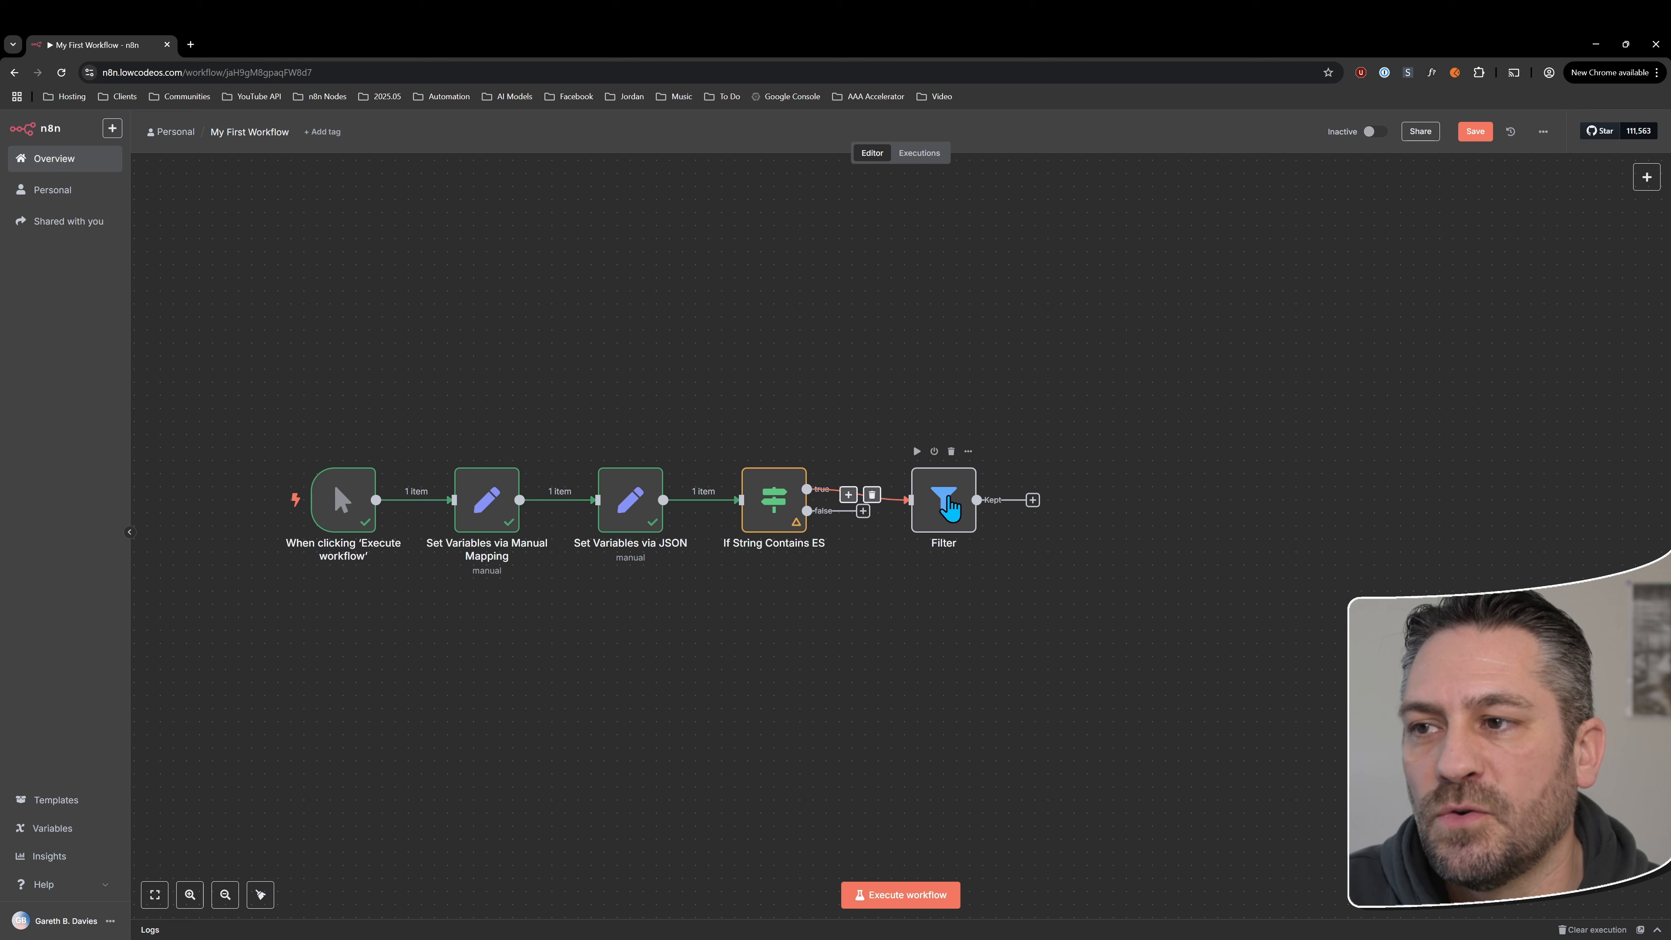
pyautogui.click(950, 507)
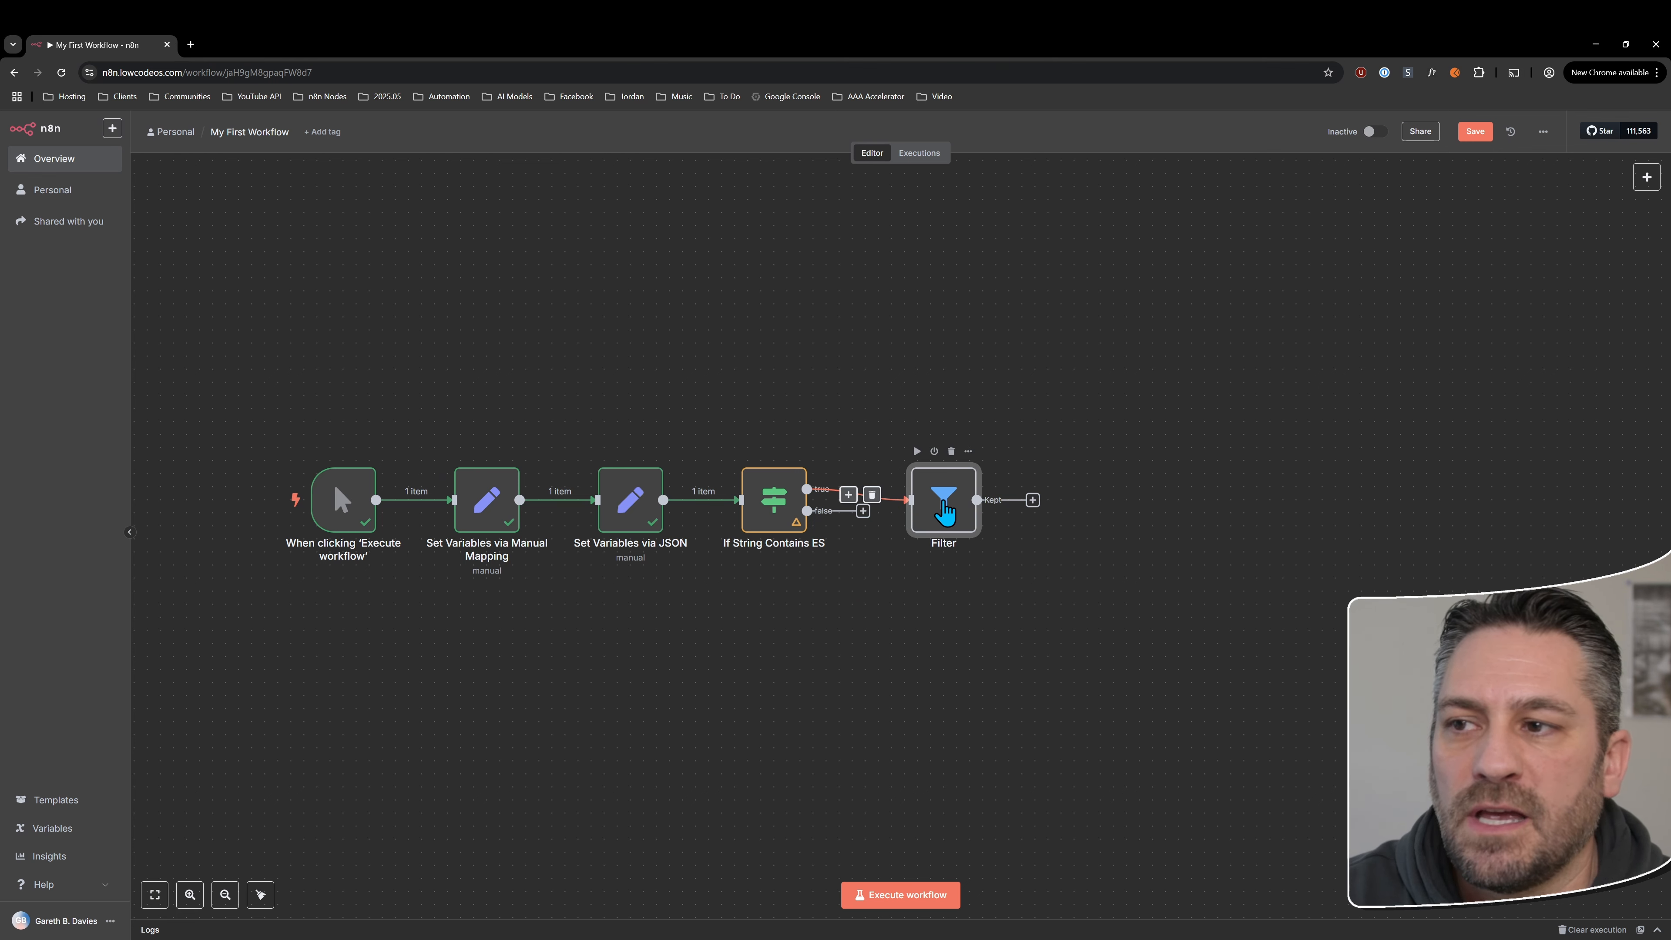
# Remove the Filter node's second condition, make the remaining one check that String is equal to Test3, and execute the step
pyautogui.doubleClick(945, 510)
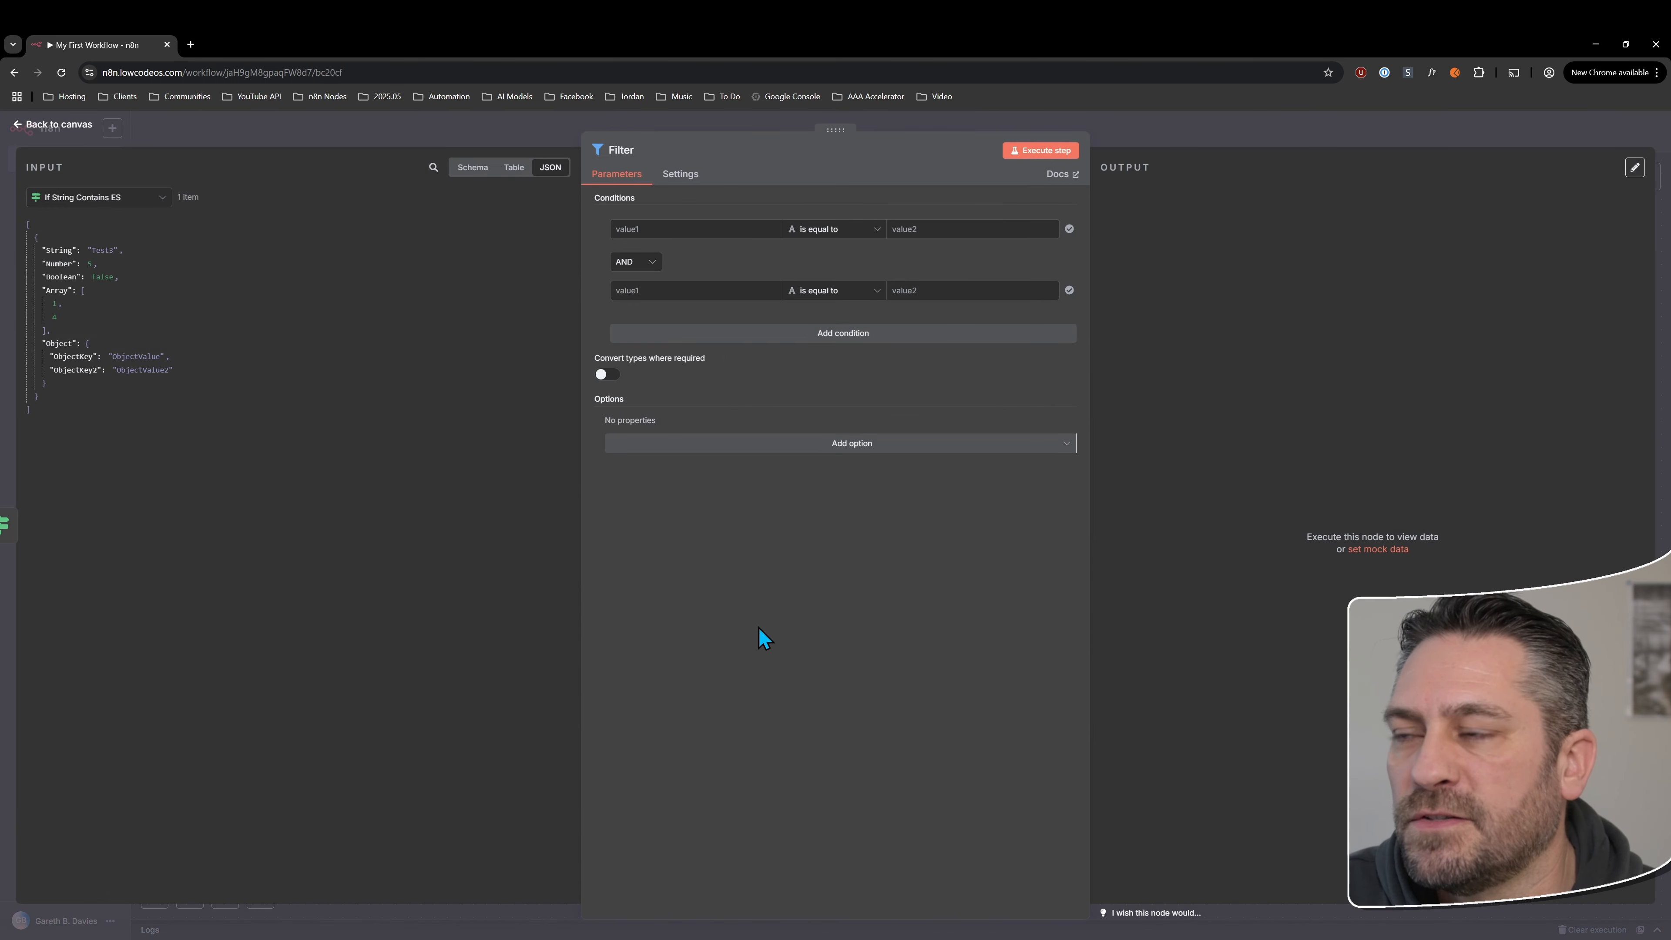
pyautogui.click(602, 290)
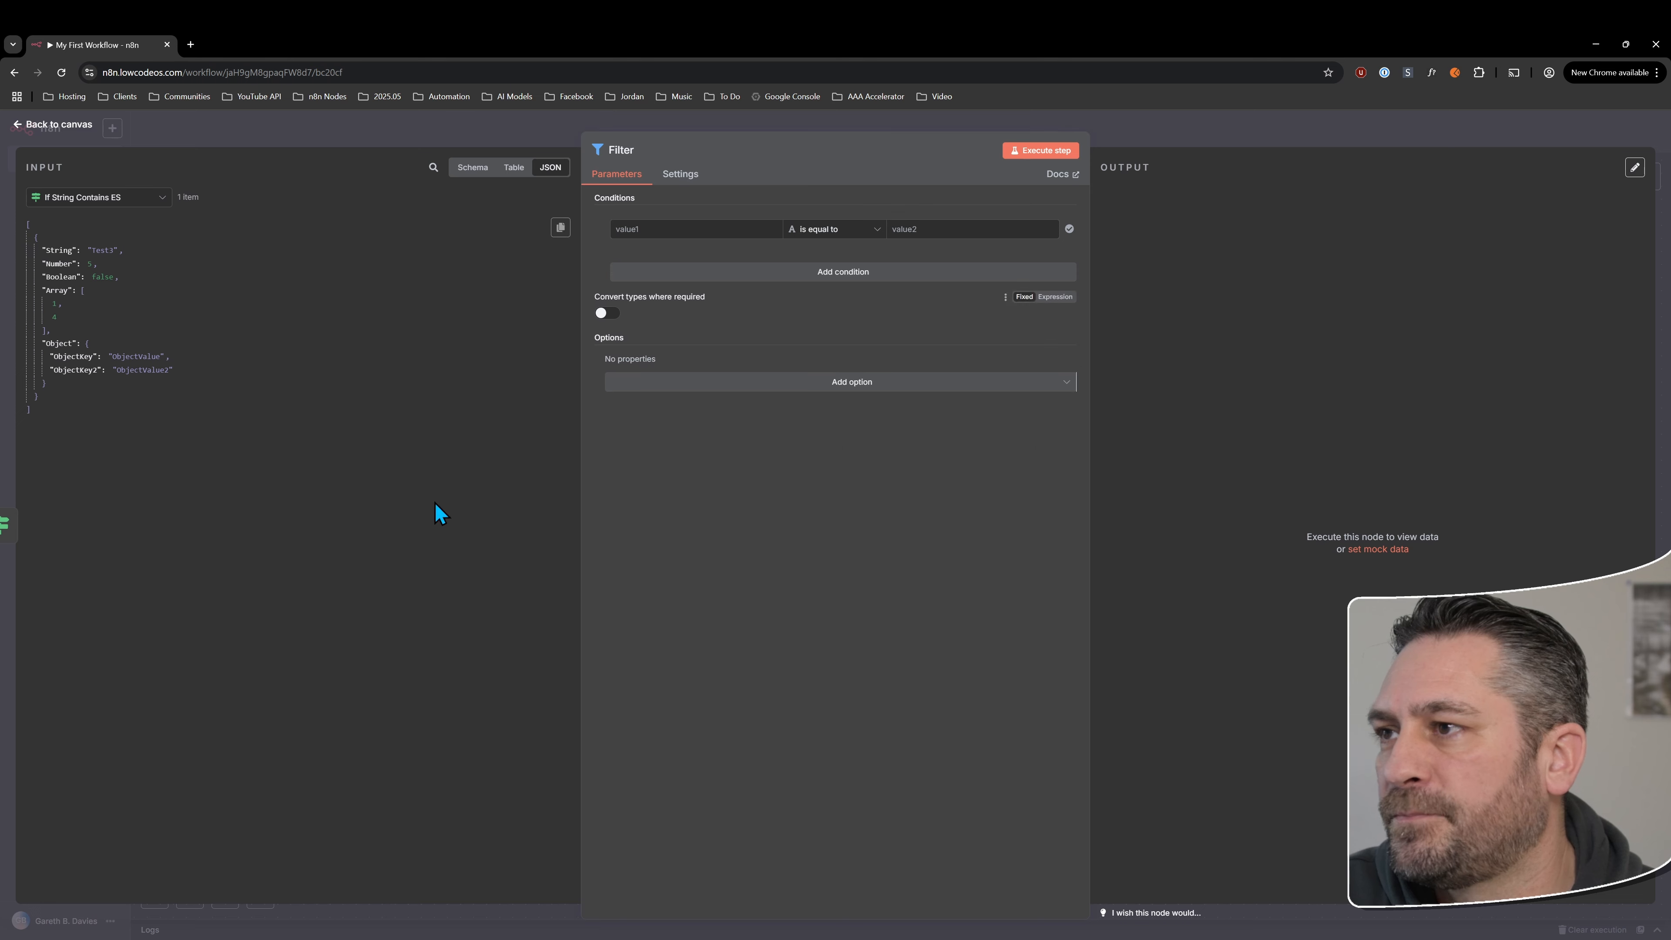
pyautogui.moveTo(69, 251); pyautogui.dragTo(667, 232)
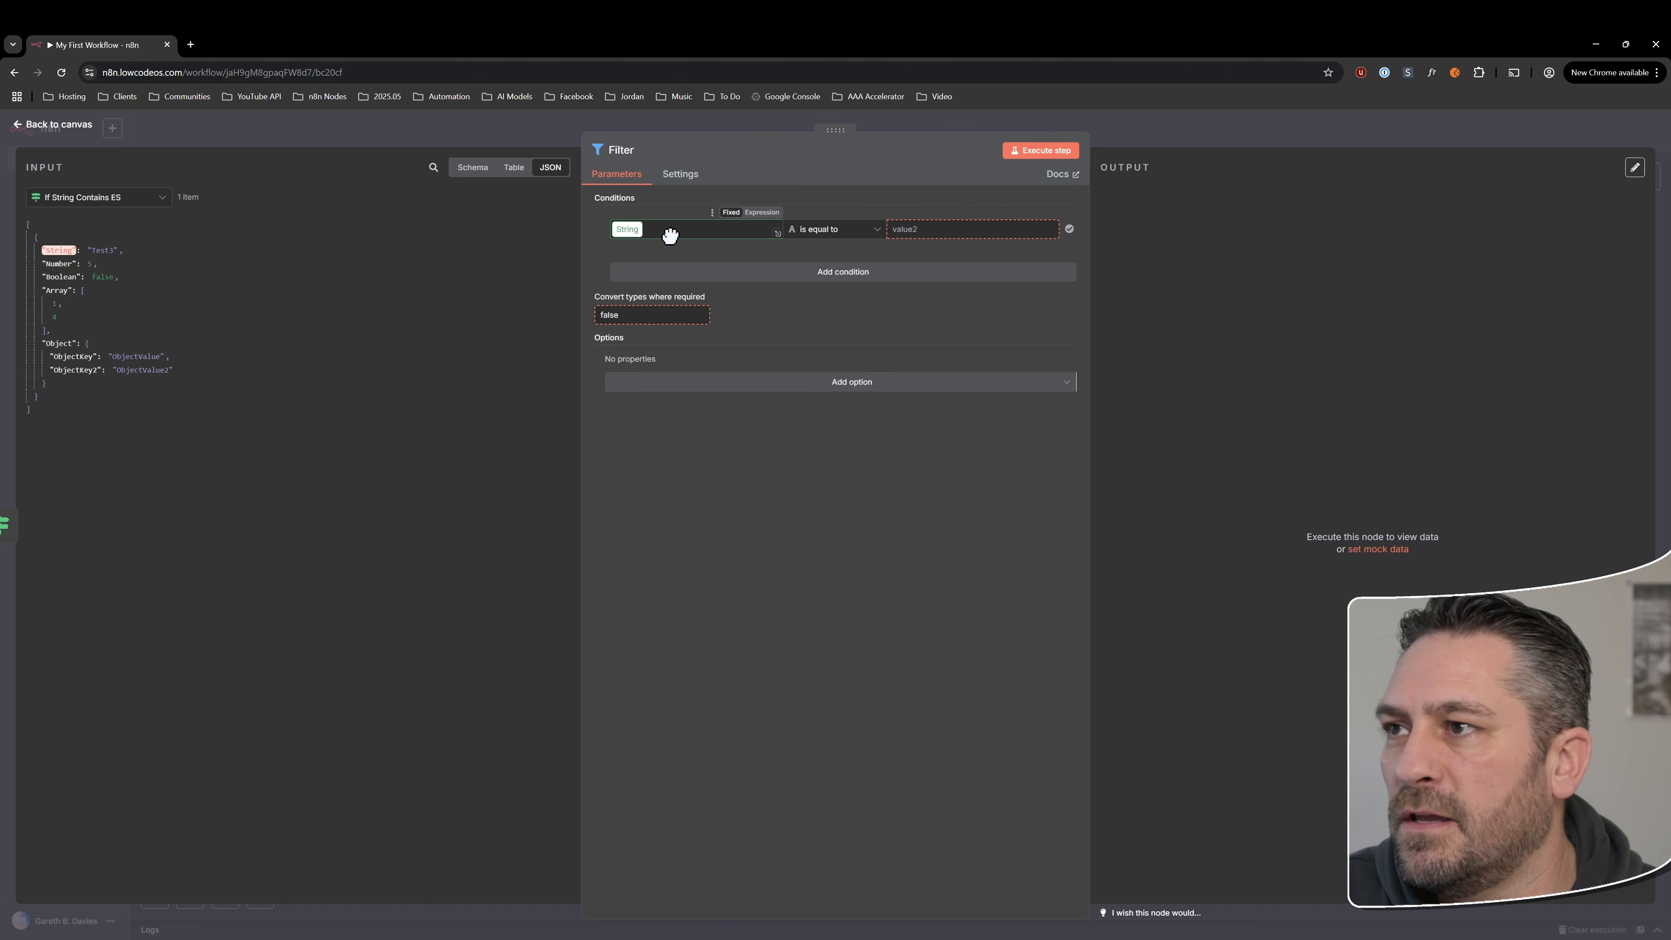
pyautogui.click(924, 230)
pyautogui.write('Test3')
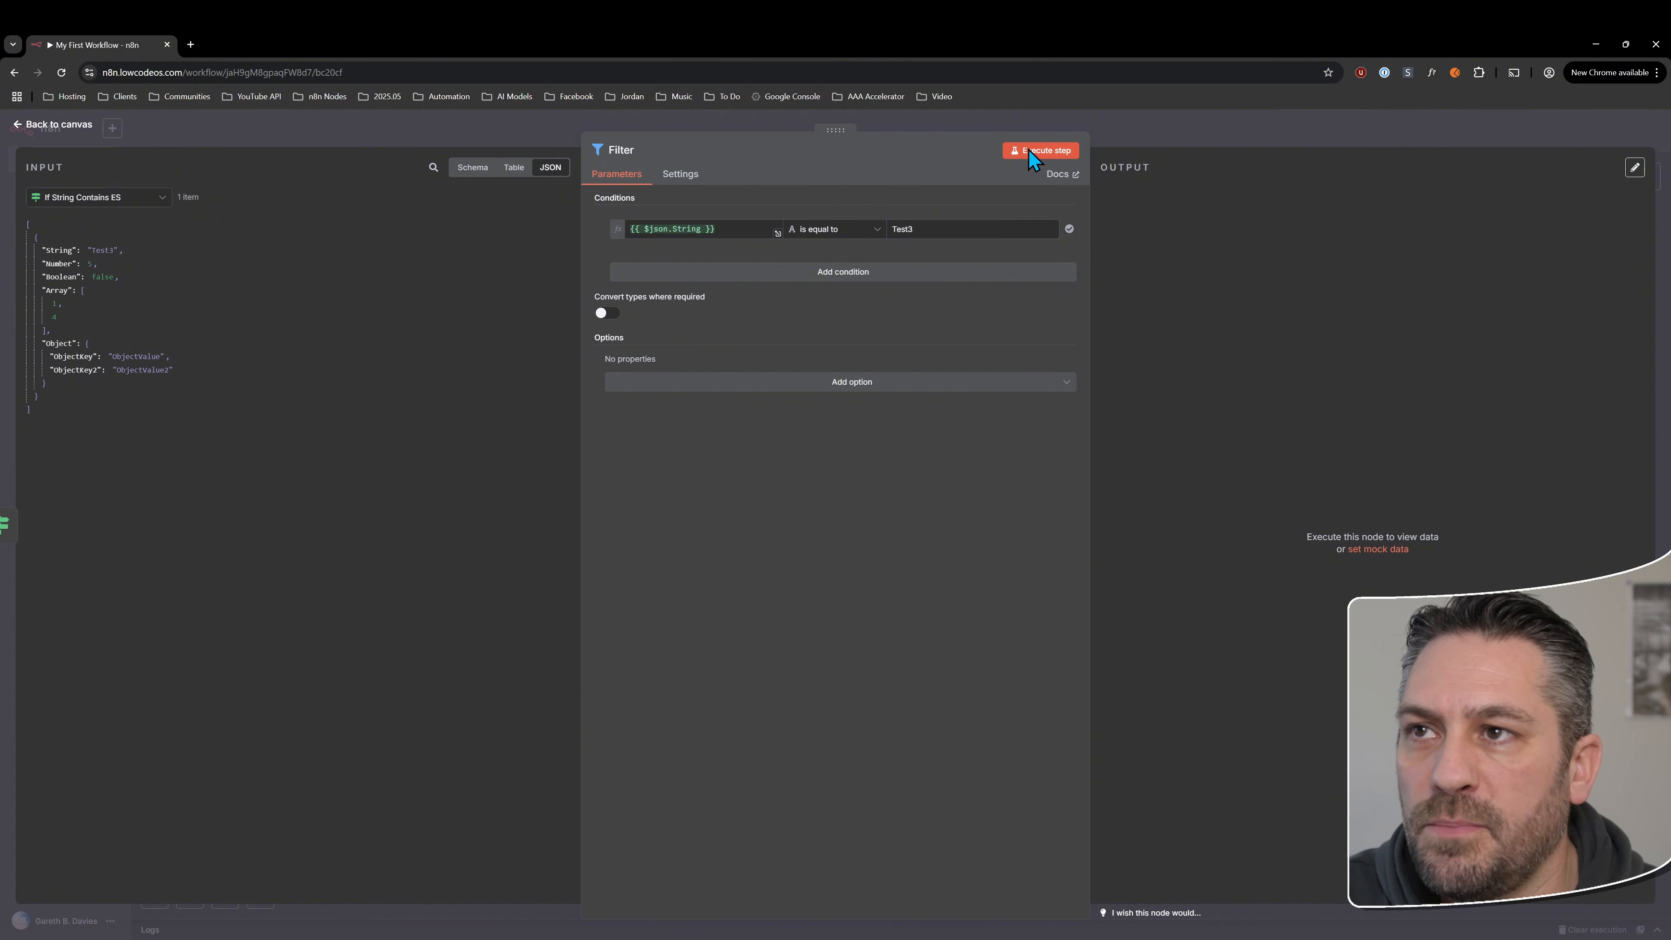
pyautogui.click(1030, 153)
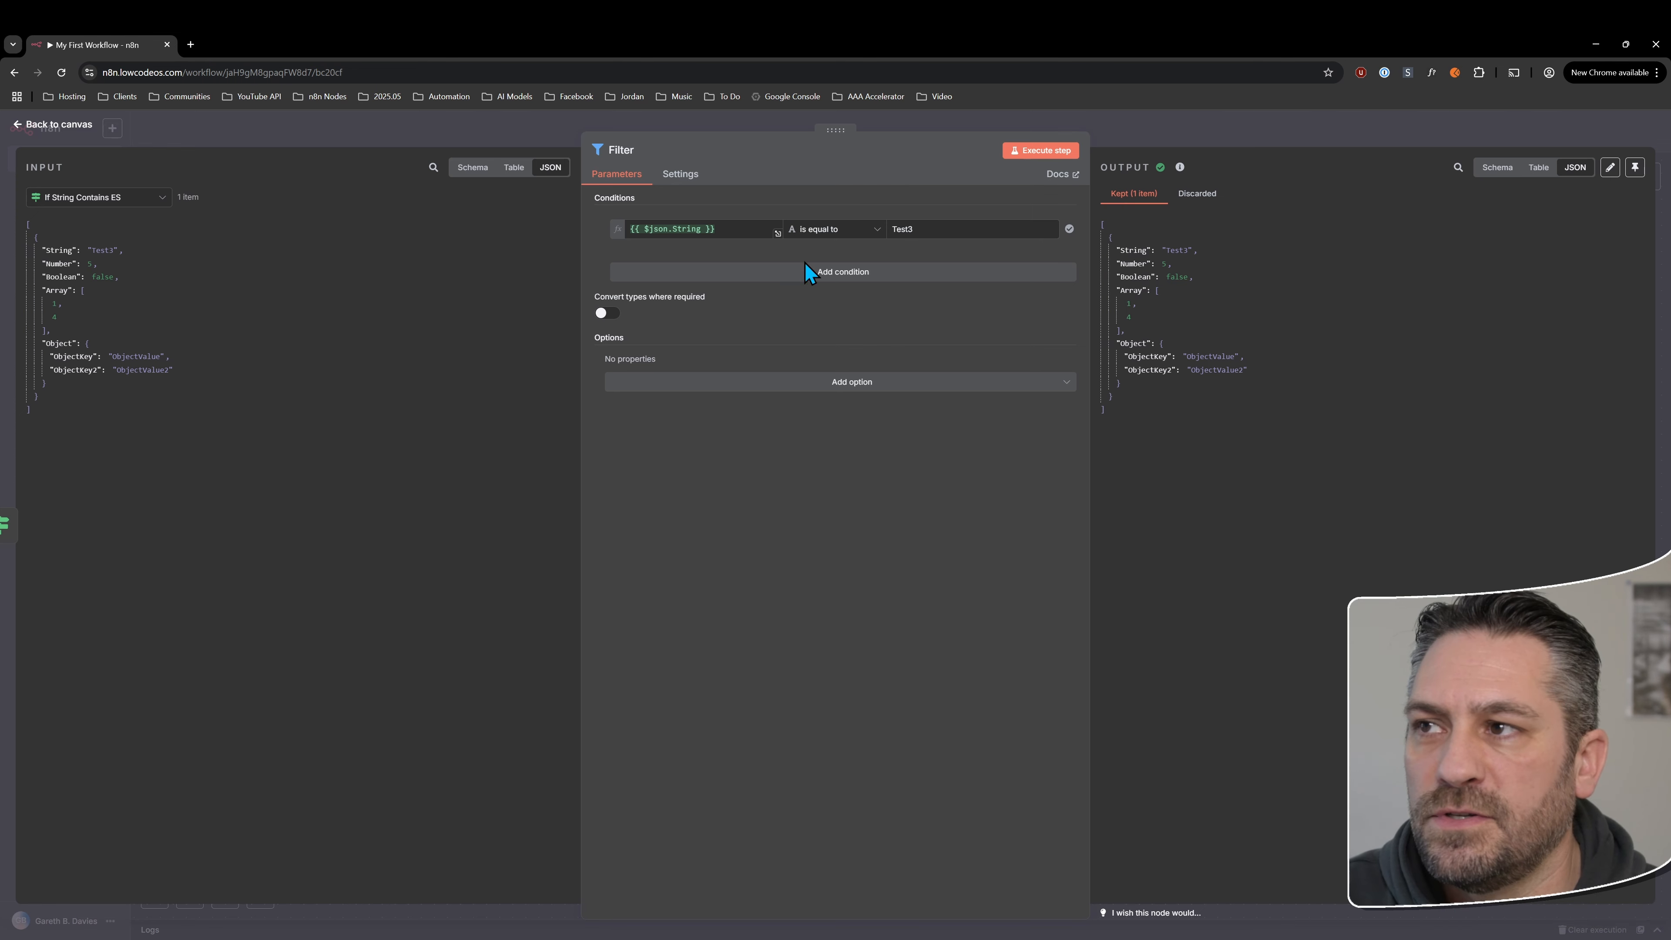
# Rerun the Filter step with the comparison value Test4, compare its Kept and Discarded outputs, and return to the canvas
pyautogui.click(970, 224)
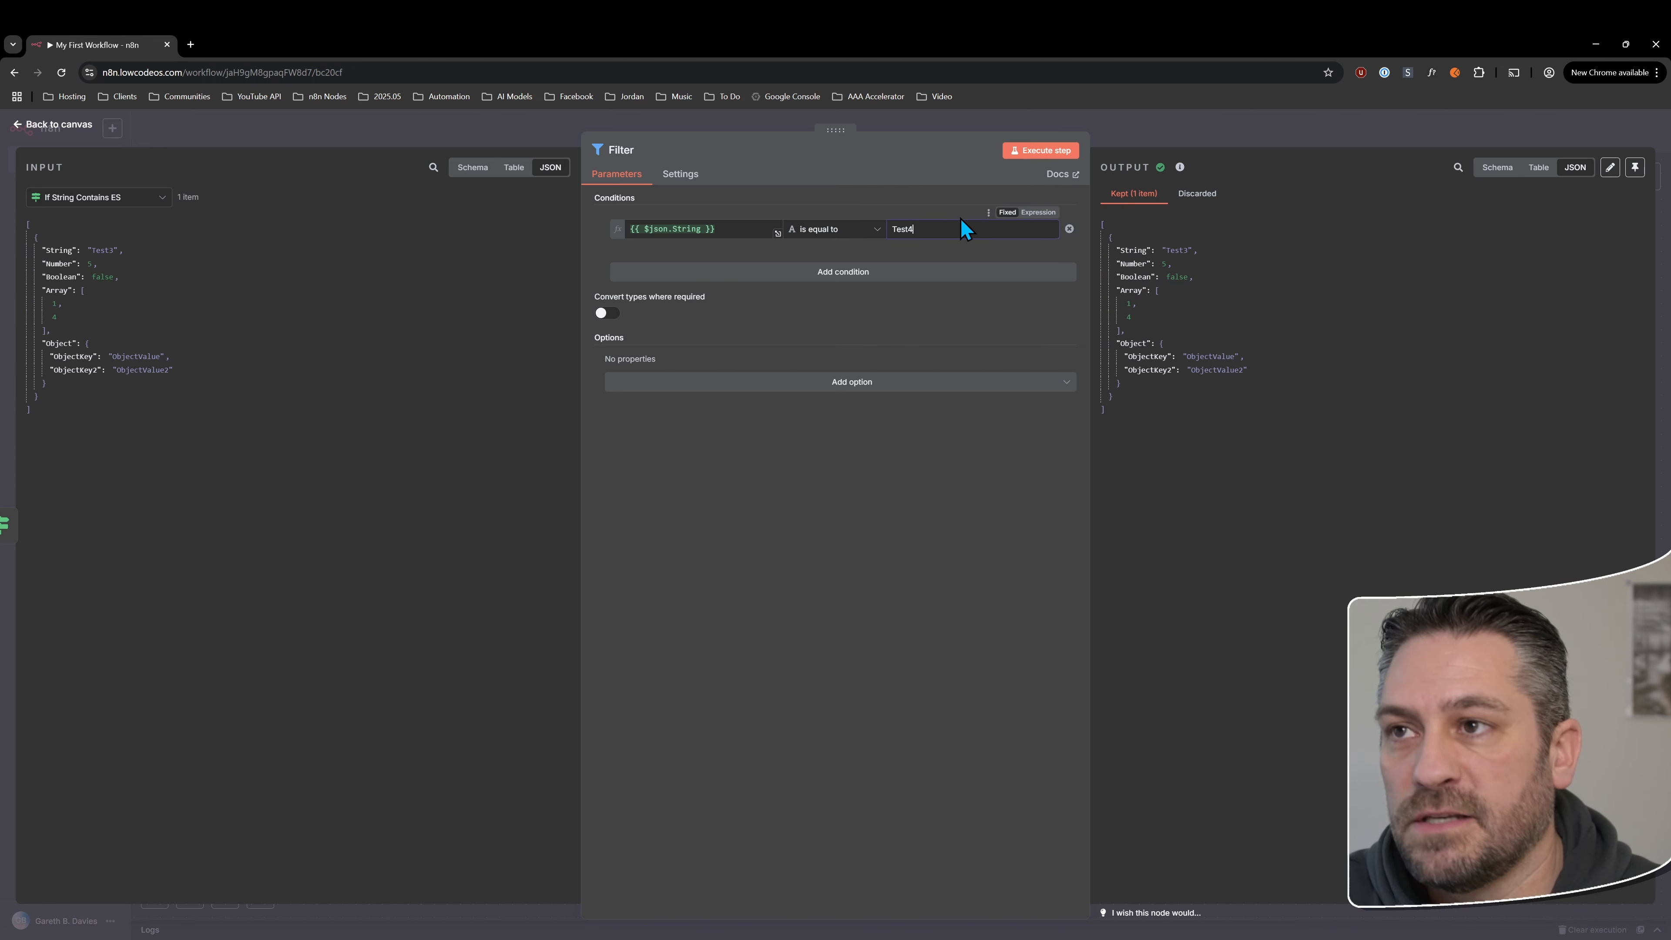
pyautogui.write('4')
pyautogui.click(1041, 150)
pyautogui.click(1183, 194)
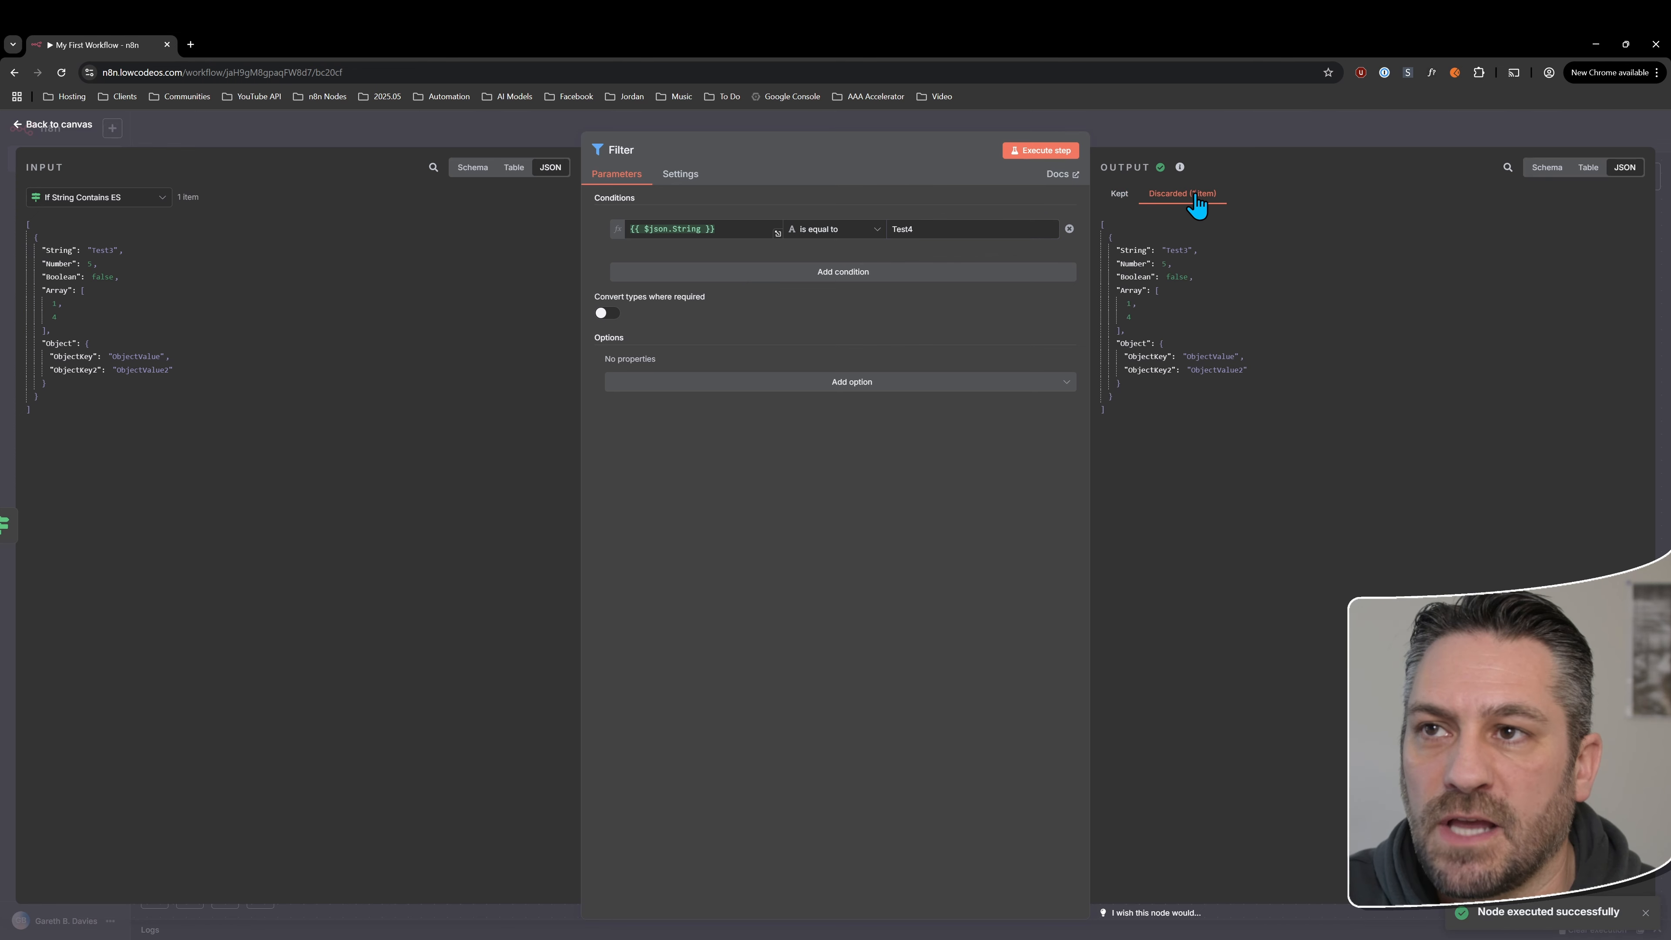
pyautogui.click(1120, 195)
pyautogui.click(1159, 195)
pyautogui.click(1119, 195)
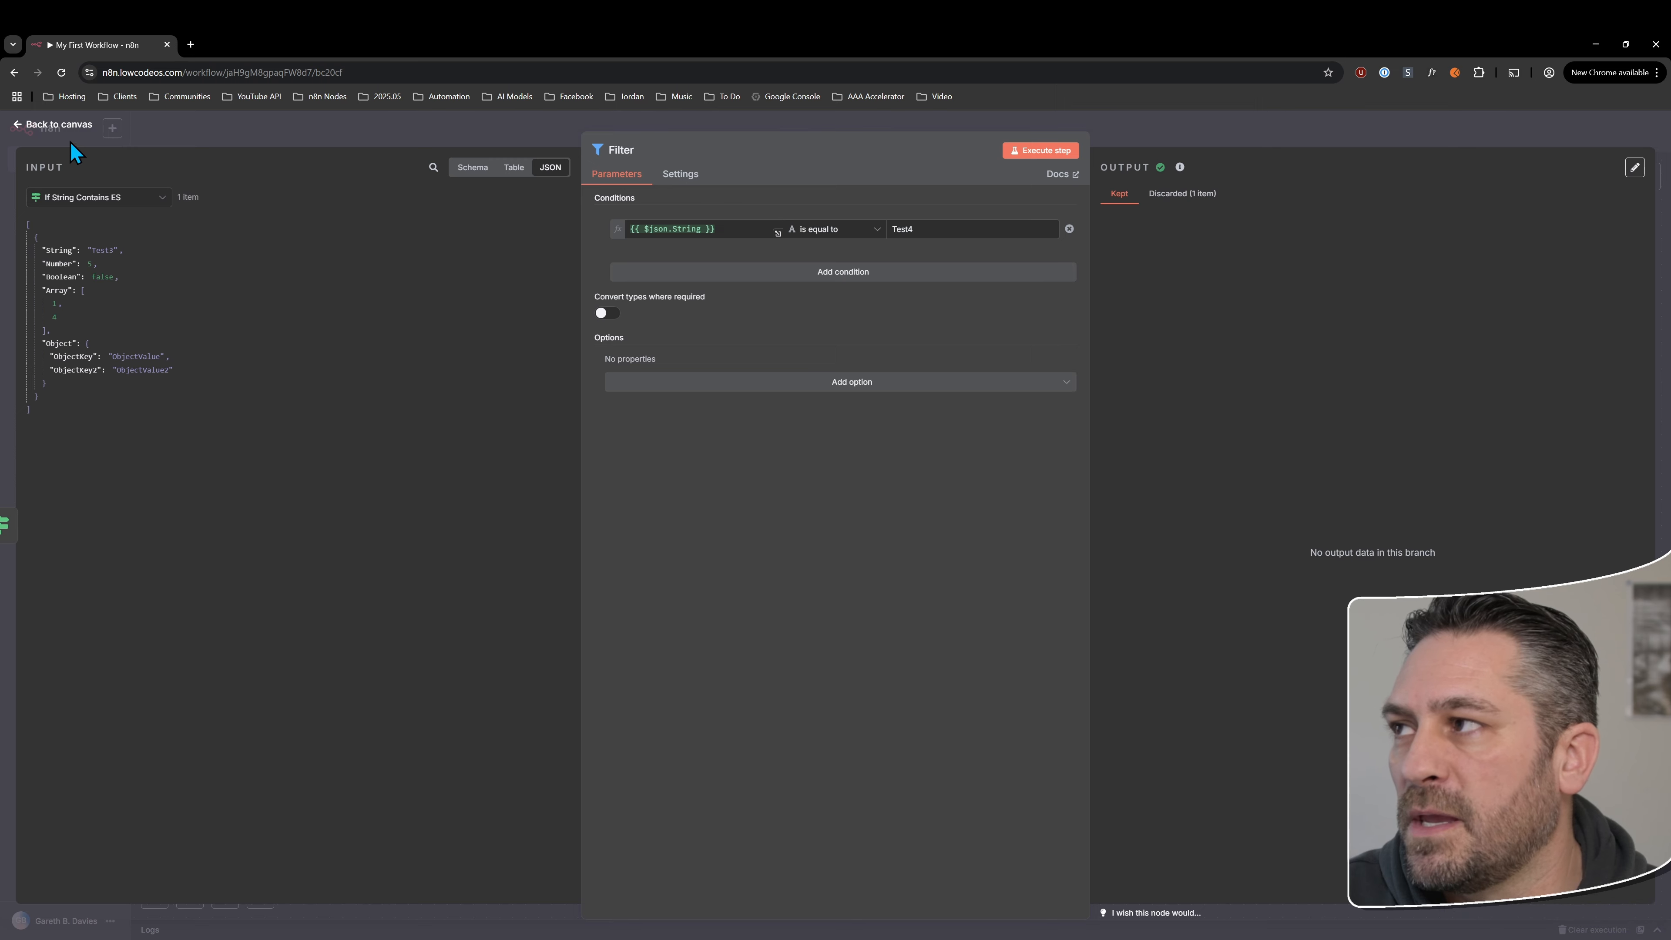
pyautogui.click(59, 125)
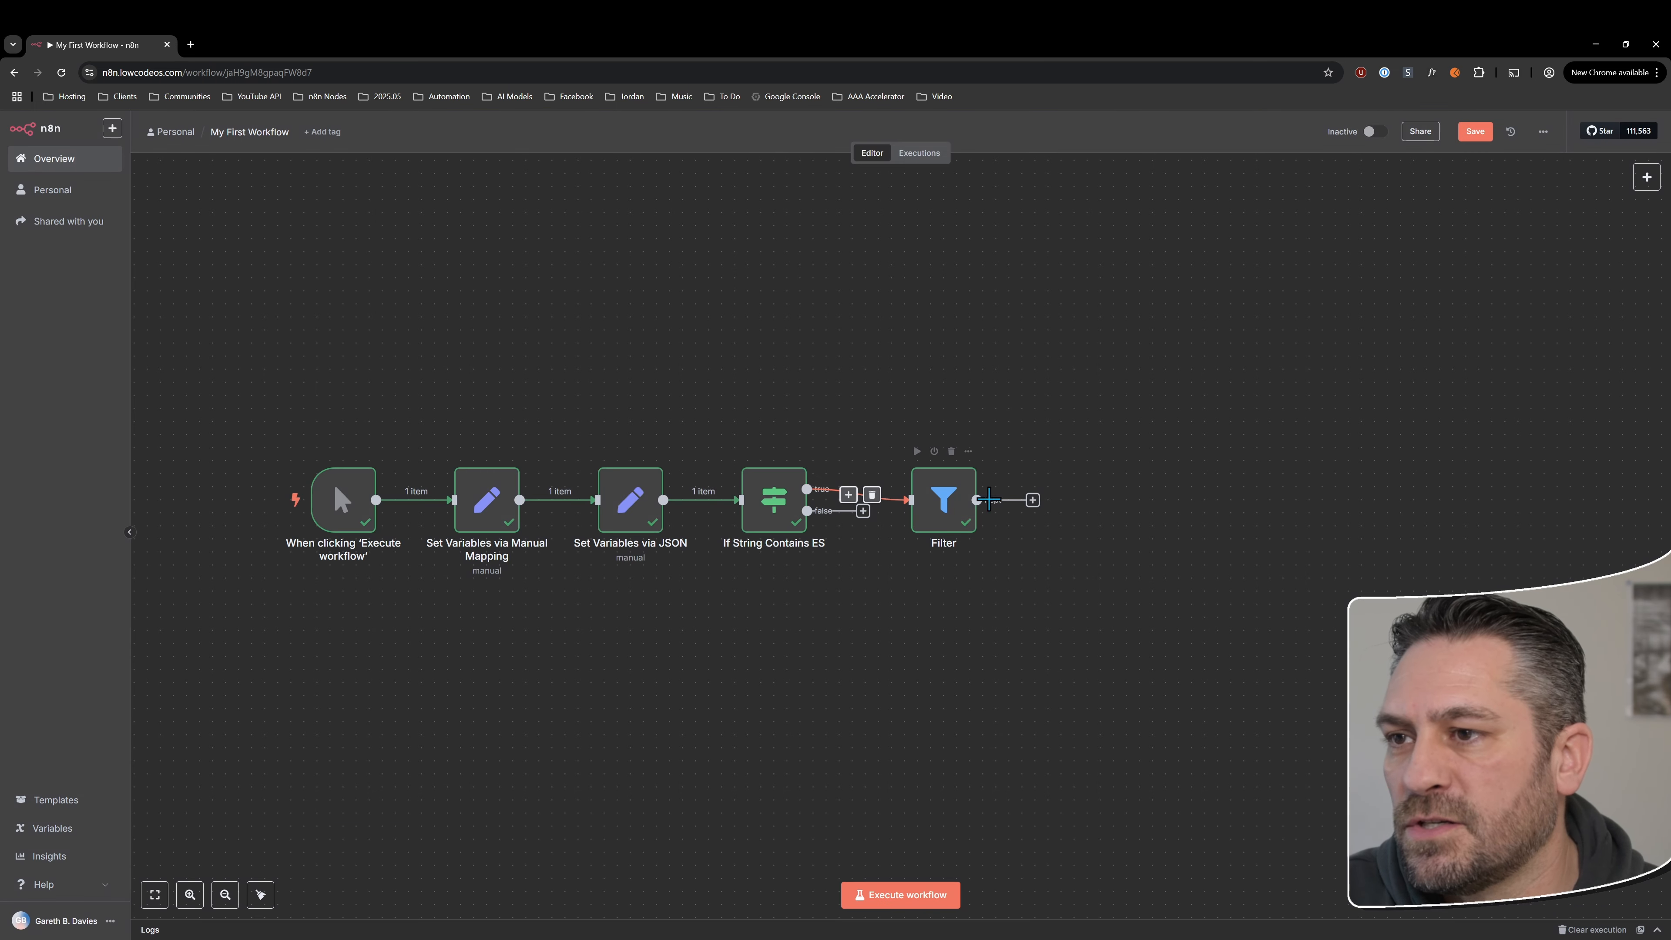
# Insert a Split Out node between If String Contains ES and Filter, with Object as the field to split out
pyautogui.moveTo(954, 507); pyautogui.dragTo(1059, 507)
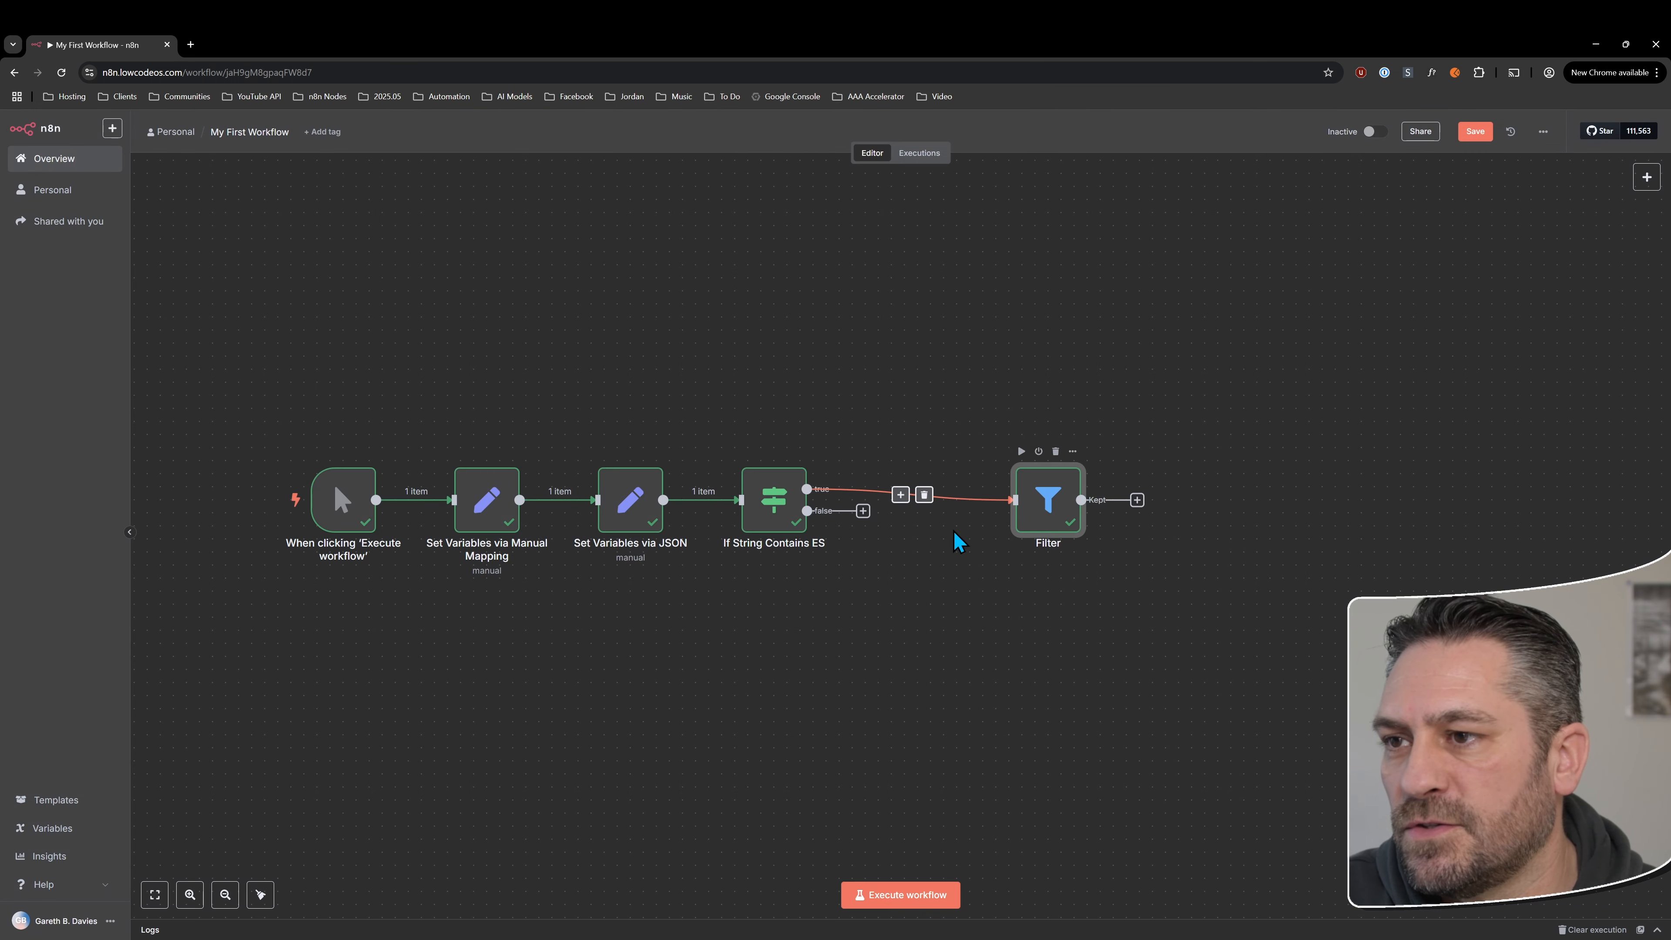
pyautogui.click(901, 495)
pyautogui.write('split')
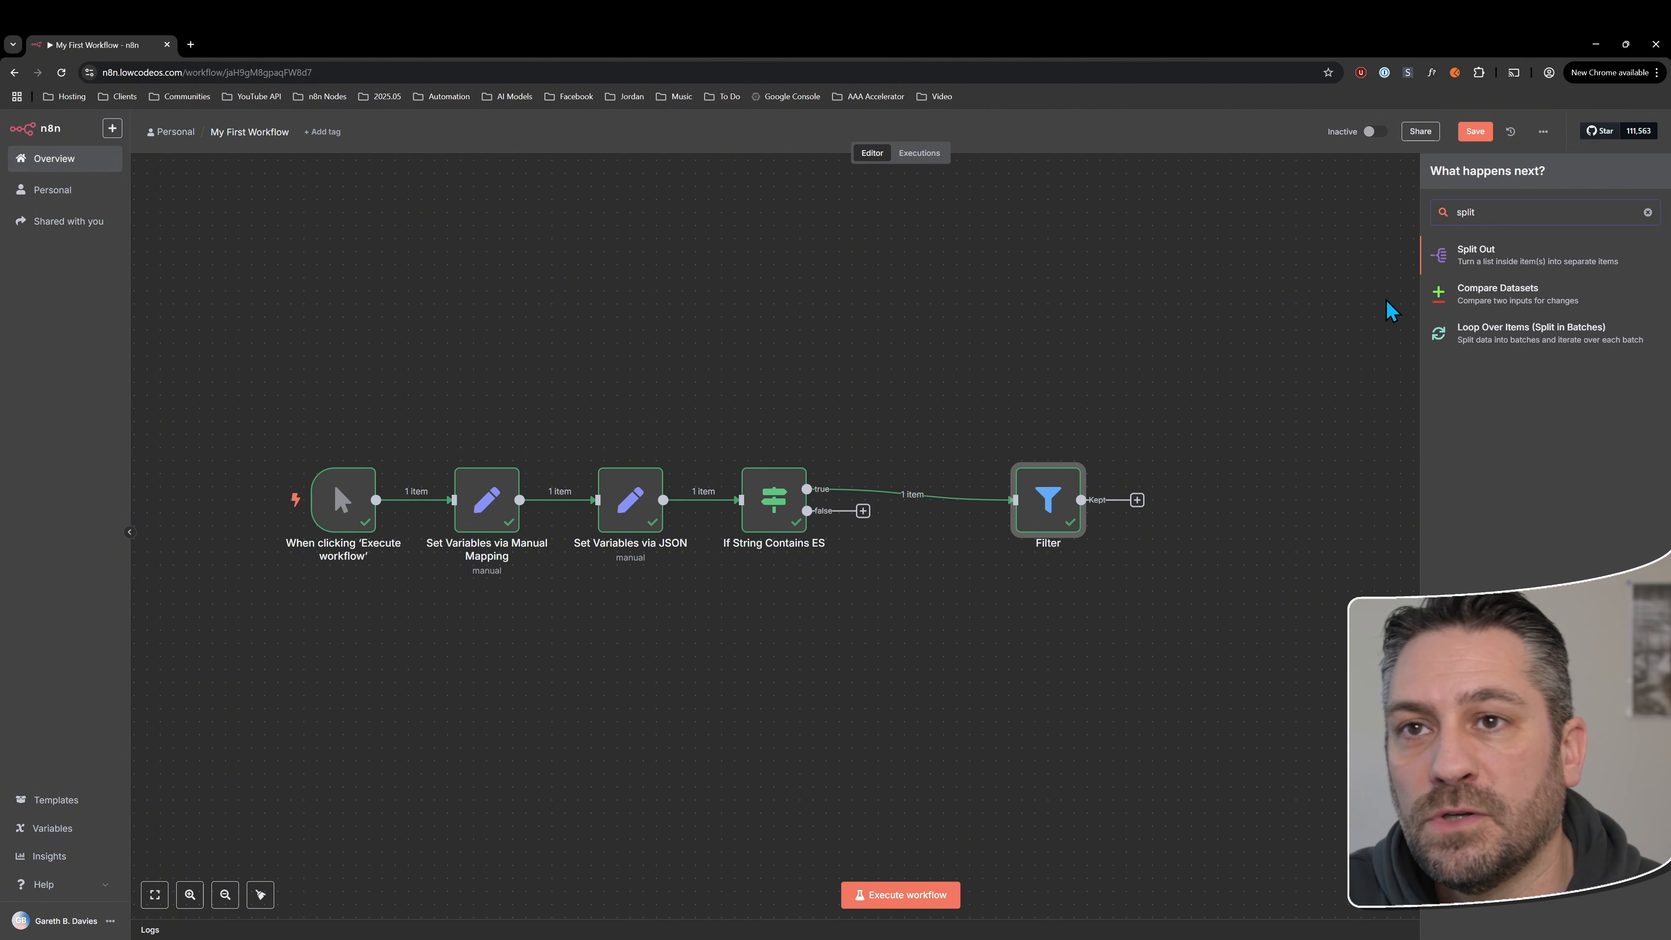
pyautogui.click(1458, 257)
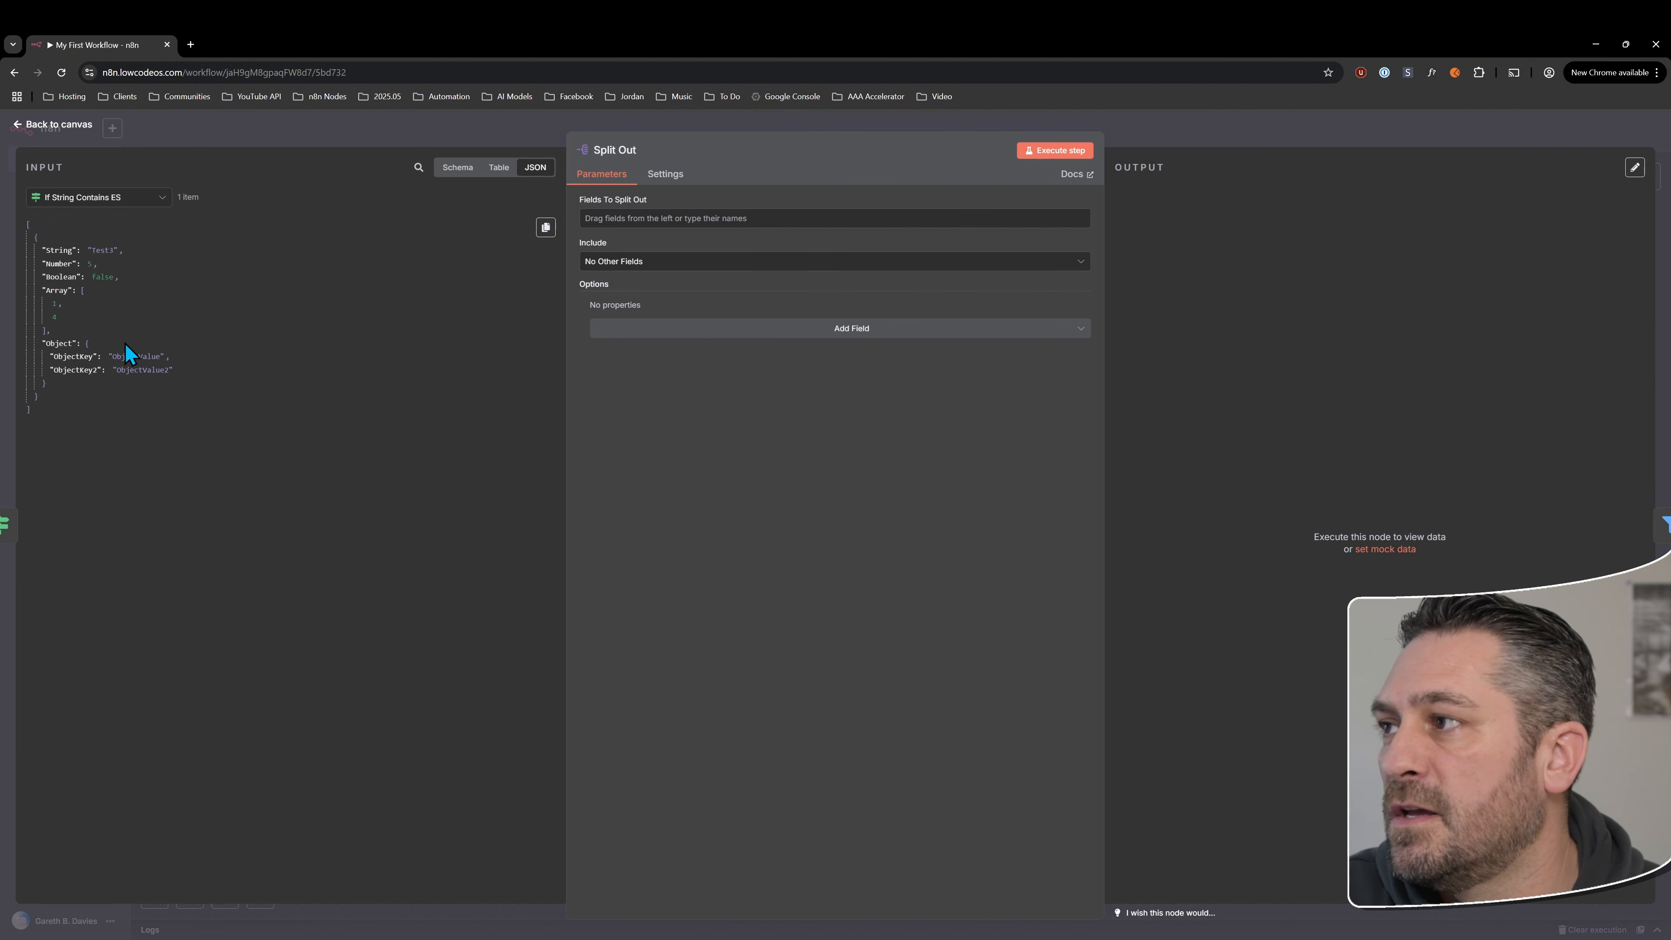
pyautogui.moveTo(61, 343); pyautogui.dragTo(627, 218)
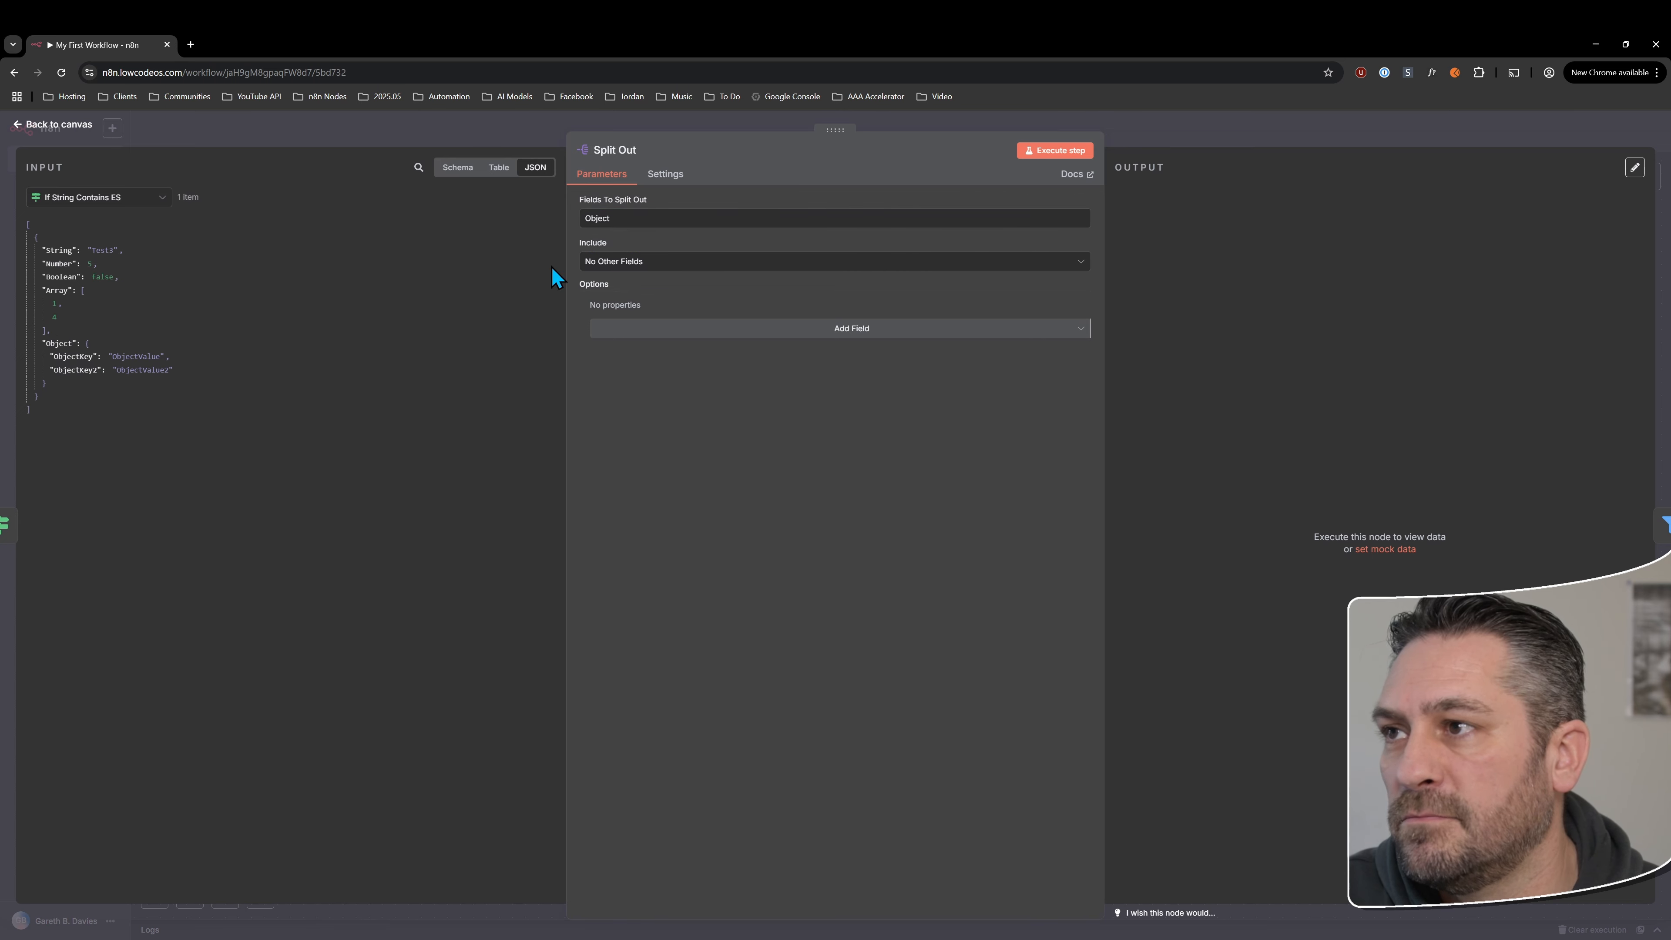
# Align the Split Out node with the other nodes in the row and execute its step
pyautogui.click(73, 125)
pyautogui.moveTo(908, 442); pyautogui.dragTo(935, 508)
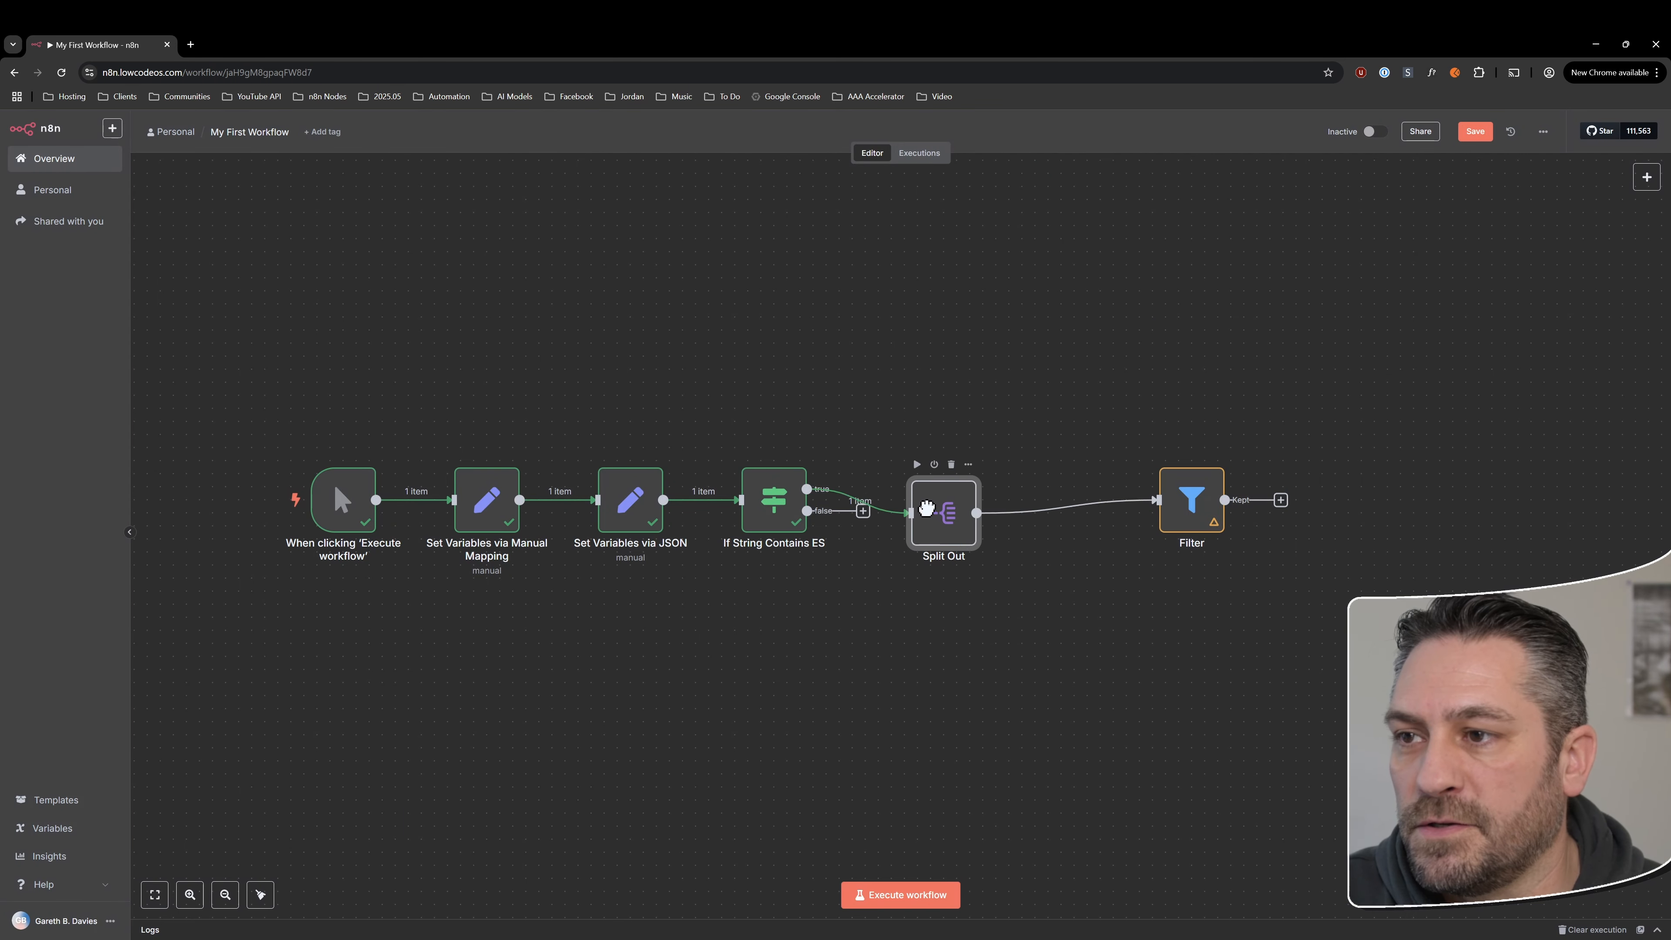
pyautogui.doubleClick(935, 508)
pyautogui.click(1046, 151)
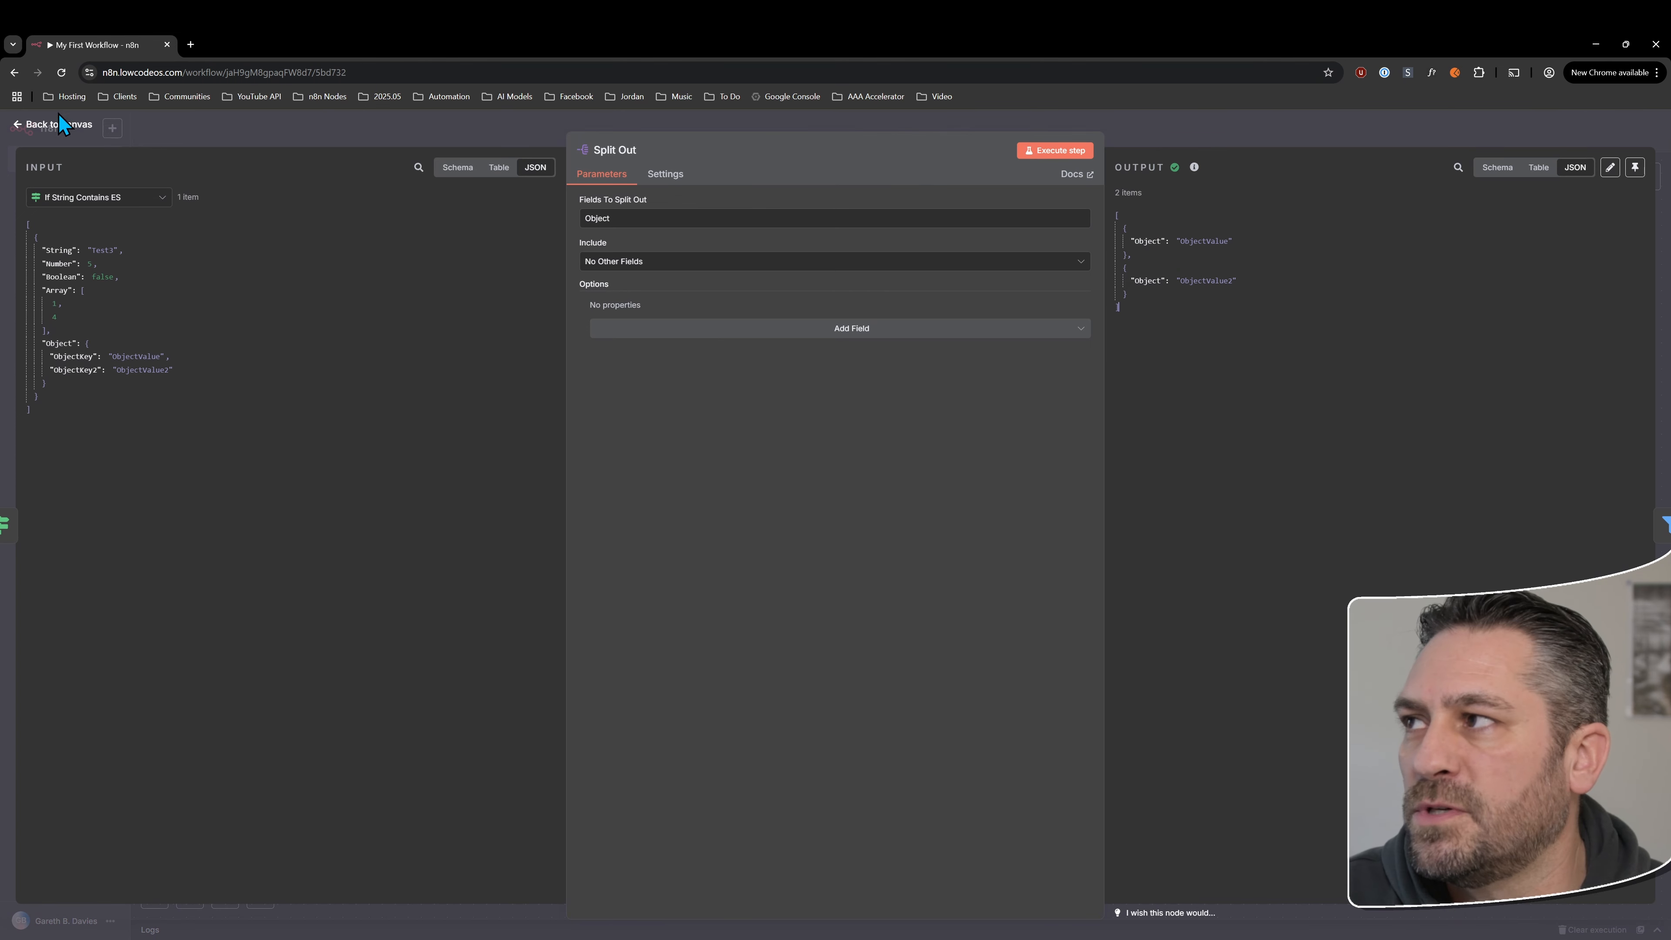
# Replace the first value of the Filter node's condition with the Object field from the Split Out input
pyautogui.click(1659, 526)
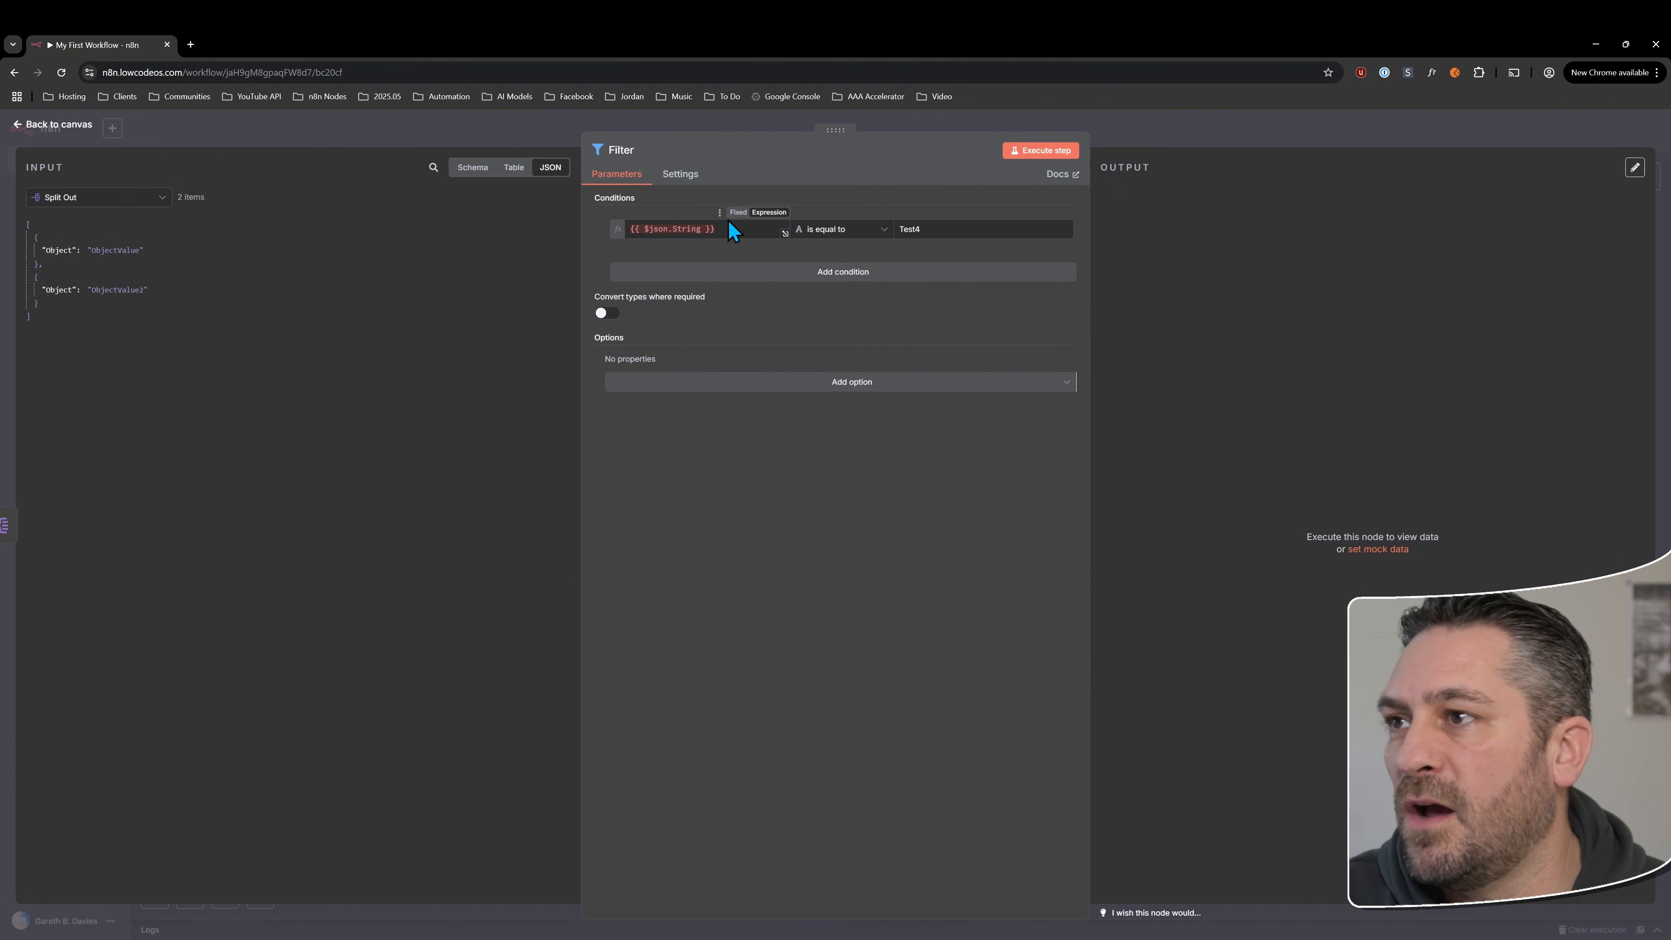
pyautogui.moveTo(720, 228); pyautogui.dragTo(550, 239)
pyautogui.press('BackSpace')
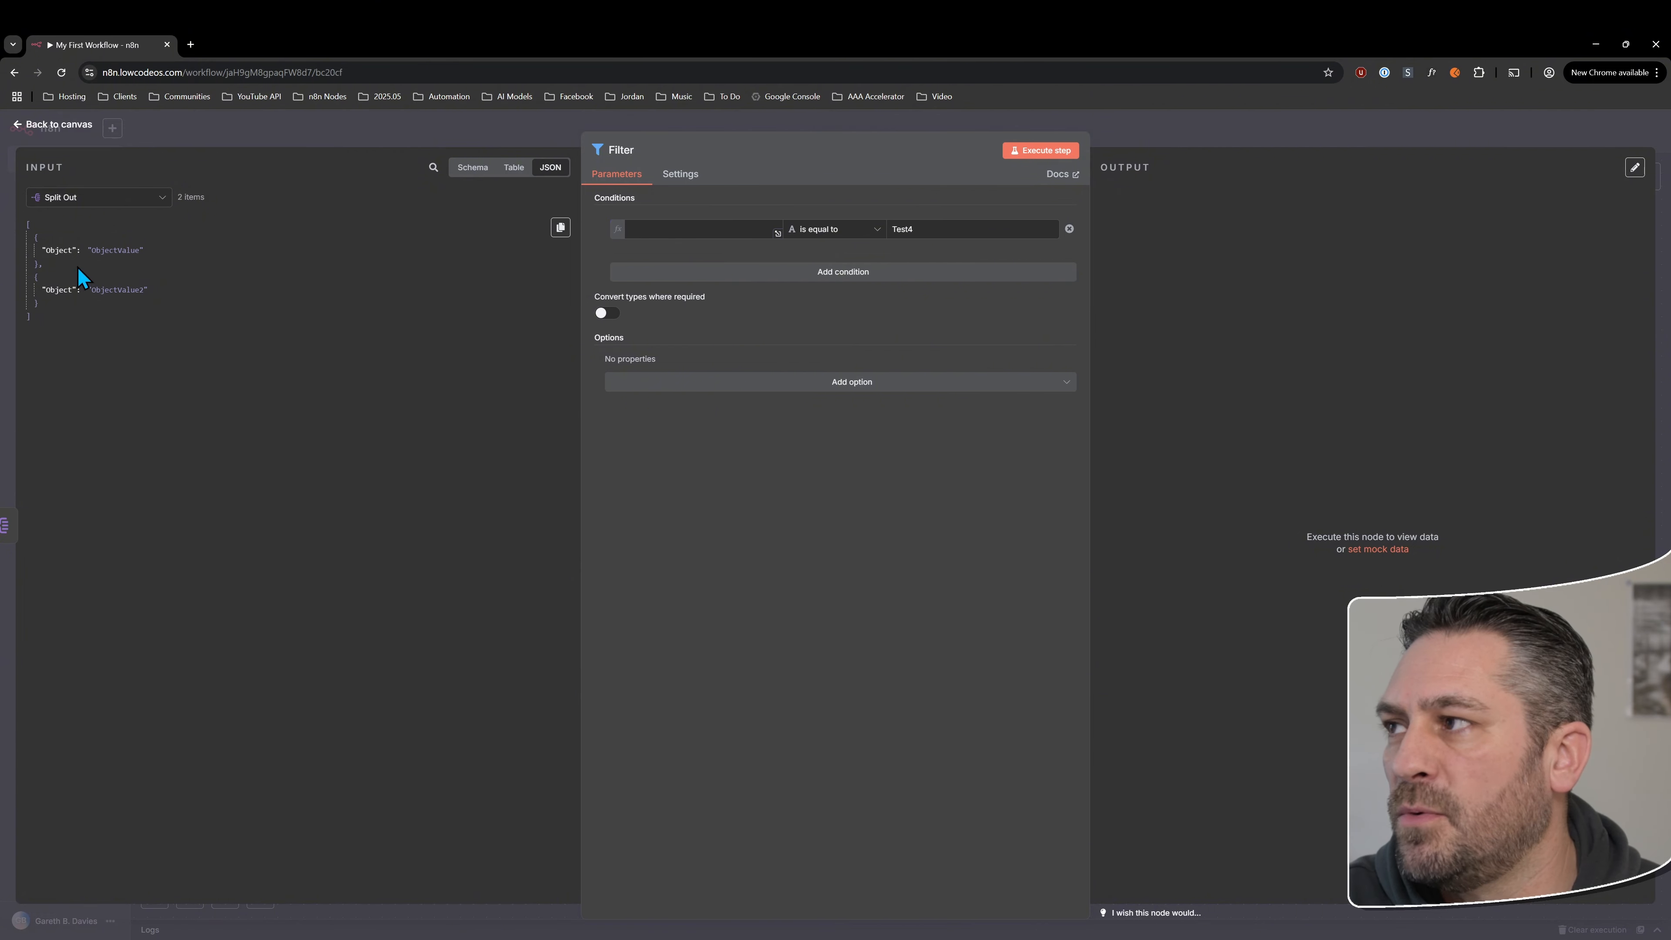
pyautogui.moveTo(61, 250); pyautogui.dragTo(678, 229)
pyautogui.click(885, 516)
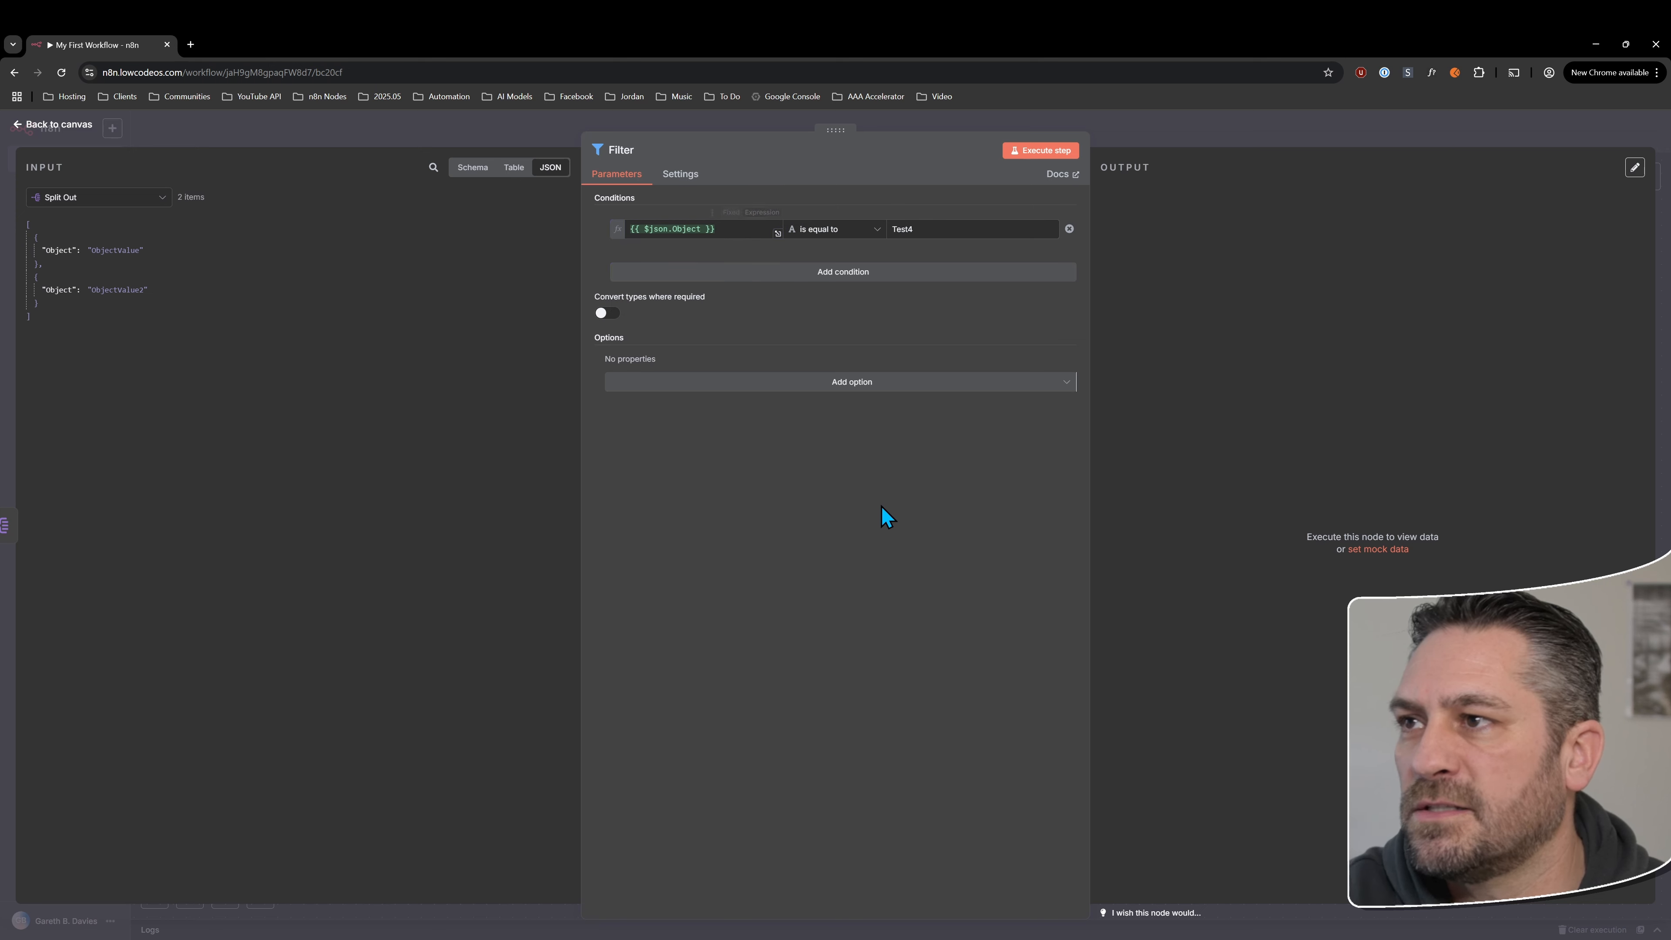
# Change the Filter condition's operator to the String option contains and set its comparison value to 2
pyautogui.click(851, 232)
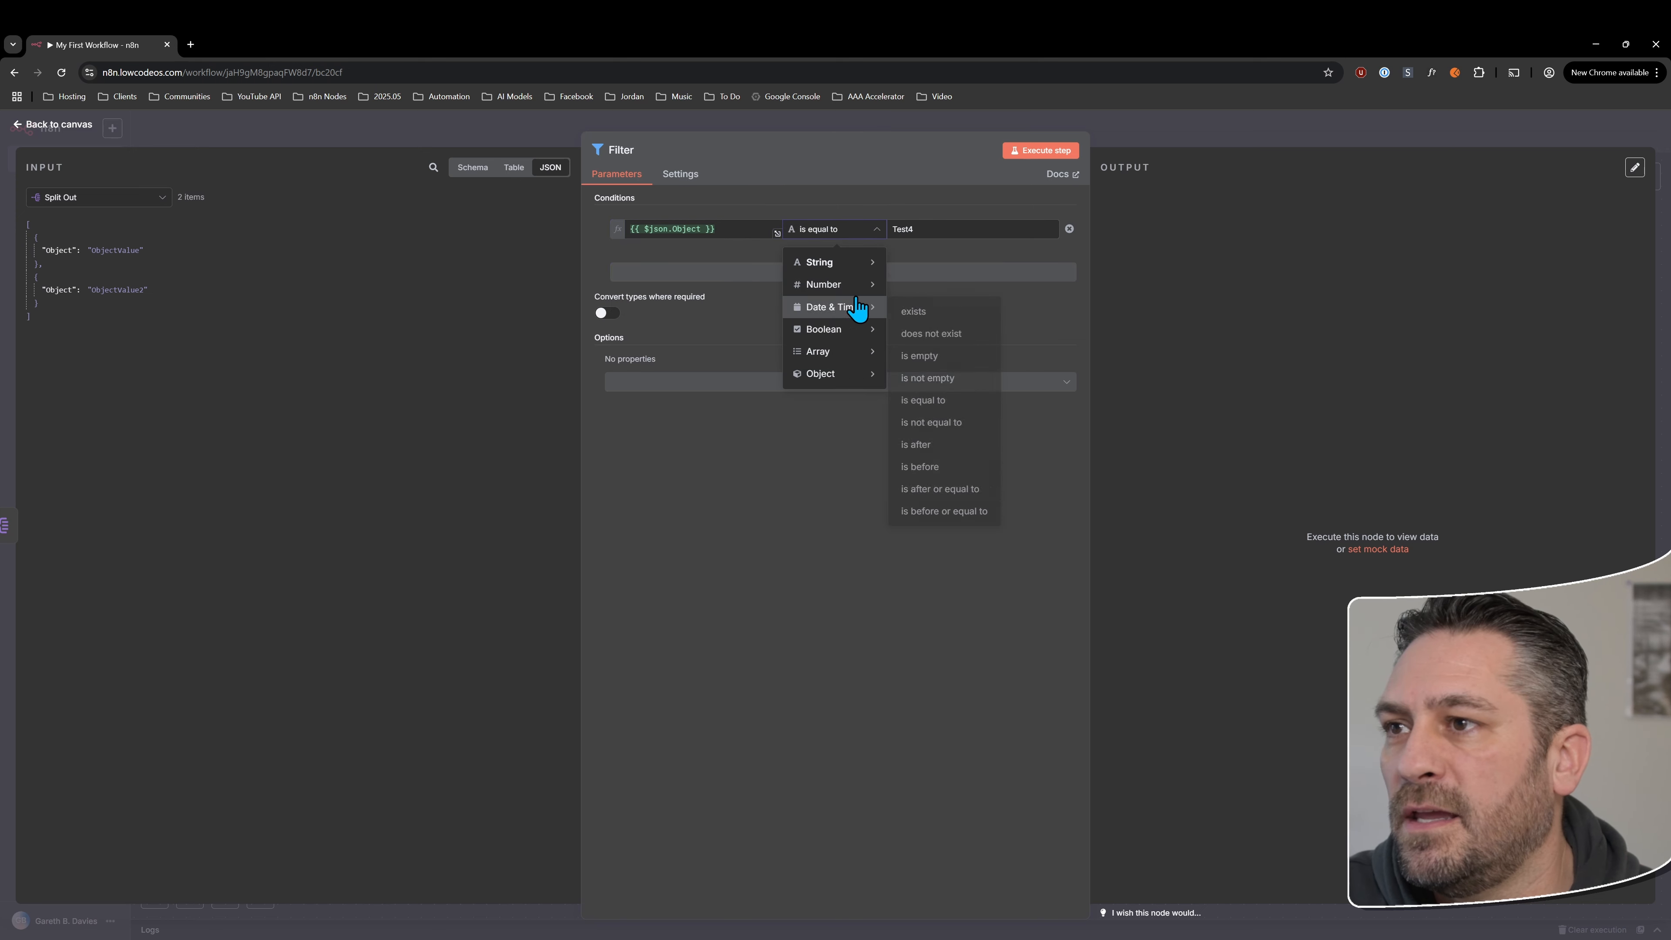
pyautogui.moveTo(852, 270)
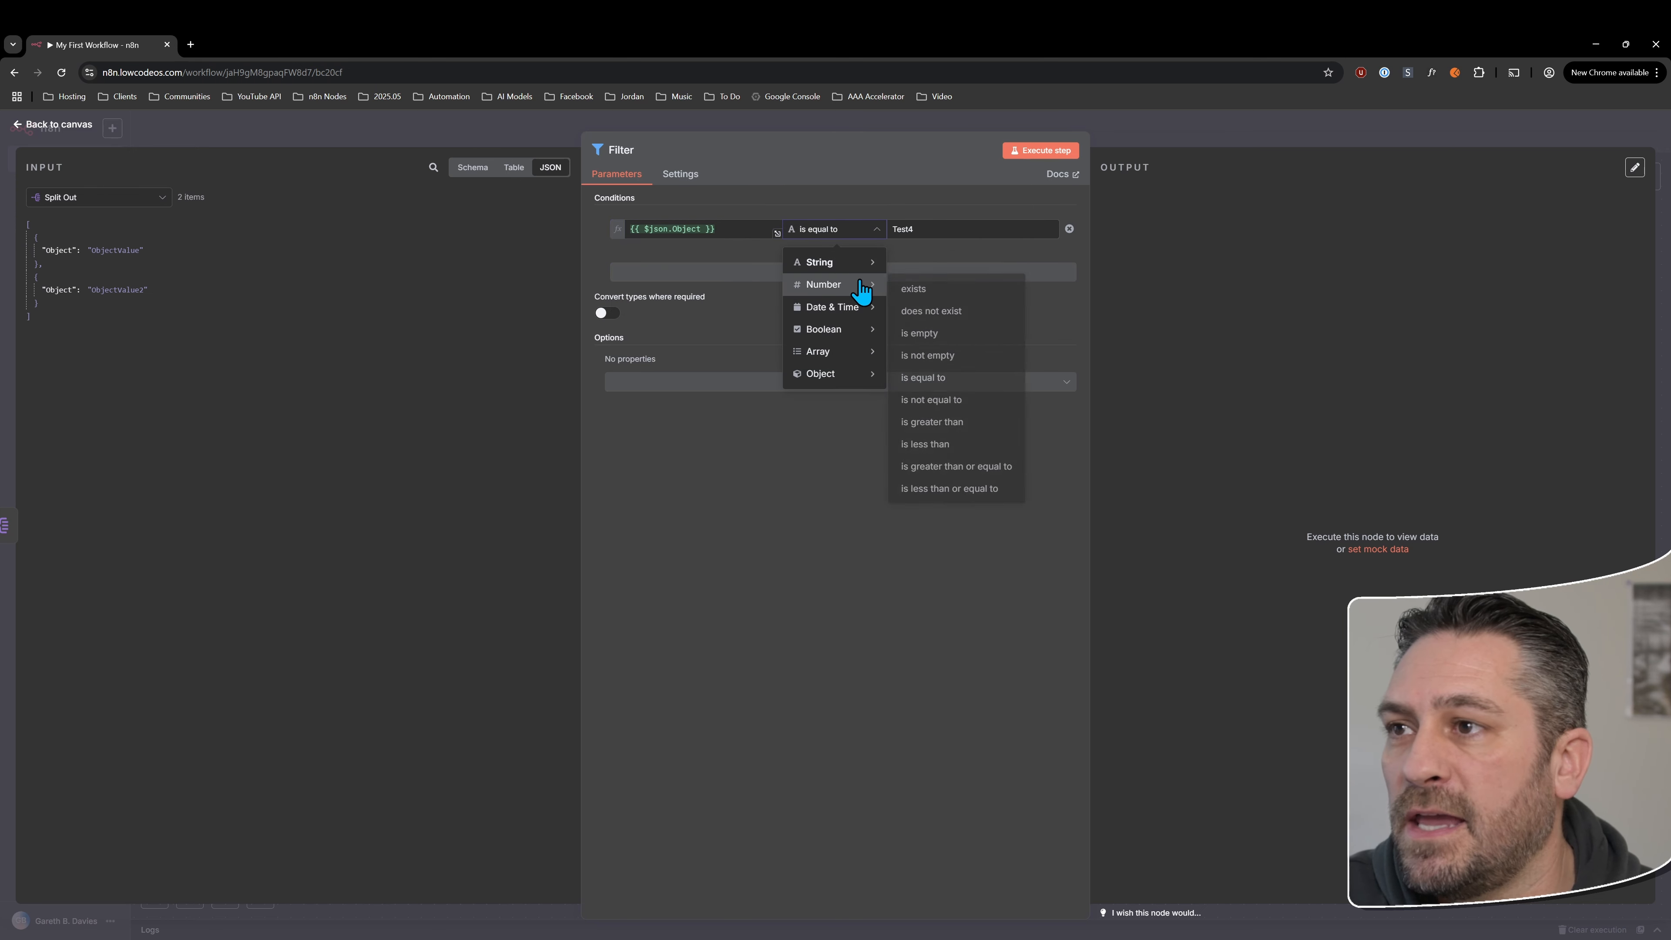
pyautogui.click(951, 400)
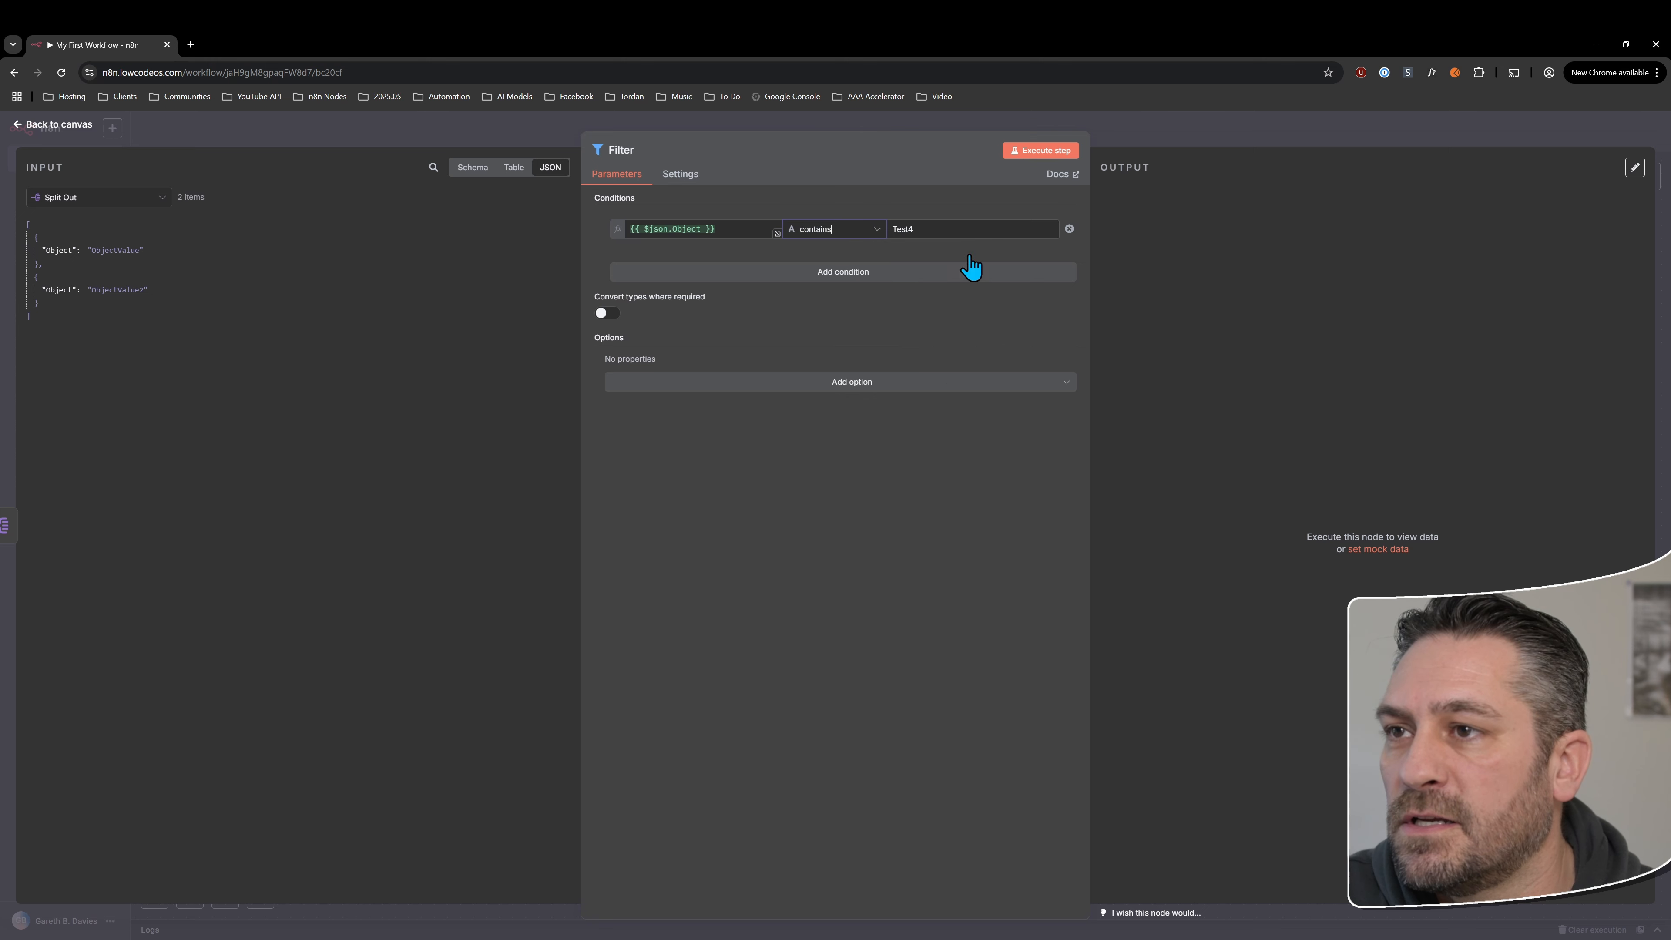
pyautogui.moveTo(948, 229); pyautogui.dragTo(843, 235)
pyautogui.write('2')
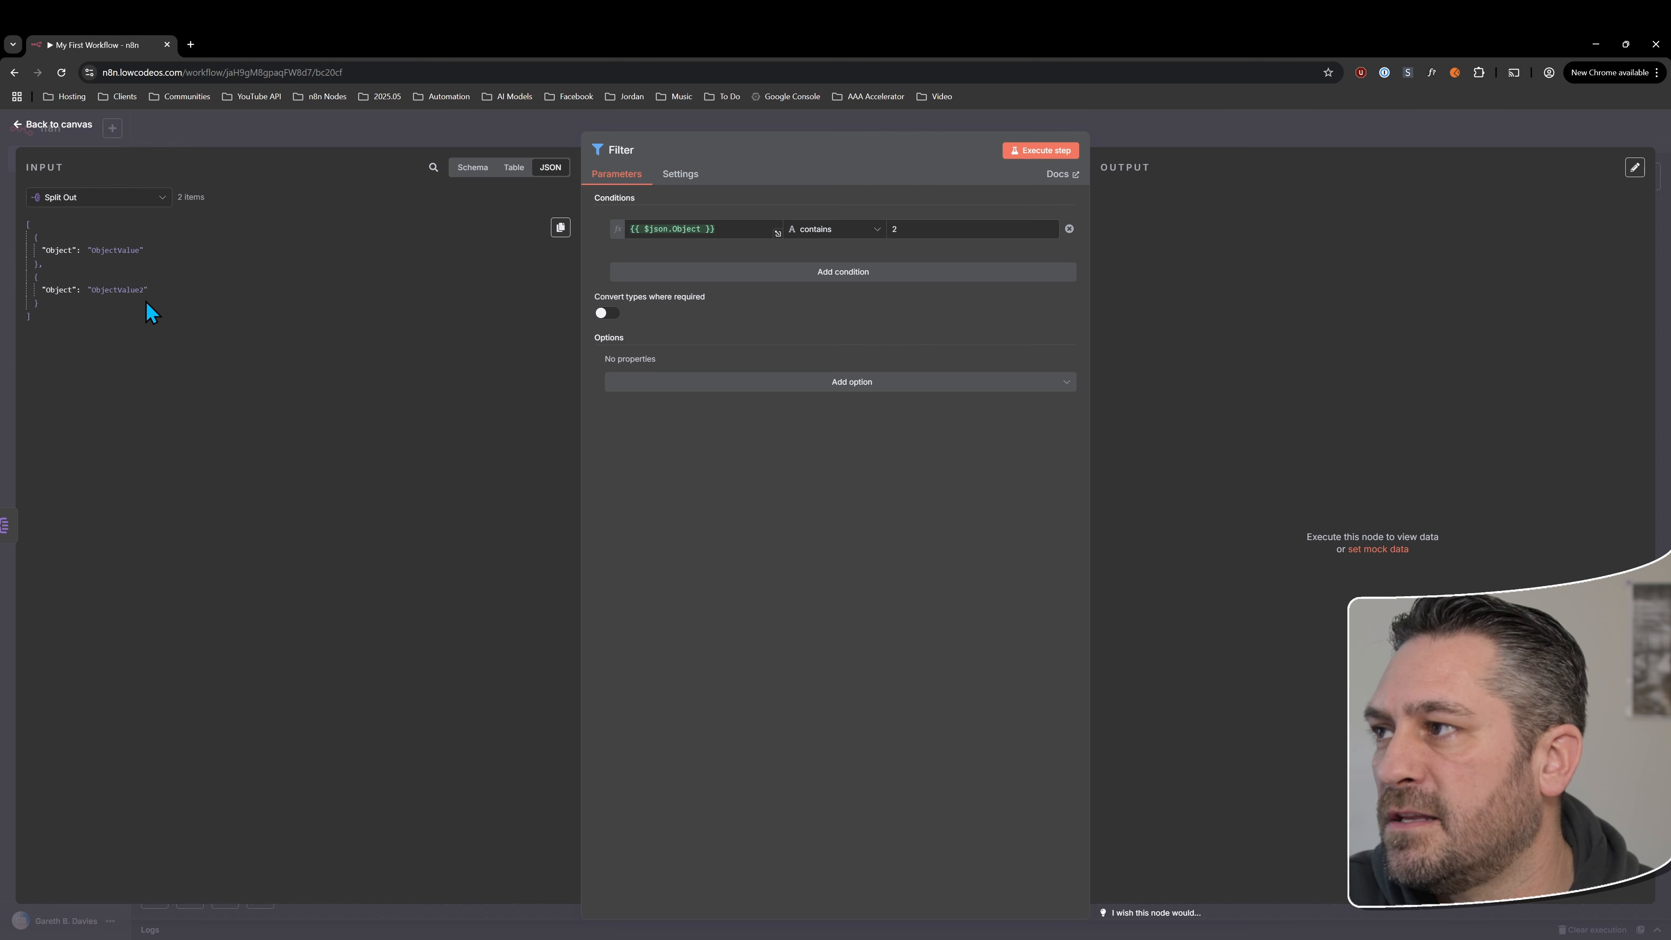
# Execute the whole workflow from the canvas and move the Filter node closer to the Split Out node
pyautogui.click(51, 129)
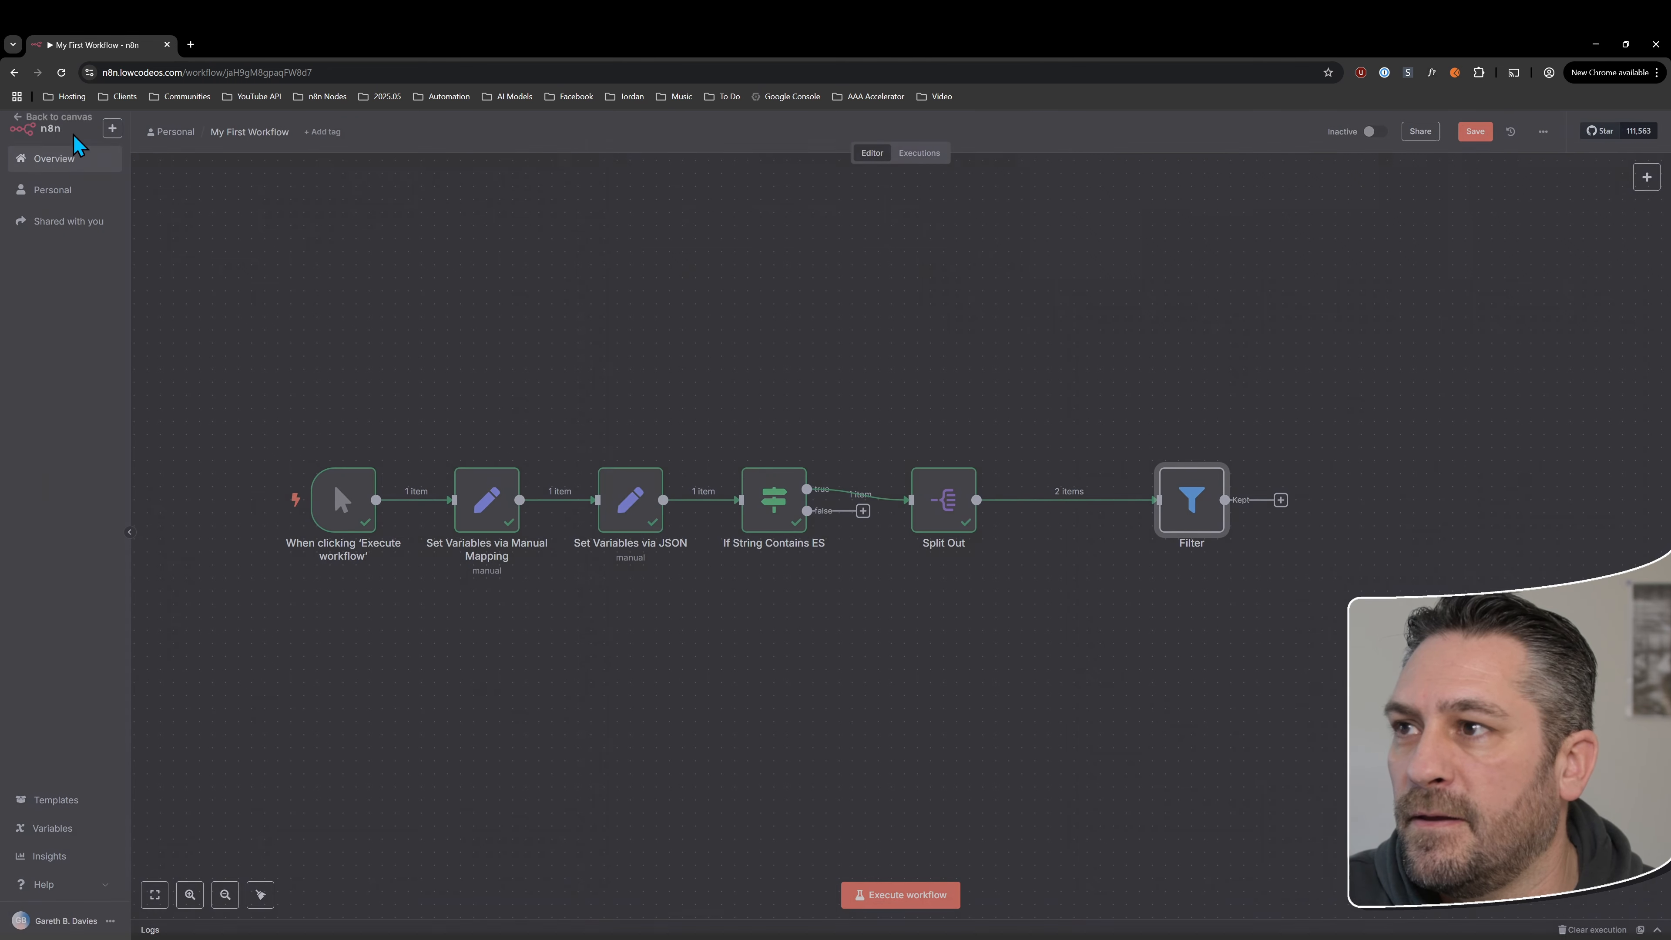
pyautogui.click(915, 895)
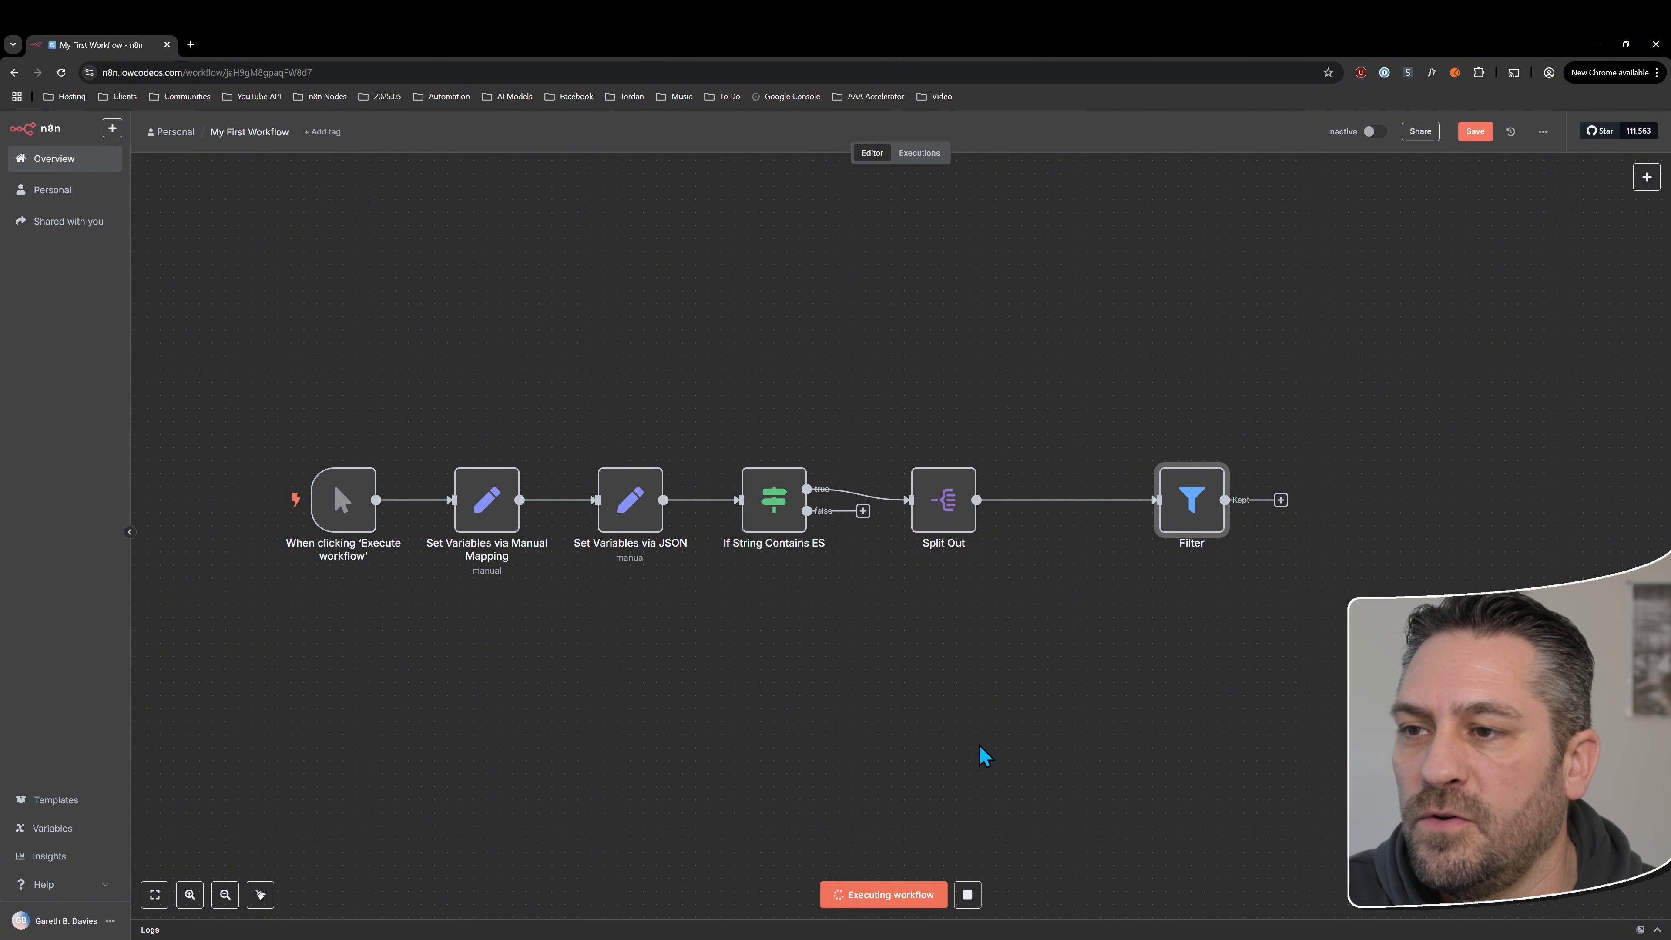
pyautogui.moveTo(1178, 506); pyautogui.dragTo(1086, 505)
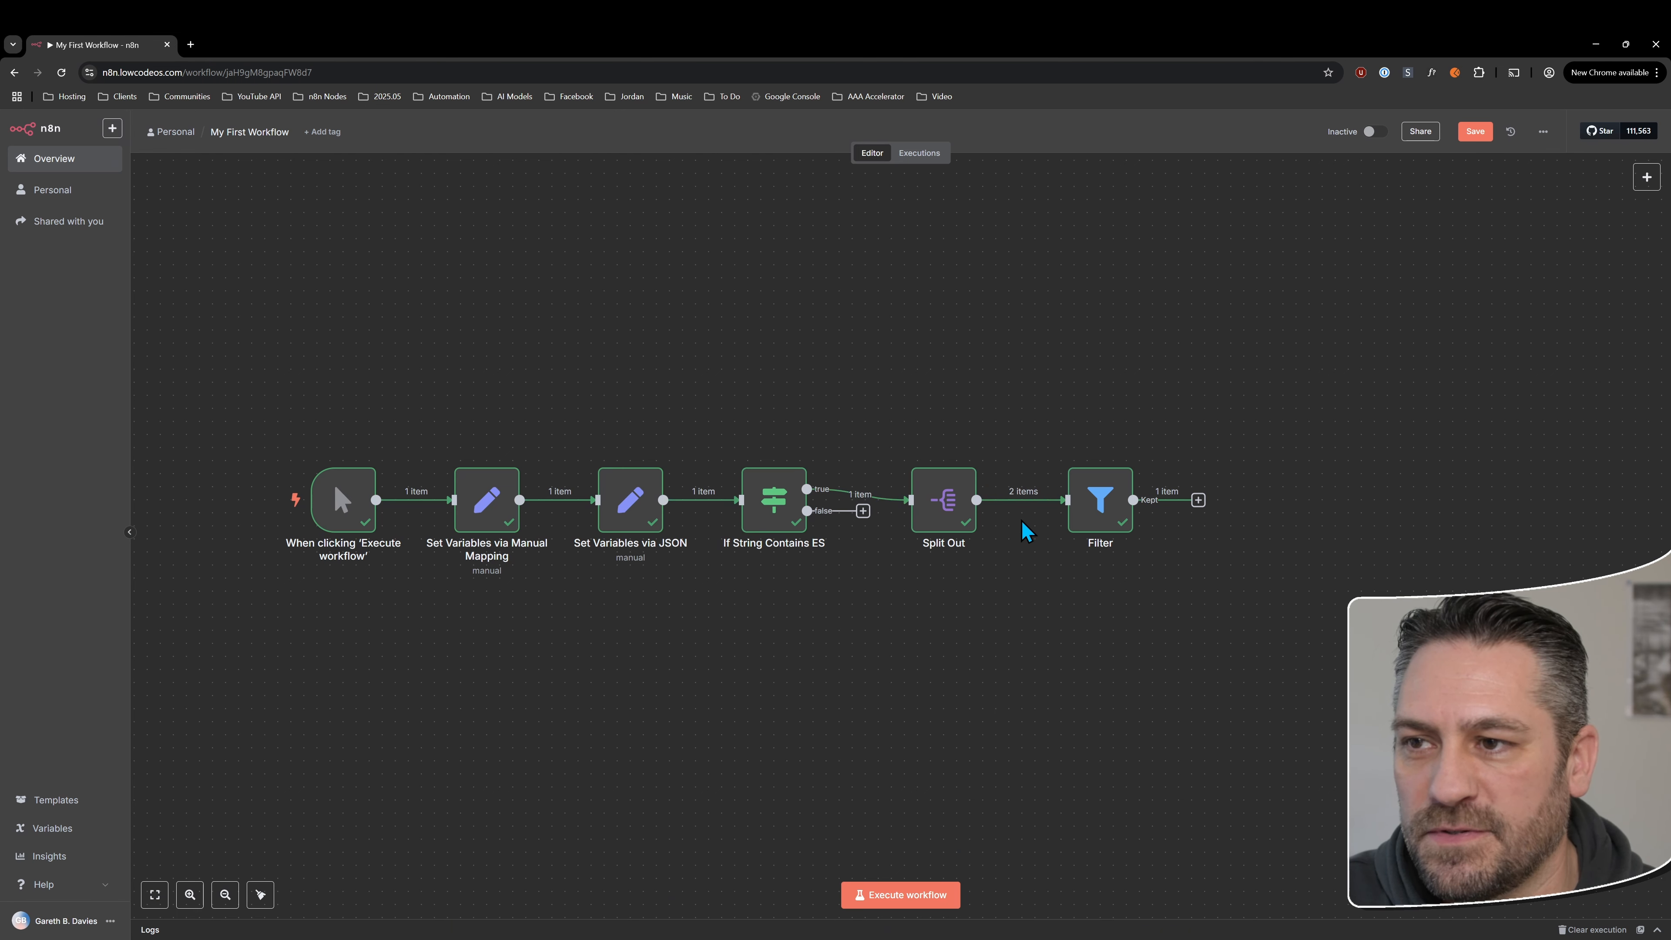
# Examine the Split Out node's output items, compare the Filter node's Discarded and Kept outputs, and return to the canvas
pyautogui.doubleClick(946, 504)
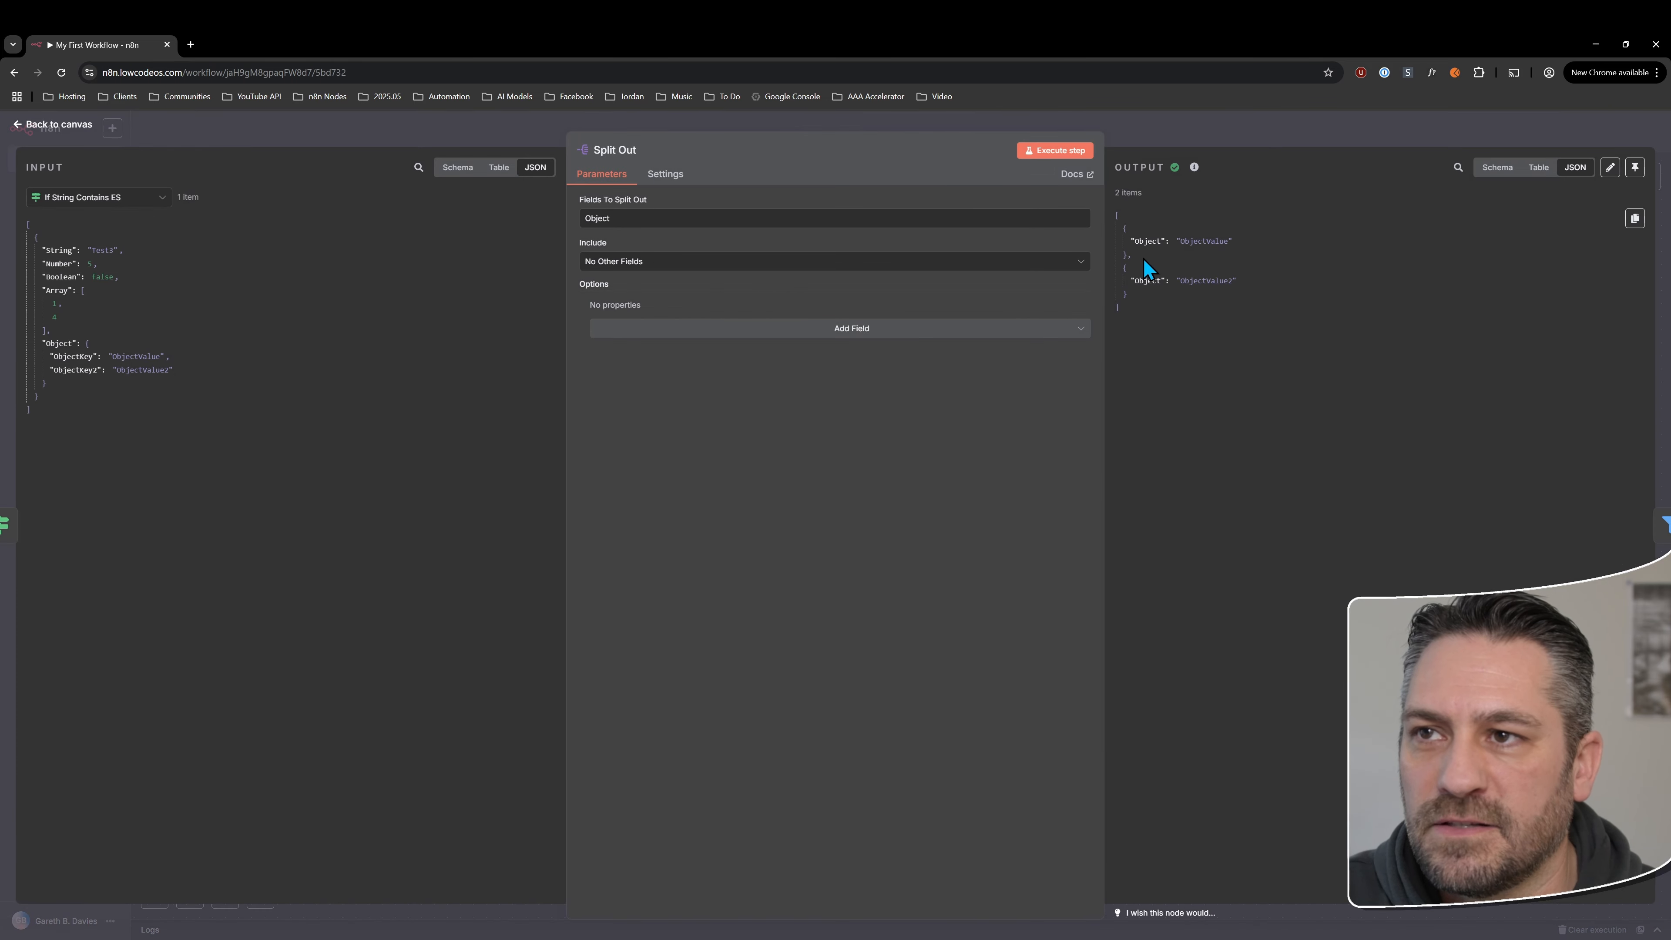
pyautogui.moveTo(1124, 229); pyautogui.dragTo(1129, 293)
pyautogui.click(1652, 527)
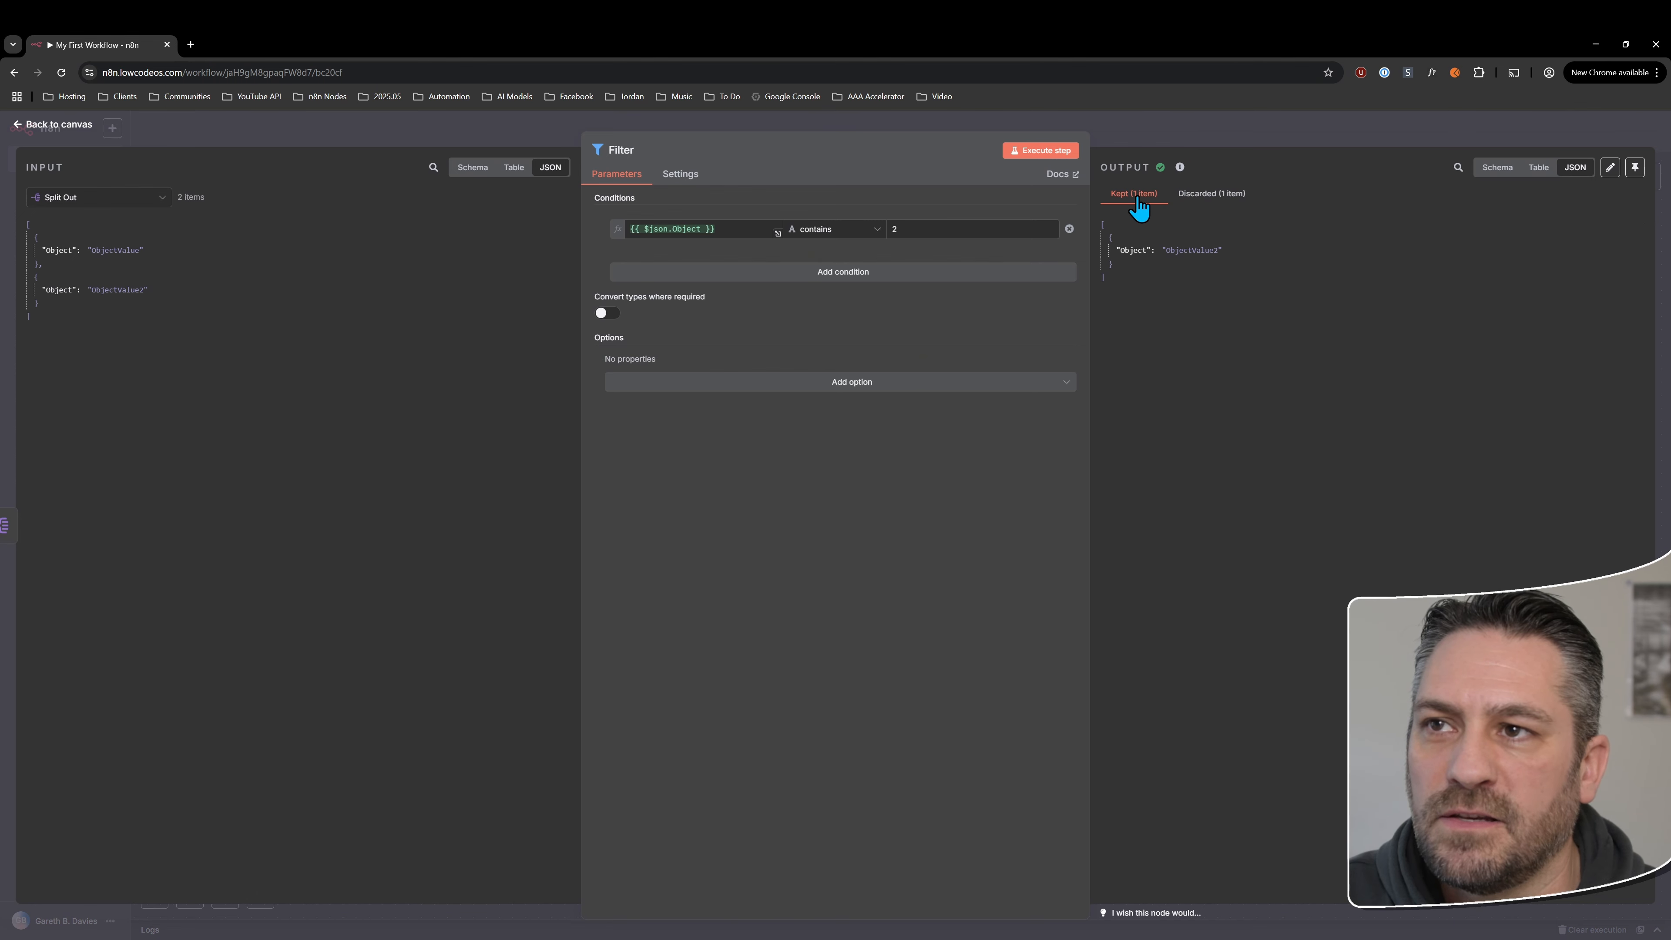
pyautogui.click(1212, 194)
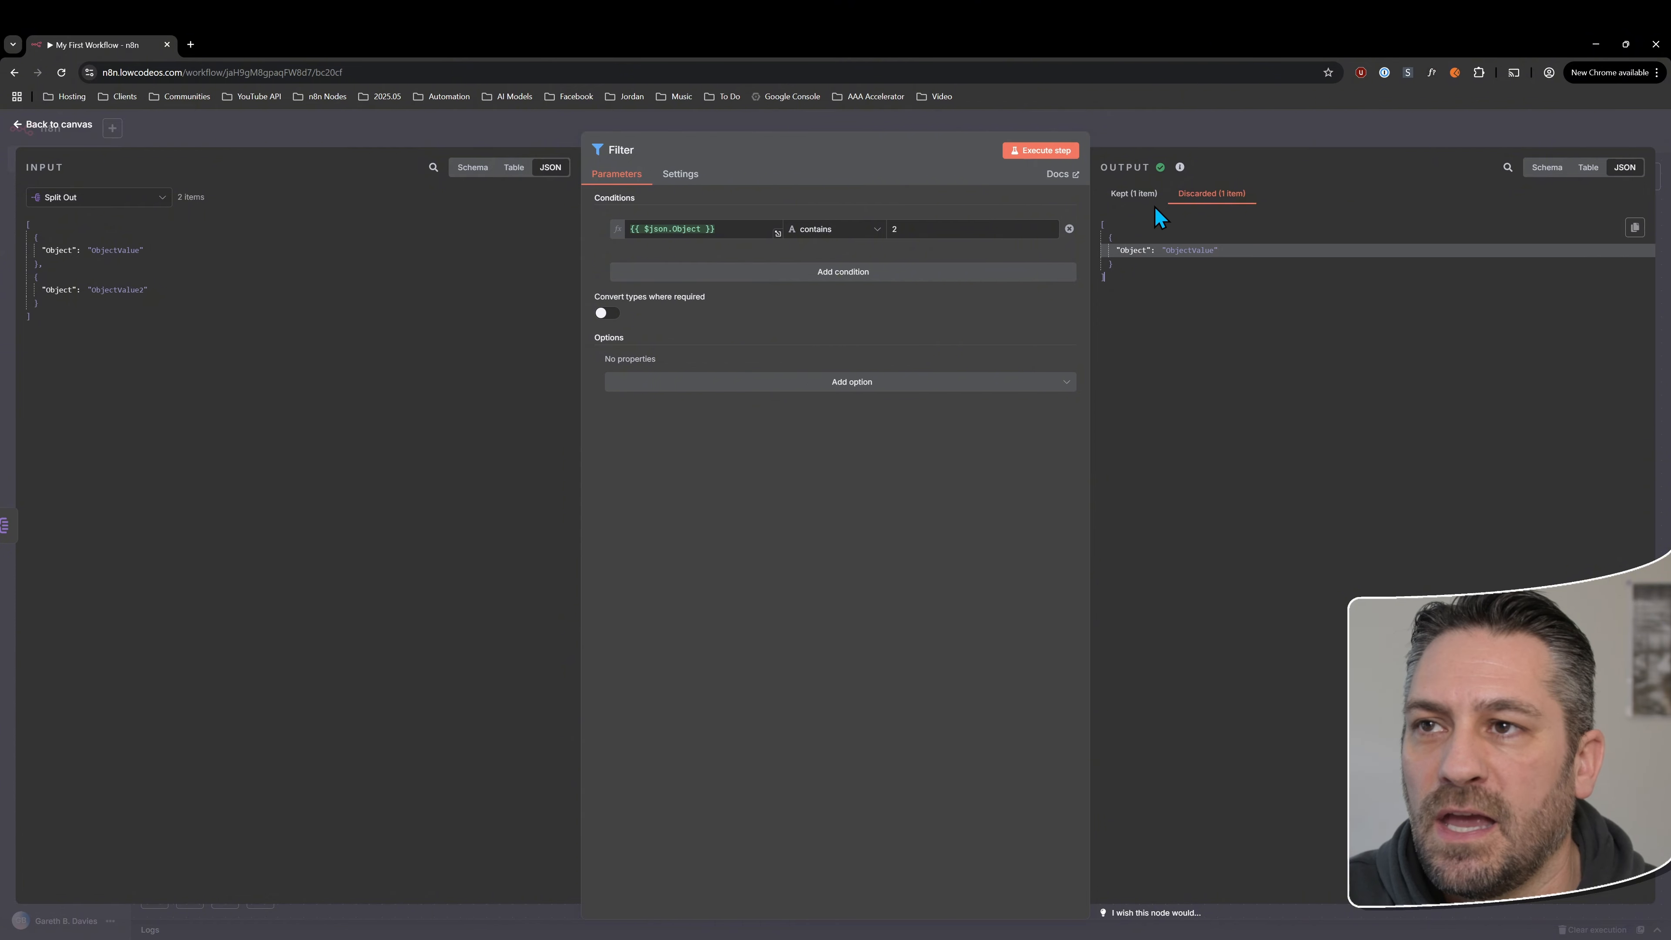
pyautogui.click(1133, 194)
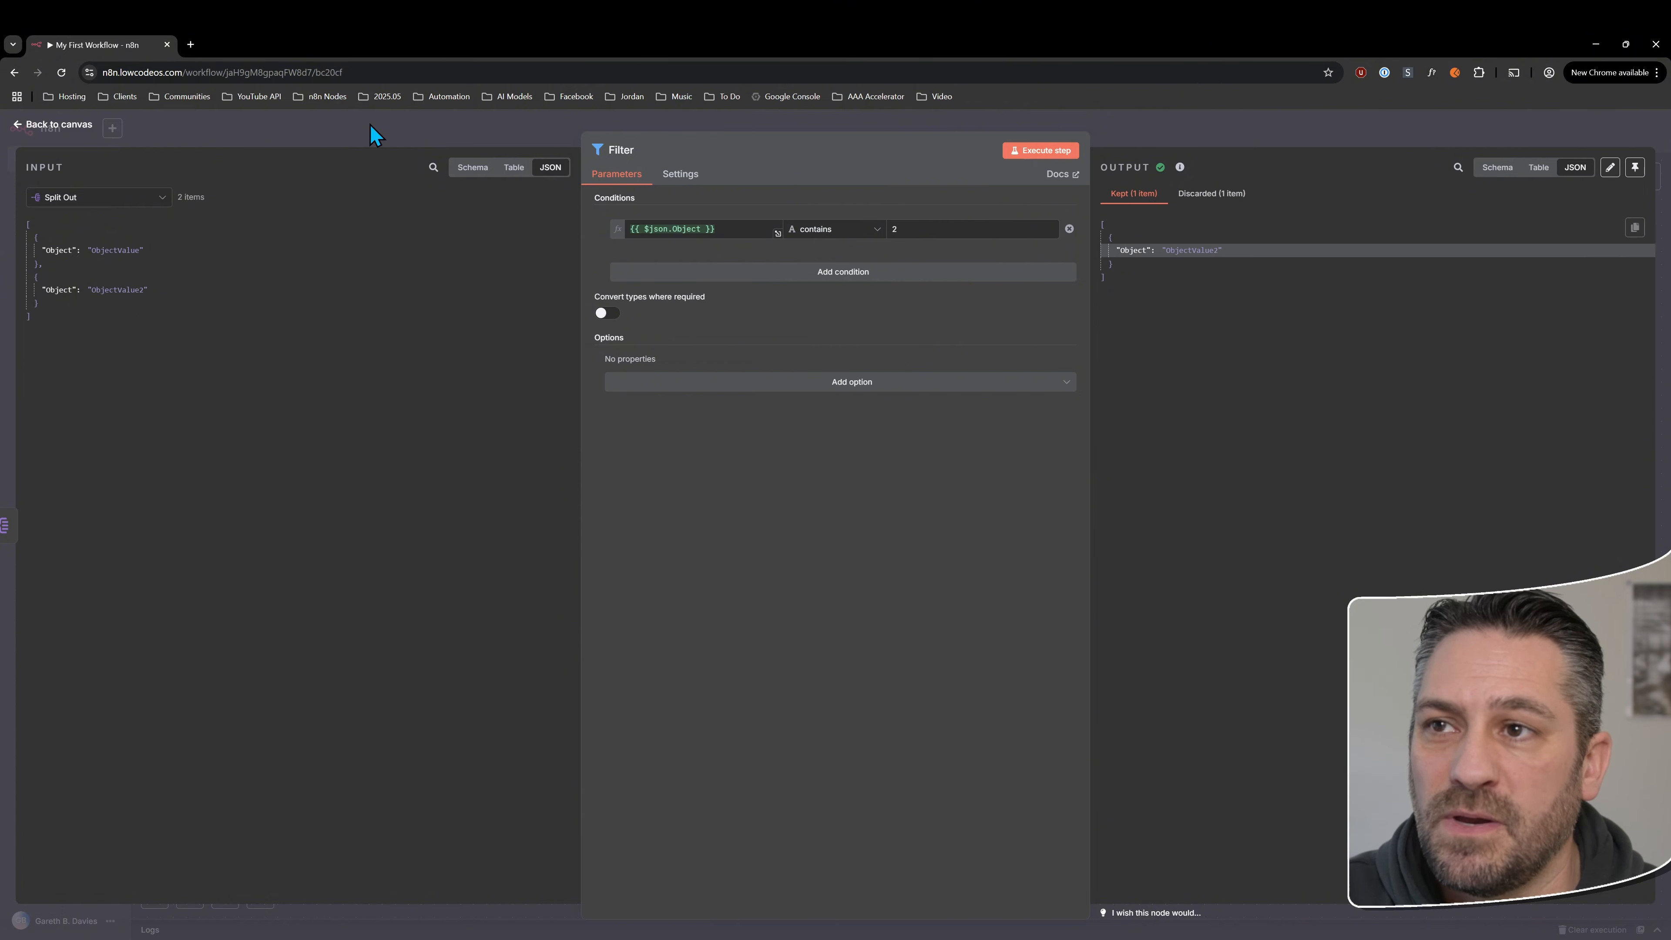
pyautogui.click(62, 125)
pyautogui.click(1147, 688)
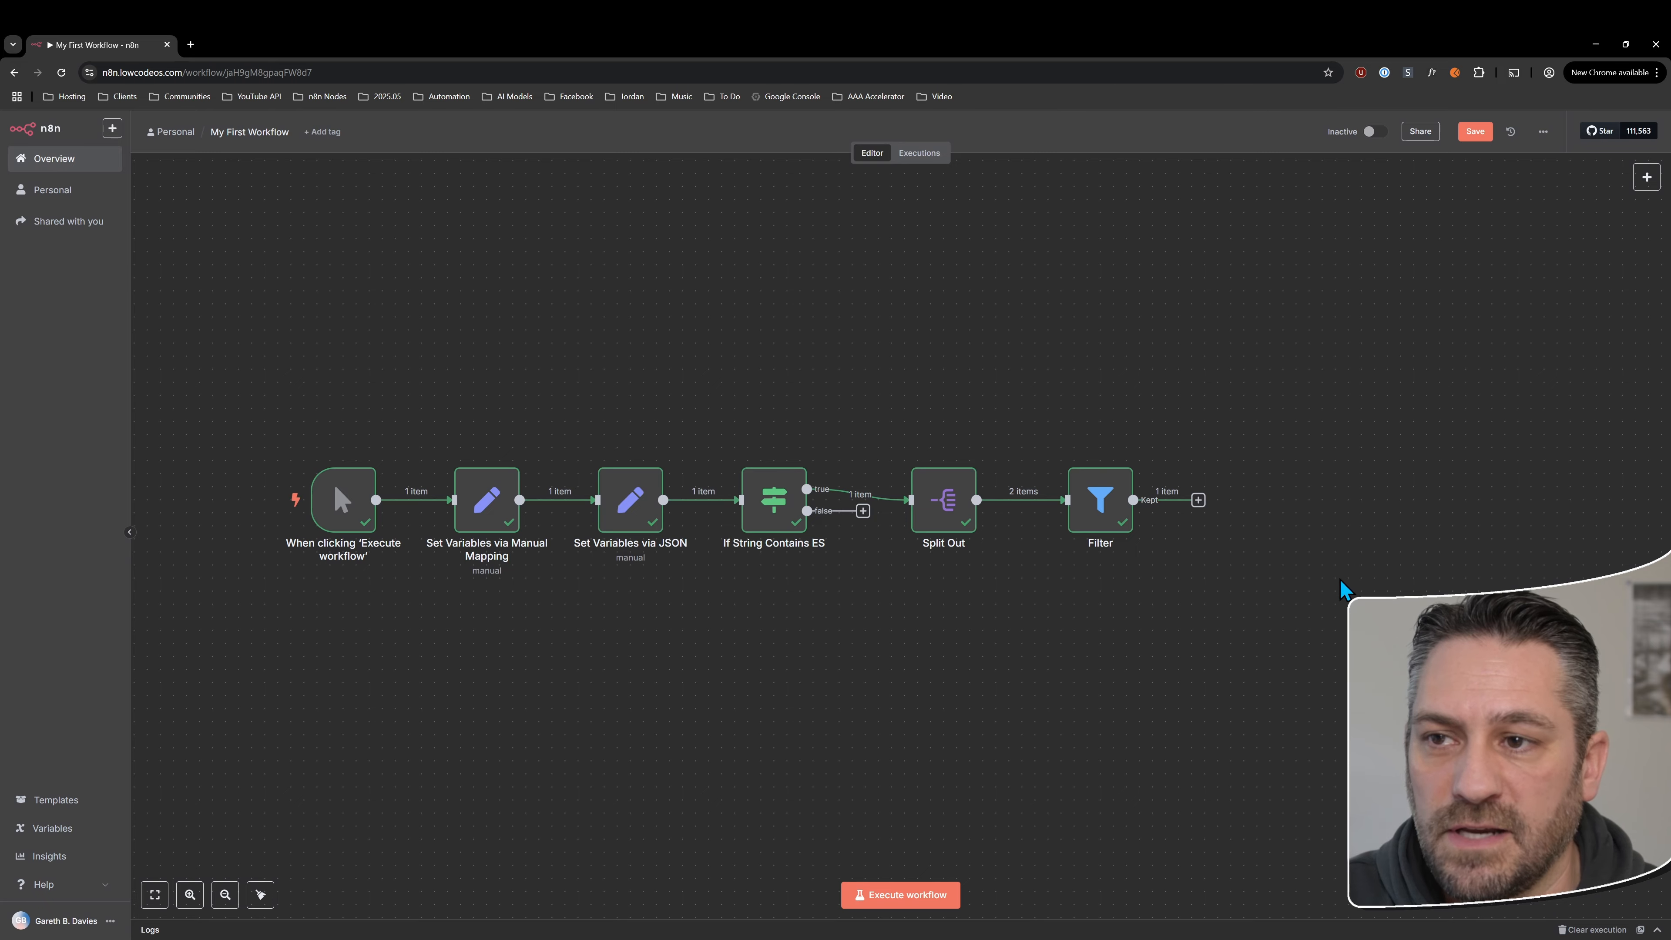
# Nudge the Filter node slightly closer to the Split Out node to even out the row's spacing
pyautogui.hscroll(3, 1343, 588)
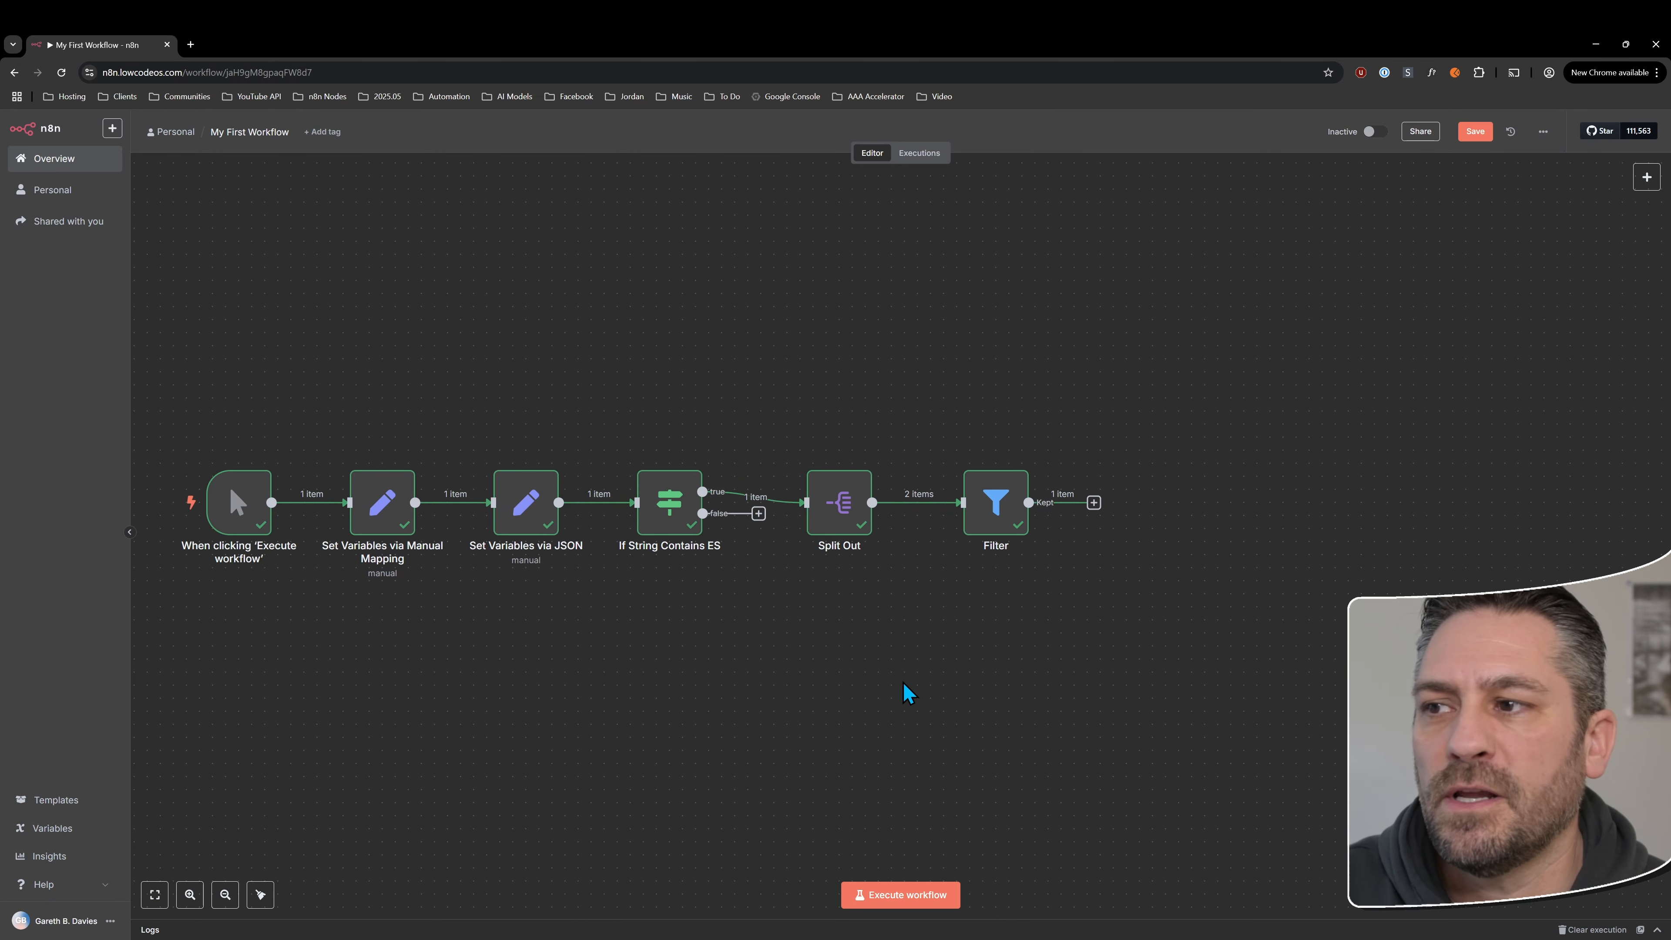
pyautogui.moveTo(1007, 520); pyautogui.dragTo(993, 520)
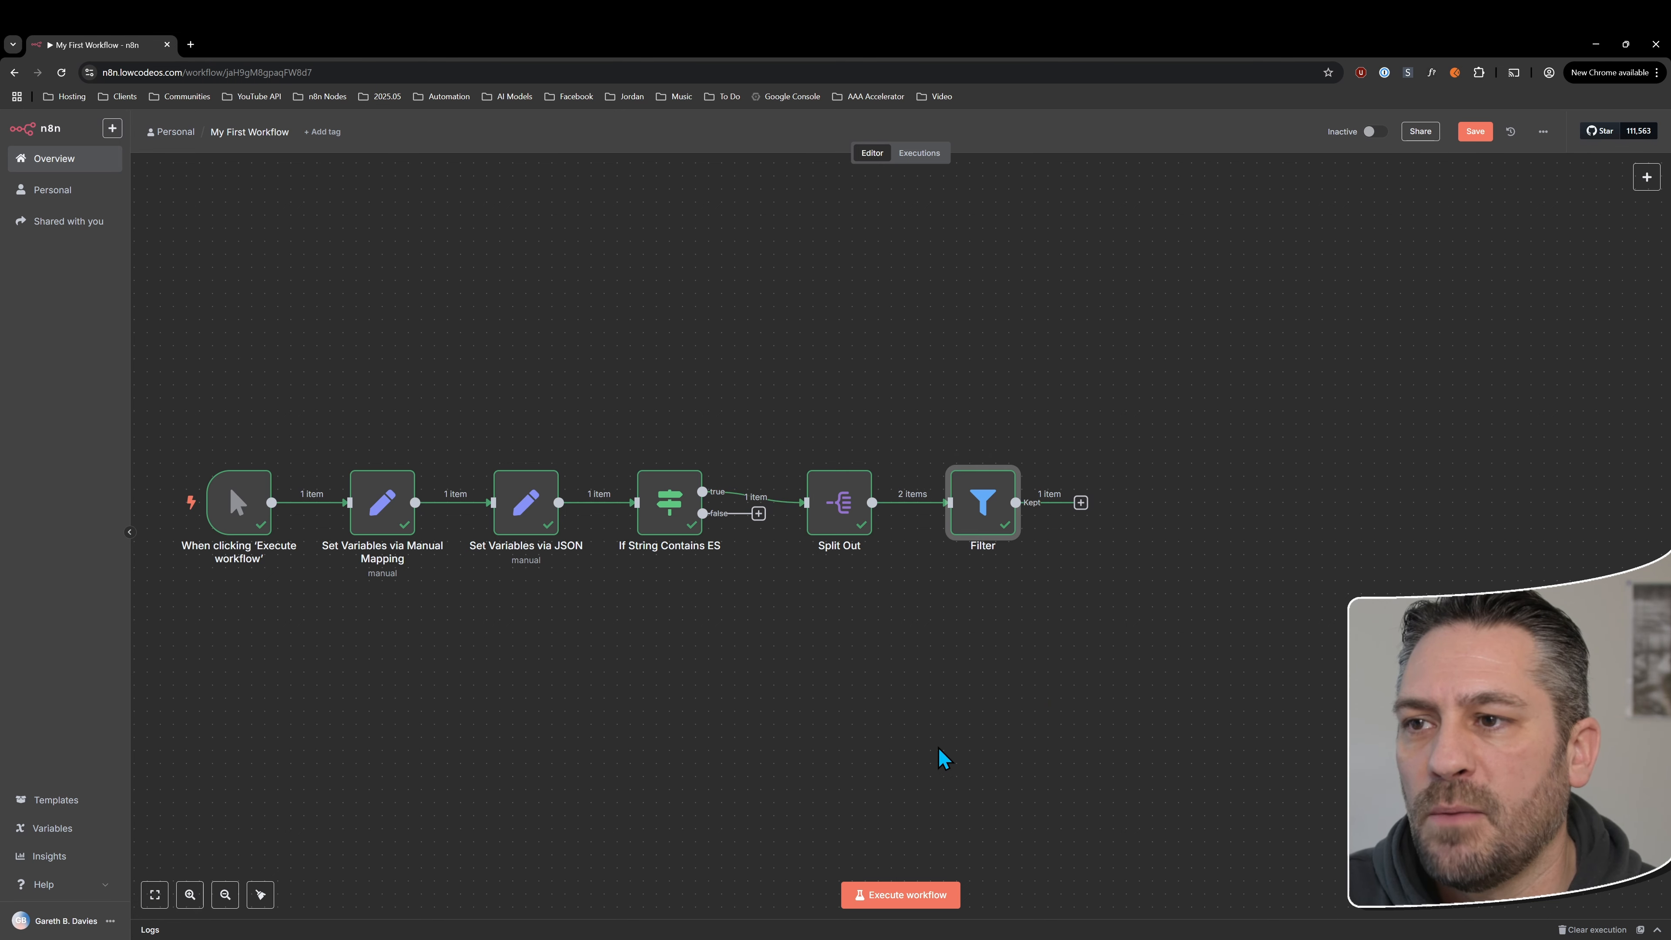
pyautogui.click(883, 504)
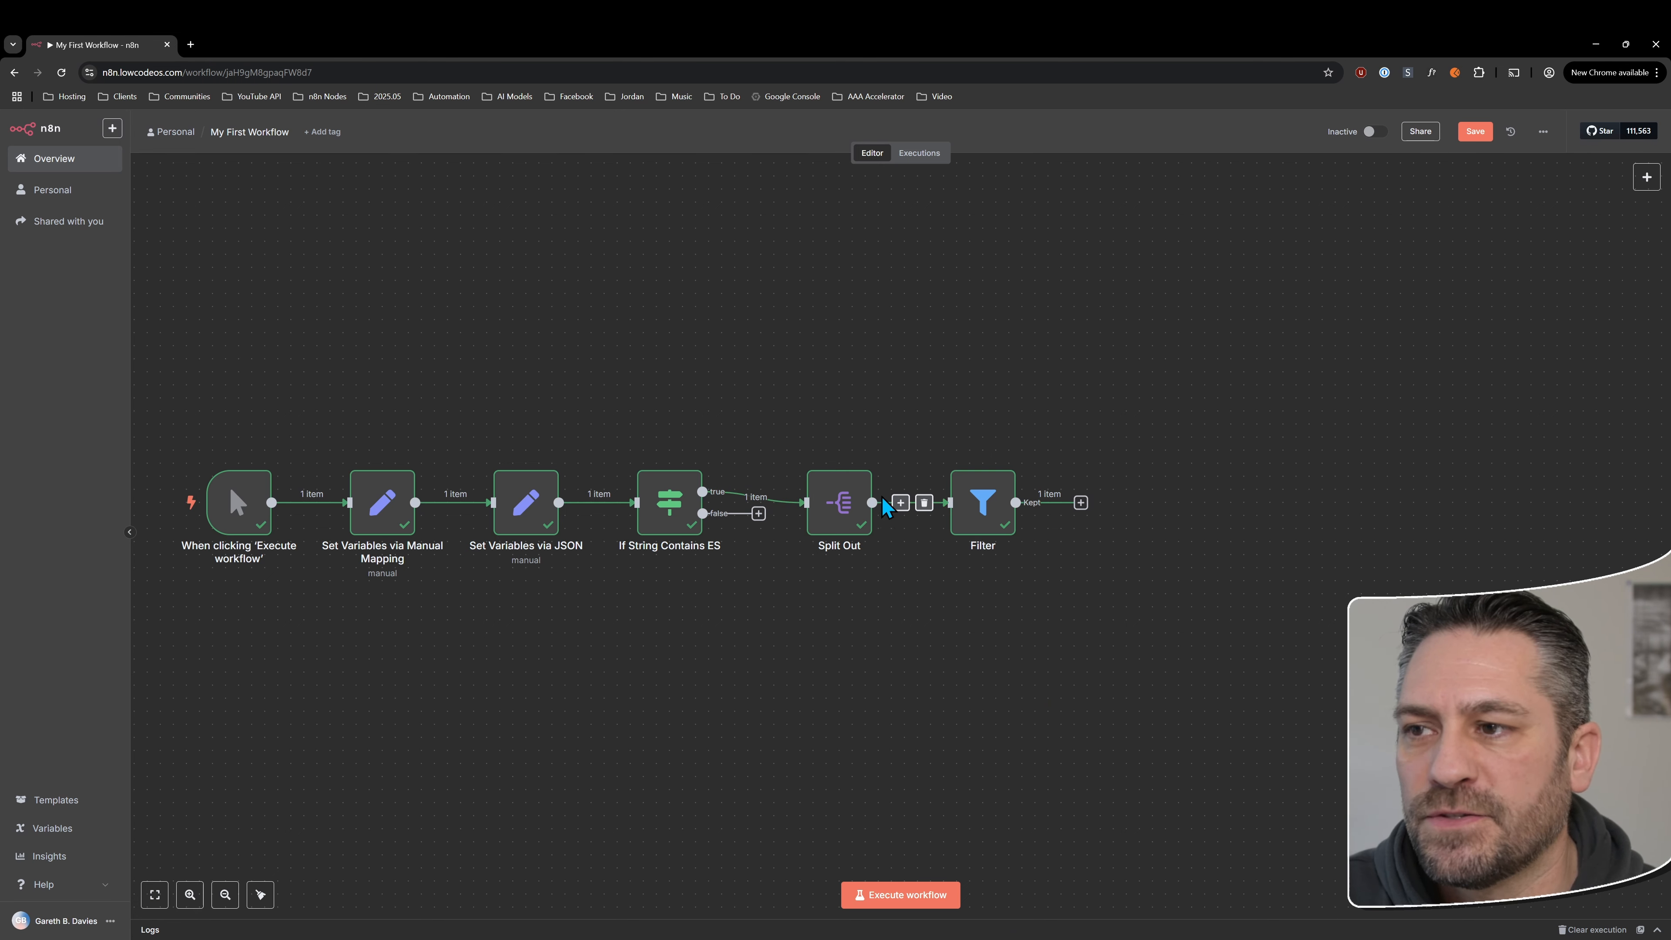